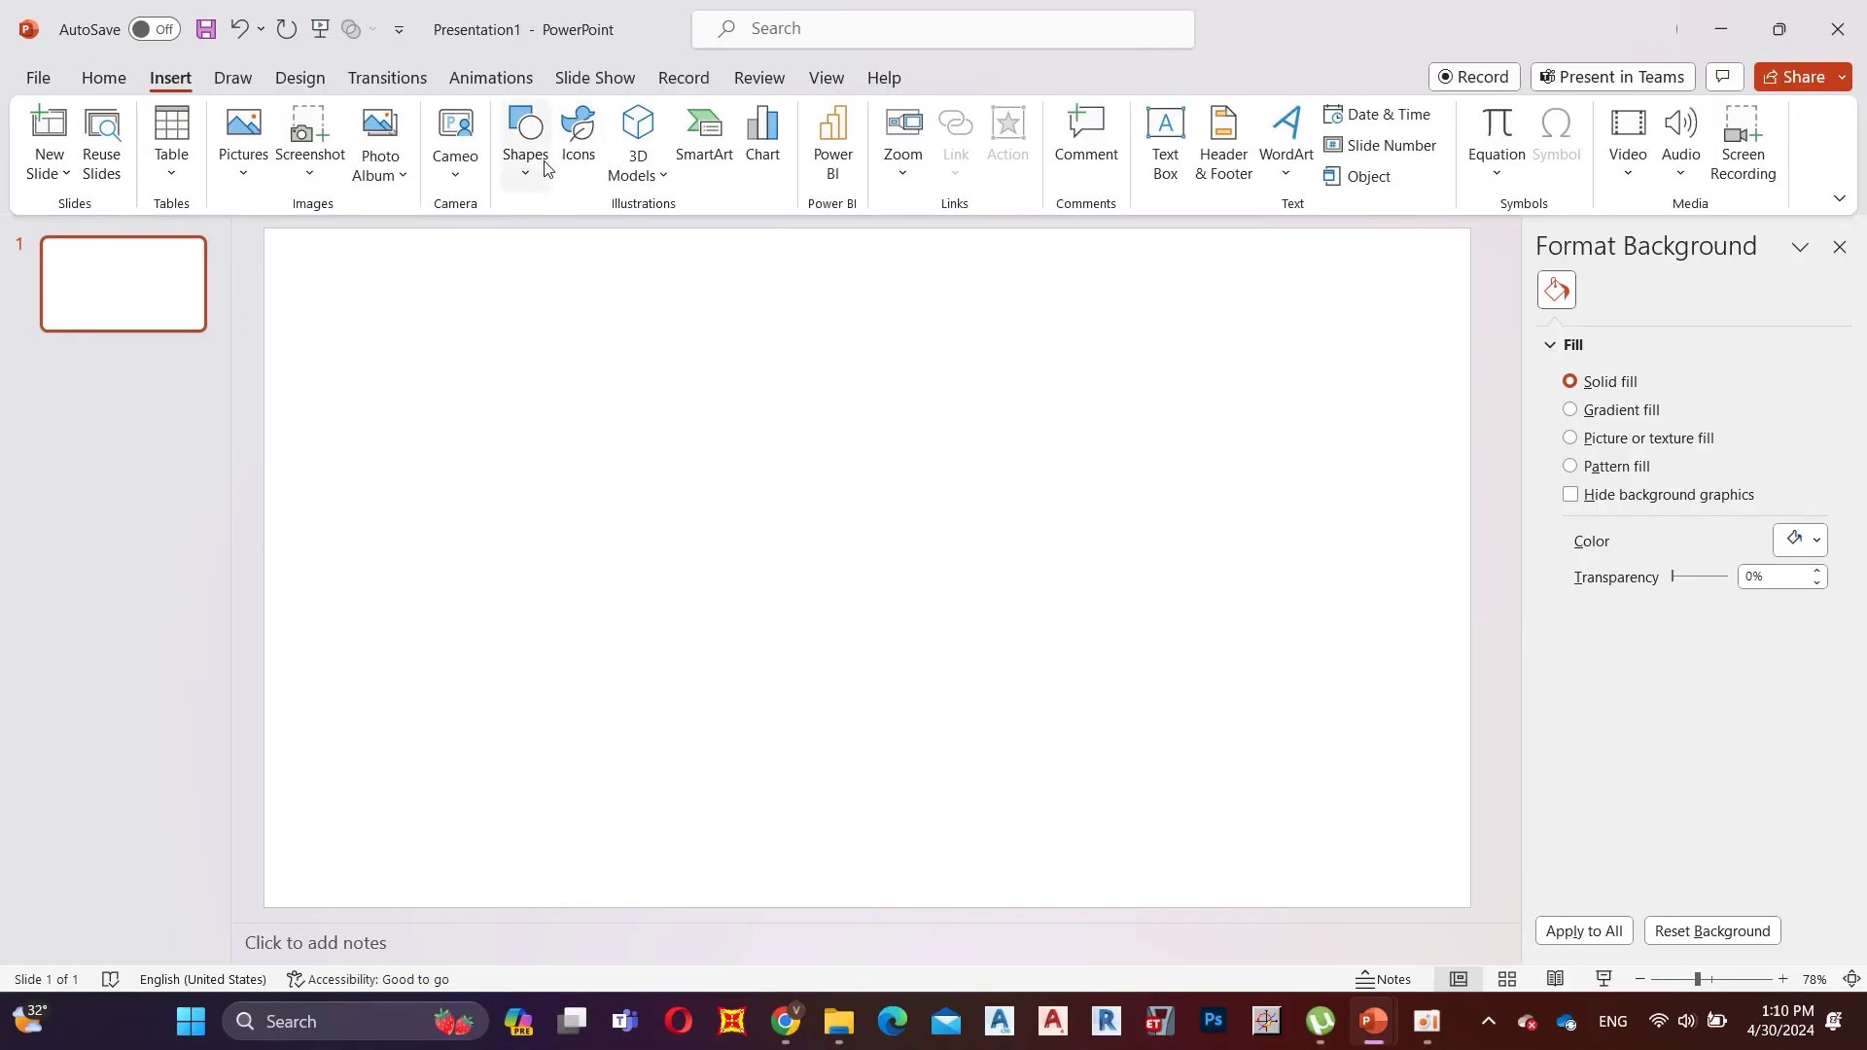
Draw a tall rectangle down the slide's left edge and give it a black-to-grey gradient fill.
click(612, 241)
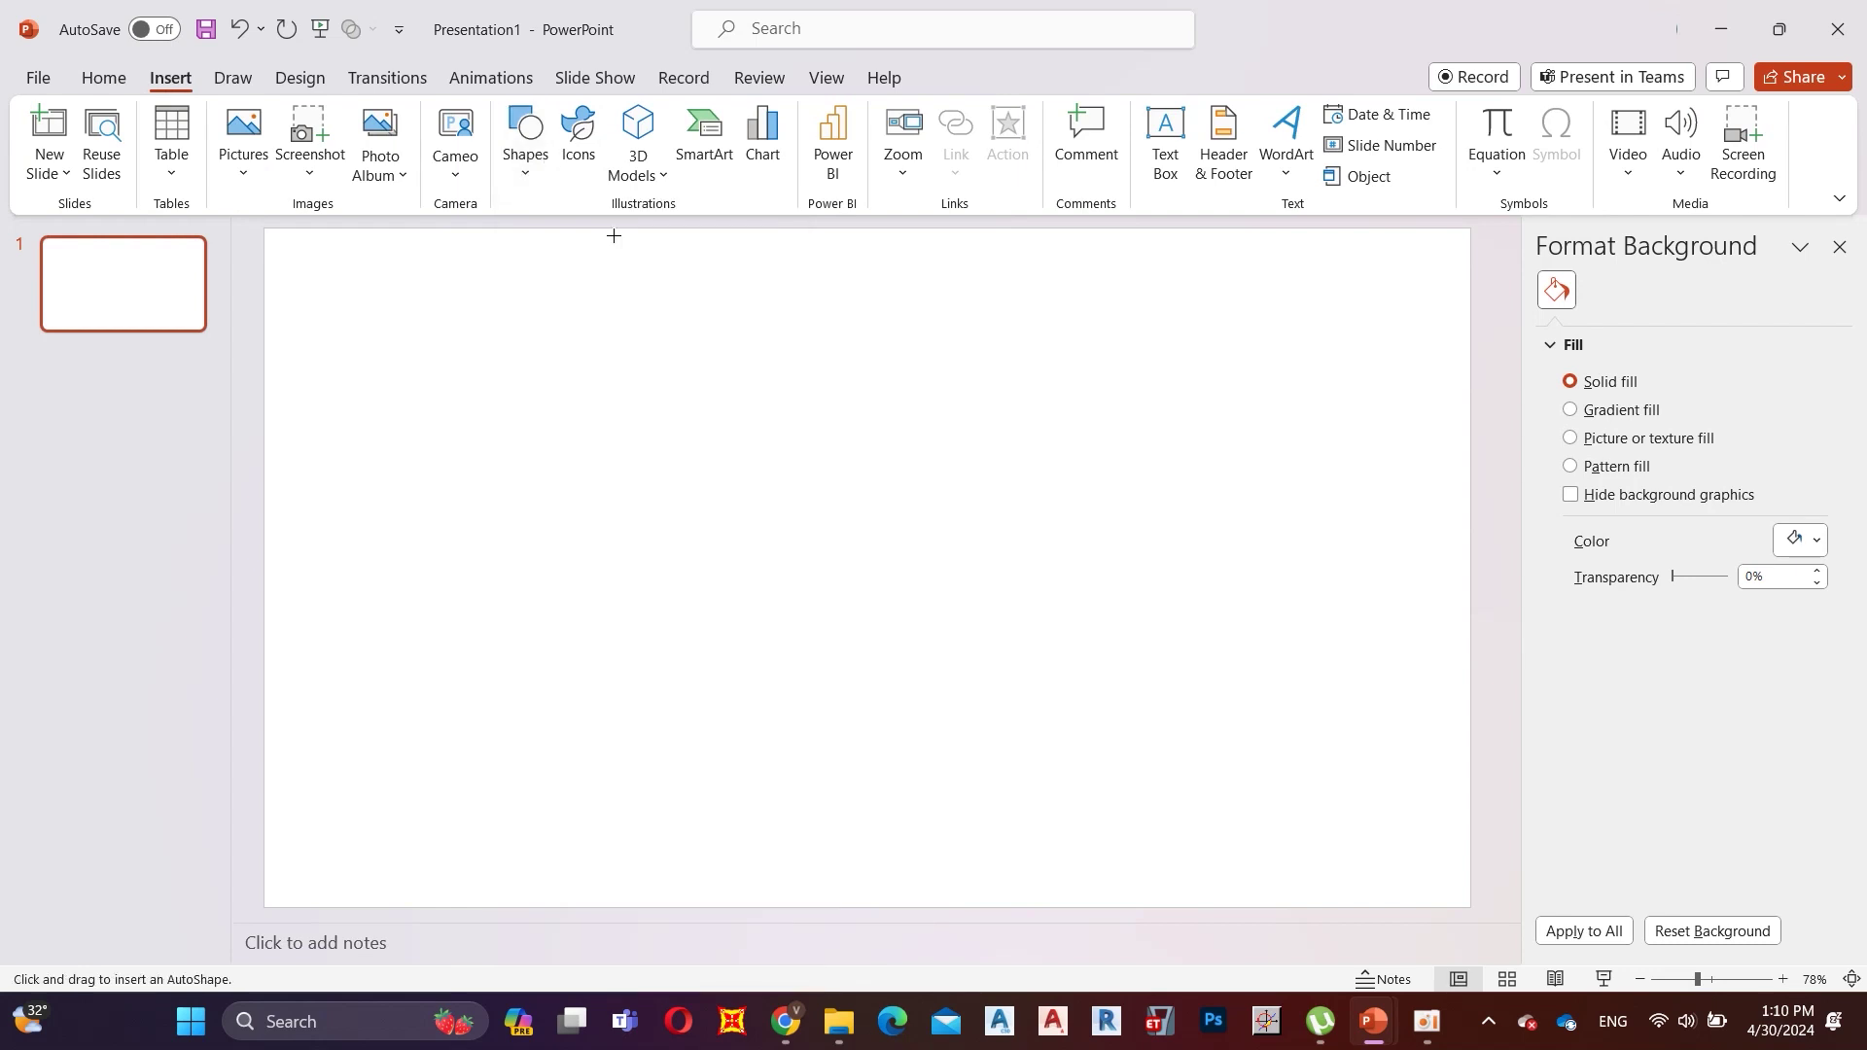
mouse_move(264, 228)
mouse_down()
mouse_move(458, 654)
mouse_move(489, 901)
mouse_up()
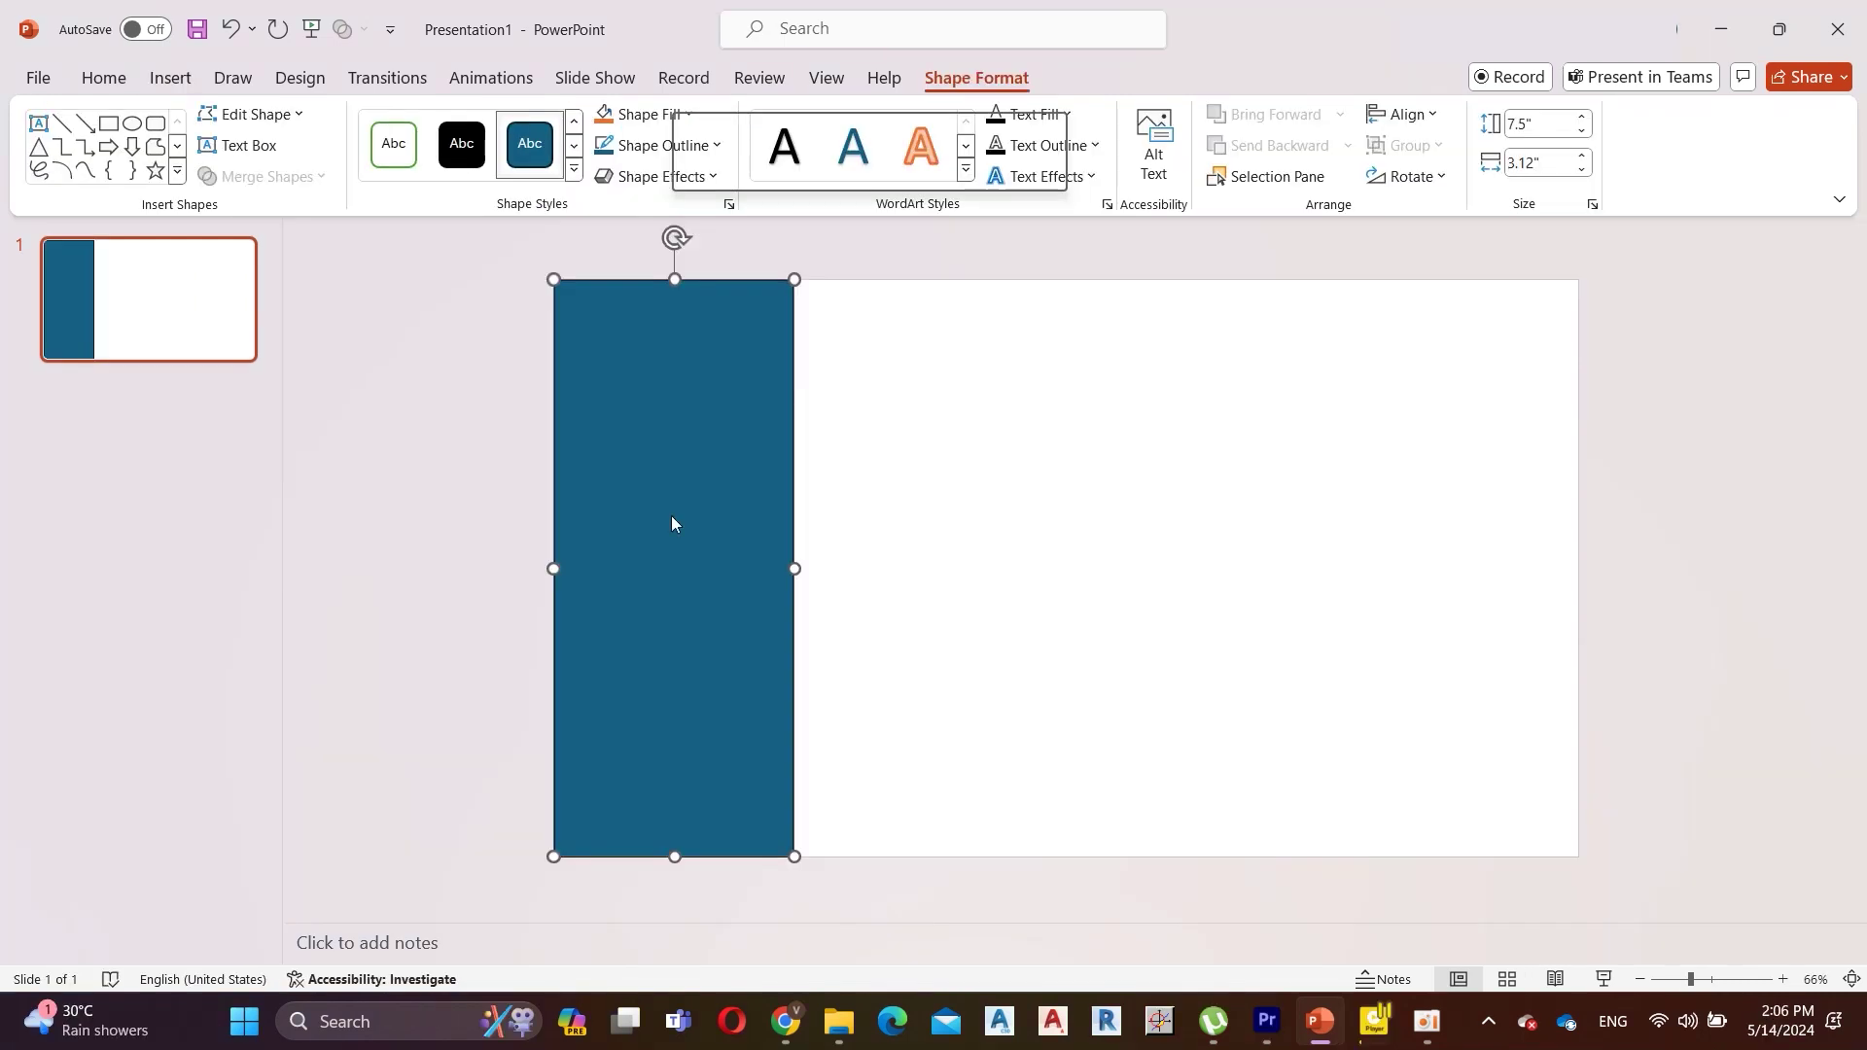
right_click(671, 518)
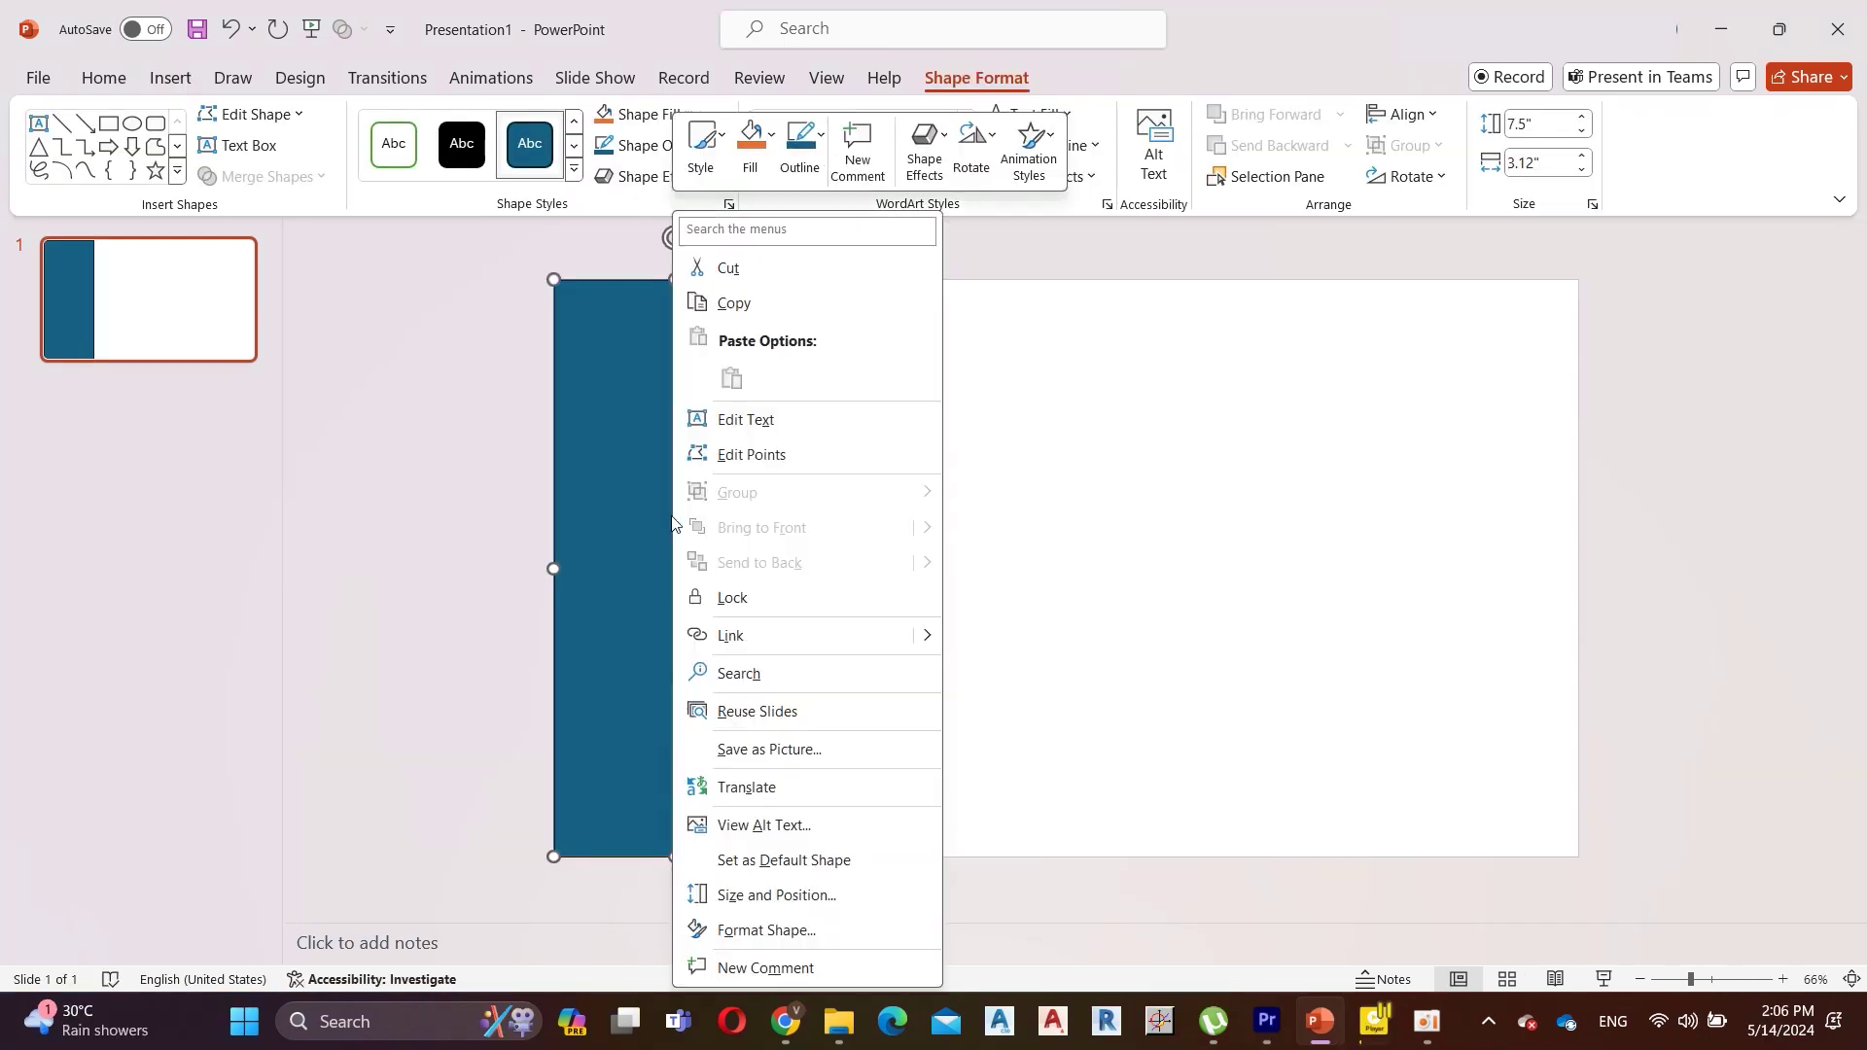
click(766, 930)
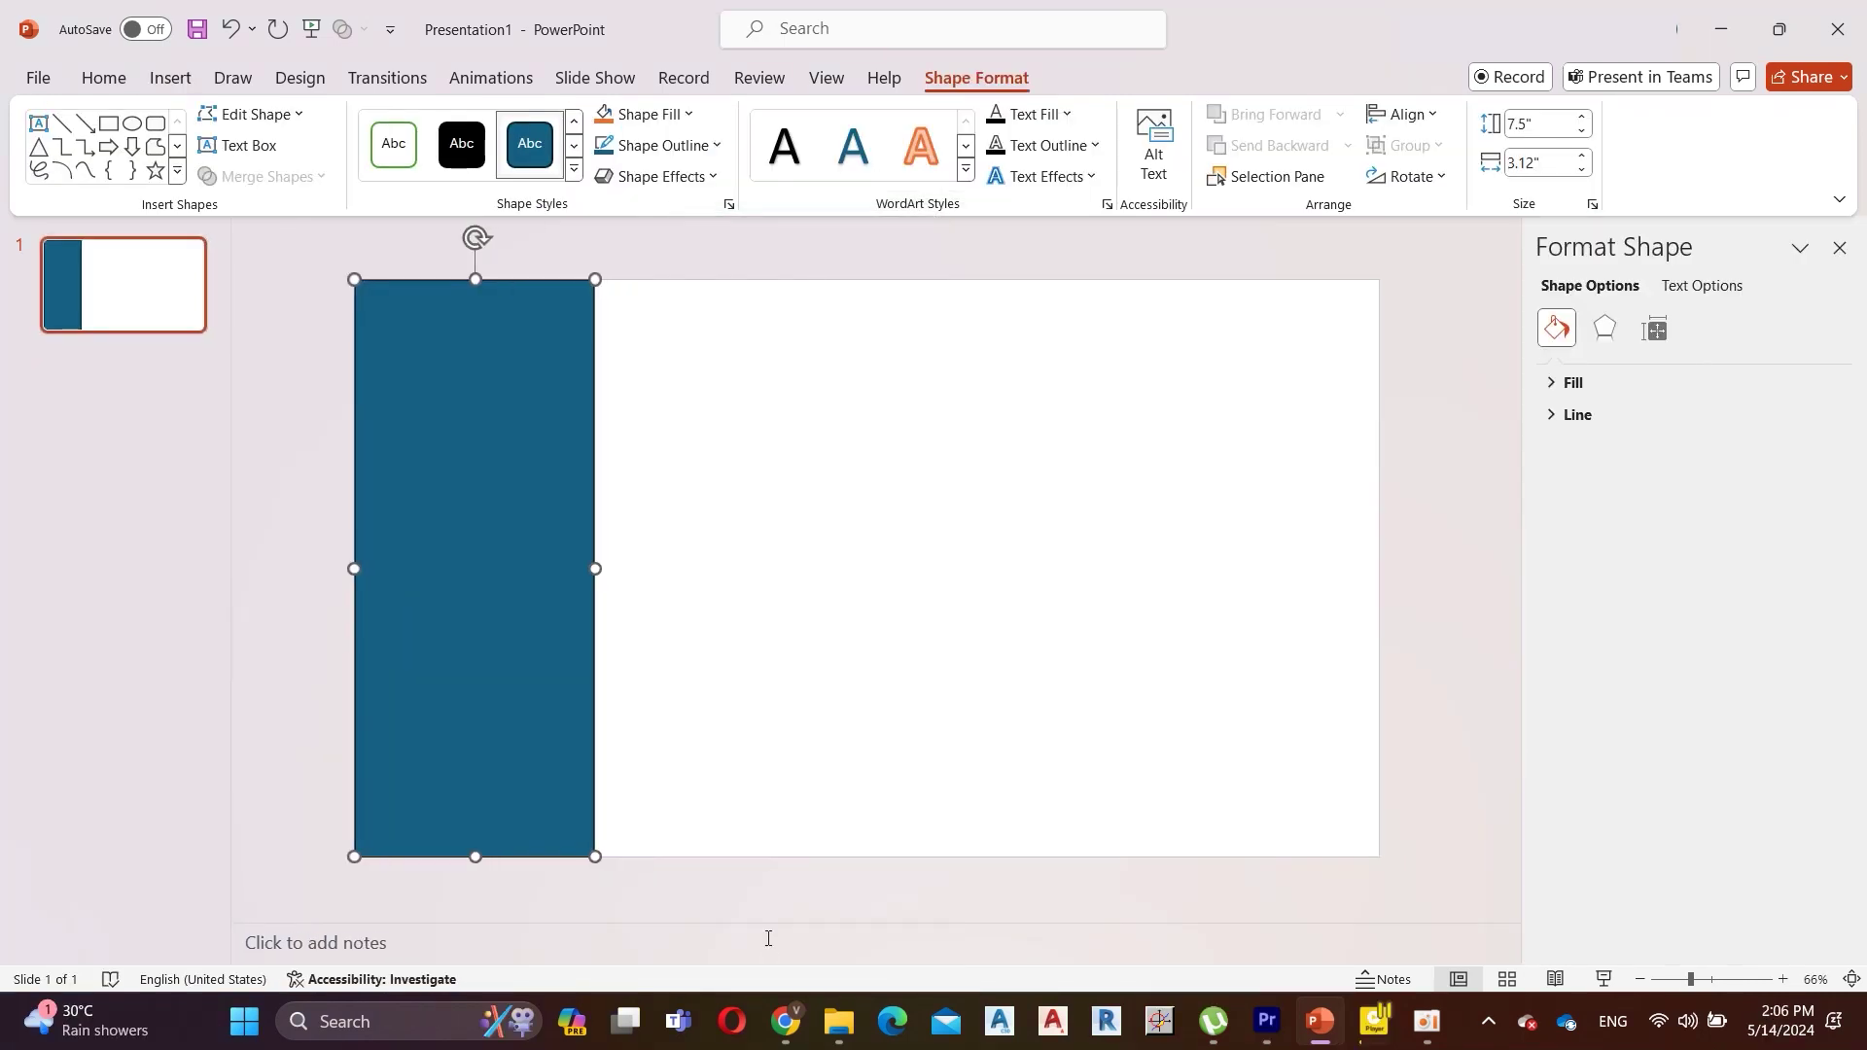
click(1595, 383)
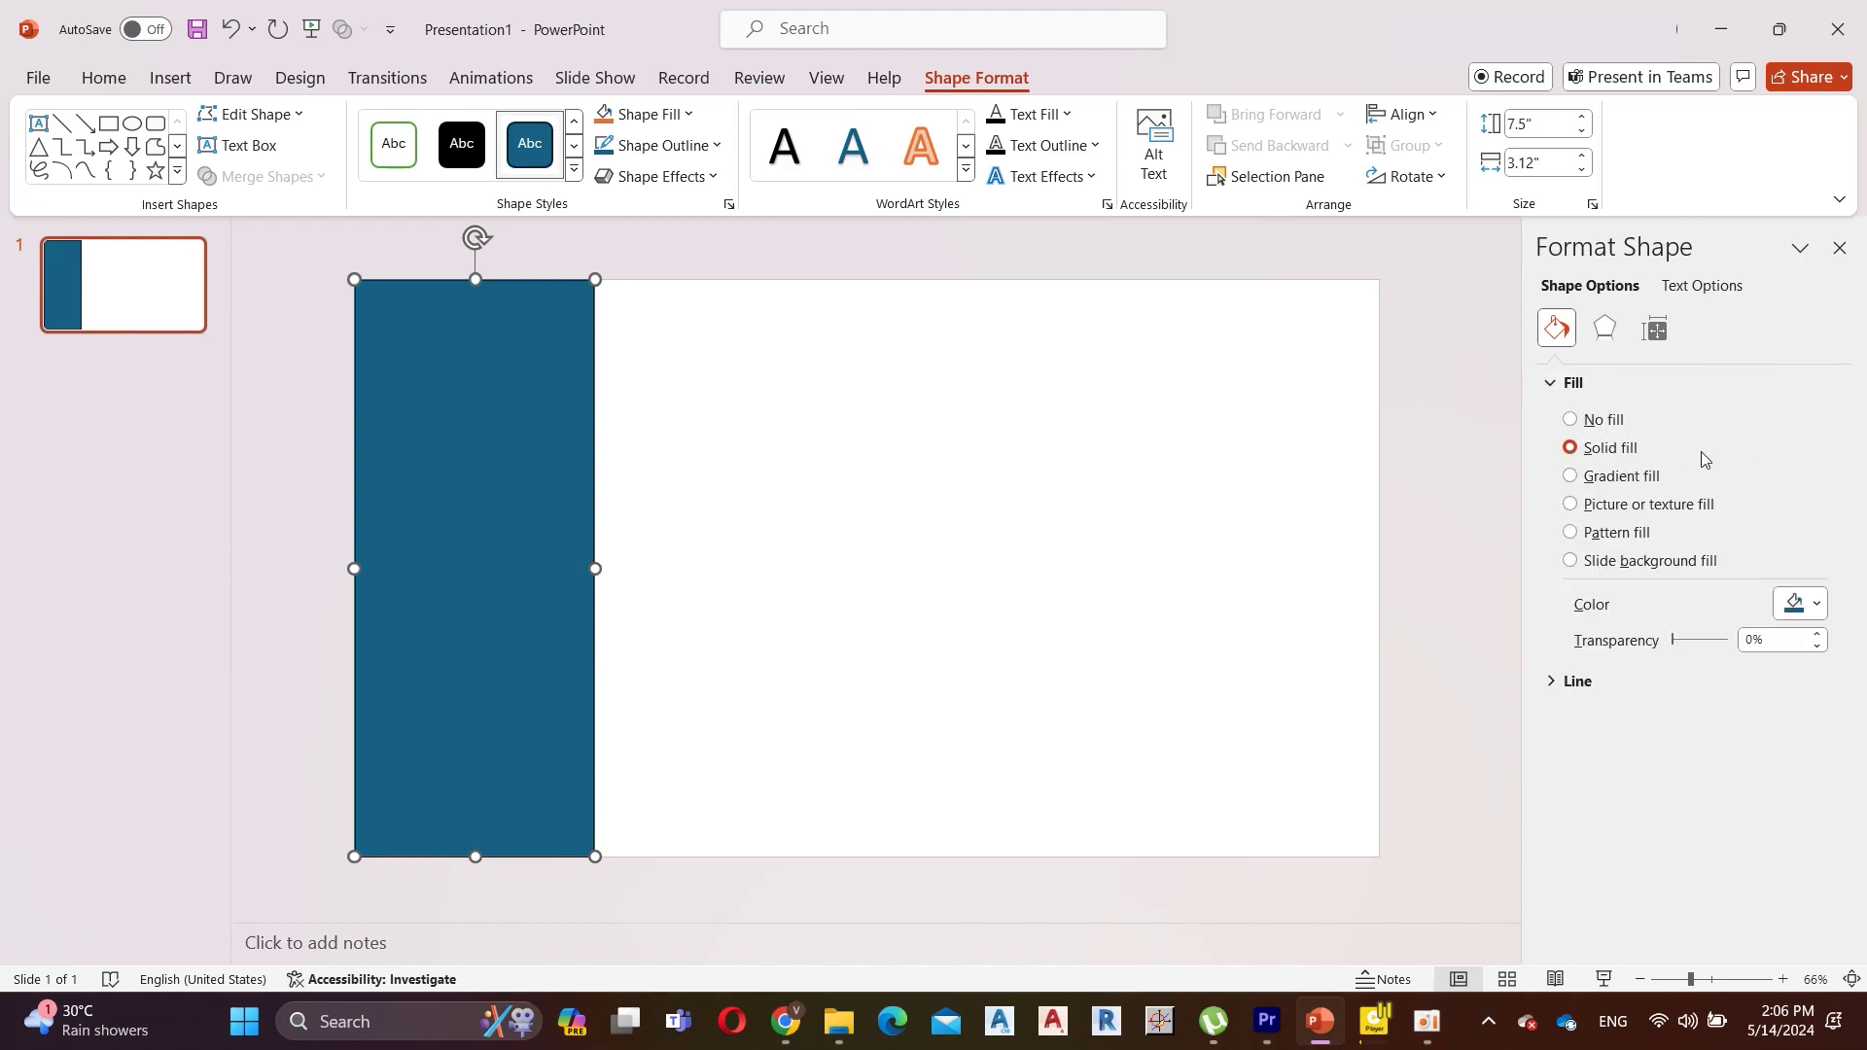
click(1569, 475)
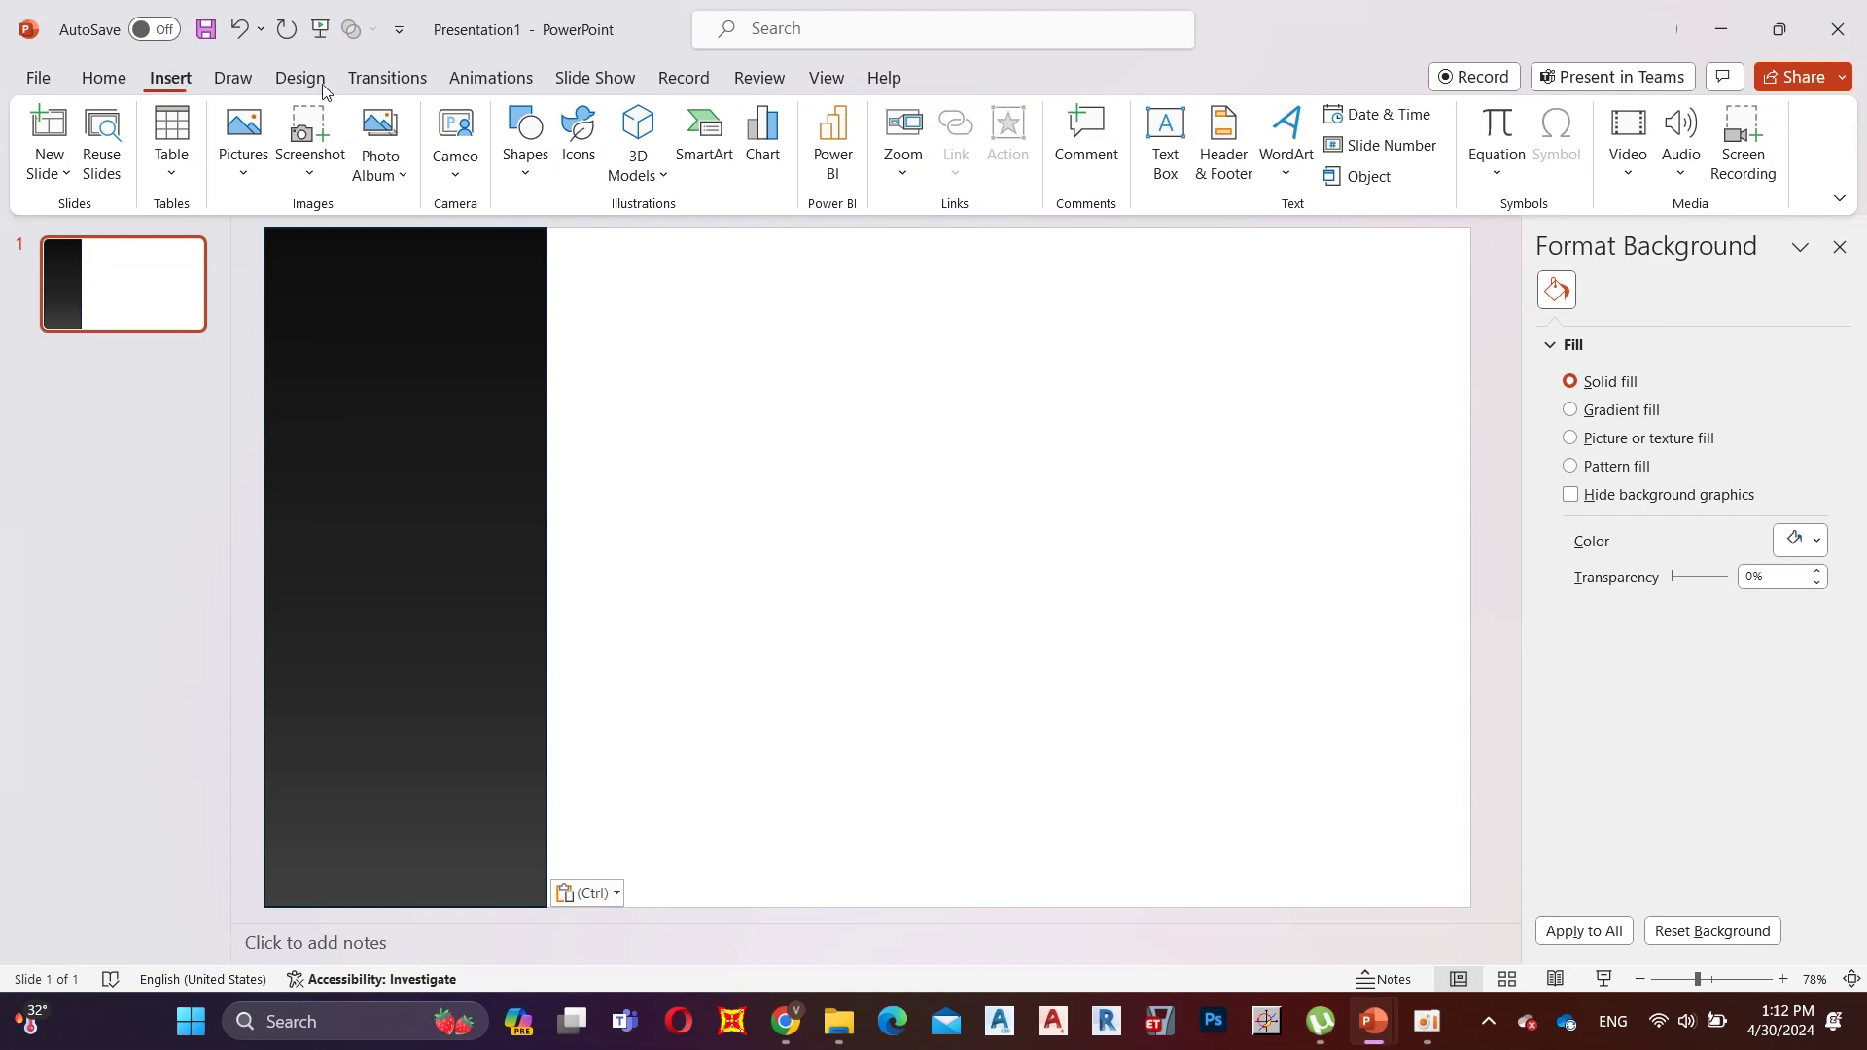
Draw a flat blue rectangle bar near the top of the sidebar.
click(525, 155)
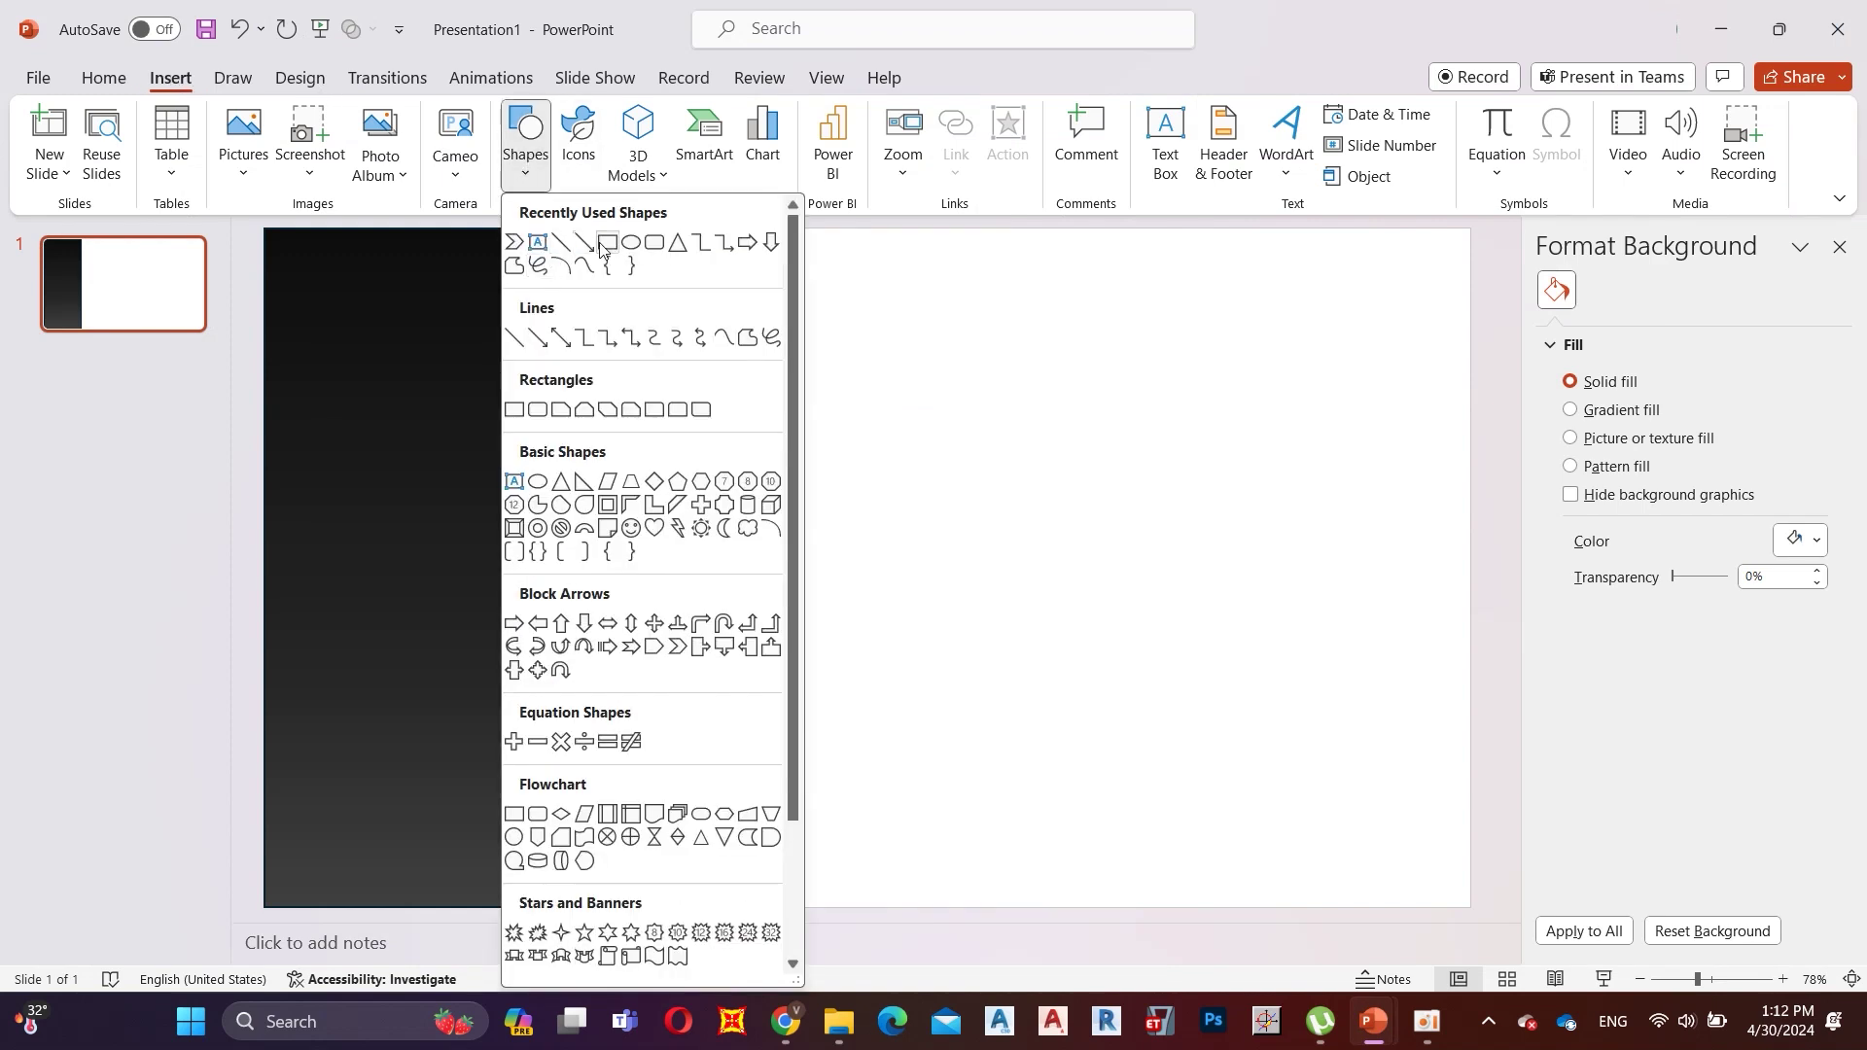
click(605, 243)
drag(269, 295, 498, 642)
Select the copied blue bars one by one from the top down the sidebar.
click(733, 604)
click(486, 324)
shift+click(486, 384)
shift+click(486, 427)
shift+click(488, 473)
shift+click(494, 535)
shift+click(476, 589)
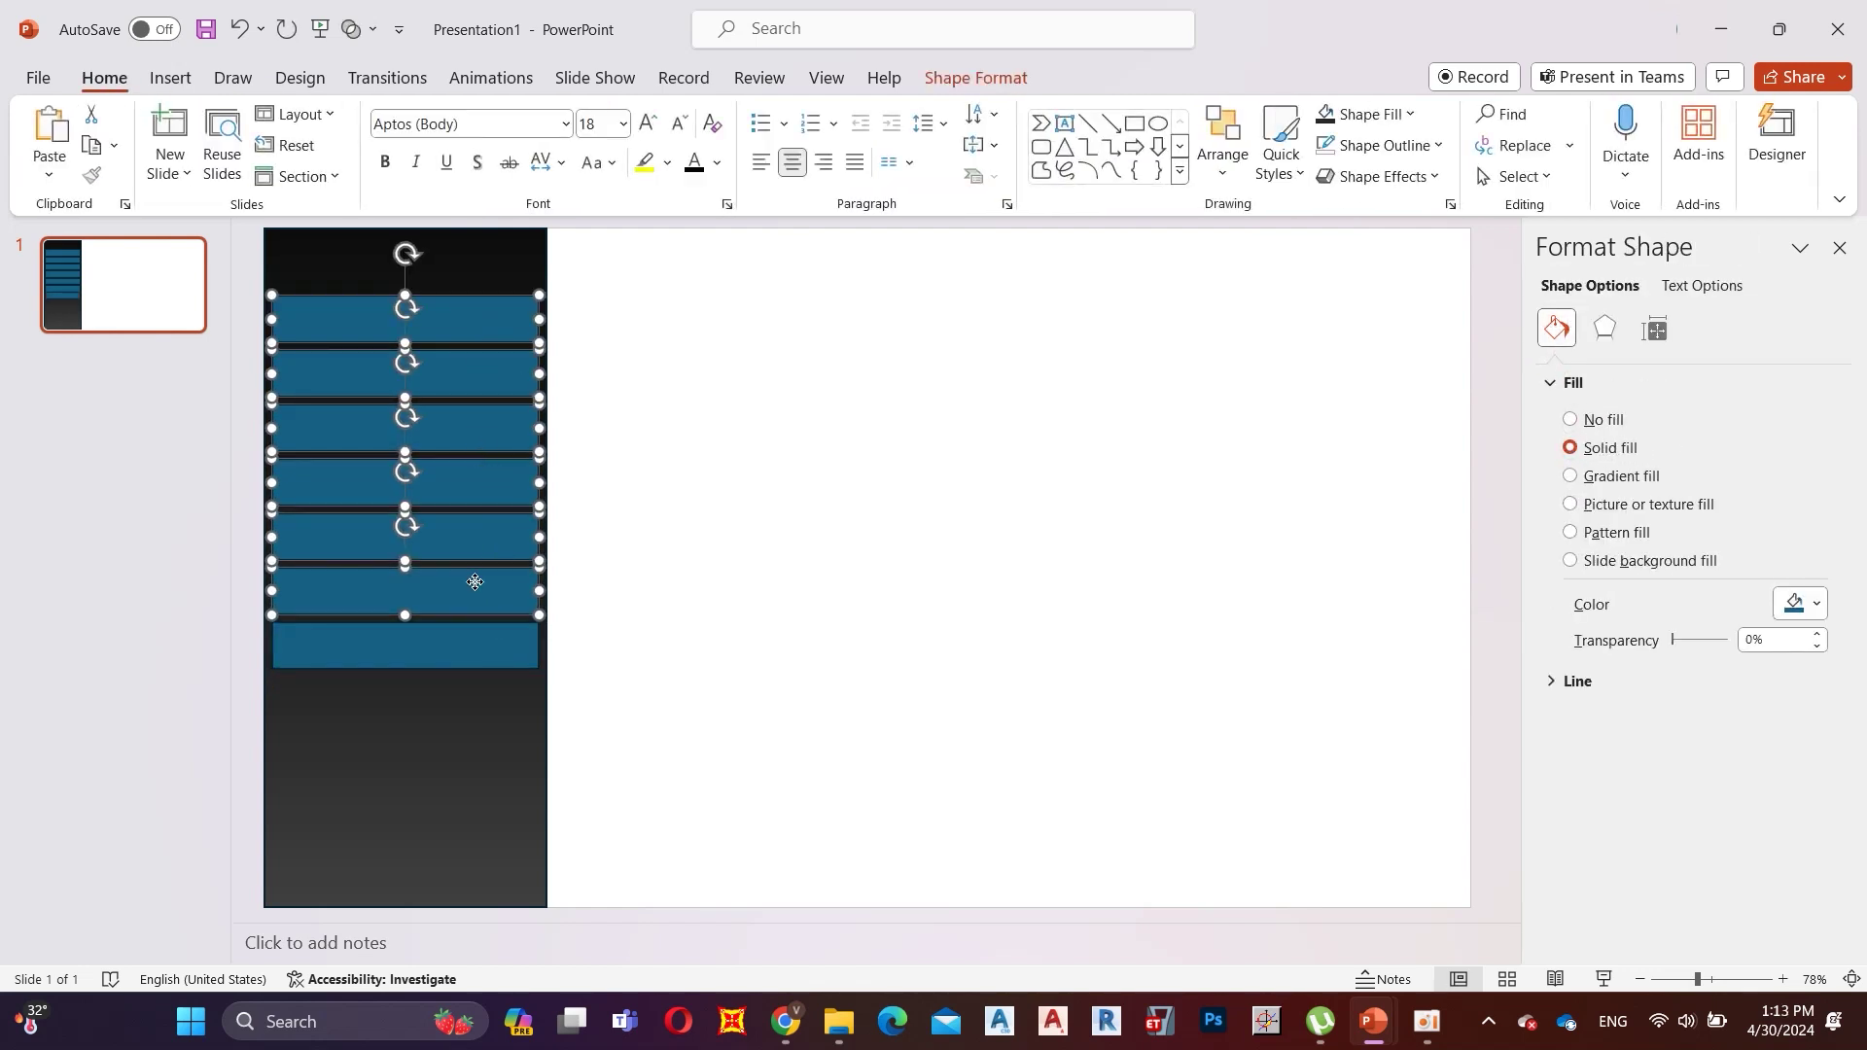
Remove the outlines from all seven blue bars.
shift+click(464, 643)
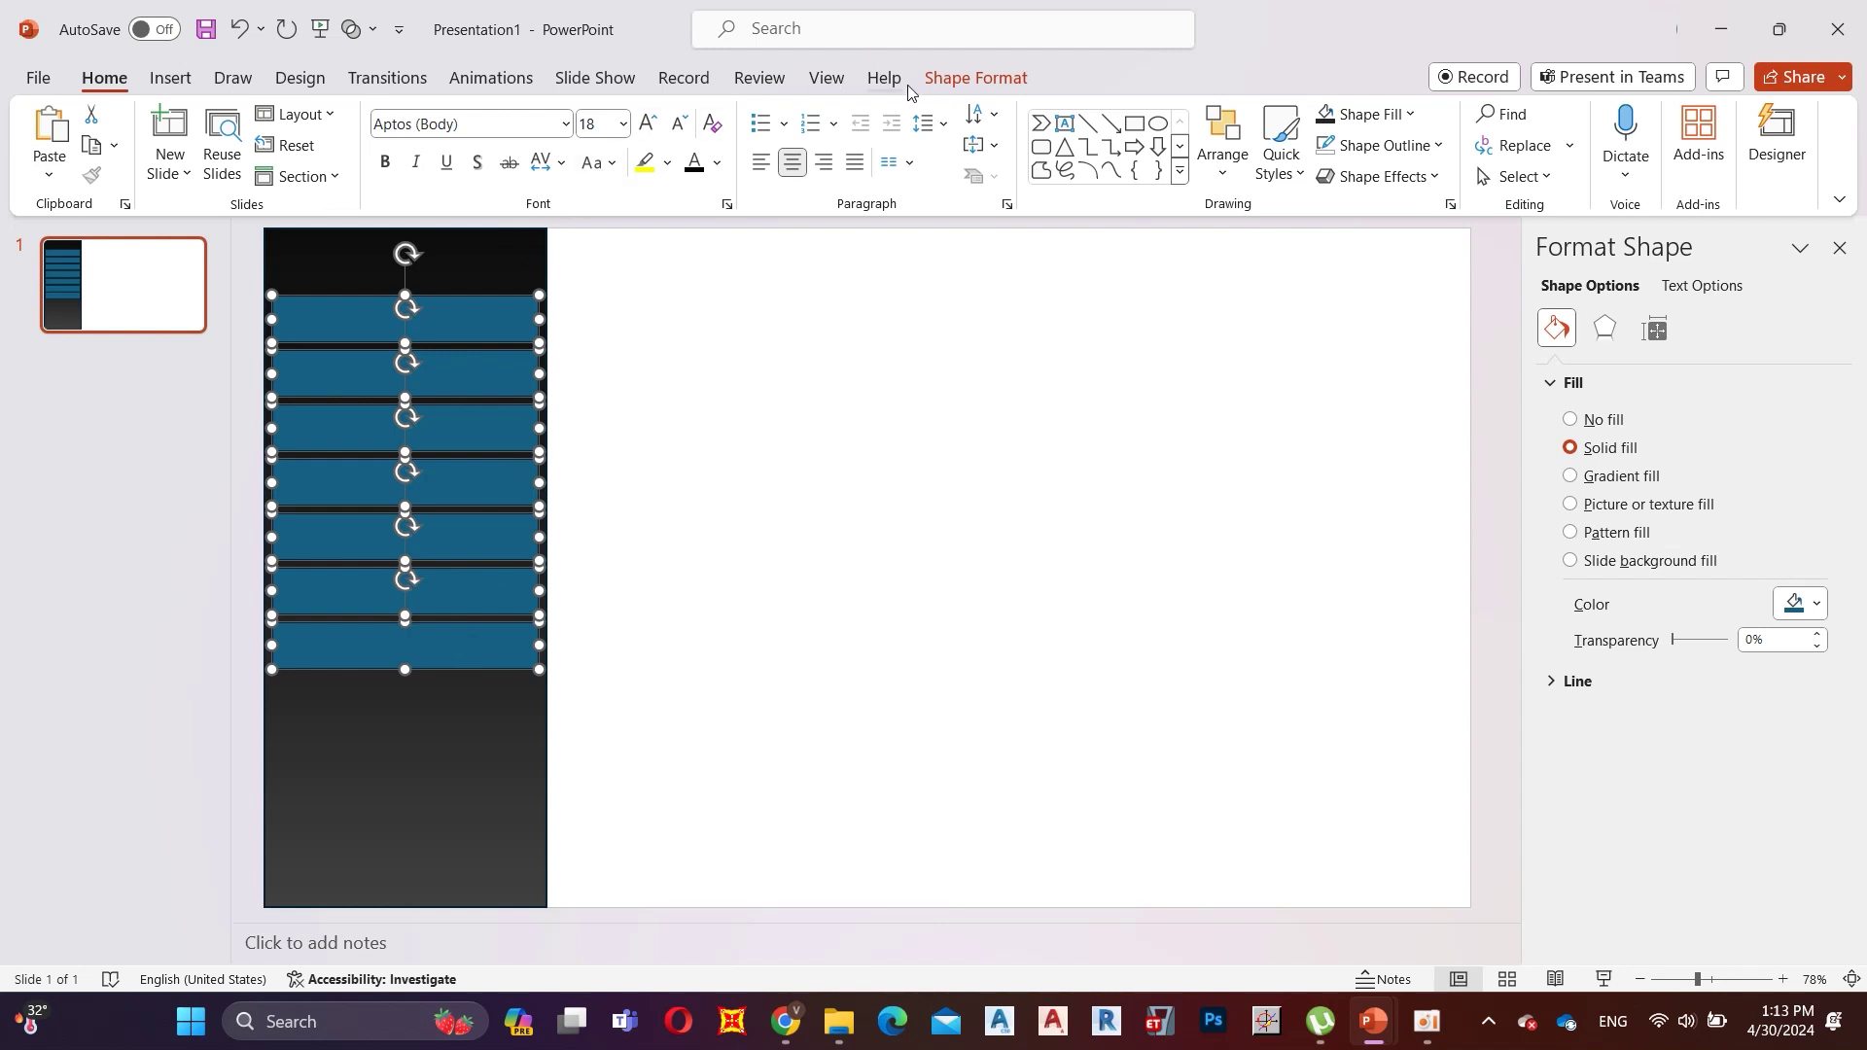
click(960, 77)
click(667, 148)
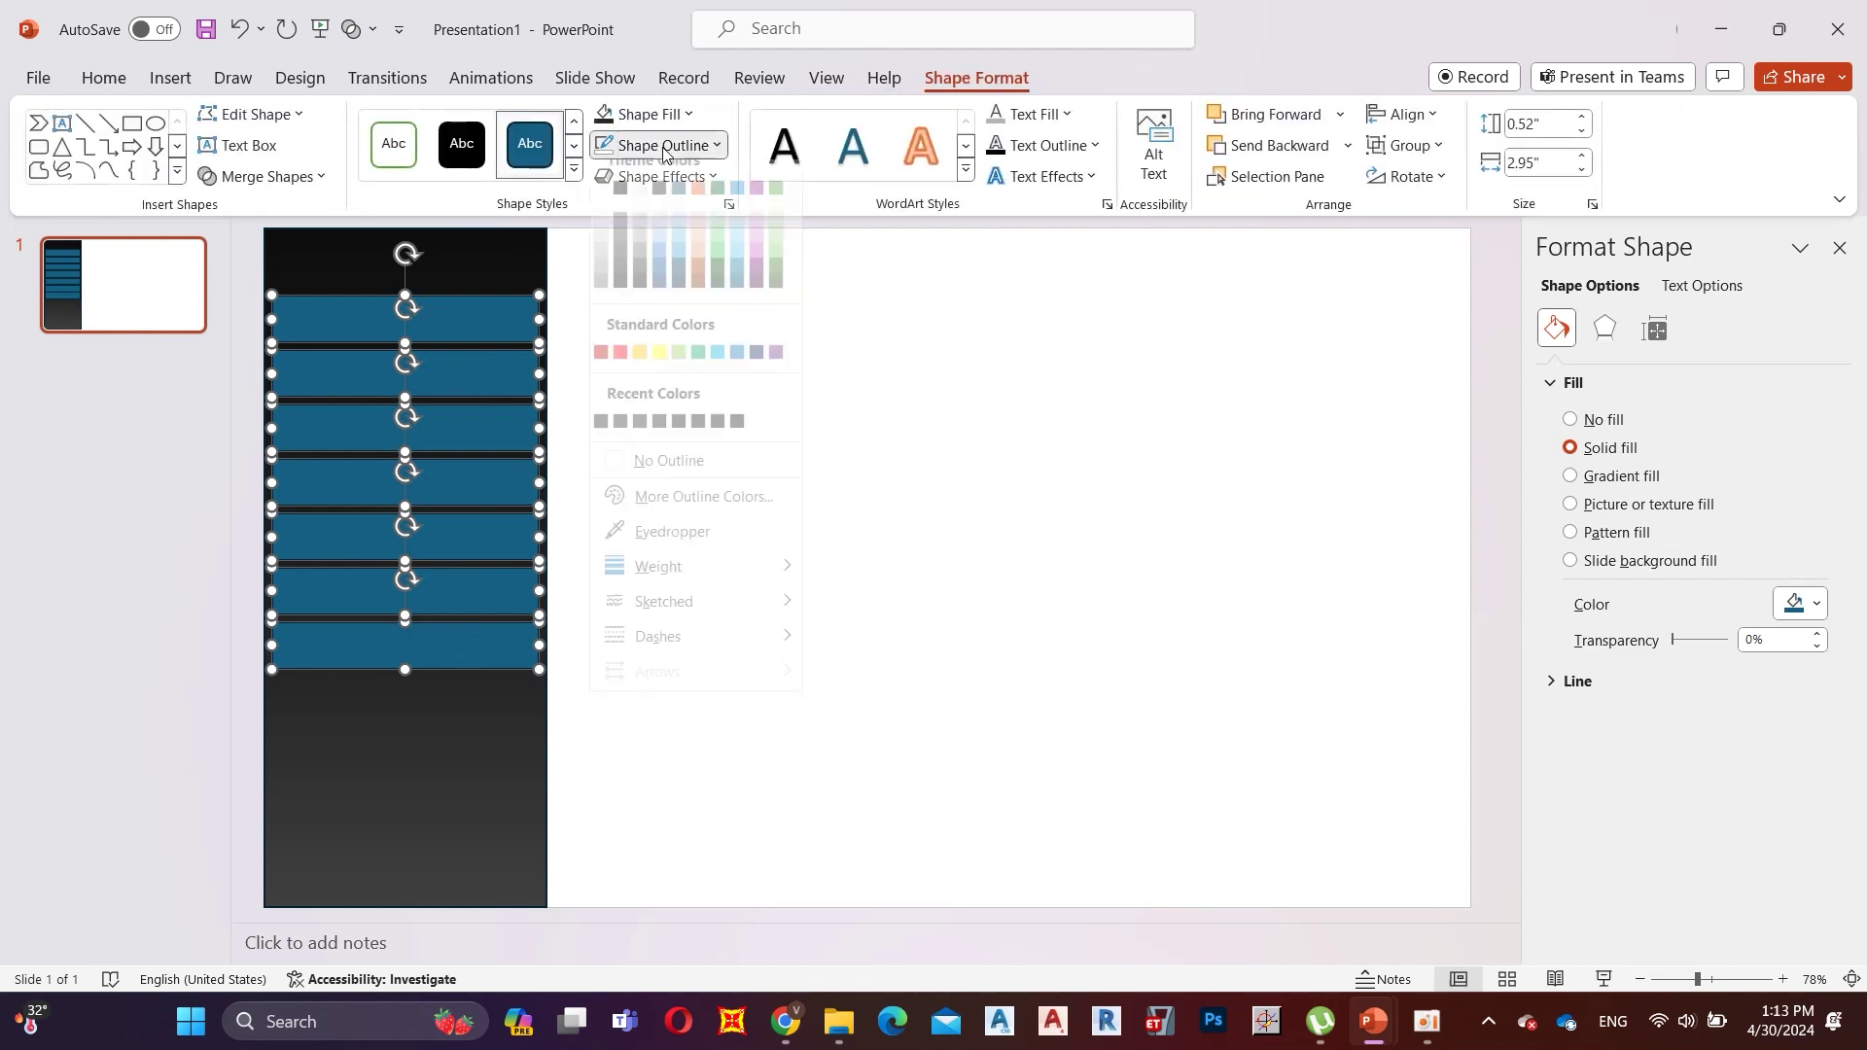
click(668, 480)
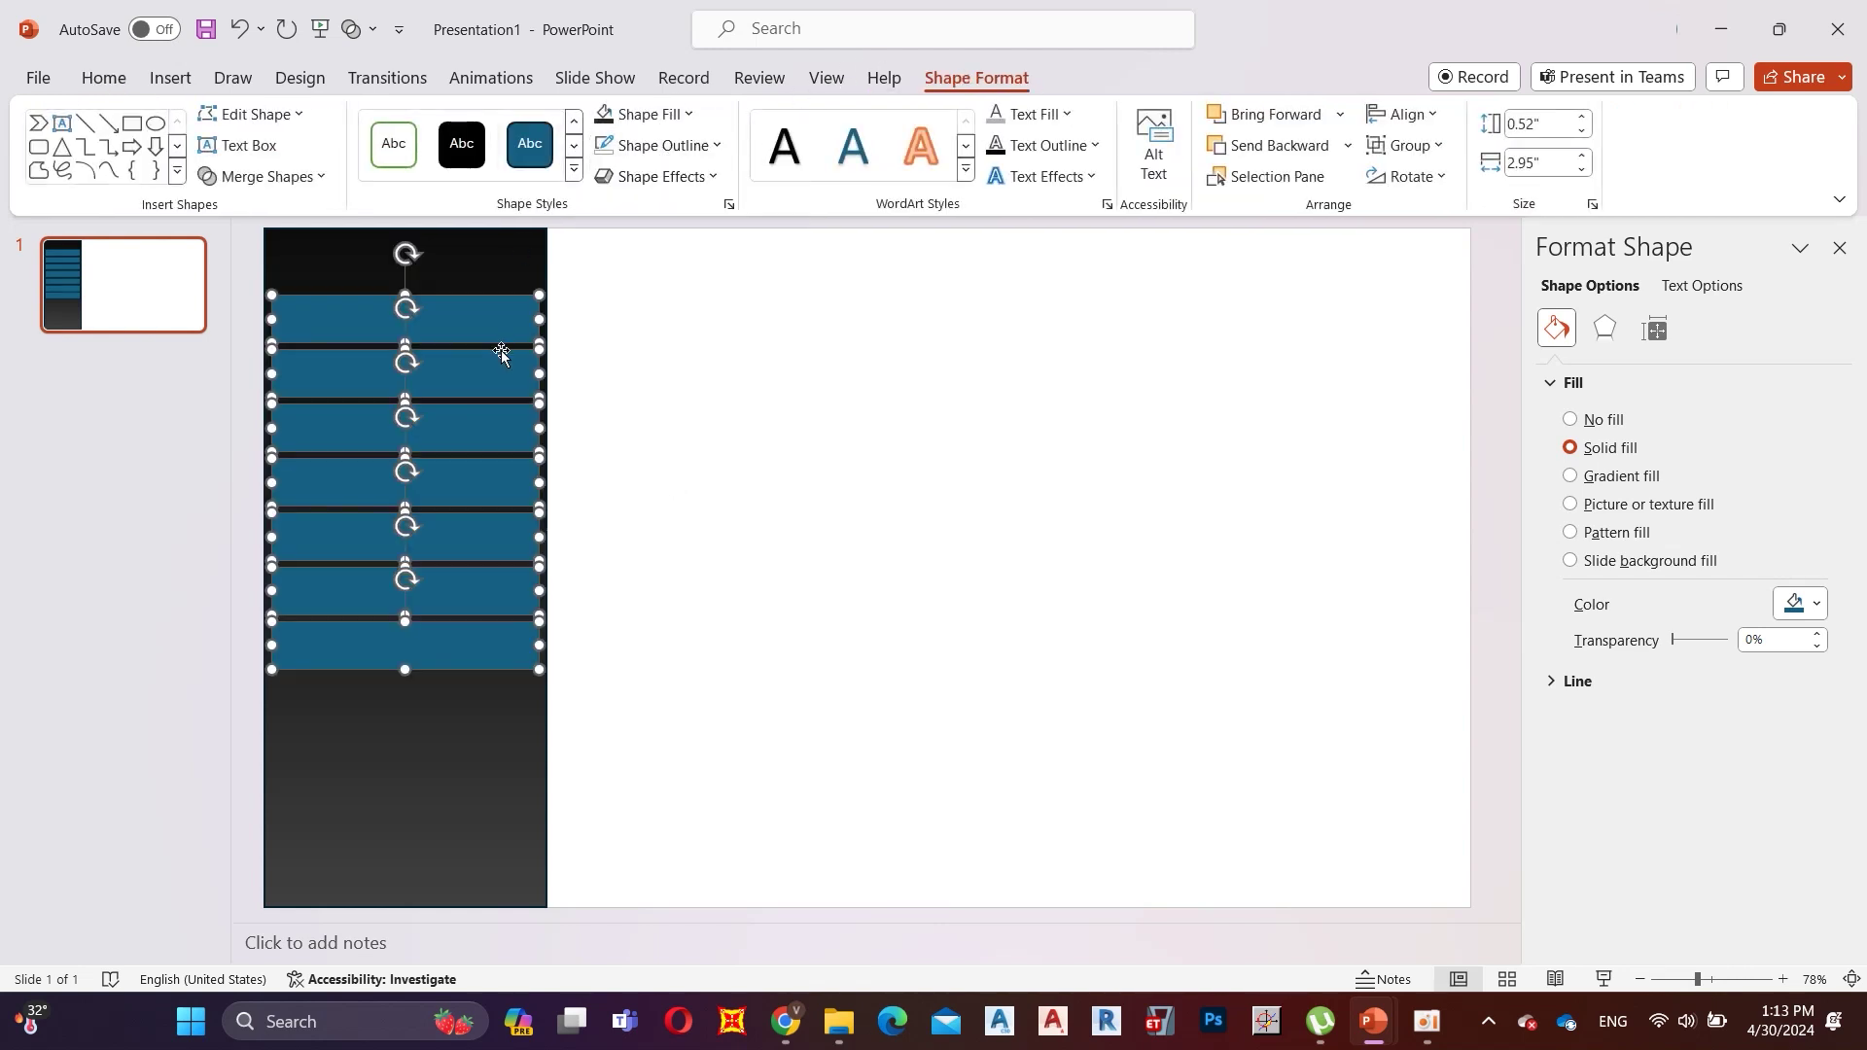
Fill the top bar with the dark sidebar colour using the eyedropper.
click(499, 343)
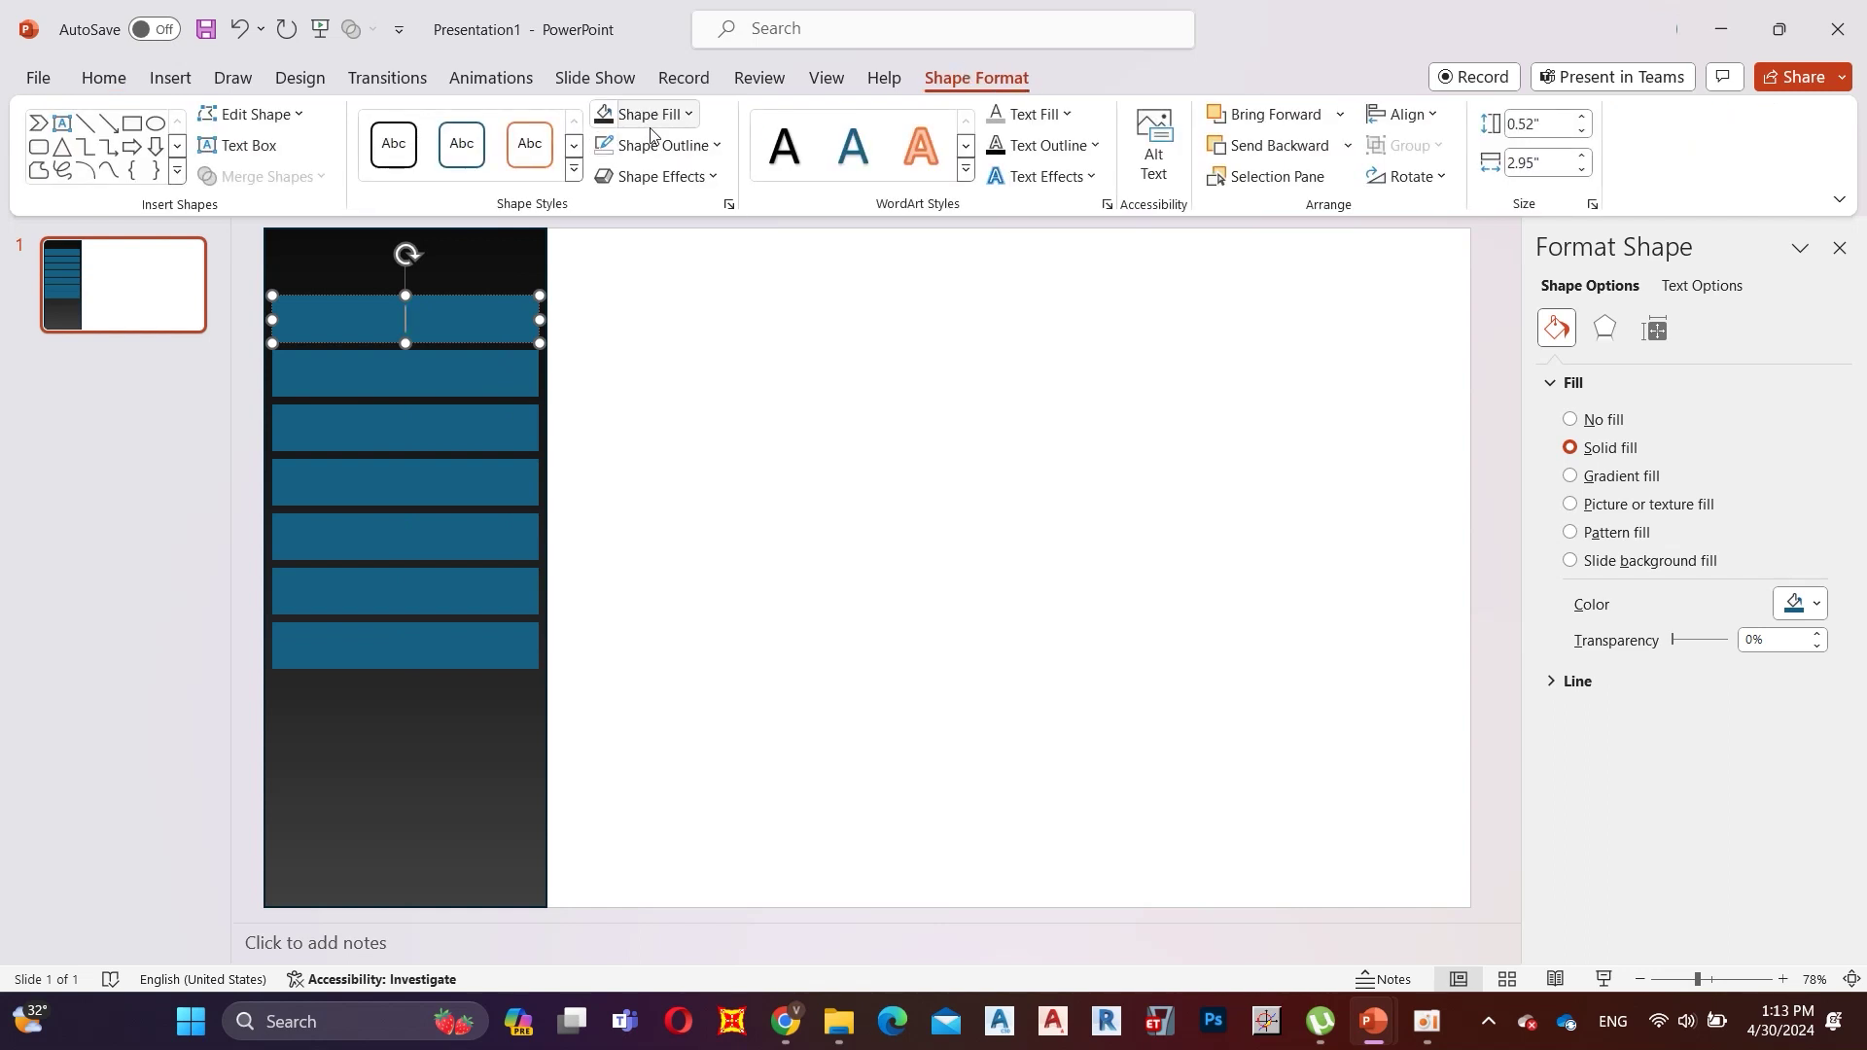
click(646, 114)
click(672, 521)
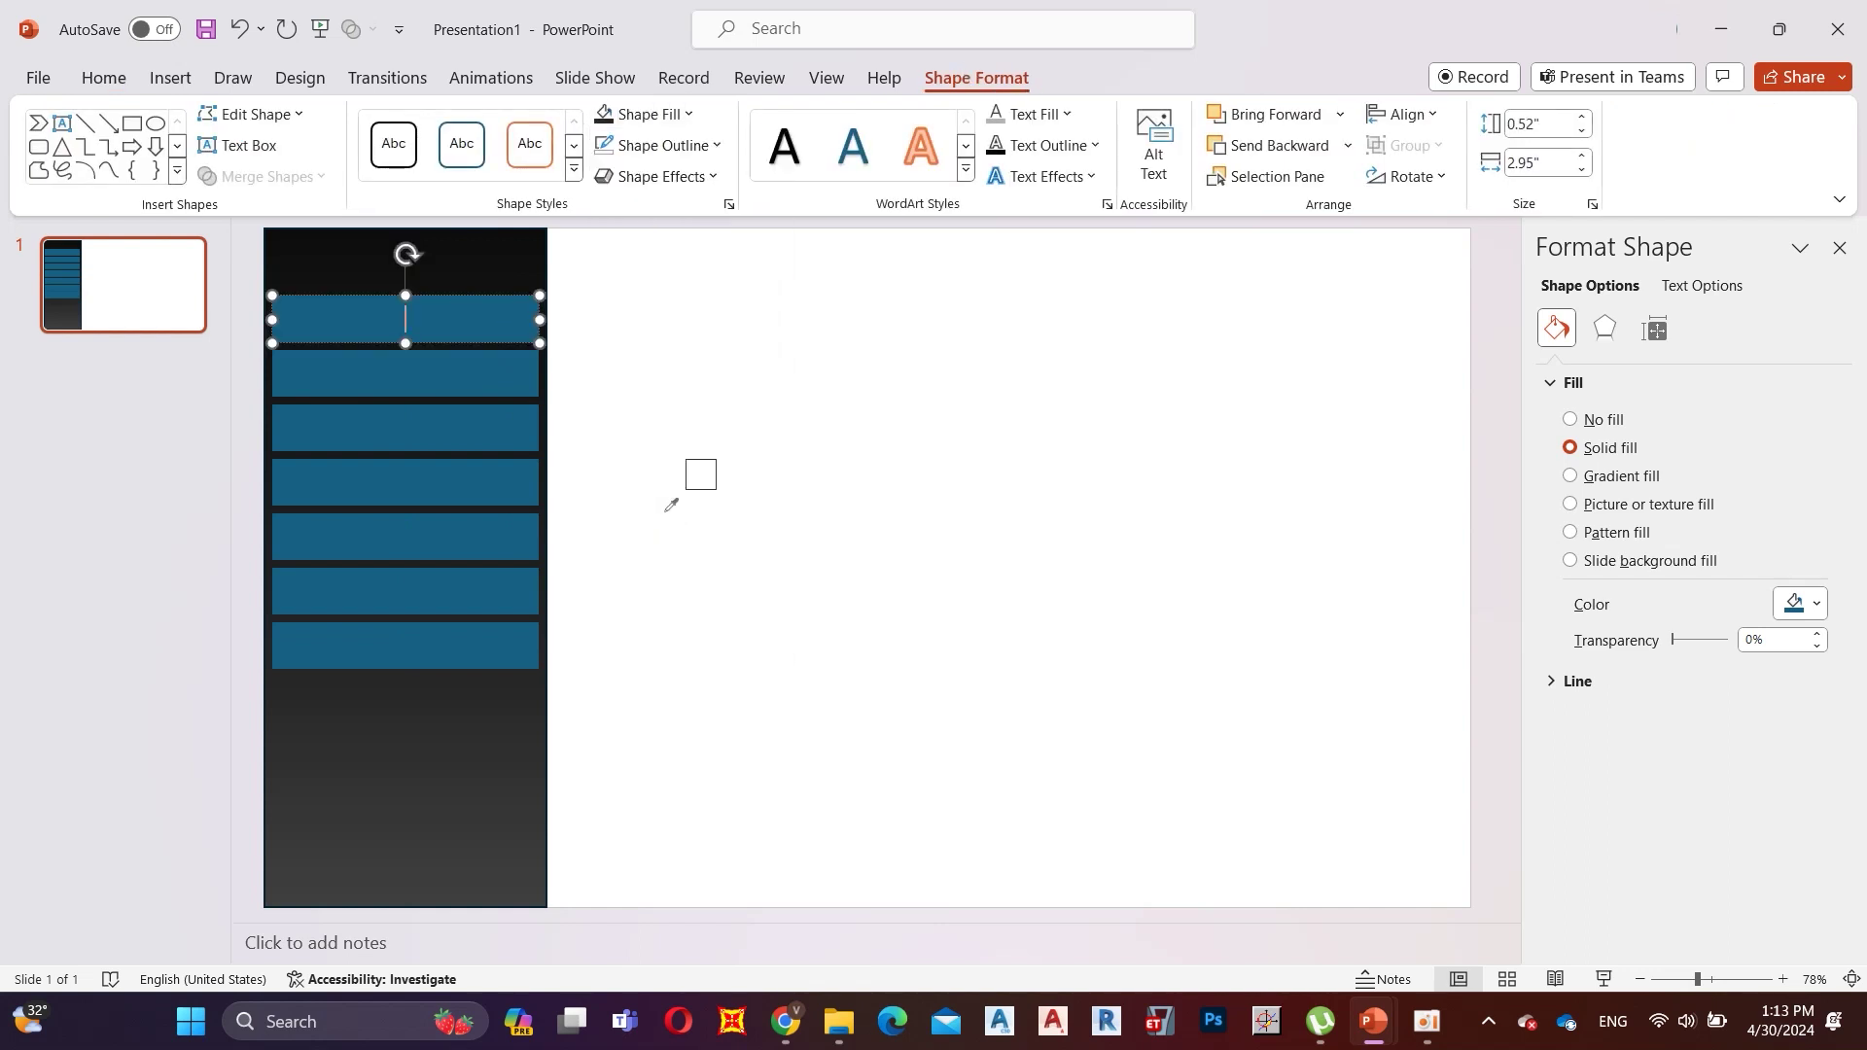
click(475, 288)
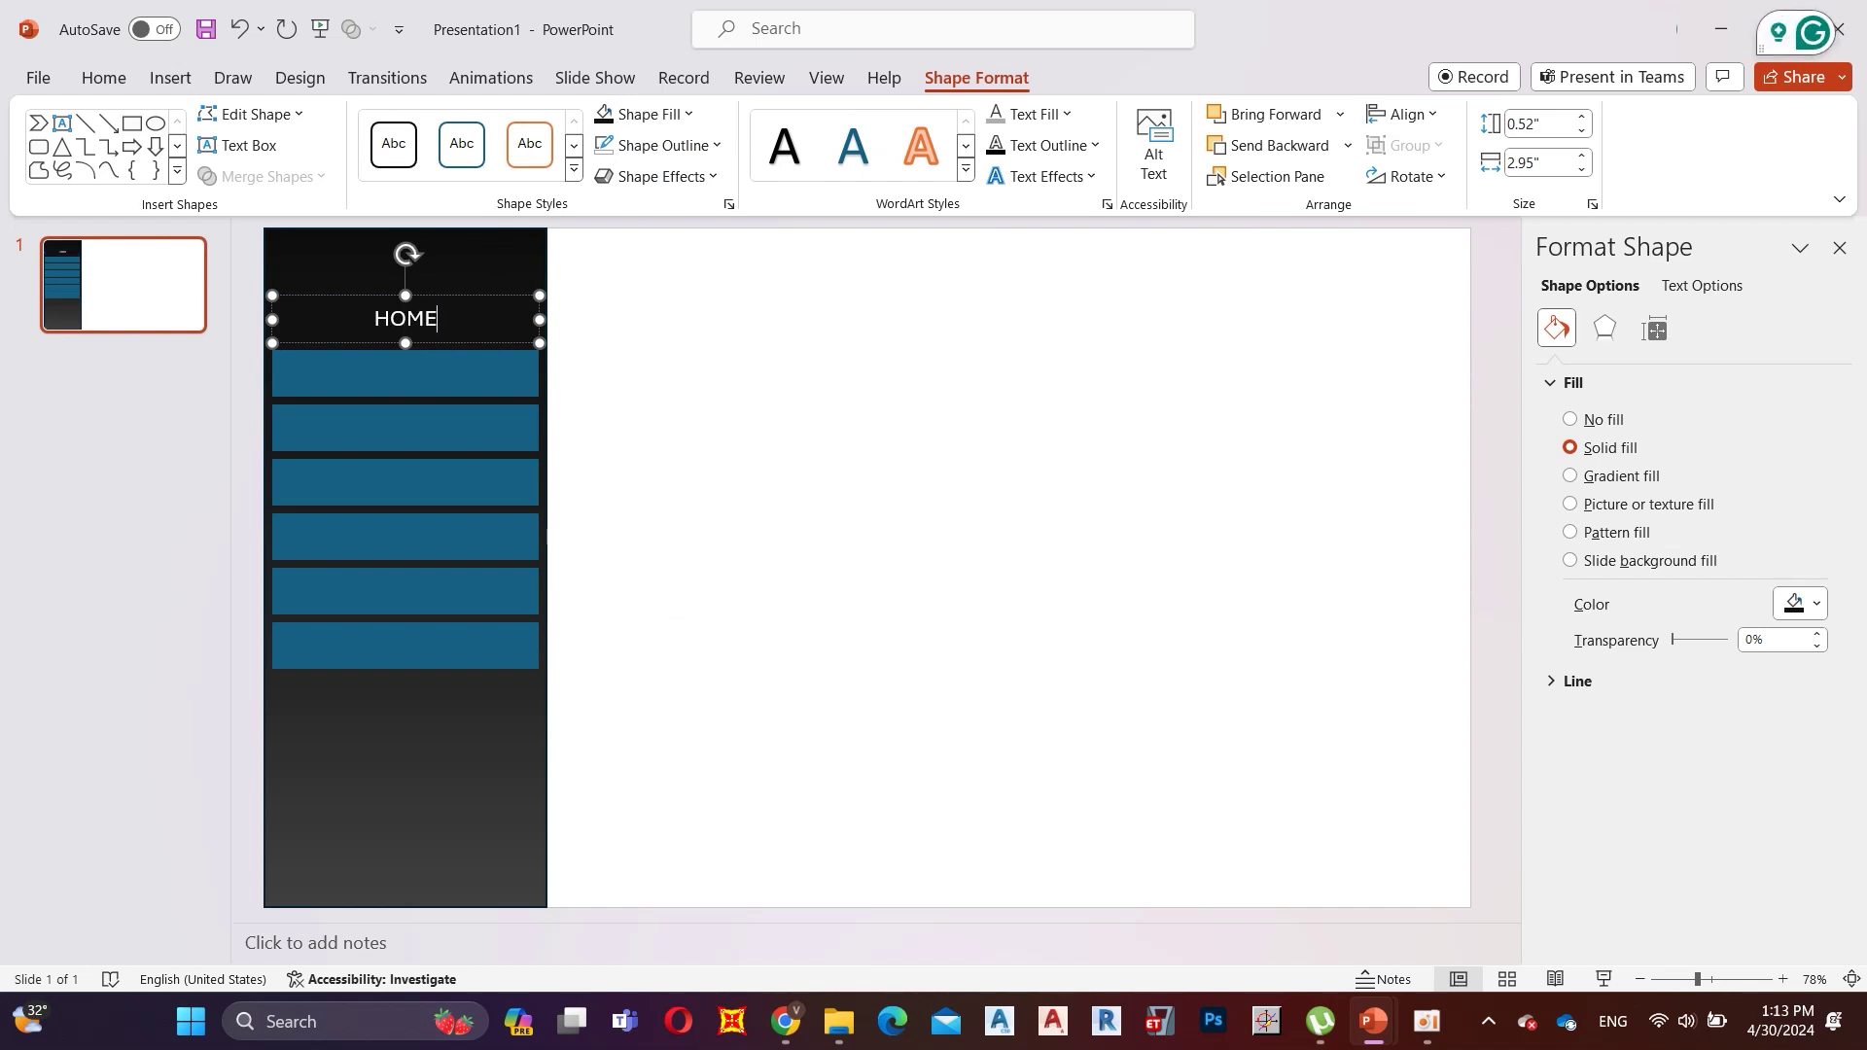
Fill the second bar with the dark sidebar colour and label it OUR TEAM.
click(103, 78)
click(976, 78)
click(645, 114)
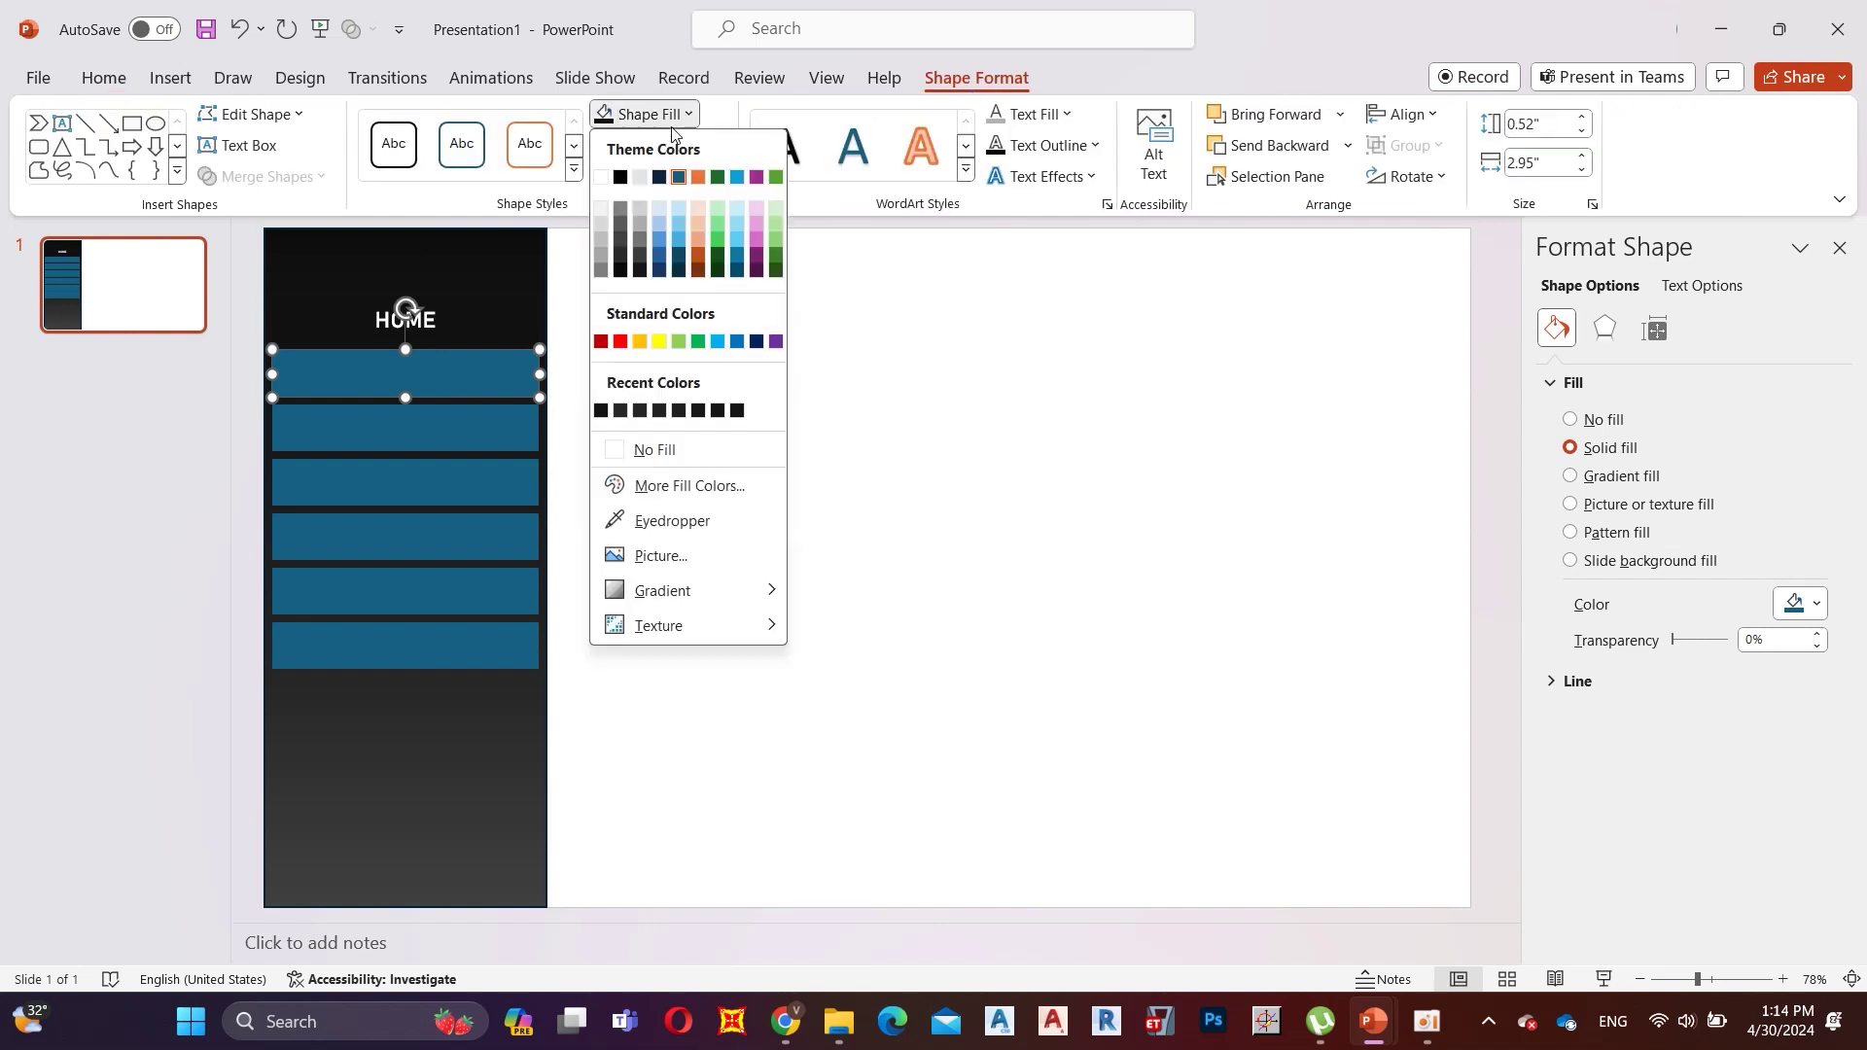
click(647, 518)
click(435, 371)
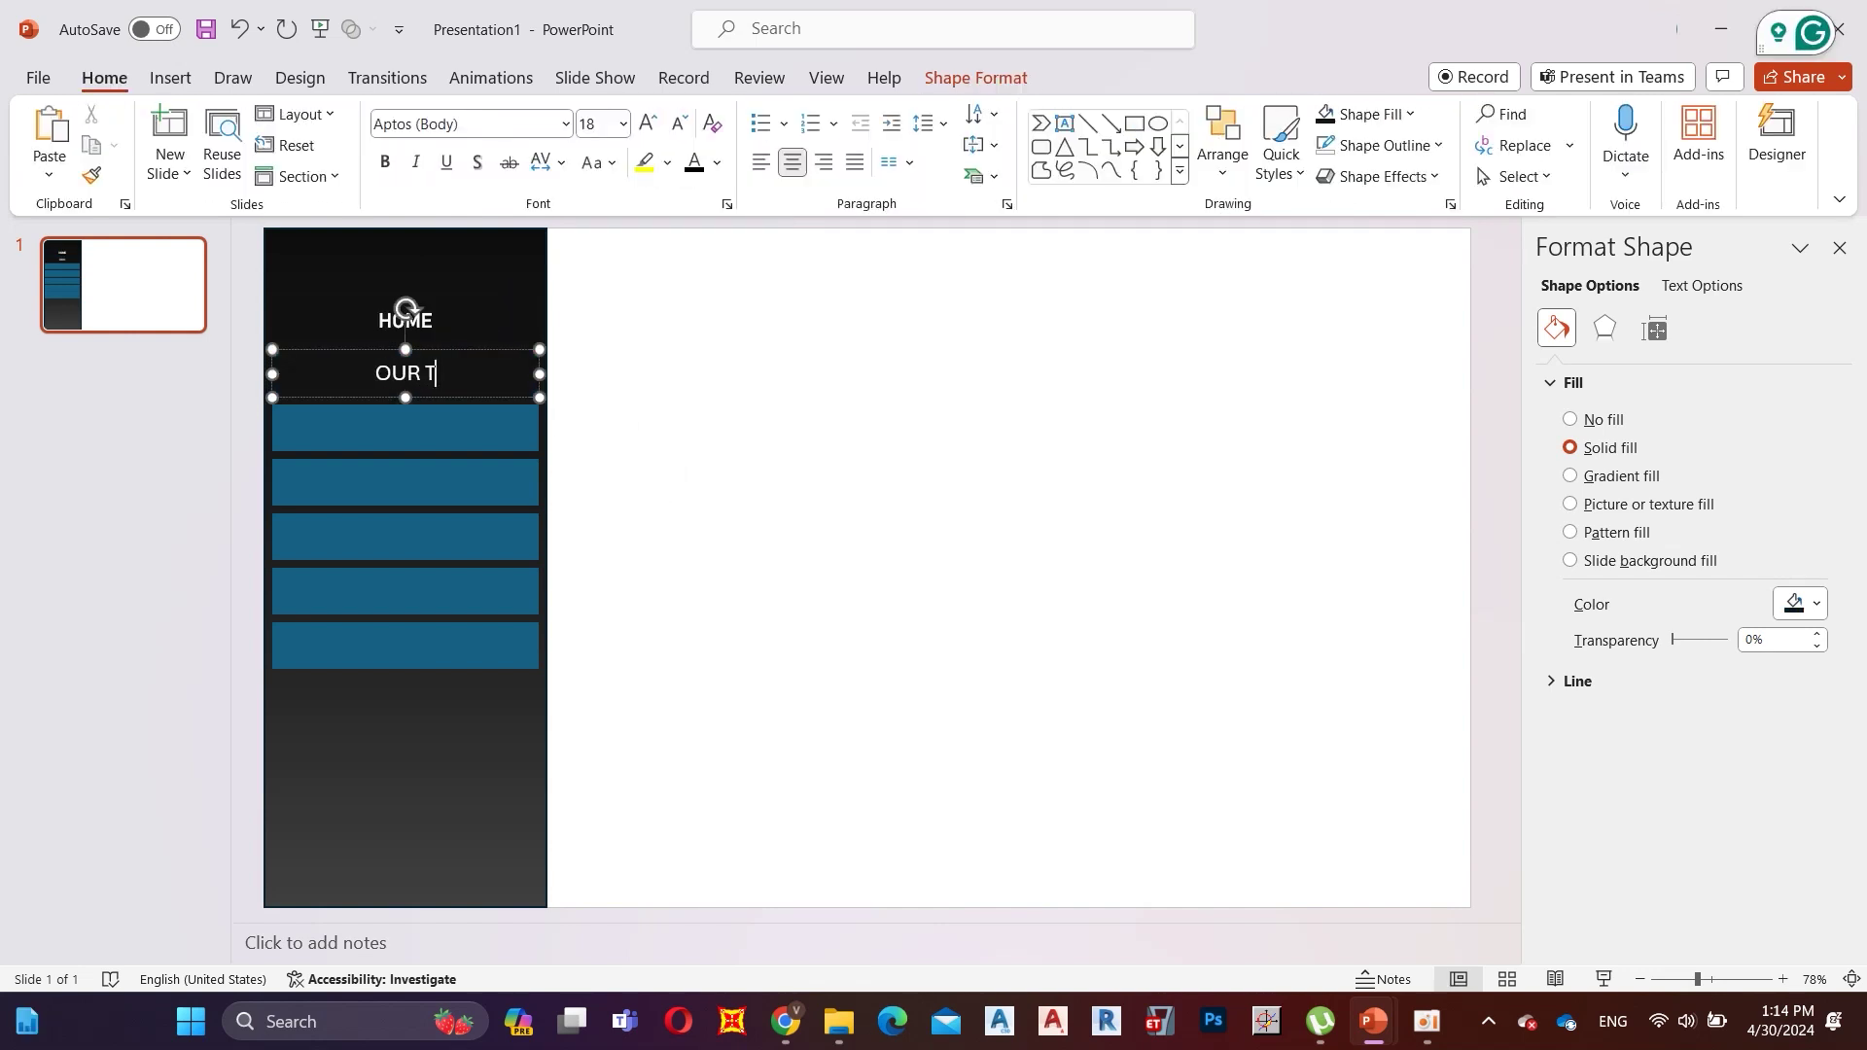
text(EAM)
Darken the third bar with the sidebar colour, label it PROJECTS, and select its font.
click(447, 406)
click(966, 78)
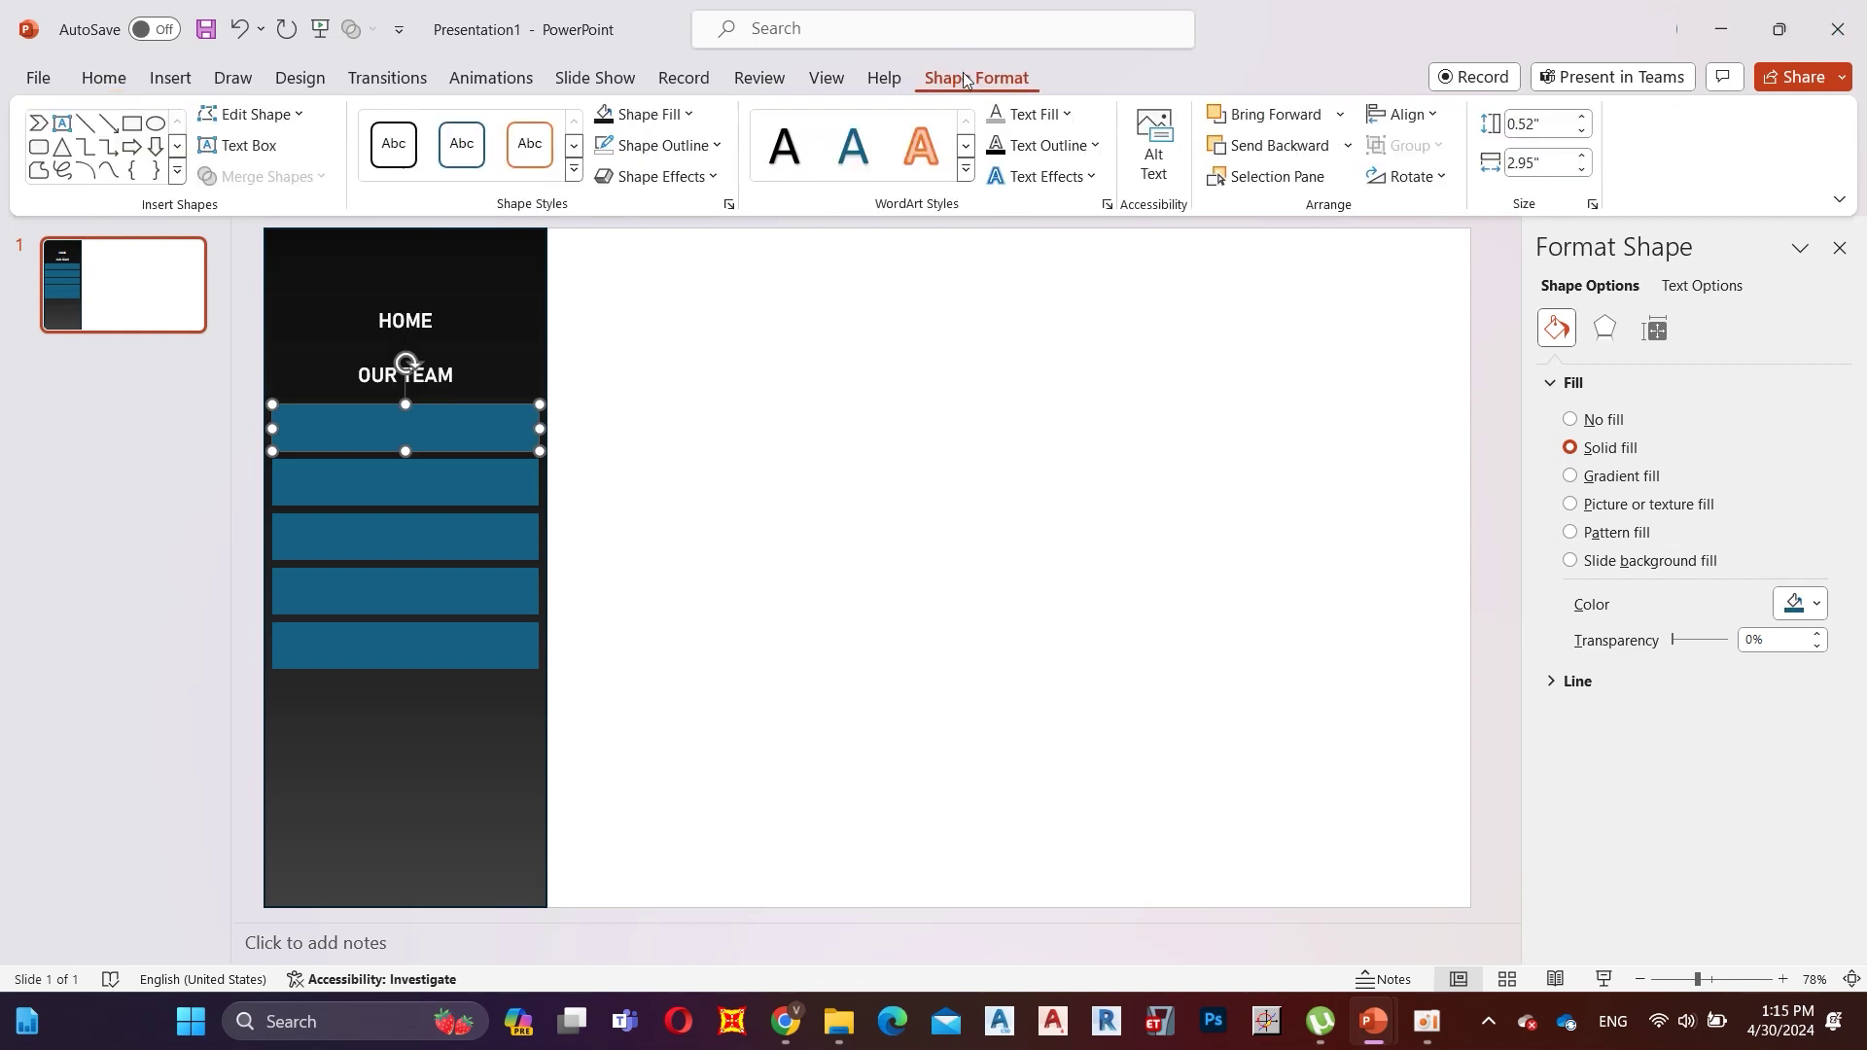
click(688, 114)
click(638, 517)
click(483, 399)
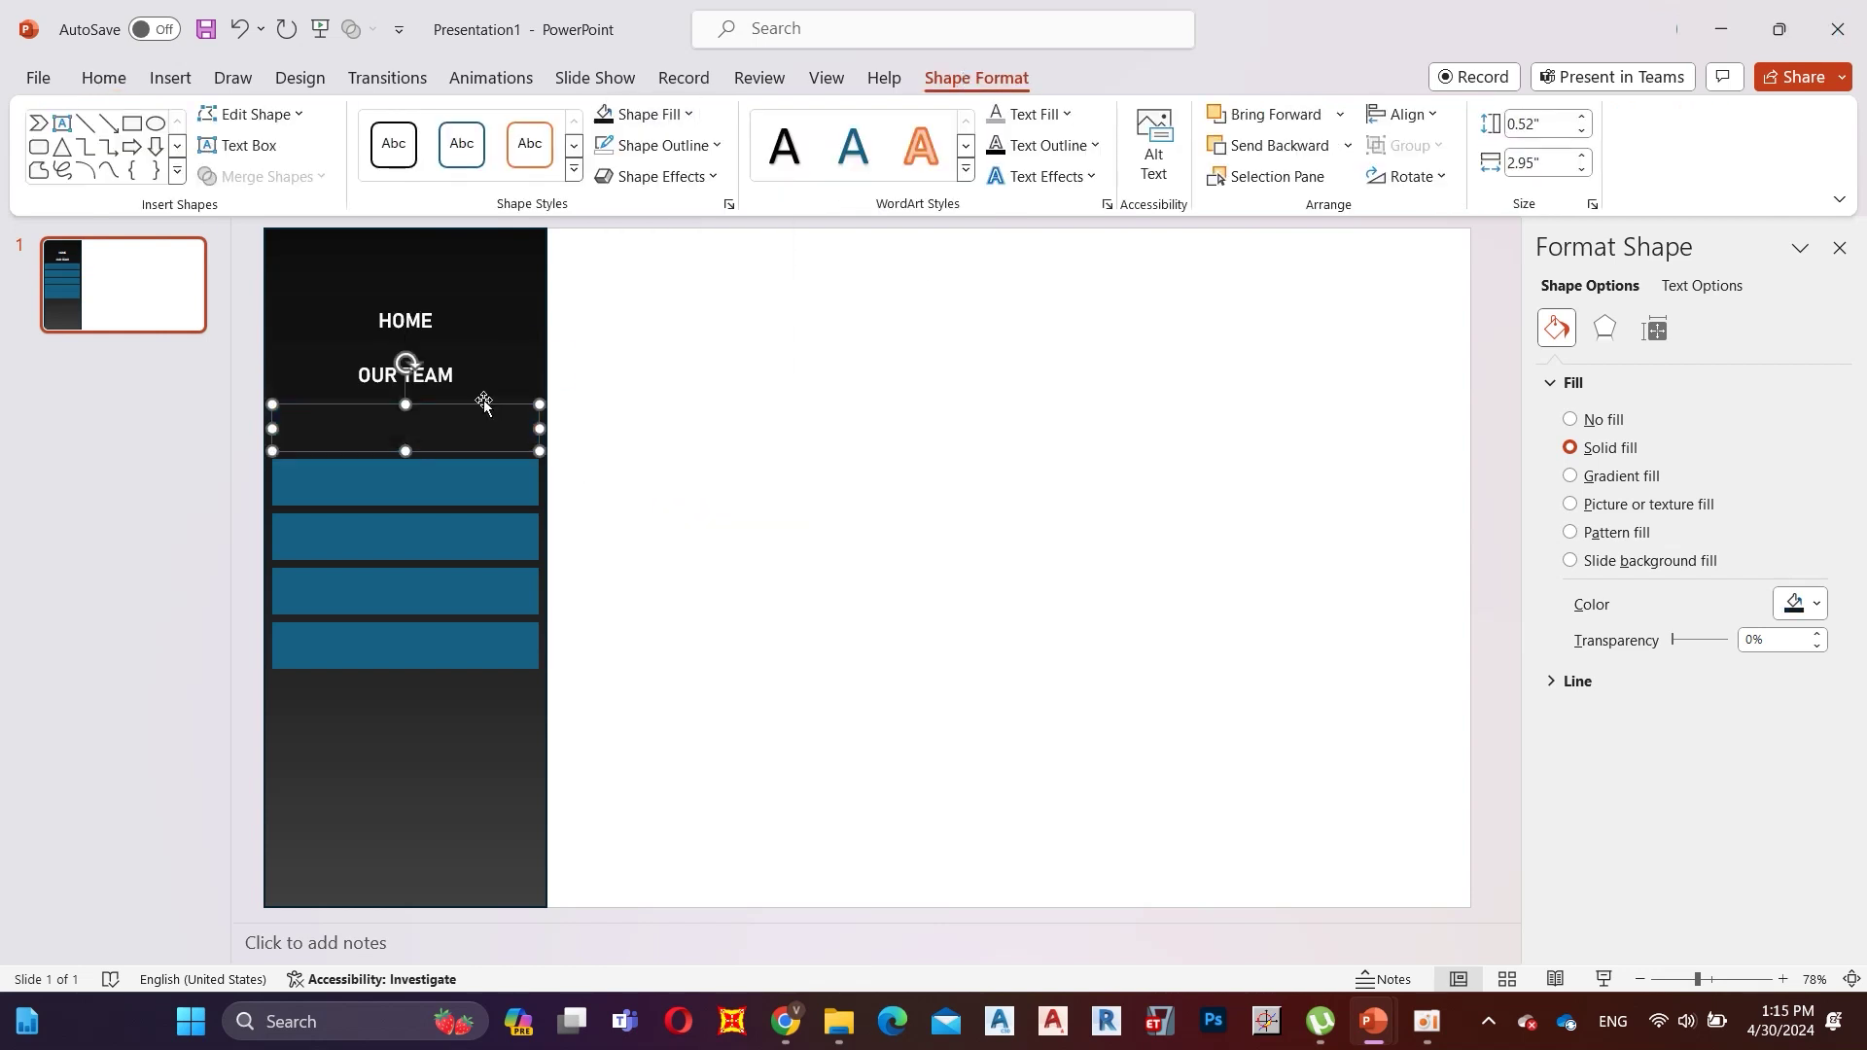
text(PROJECTS)
click(103, 78)
click(508, 124)
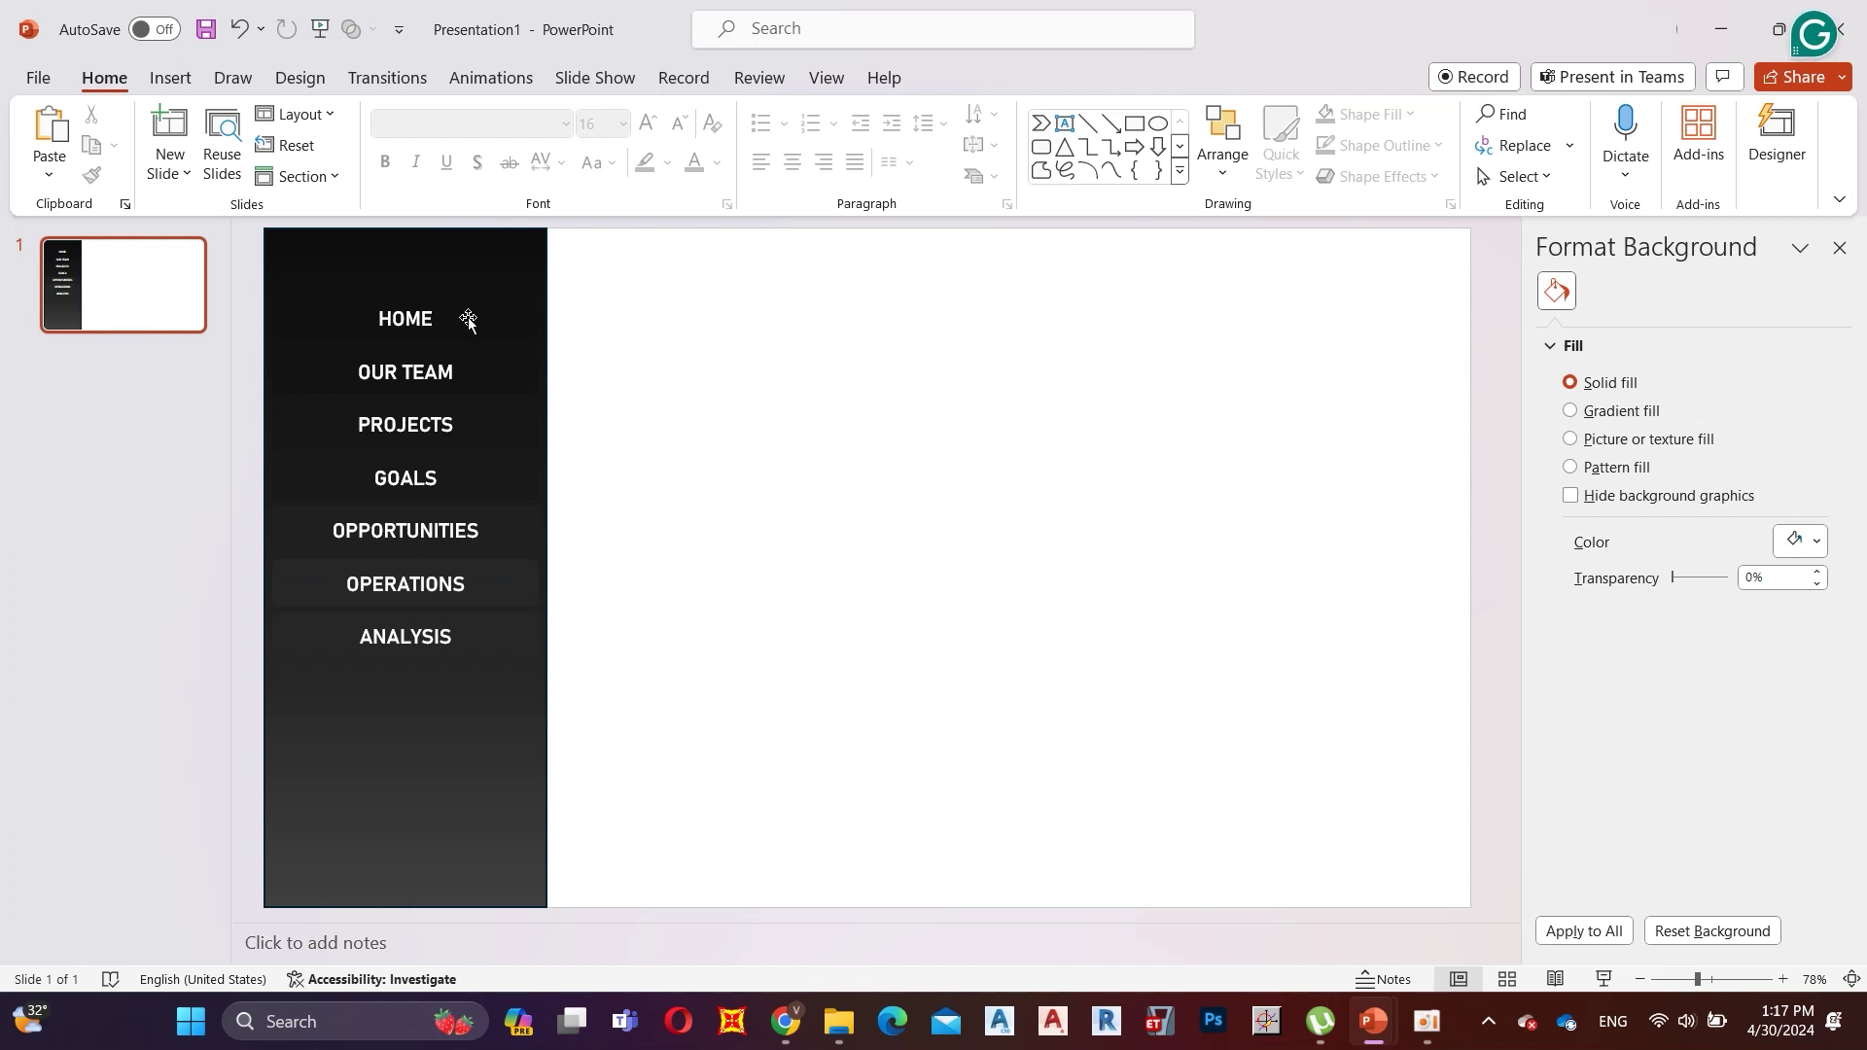
Set the slide background to a picture fill using the pale grey curved-forms photo from file.
click(466, 318)
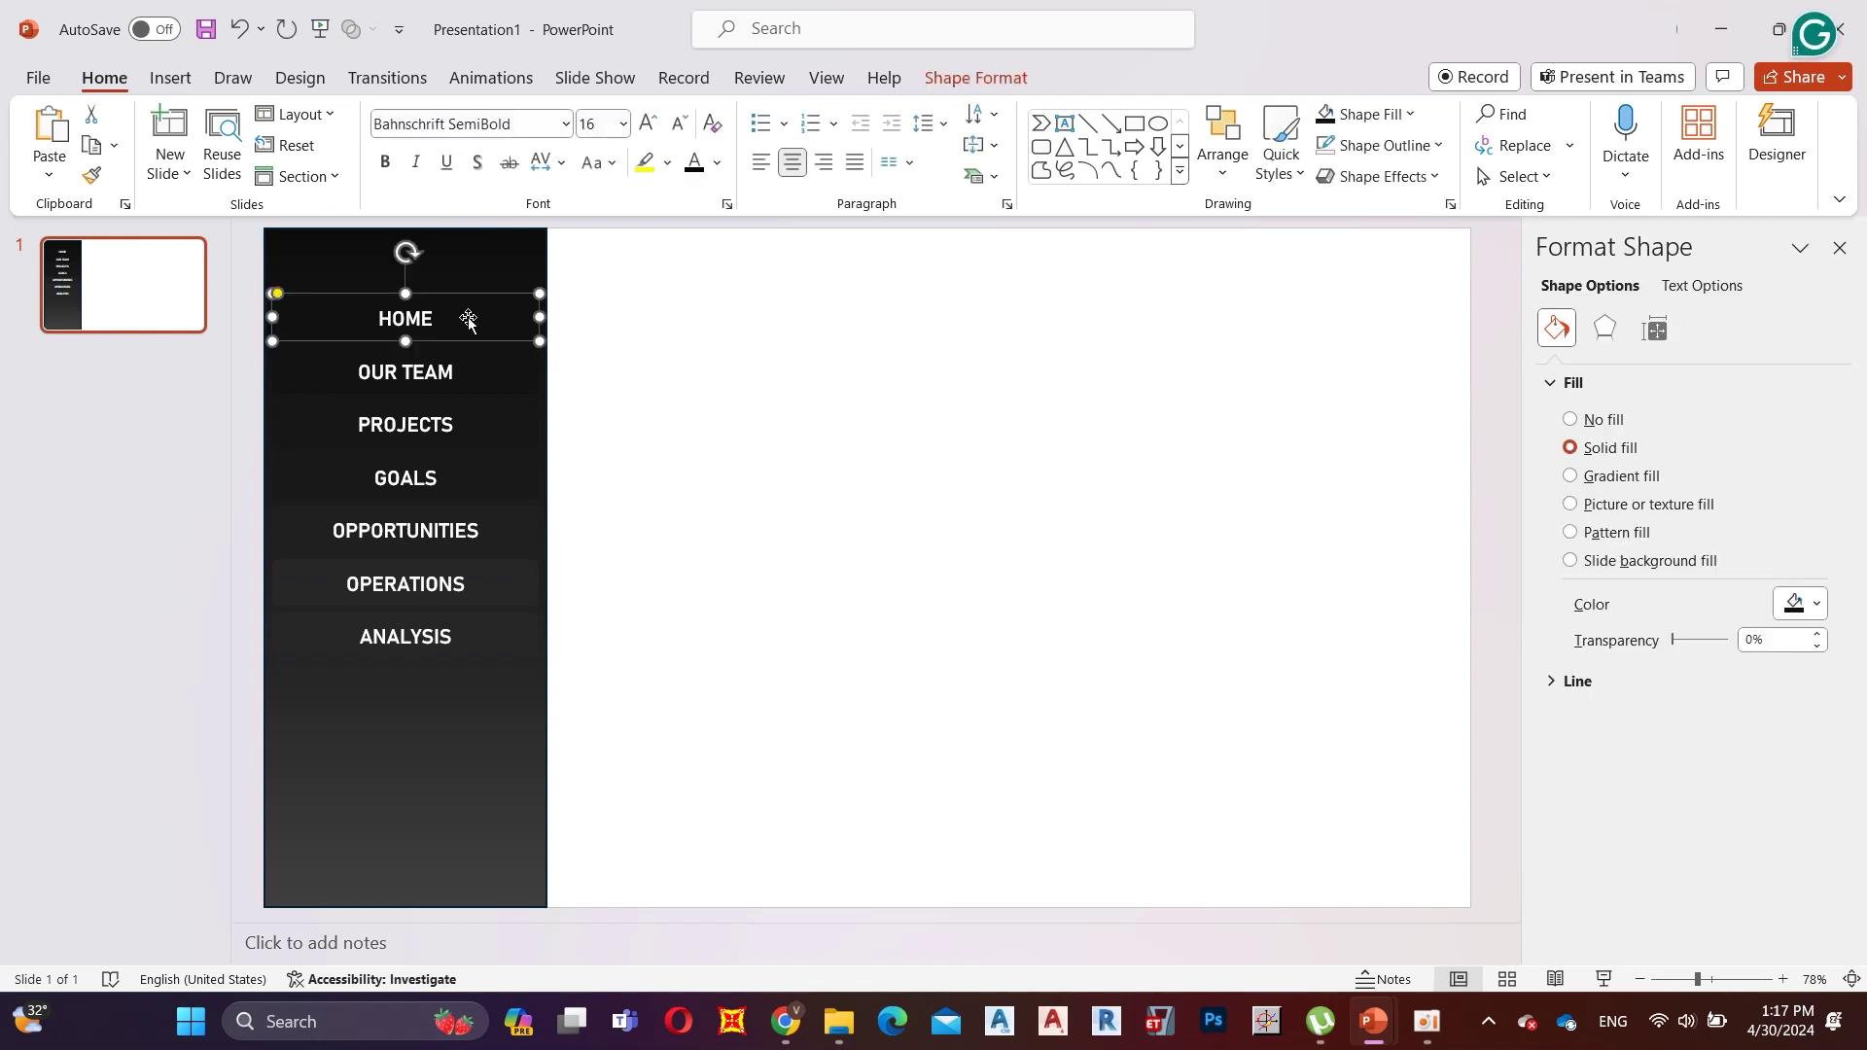
right_click(822, 476)
click(925, 763)
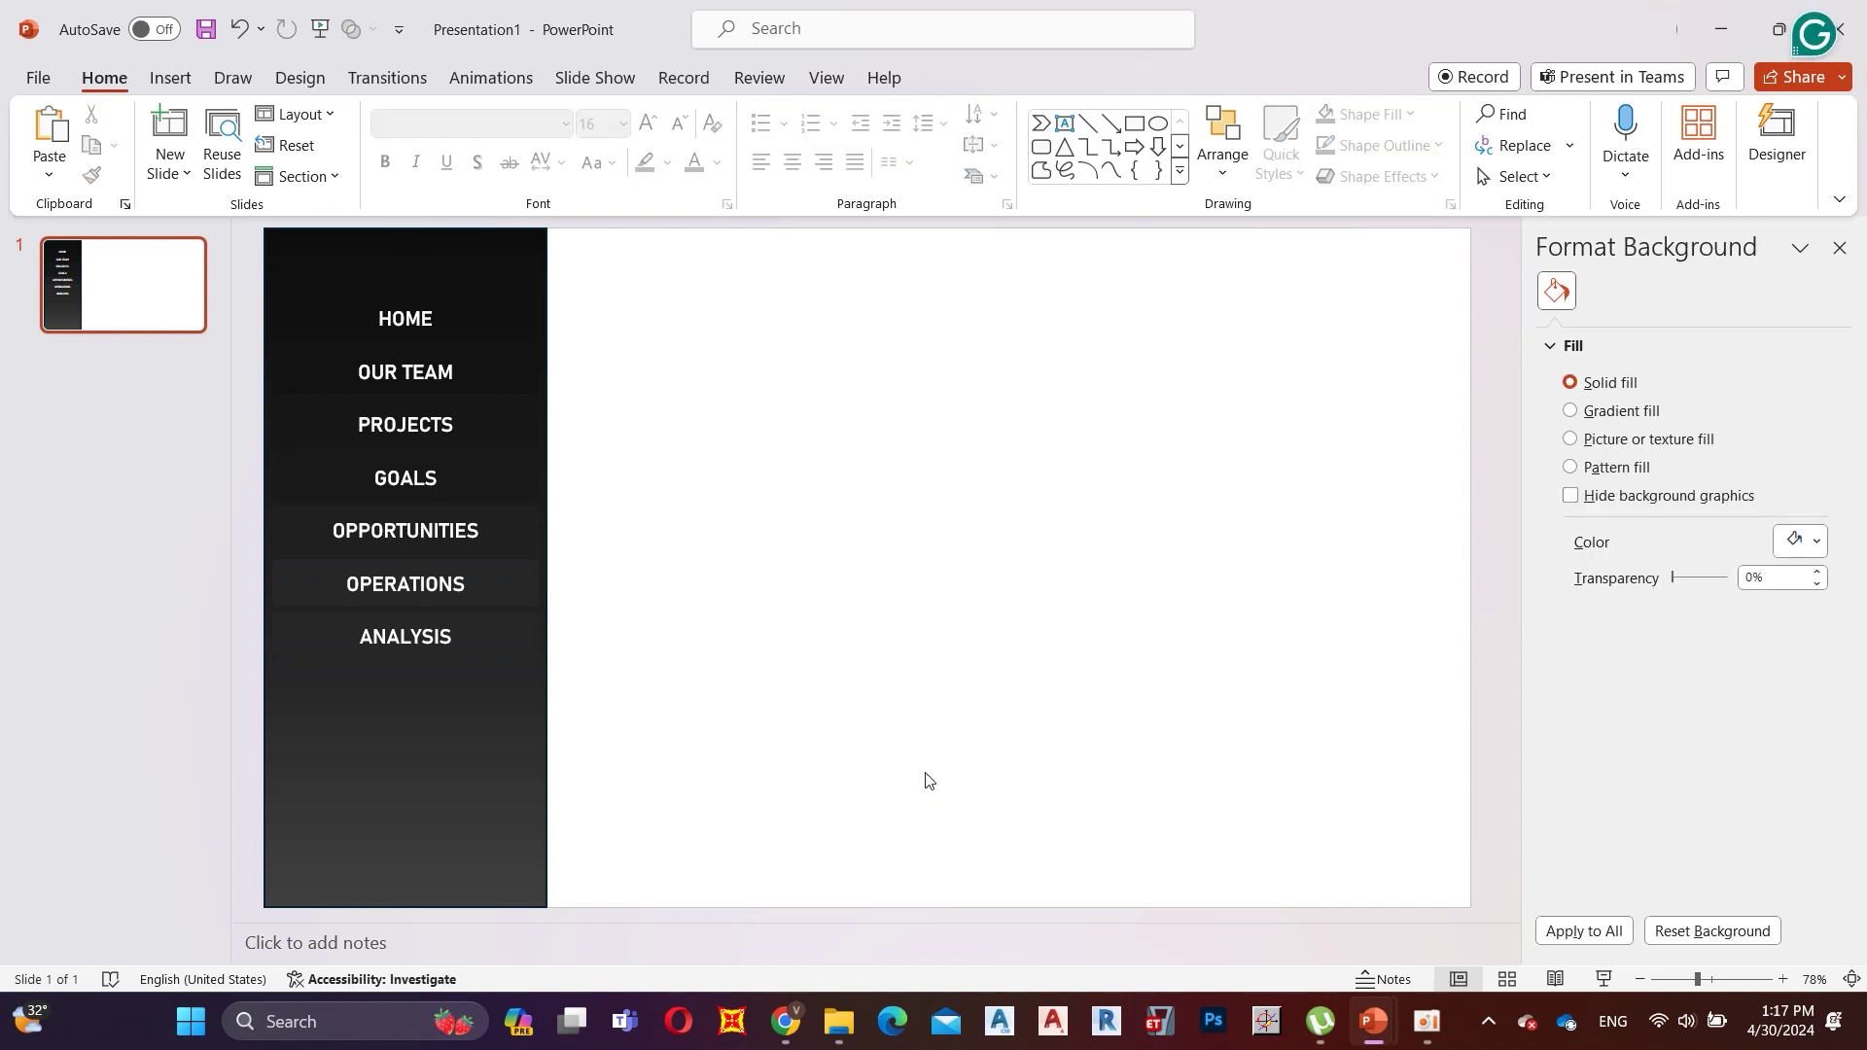
click(1669, 436)
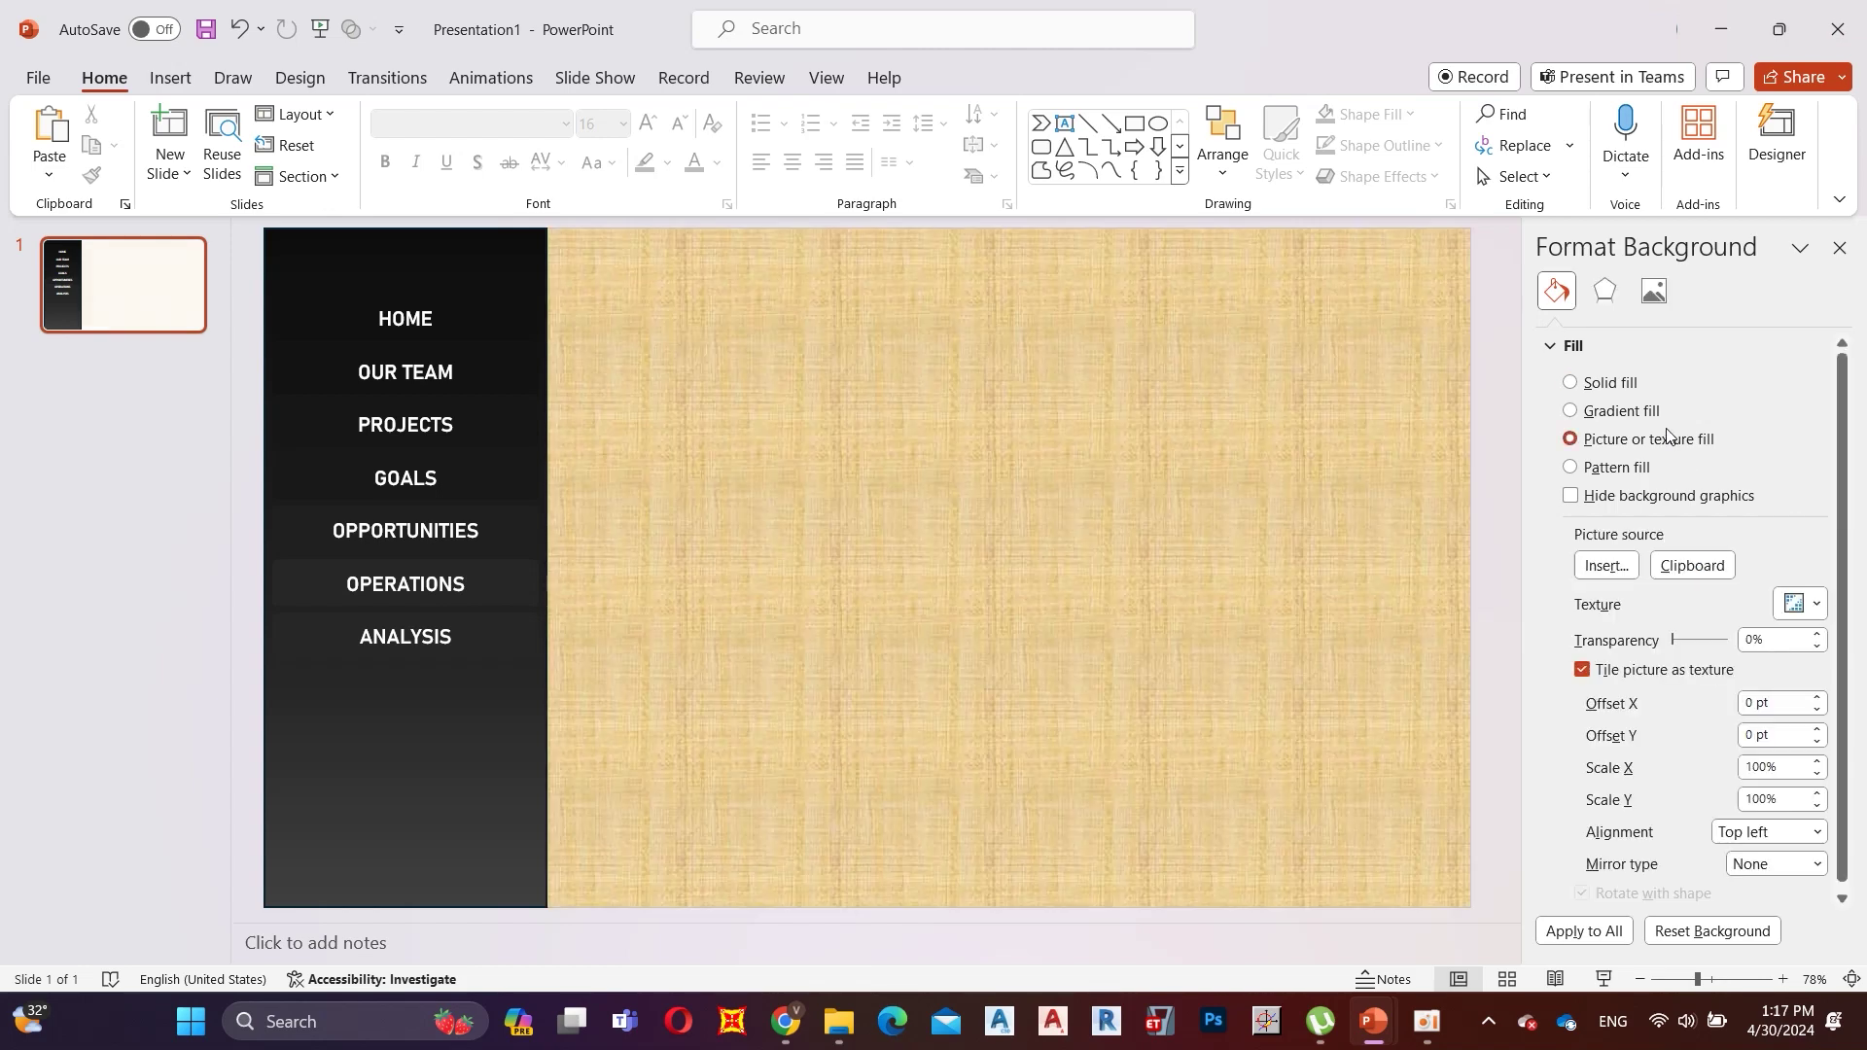
click(1606, 566)
click(1094, 426)
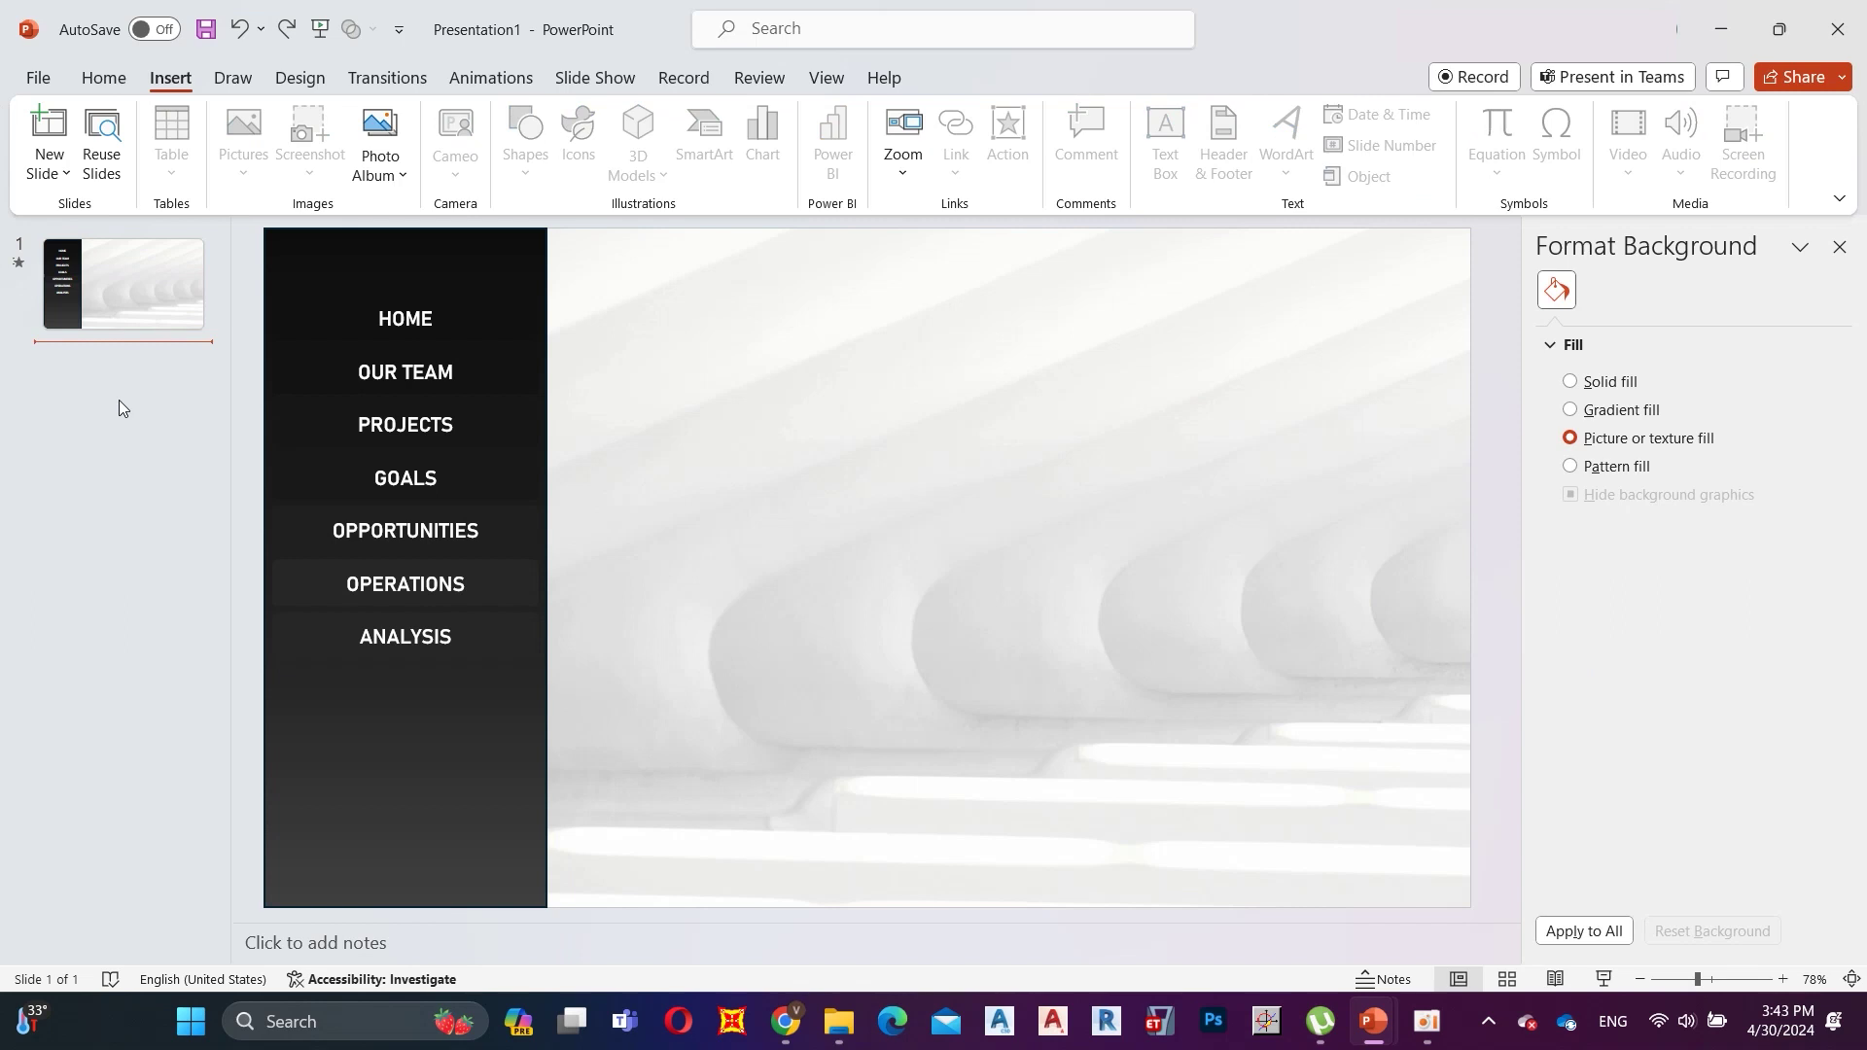
right_click(118, 399)
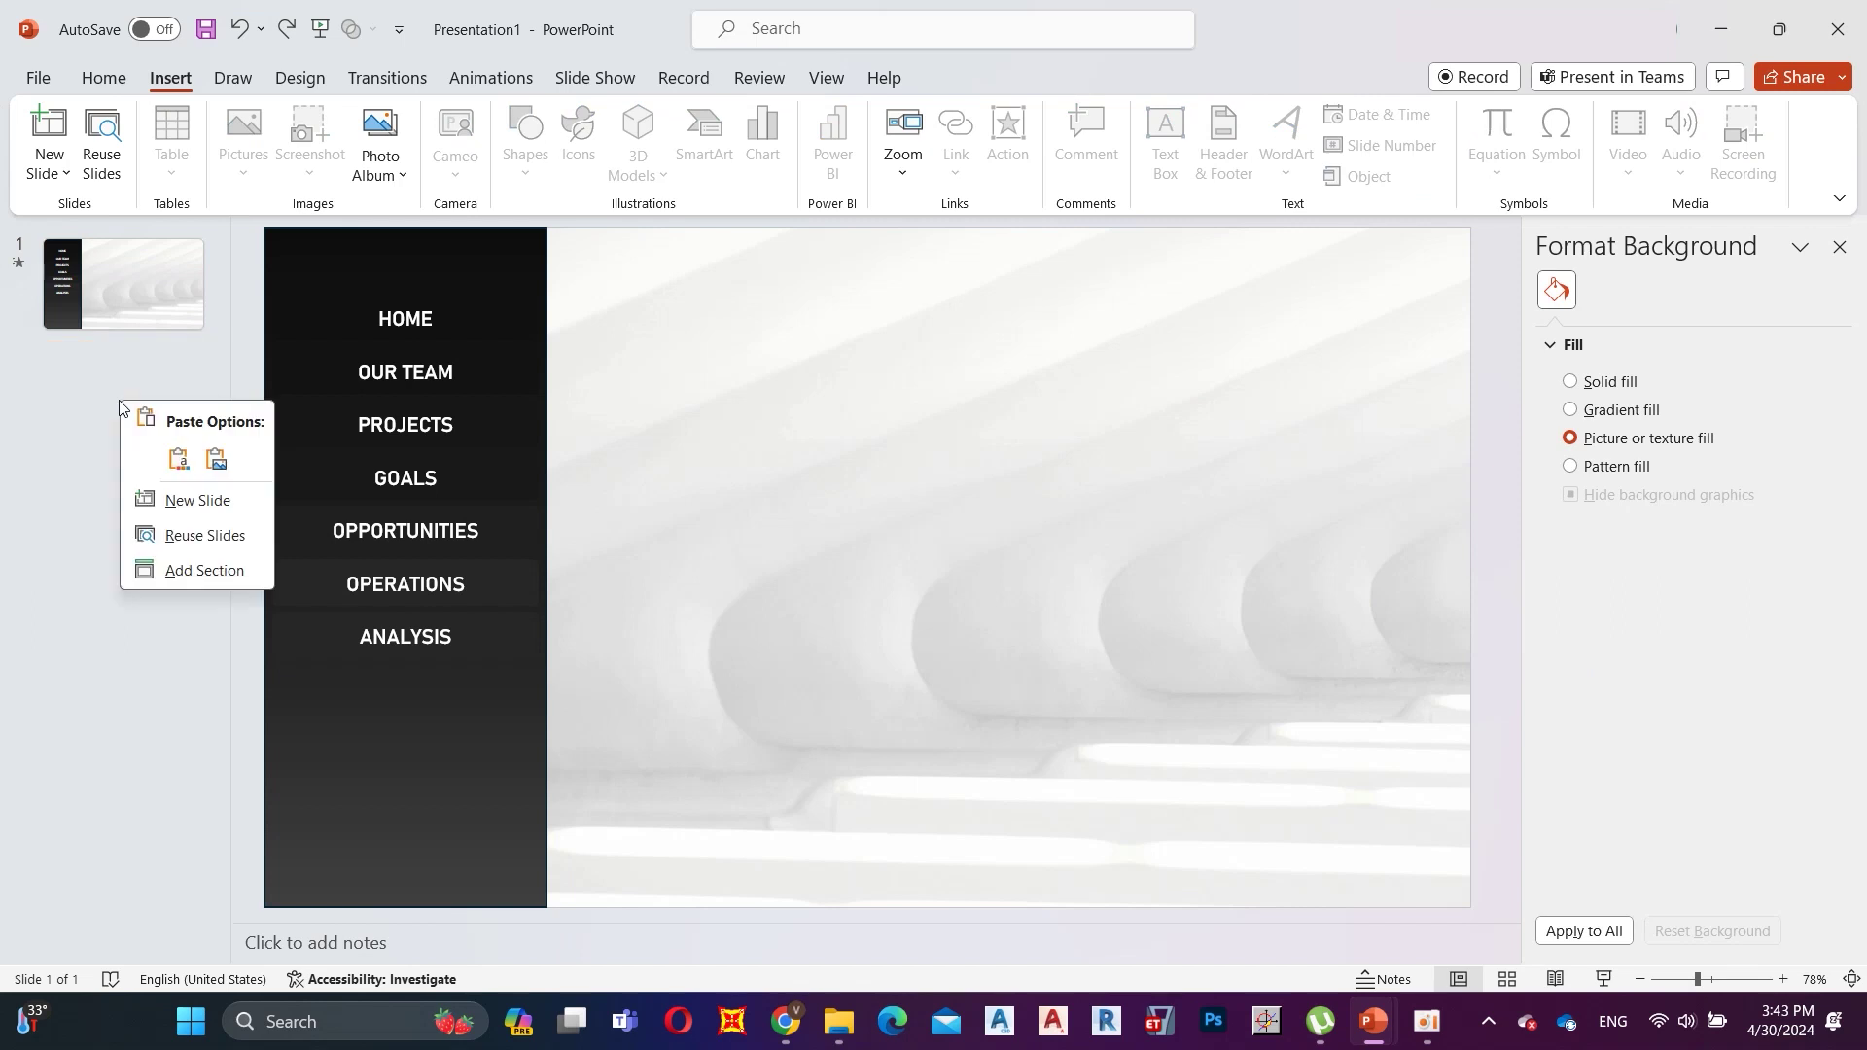
Add a blank slide 2 without placeholders and give it the white photo background.
click(175, 498)
drag(331, 261, 1410, 878)
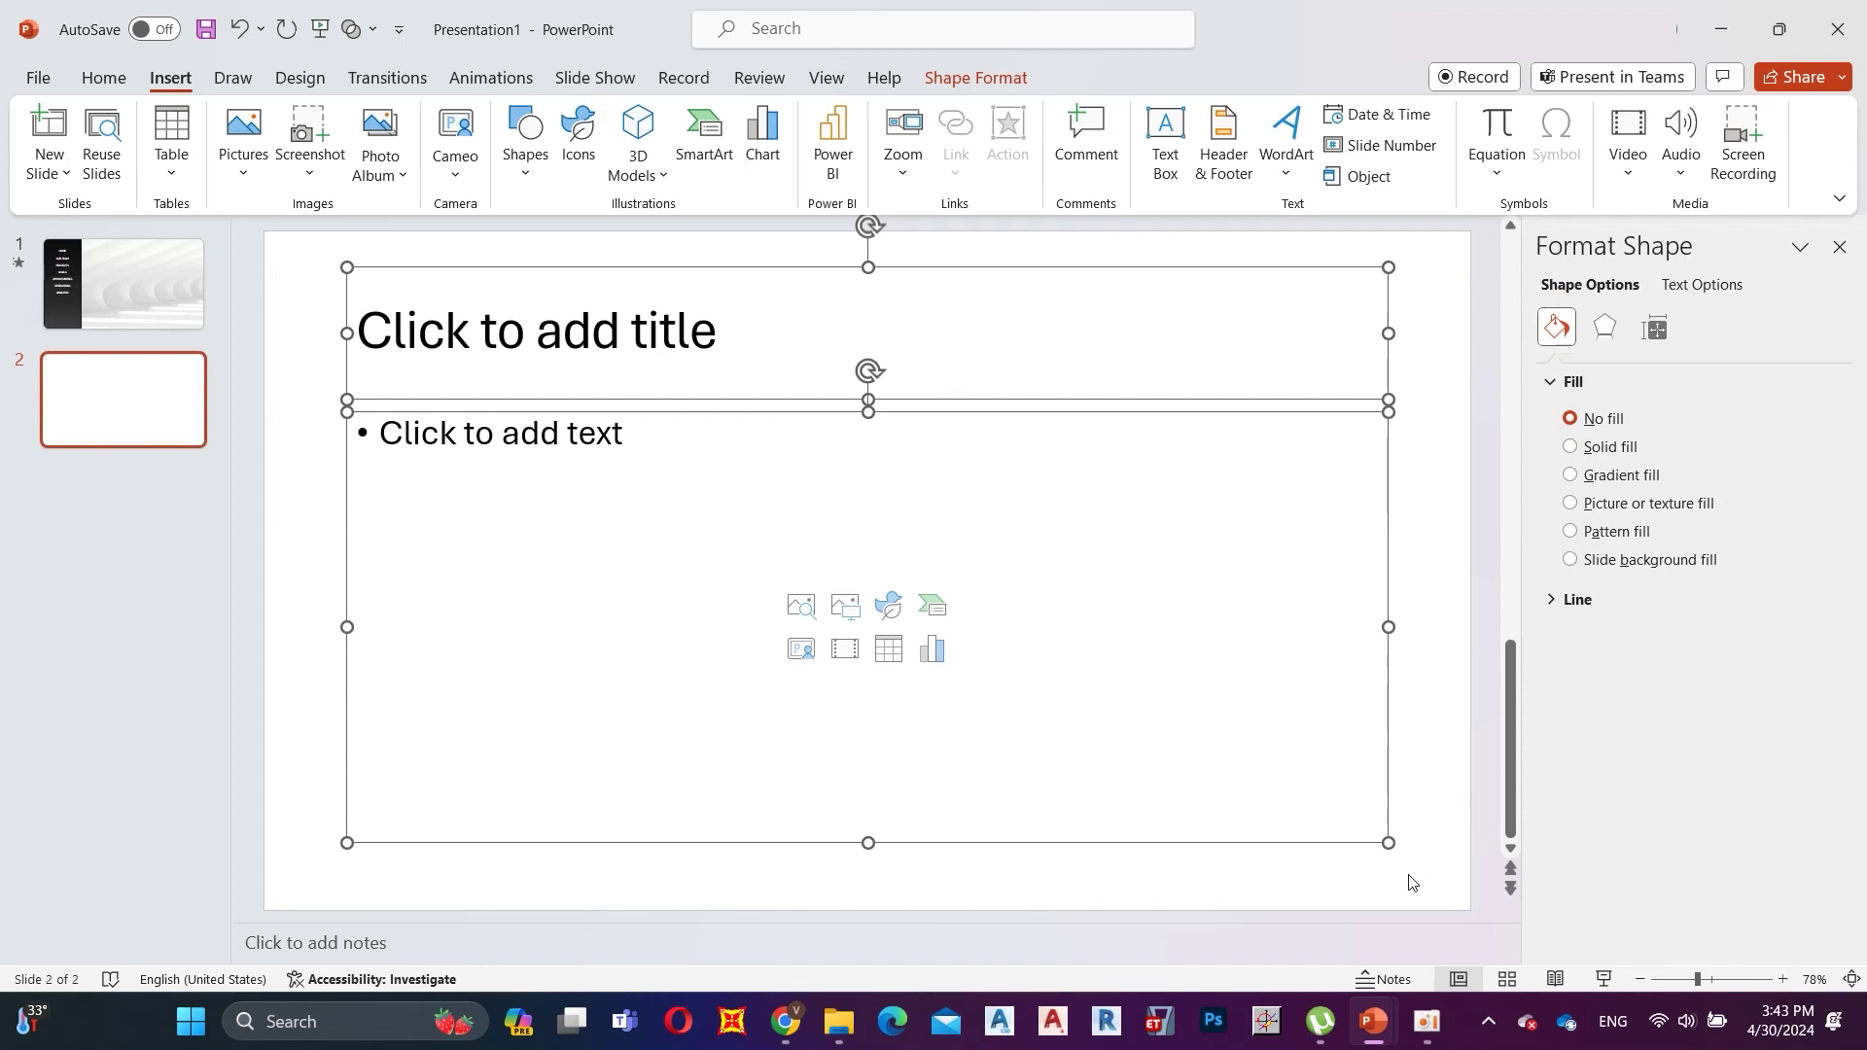
key(Delete)
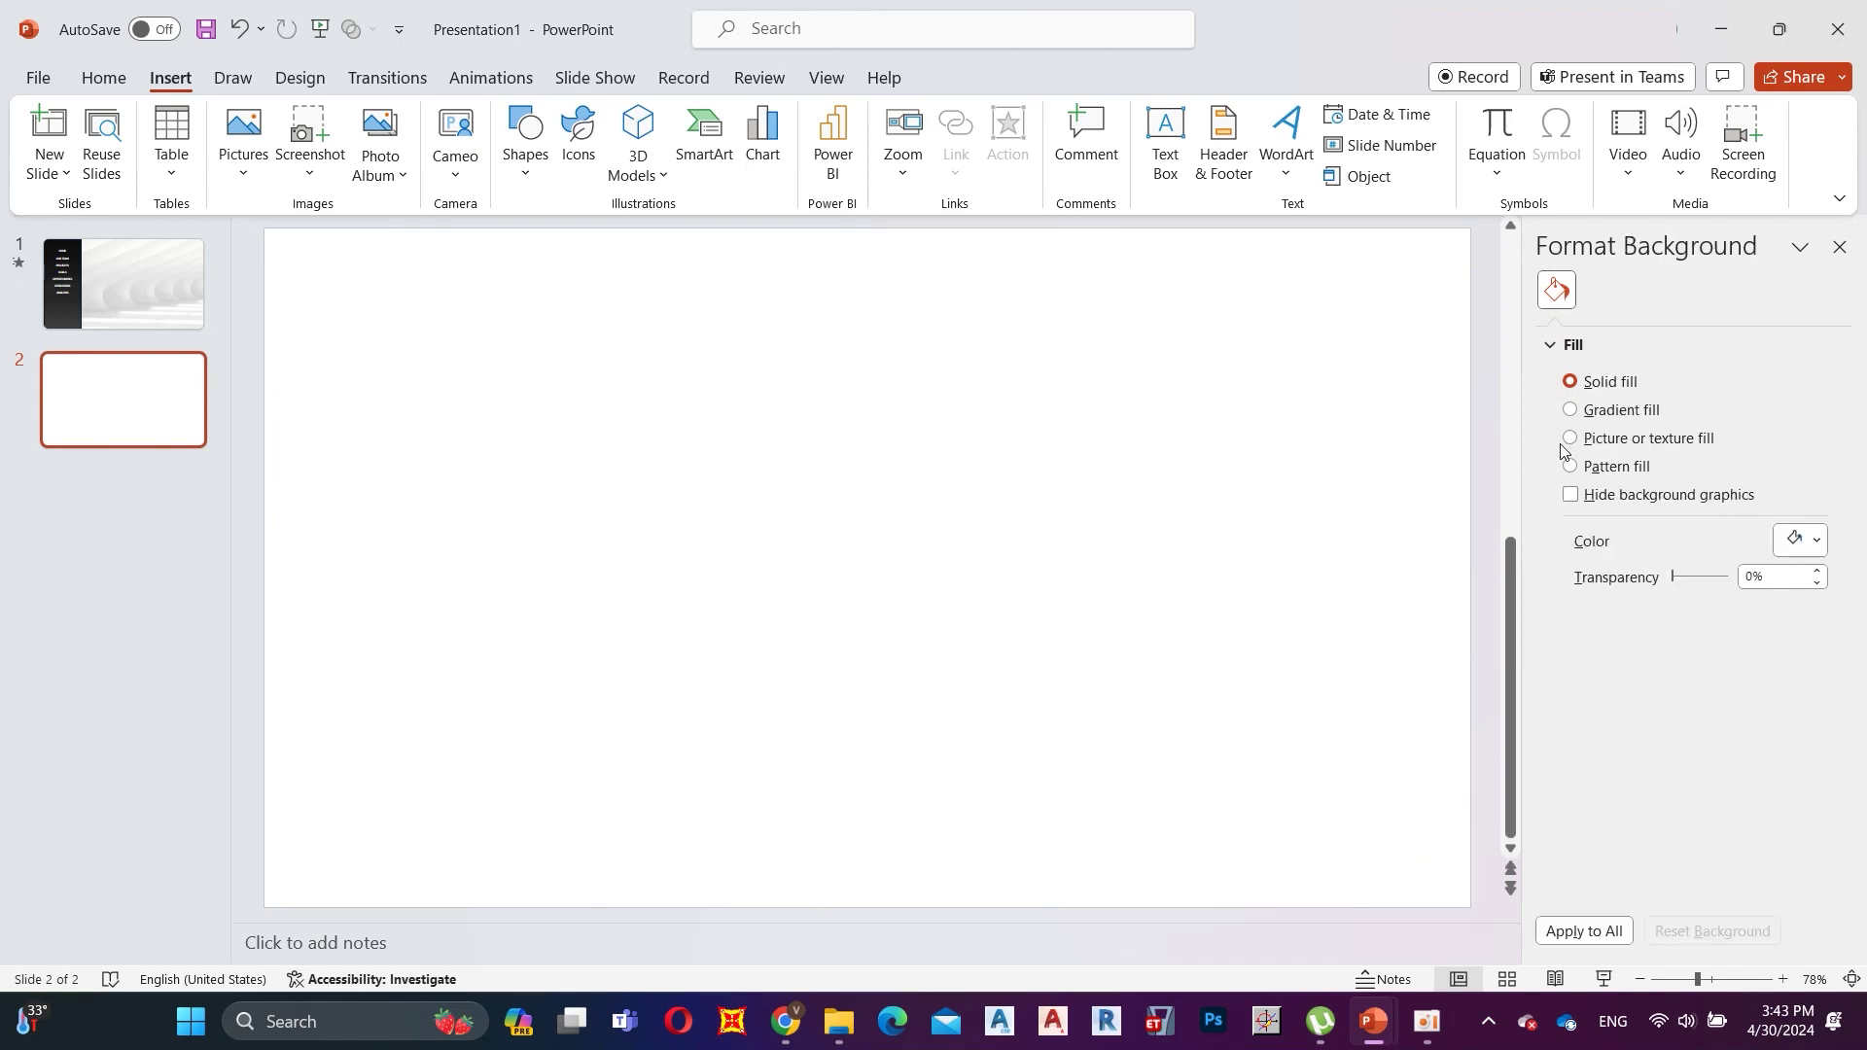
click(1570, 439)
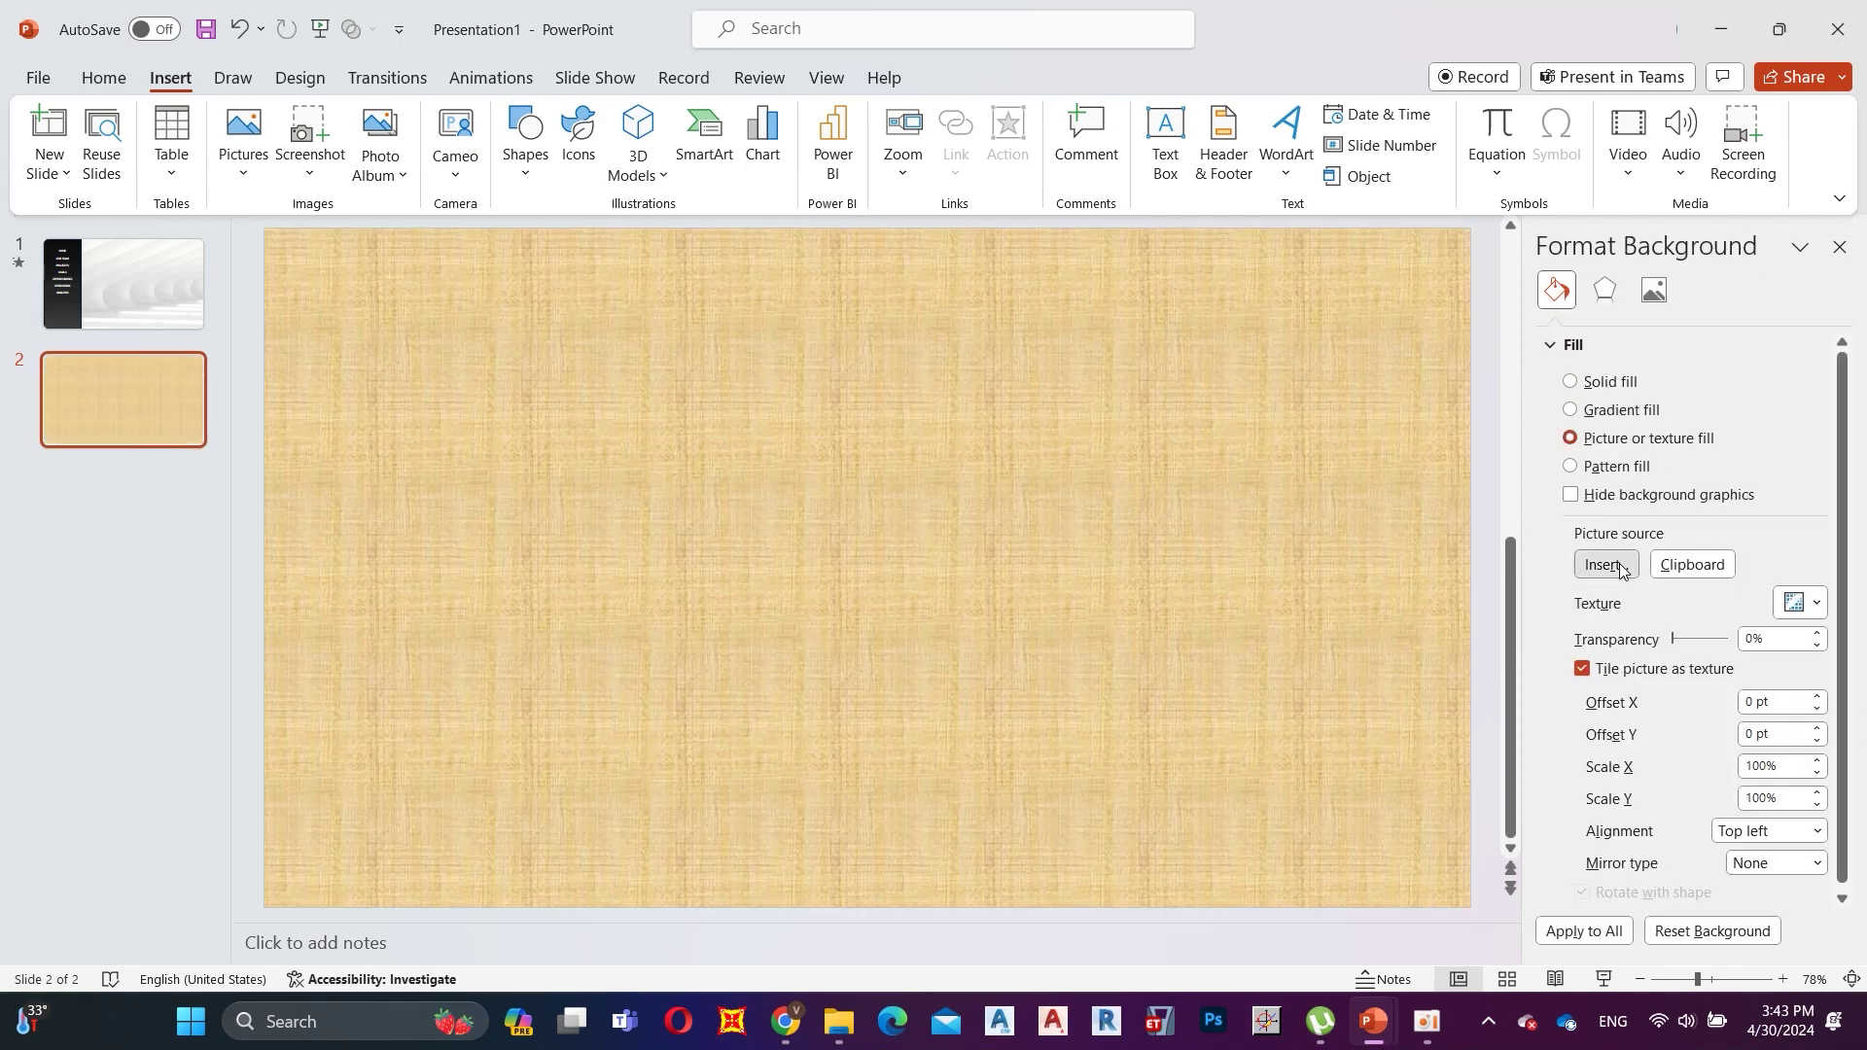
click(1618, 568)
click(1202, 428)
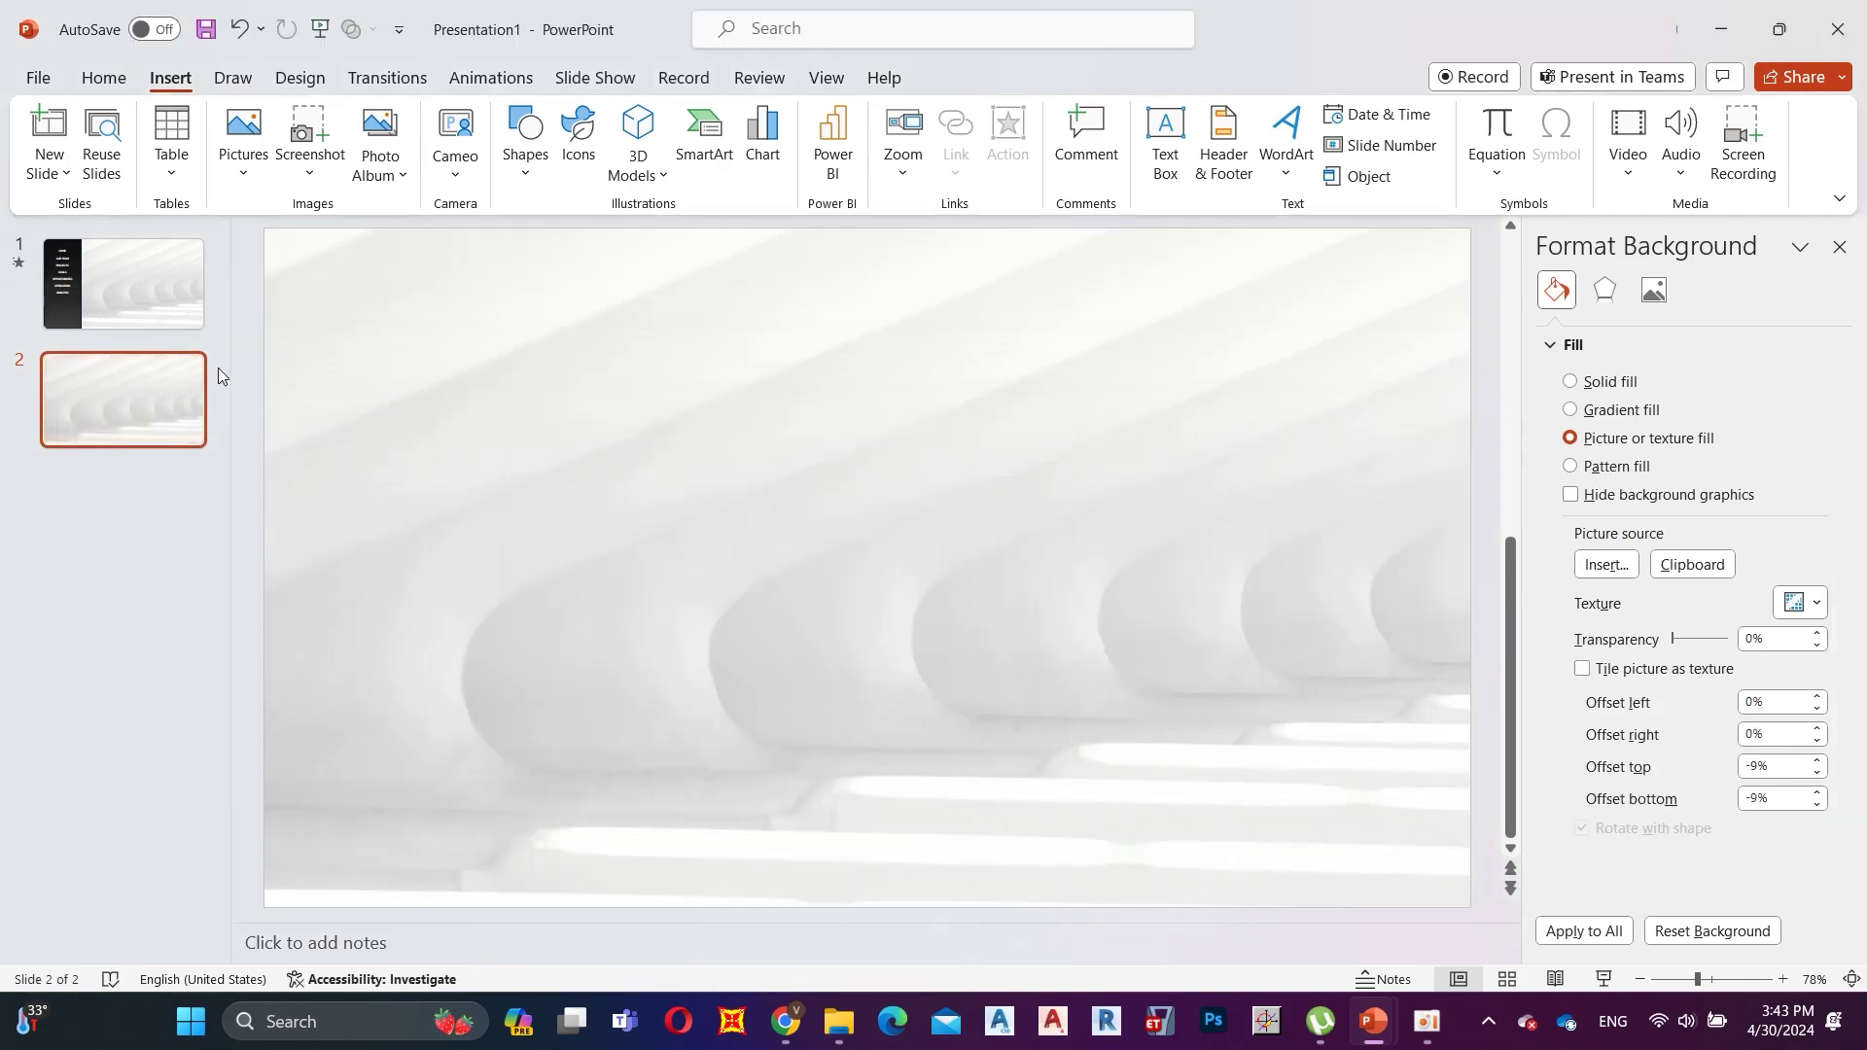
Duplicate the slide repeatedly until the deck has seven slides.
right_click(111, 387)
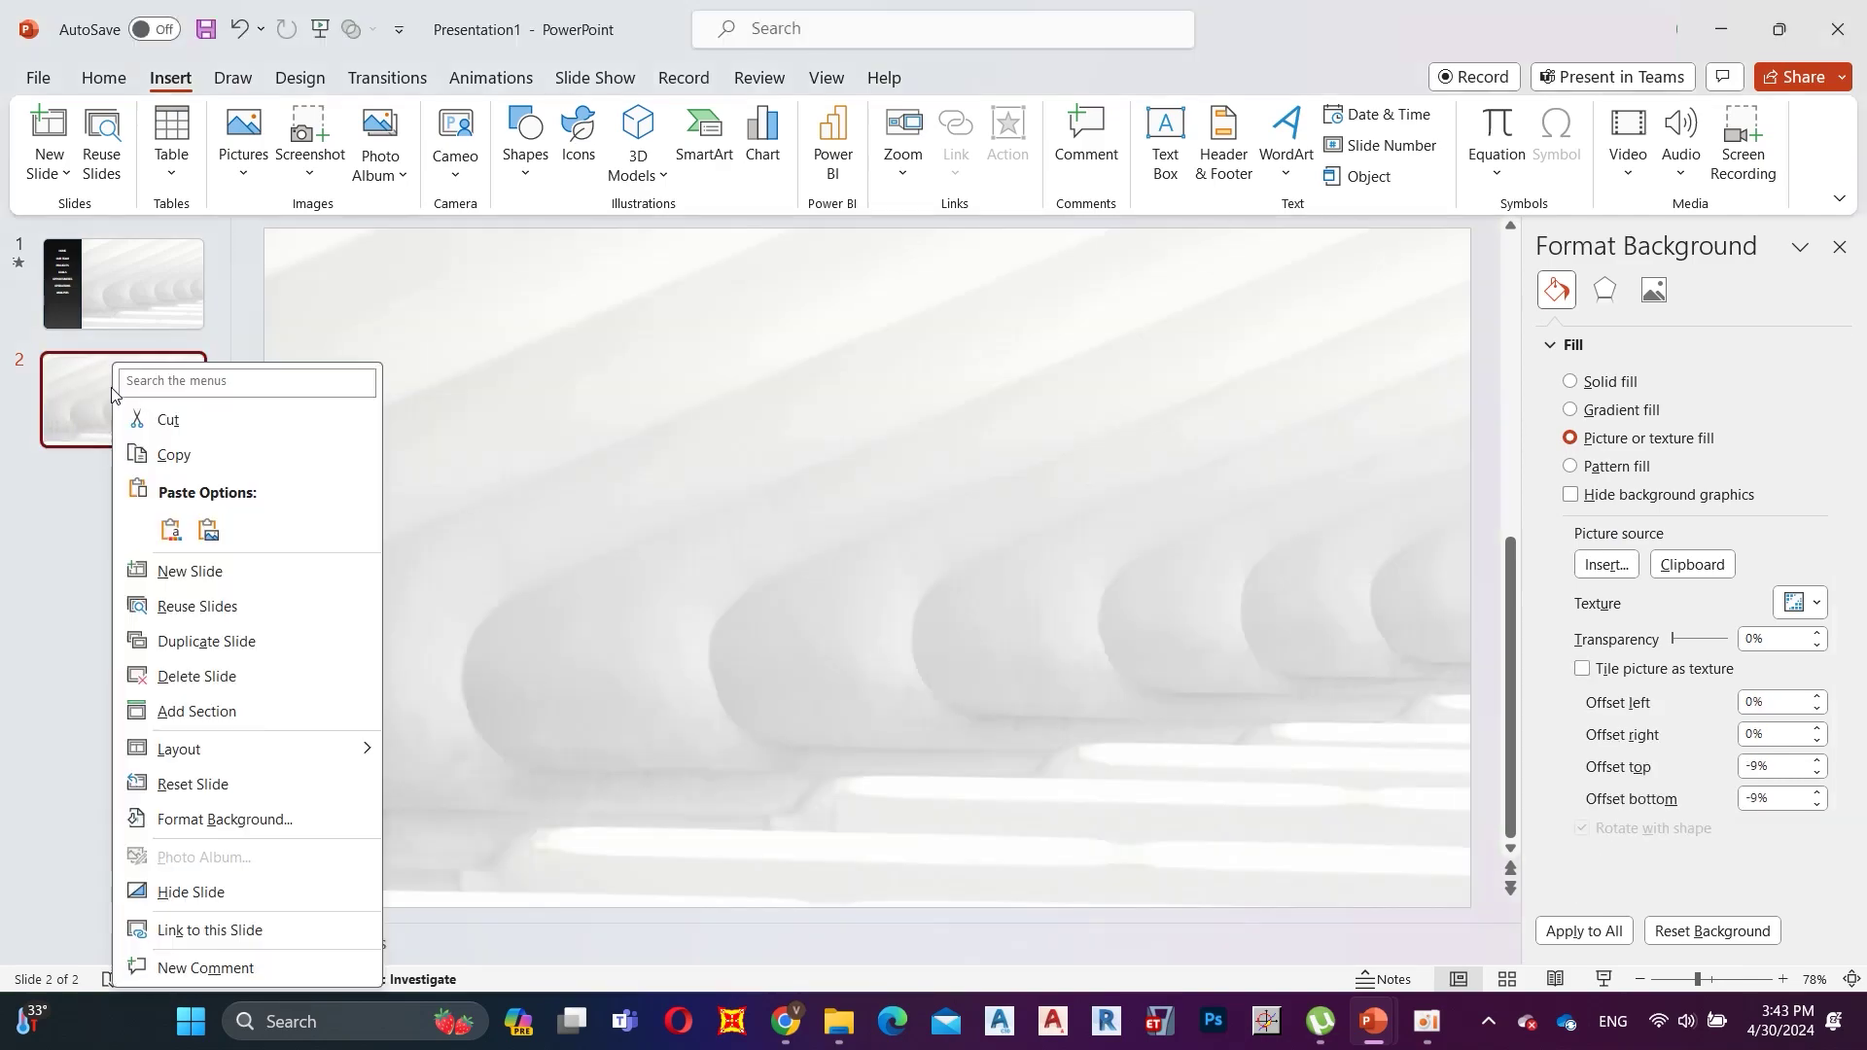
click(205, 642)
right_click(140, 496)
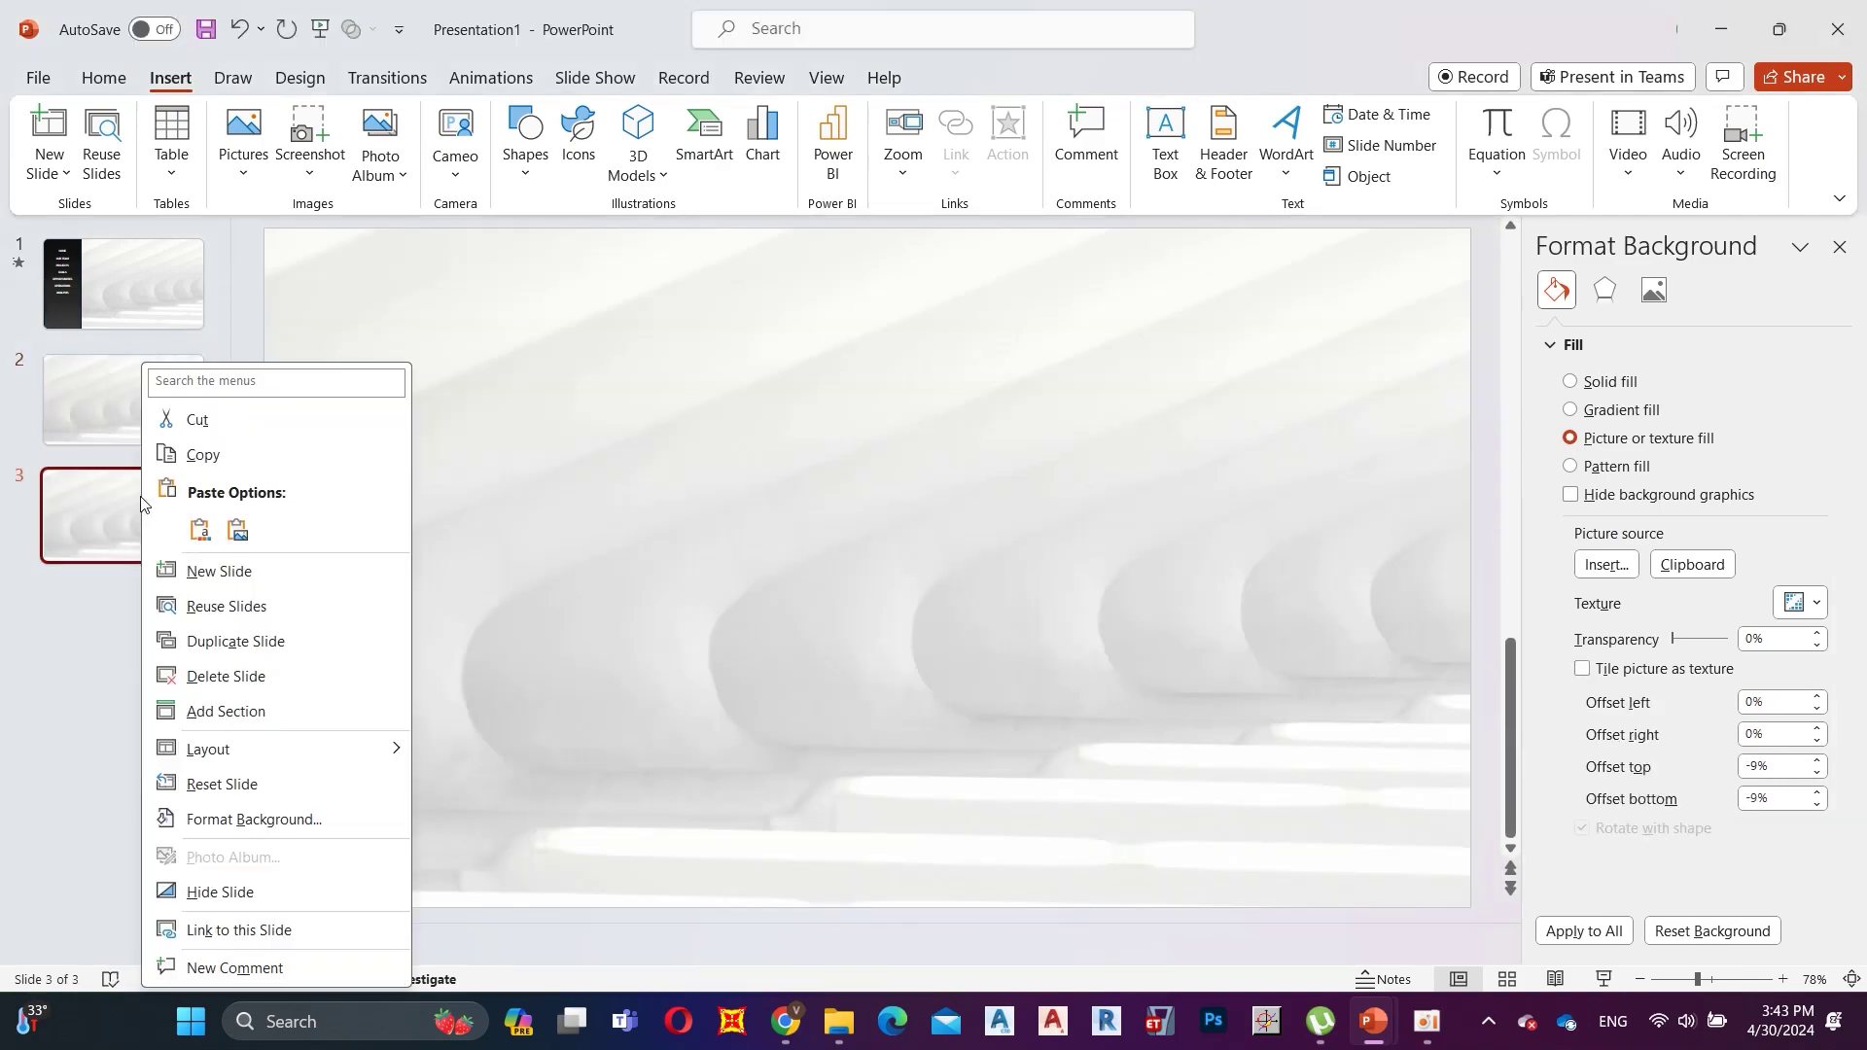
click(279, 642)
key(ctrl+d)
key(ctrl+d)
key(ctrl+d)
Apply the Morph transition to slides 2 through 7.
shift+click(118, 790)
shift+click(103, 680)
shift+click(96, 584)
shift+click(94, 516)
shift+click(107, 393)
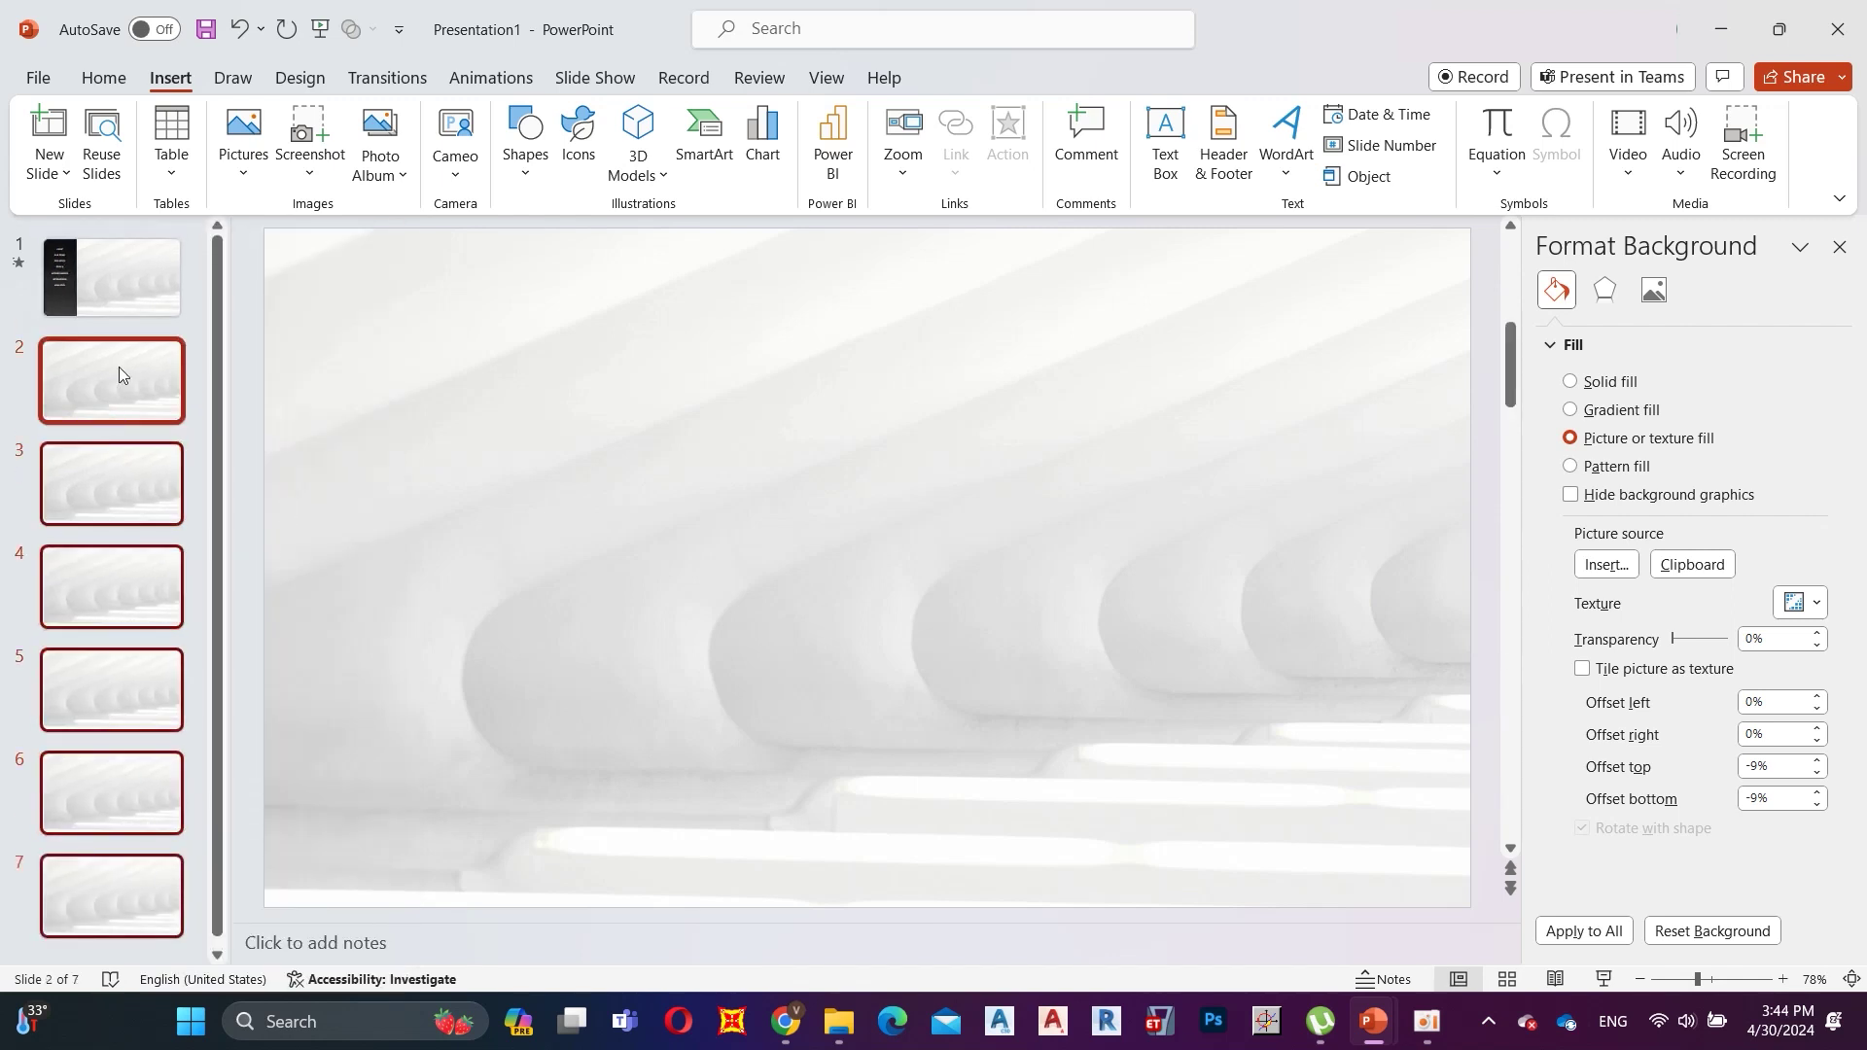
click(379, 85)
click(252, 144)
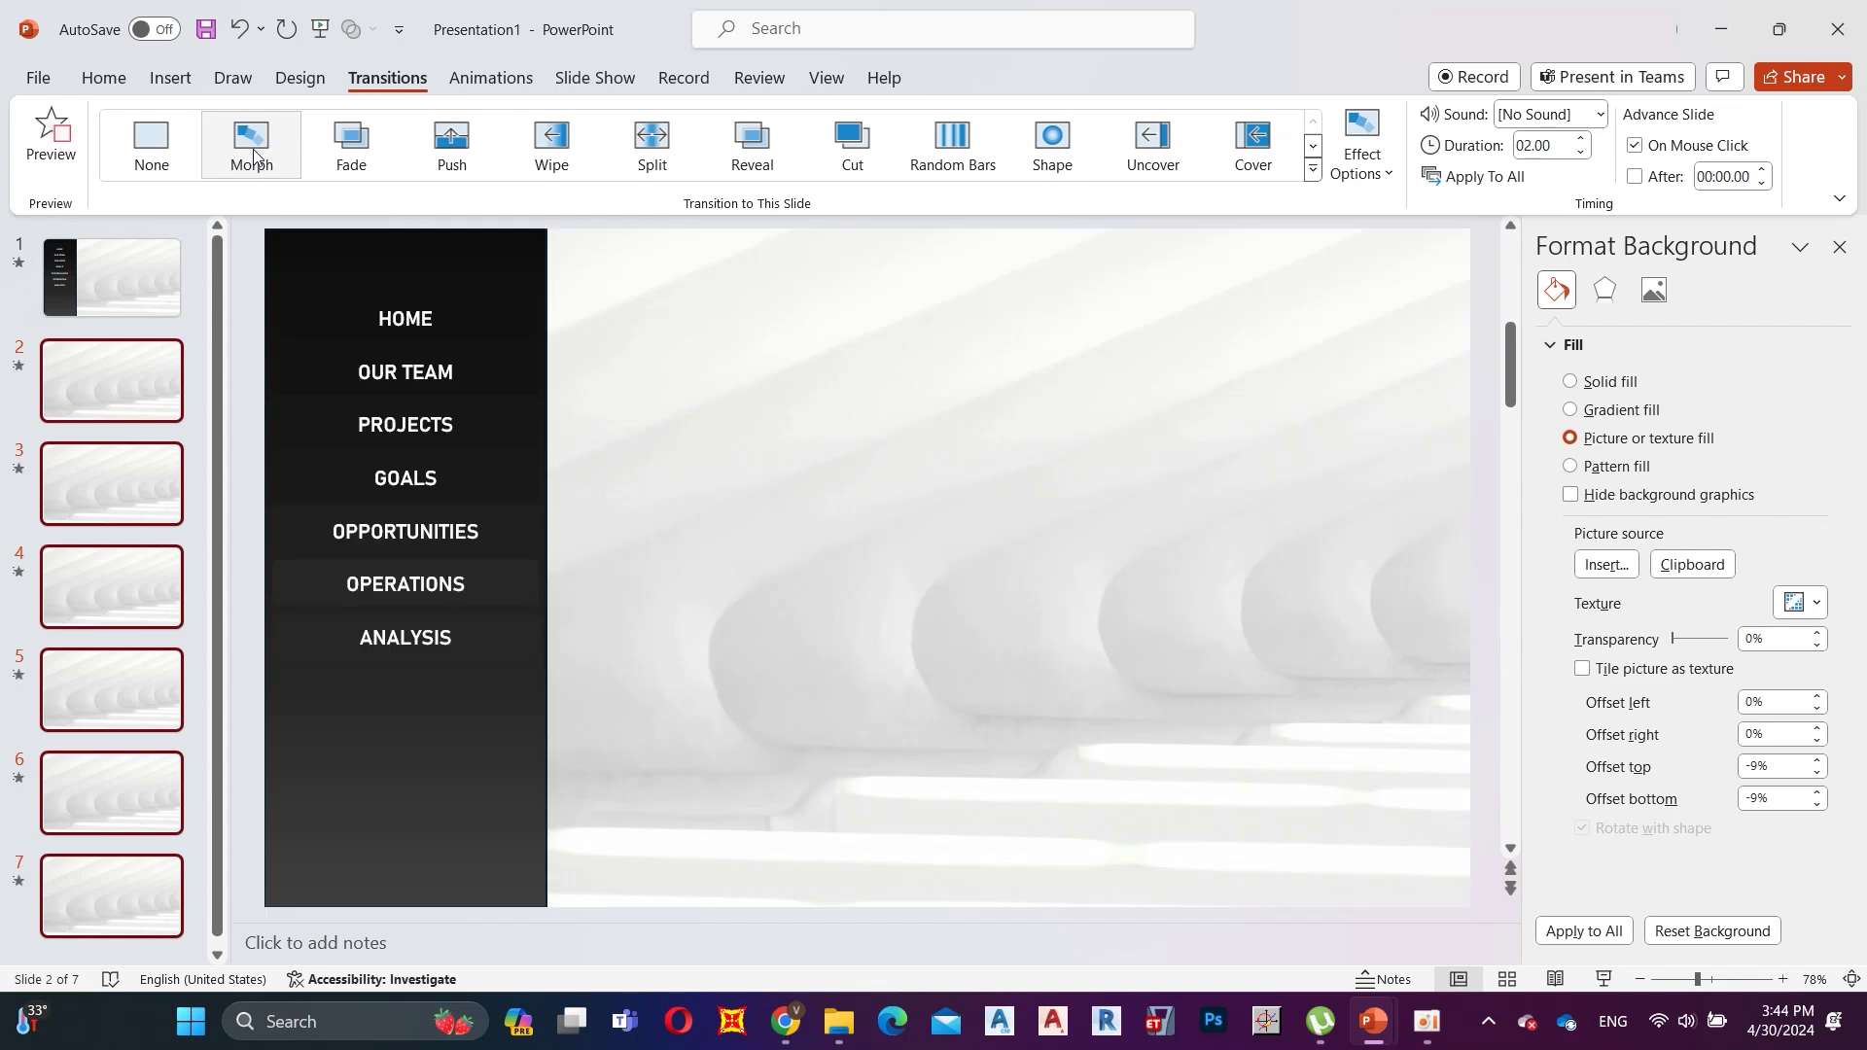
click(119, 294)
Hyperlink the HOME menu item to slide 1 in this document.
click(446, 323)
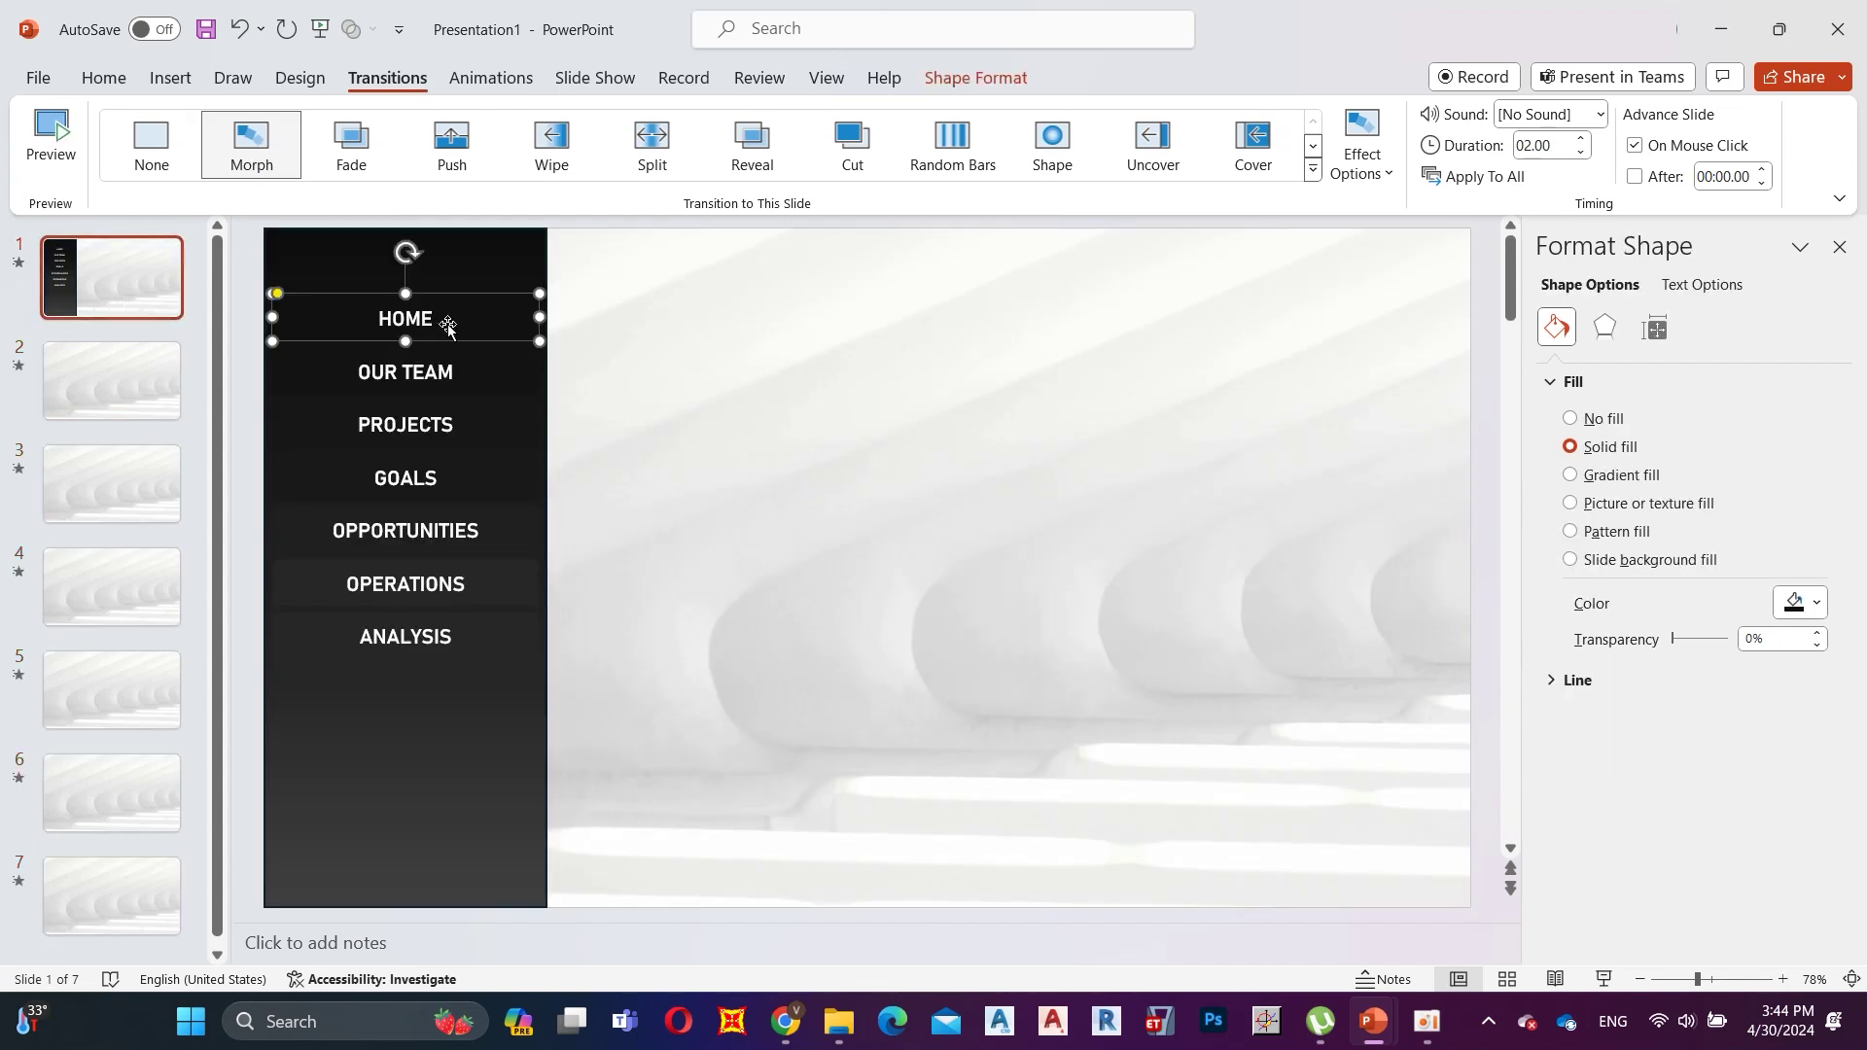
click(185, 84)
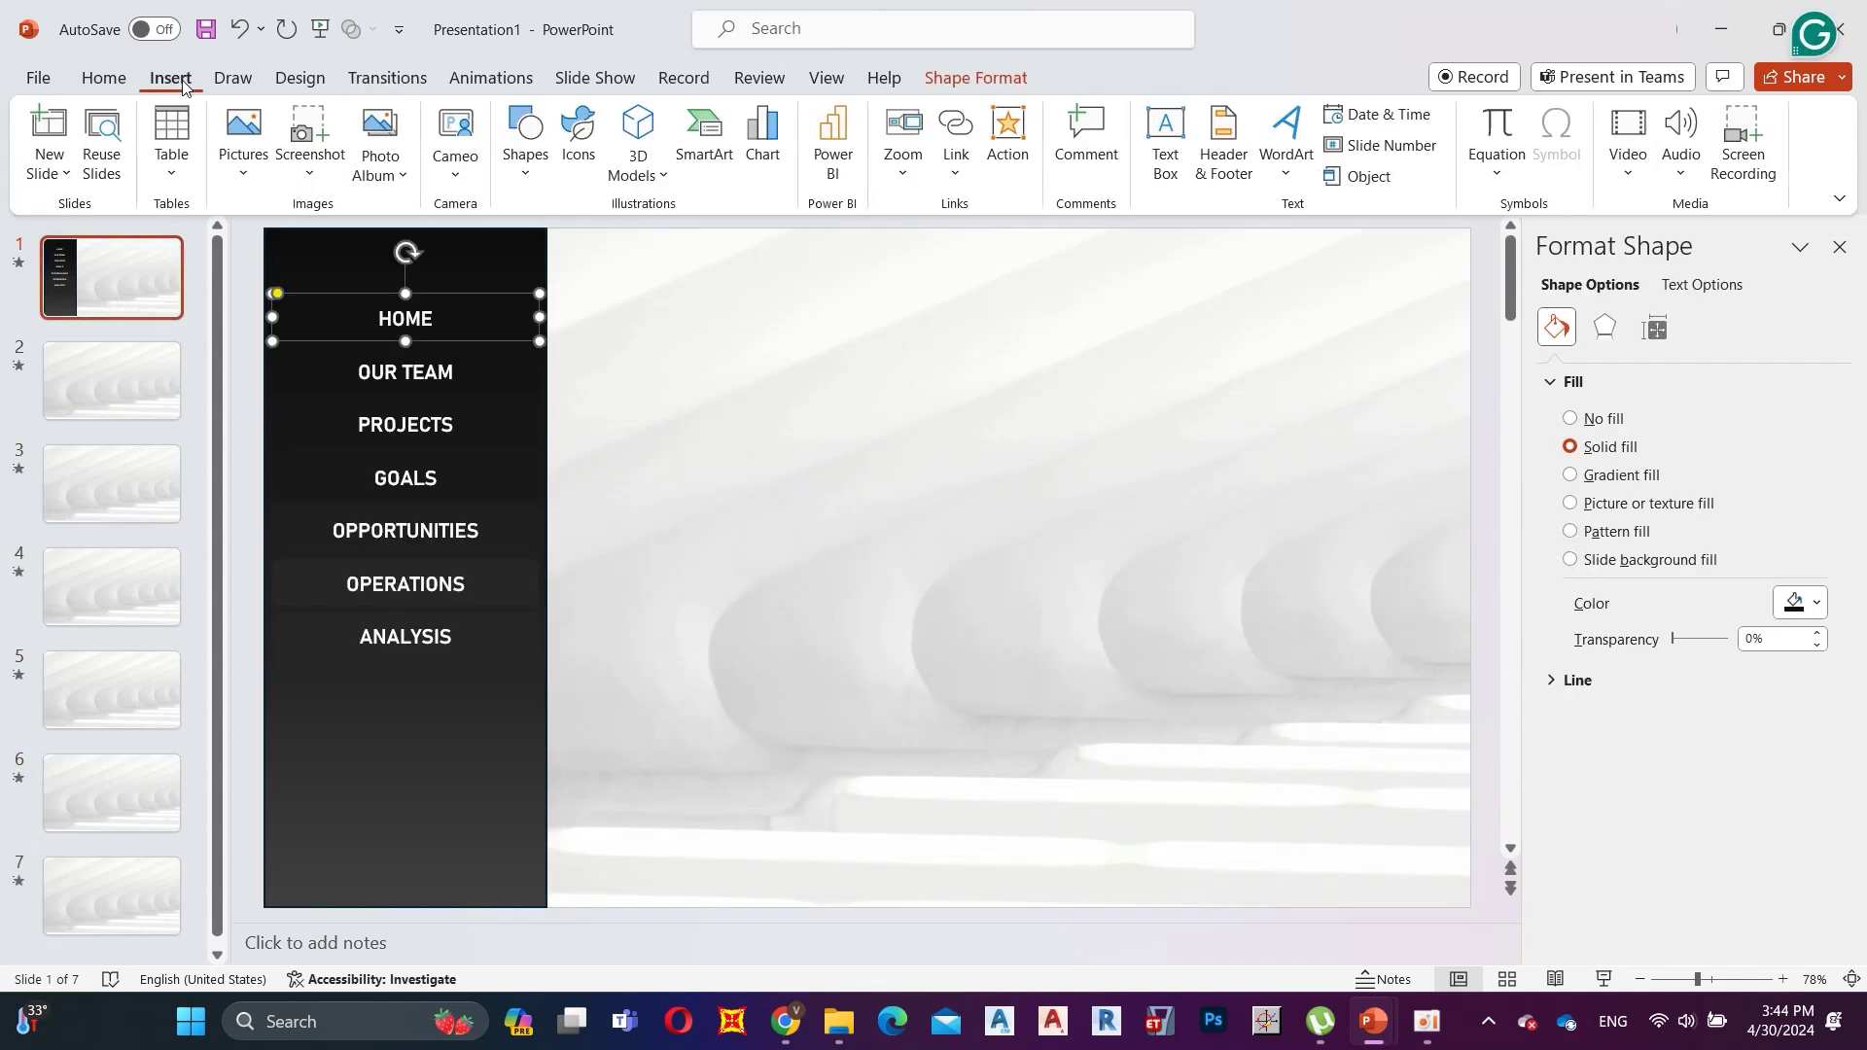
click(955, 131)
click(612, 470)
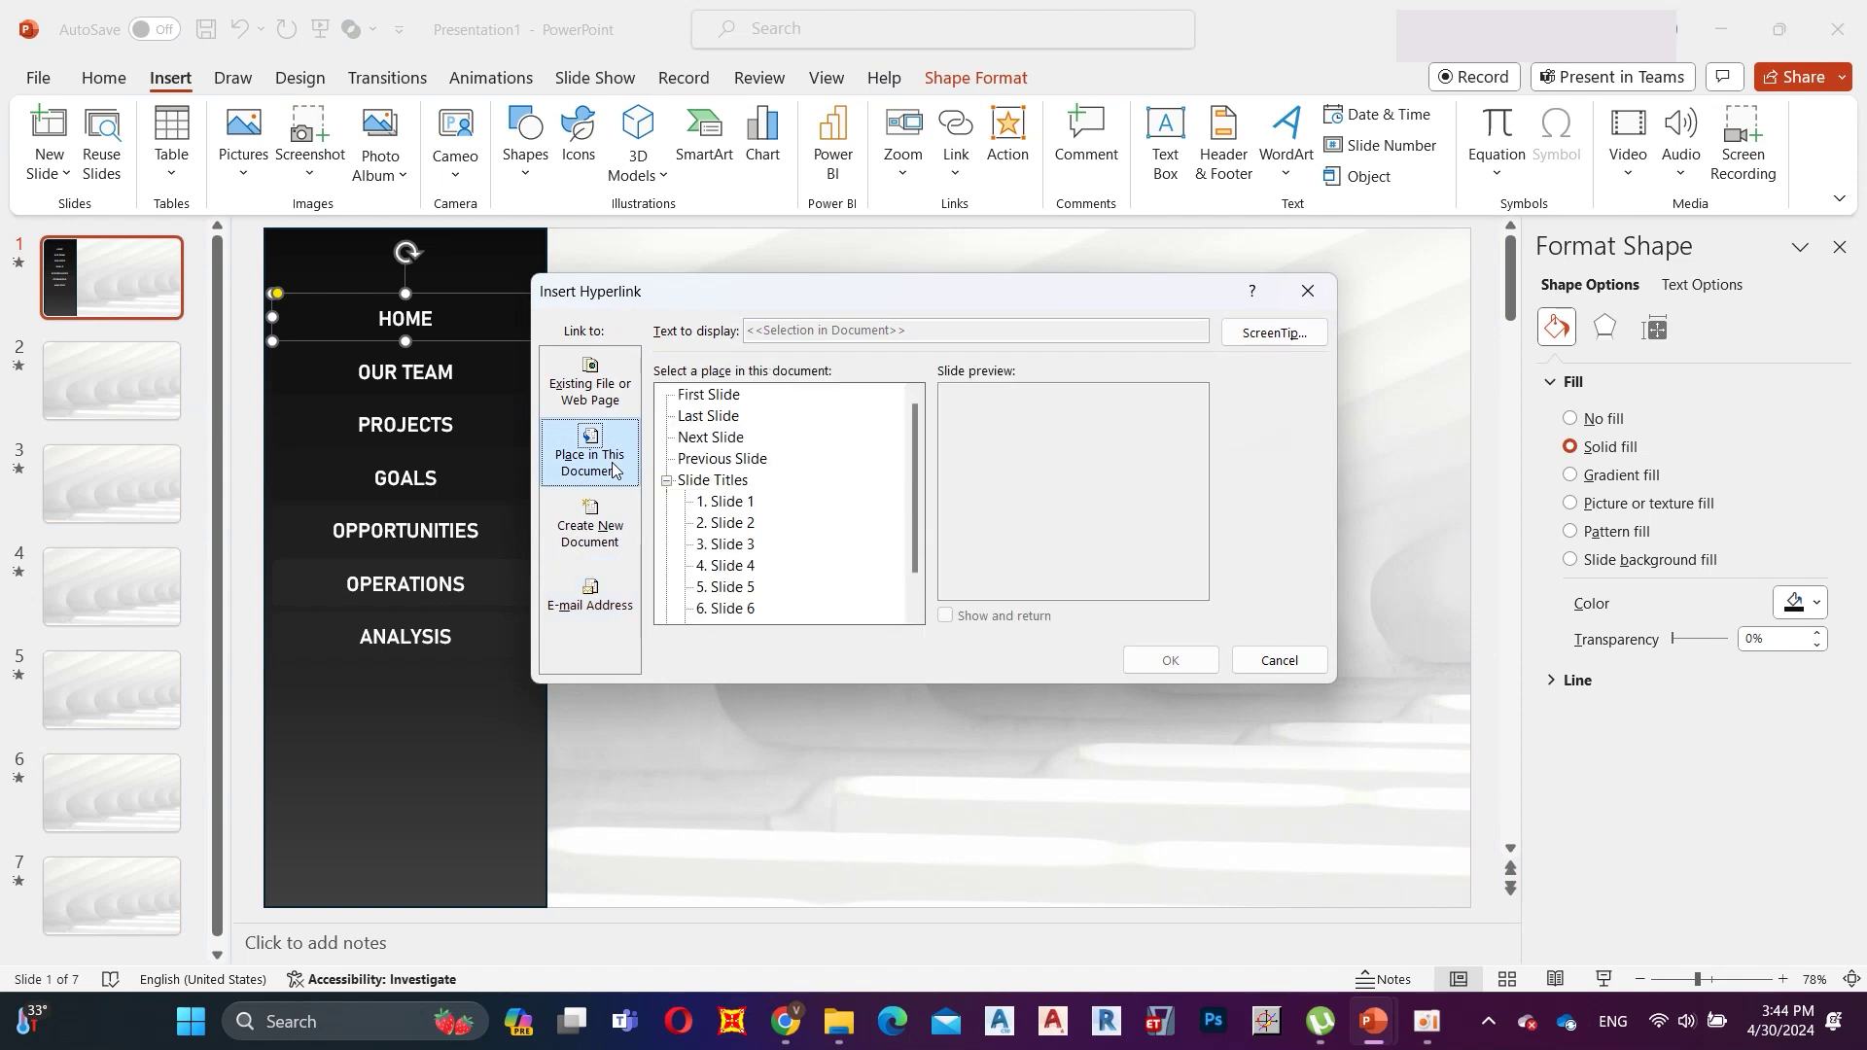
click(736, 503)
click(1172, 660)
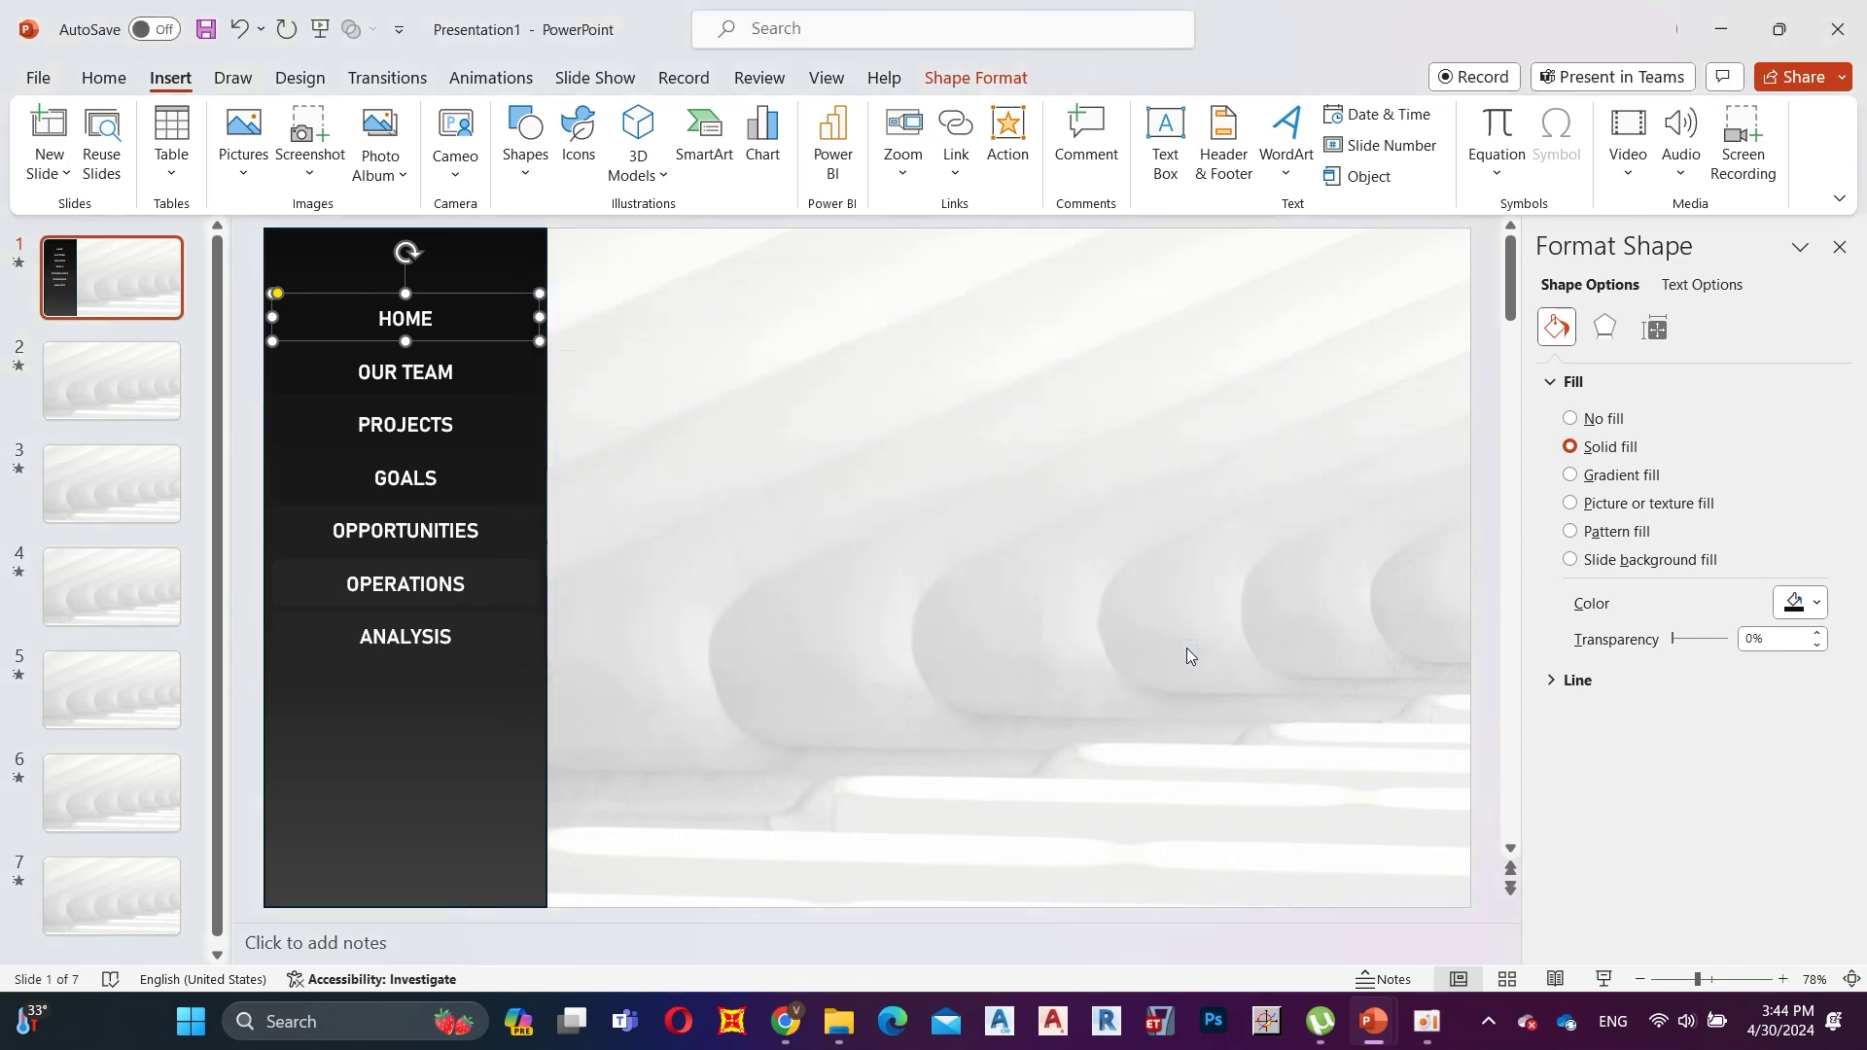
Link OUR TEAM, PROJECTS and GOALS to slides 2, 3 and 4.
click(468, 379)
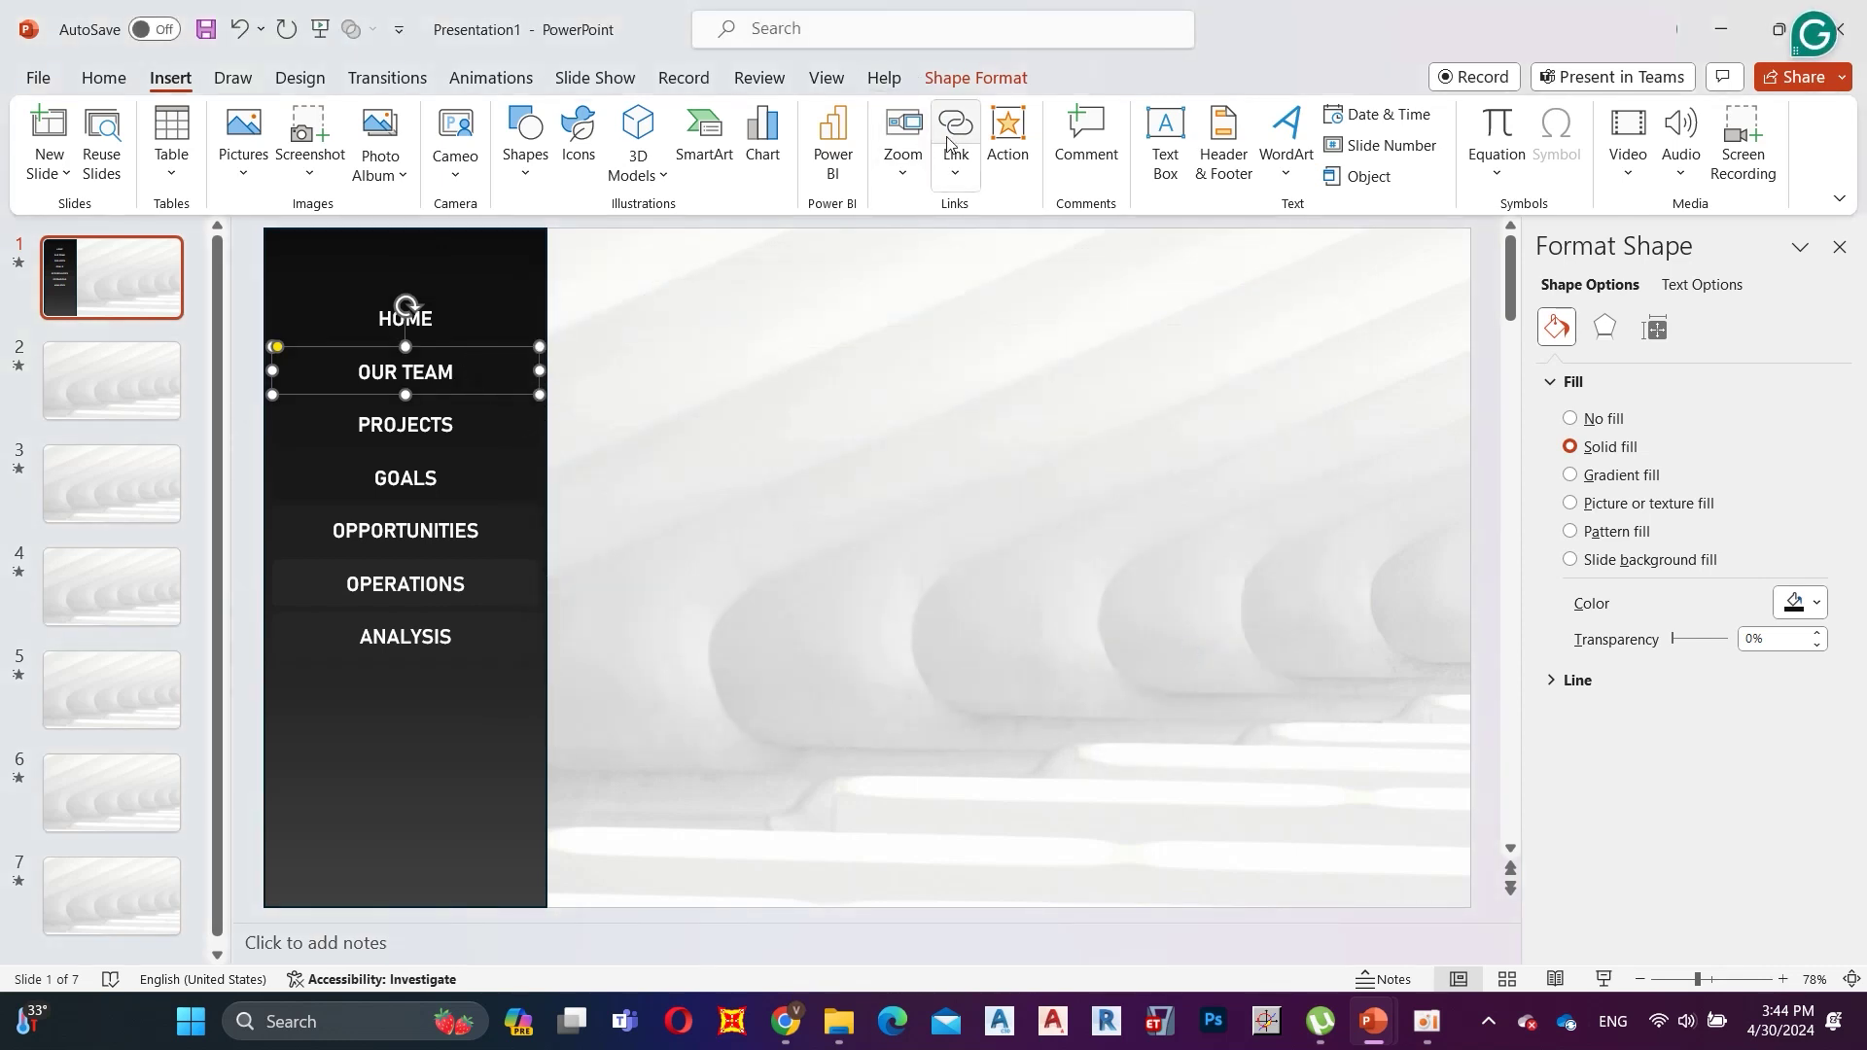
click(952, 131)
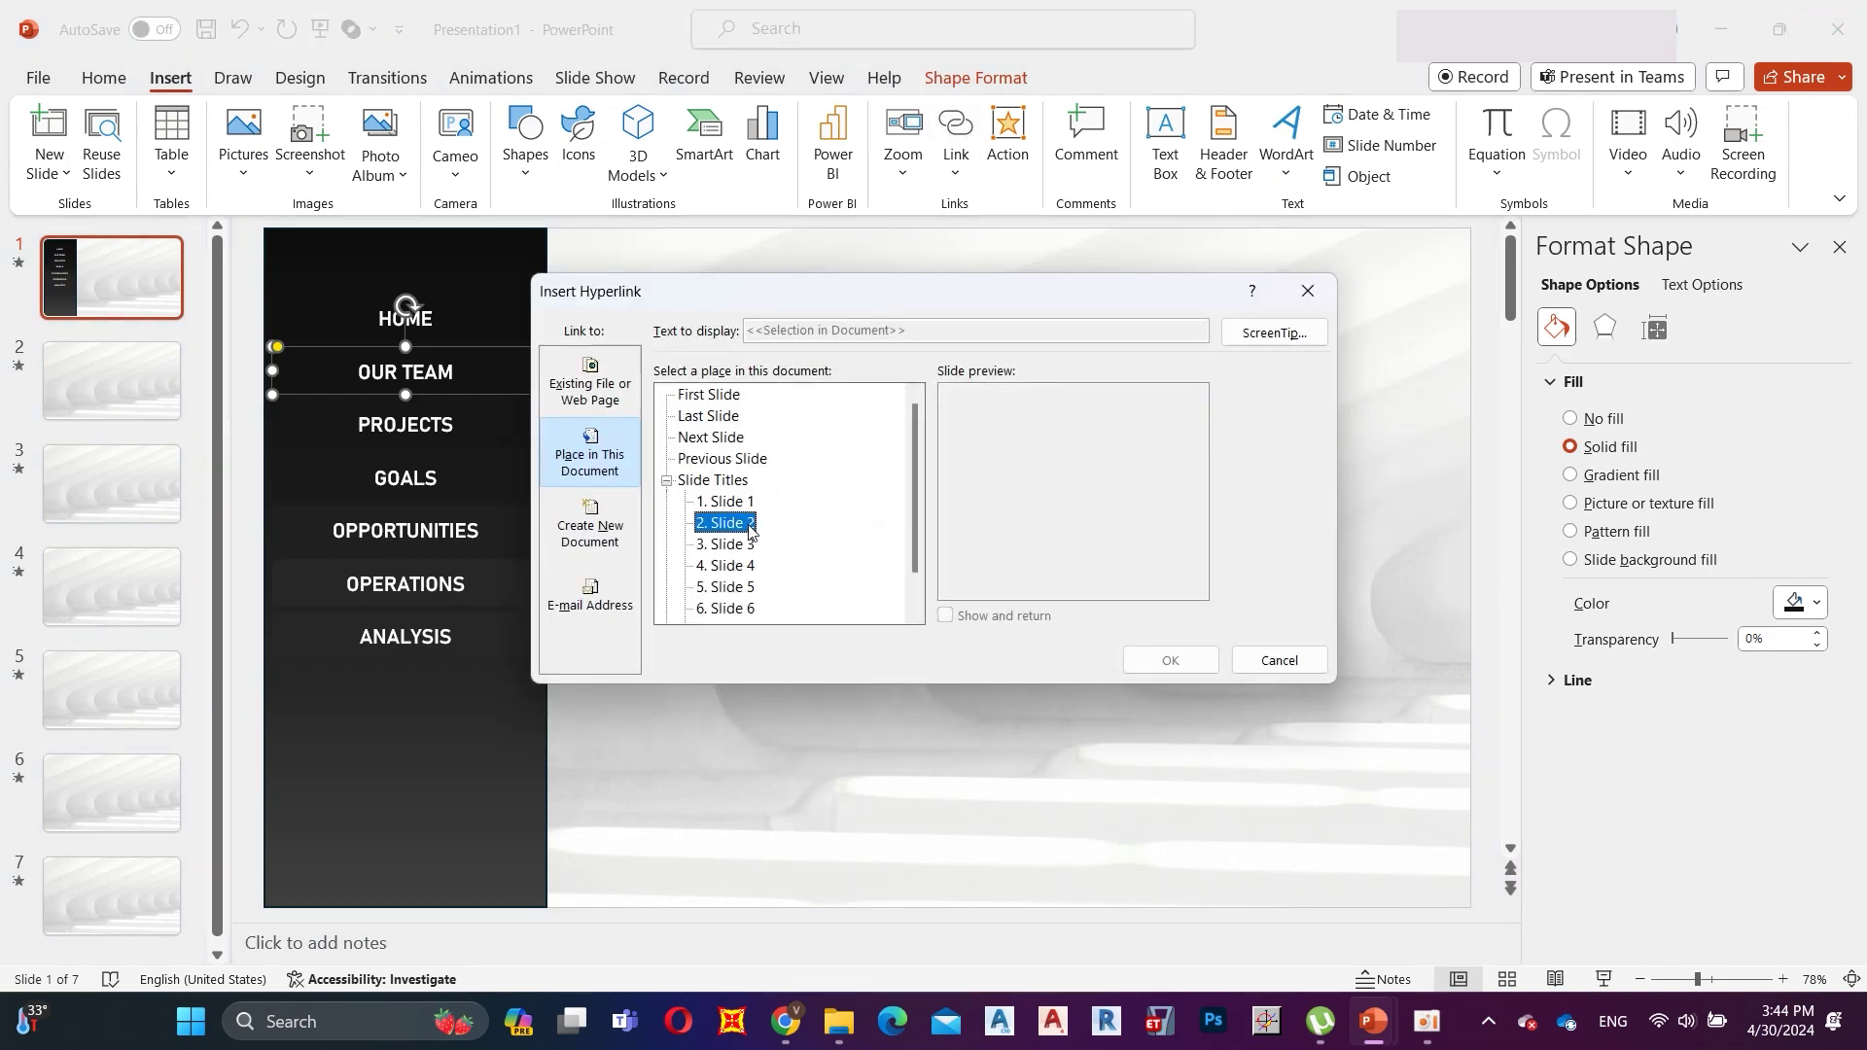
click(1171, 659)
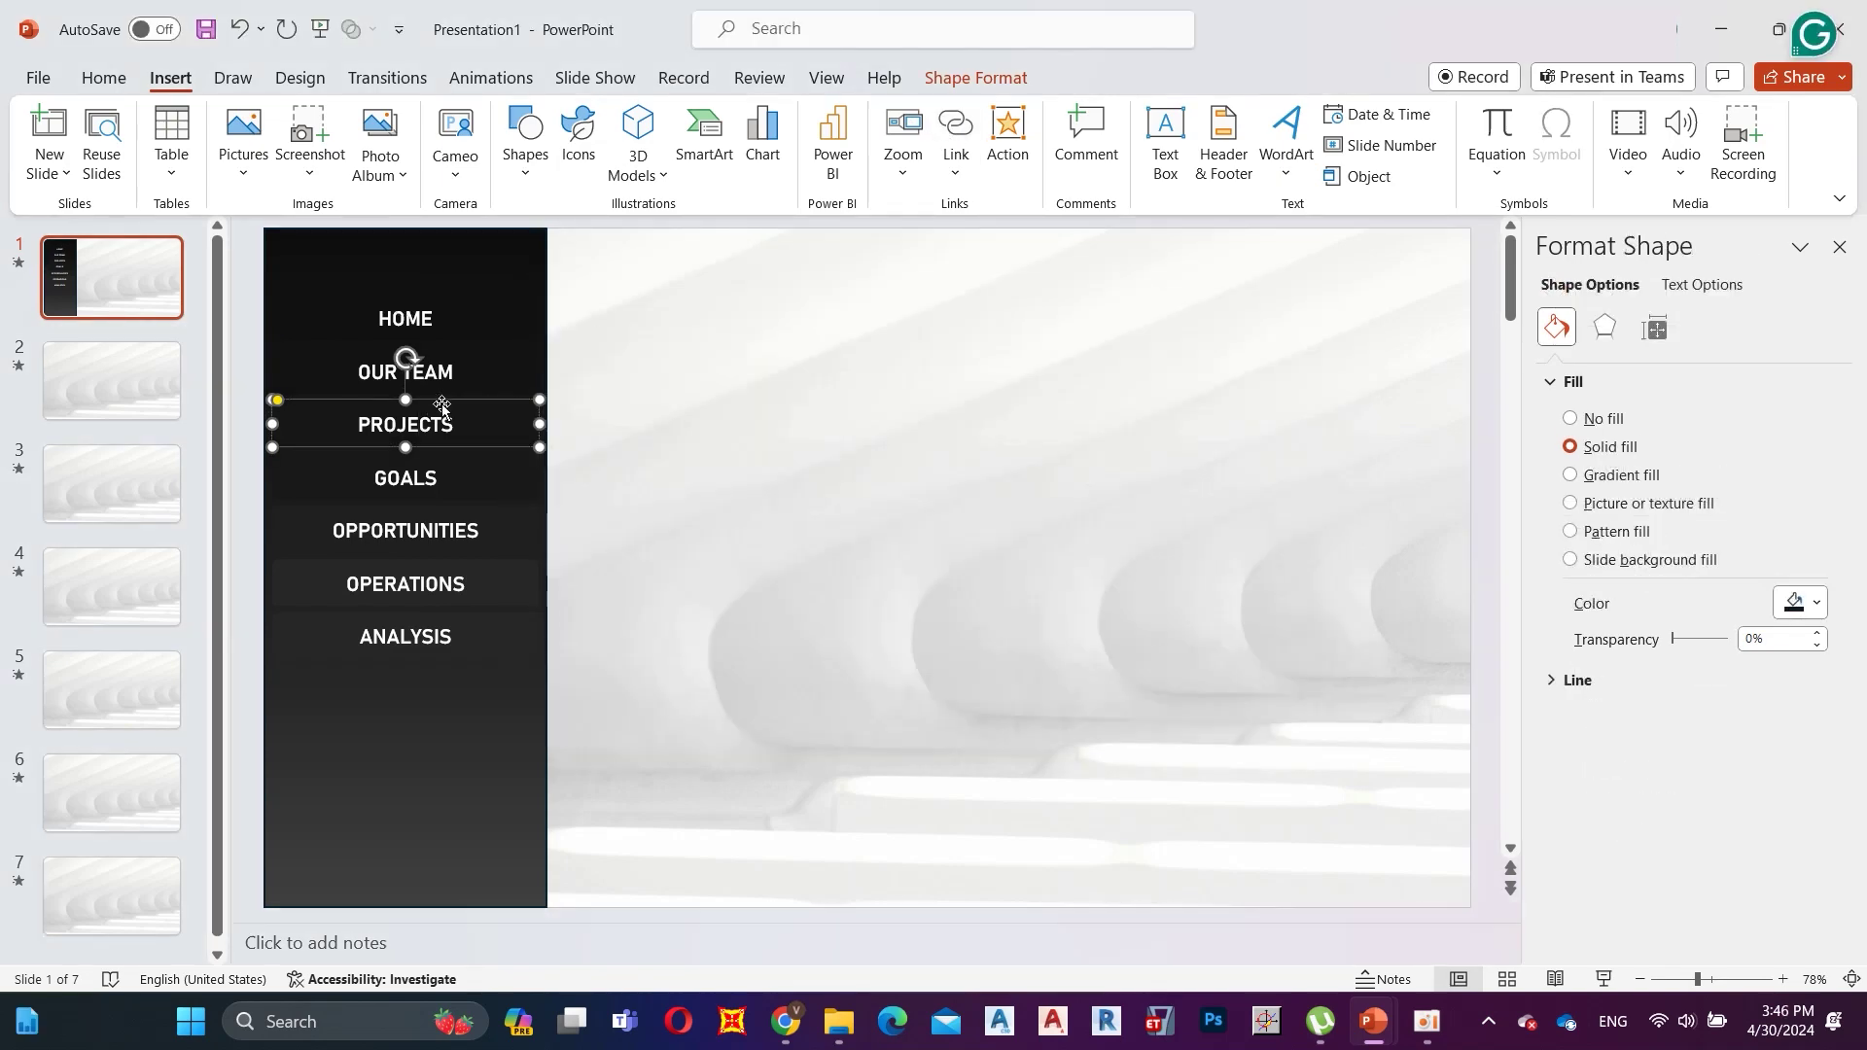
click(955, 131)
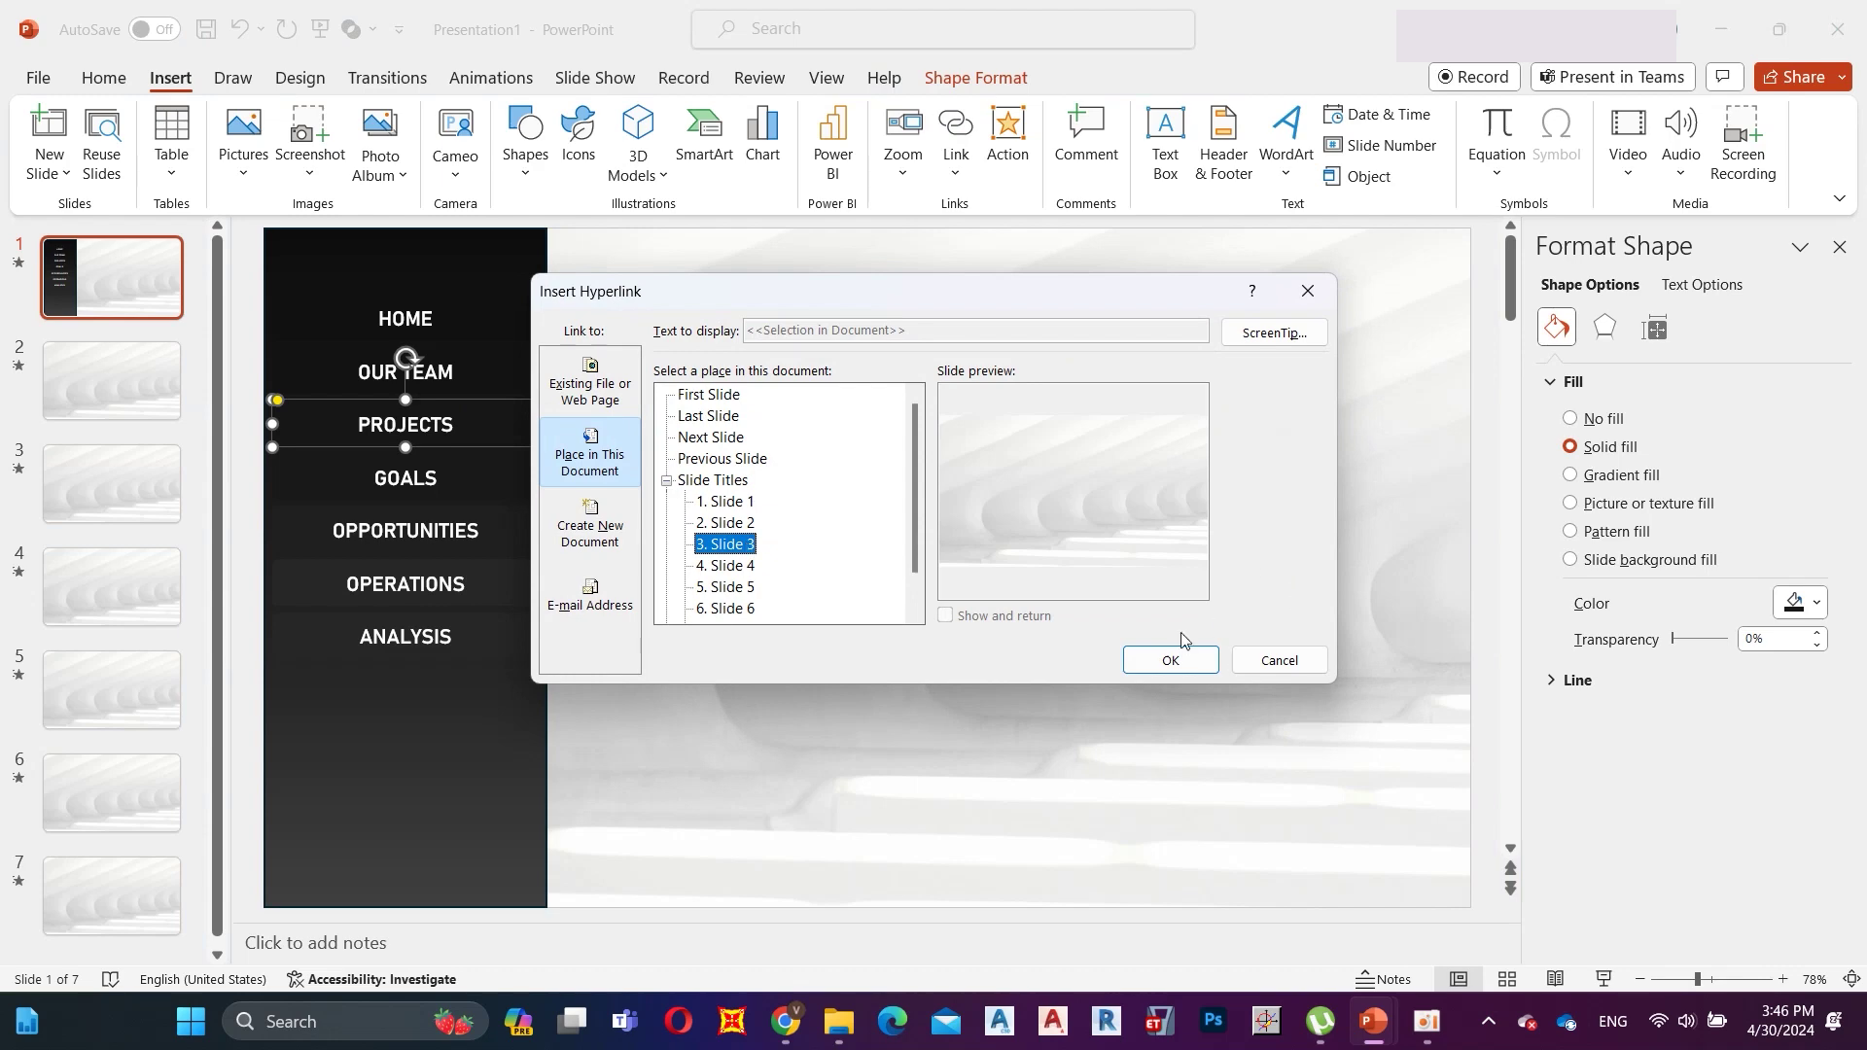
click(1170, 659)
click(444, 464)
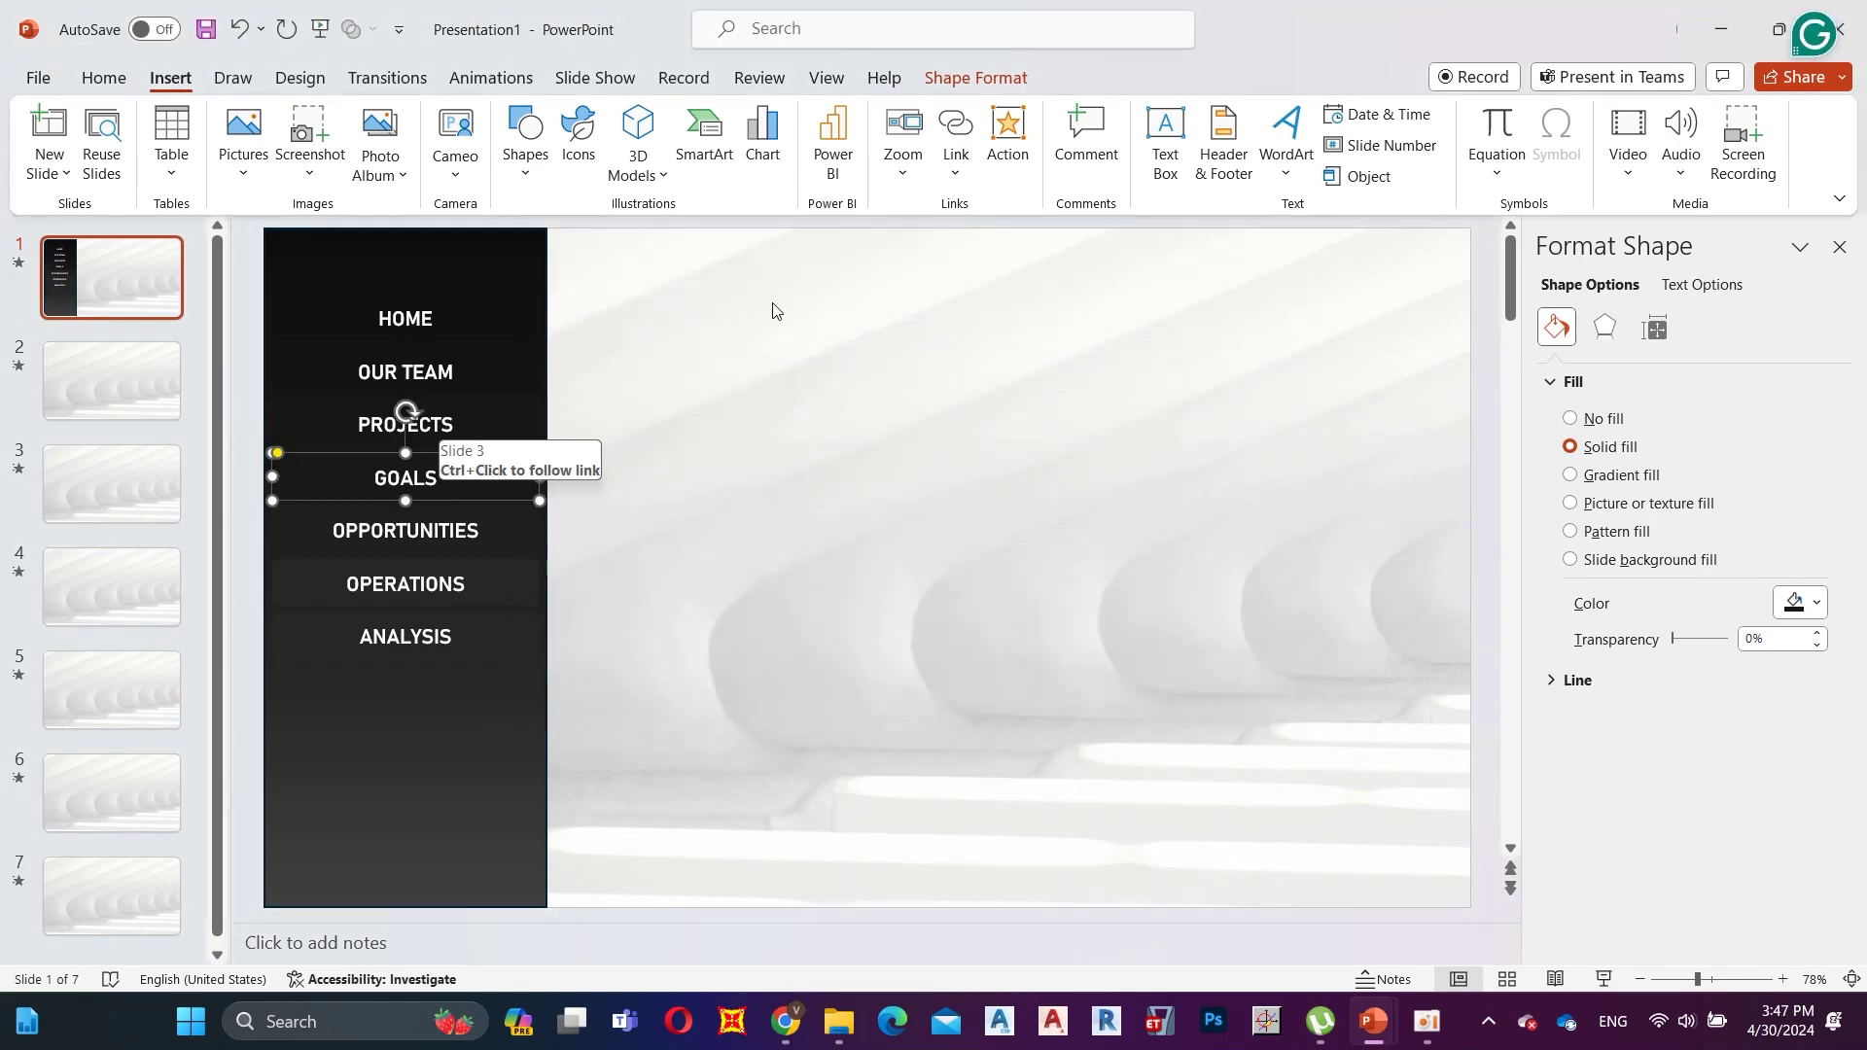
click(956, 131)
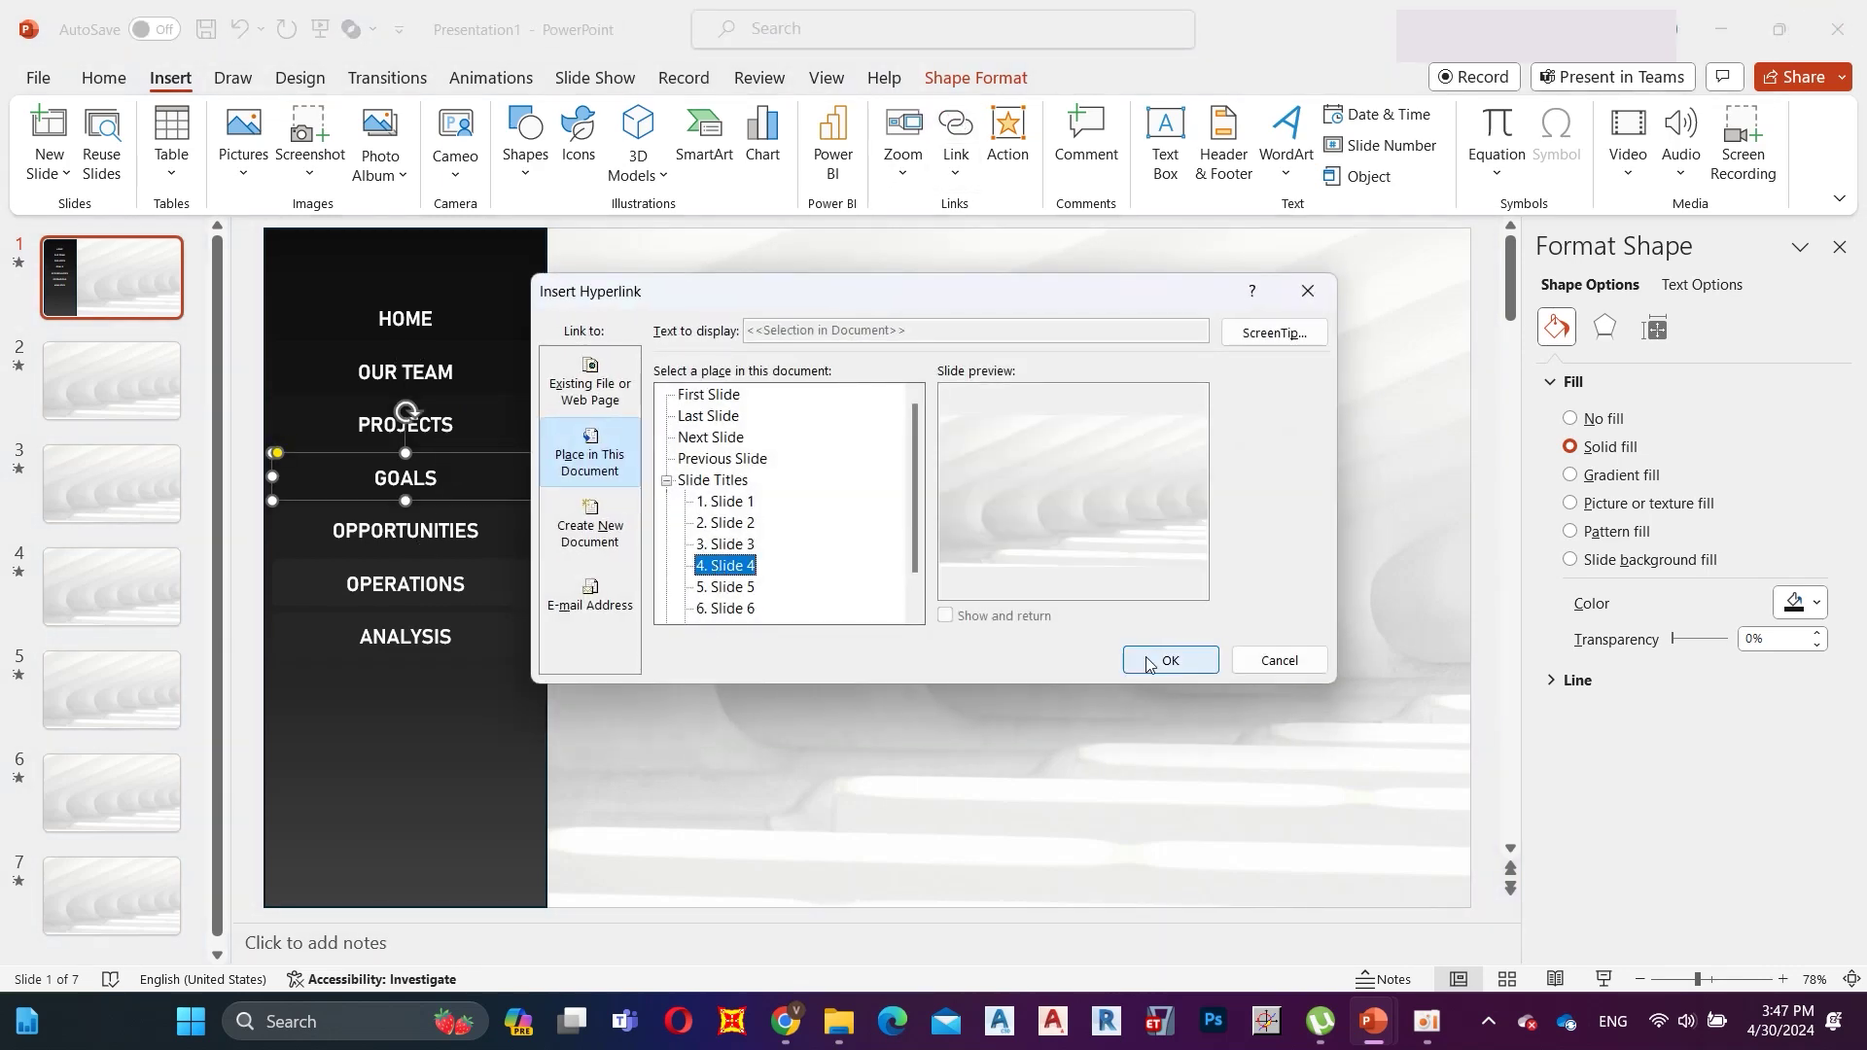
click(1171, 659)
Link OPPORTUNITIES to slide 5 and OPERATIONS to slide 6.
click(439, 530)
click(478, 504)
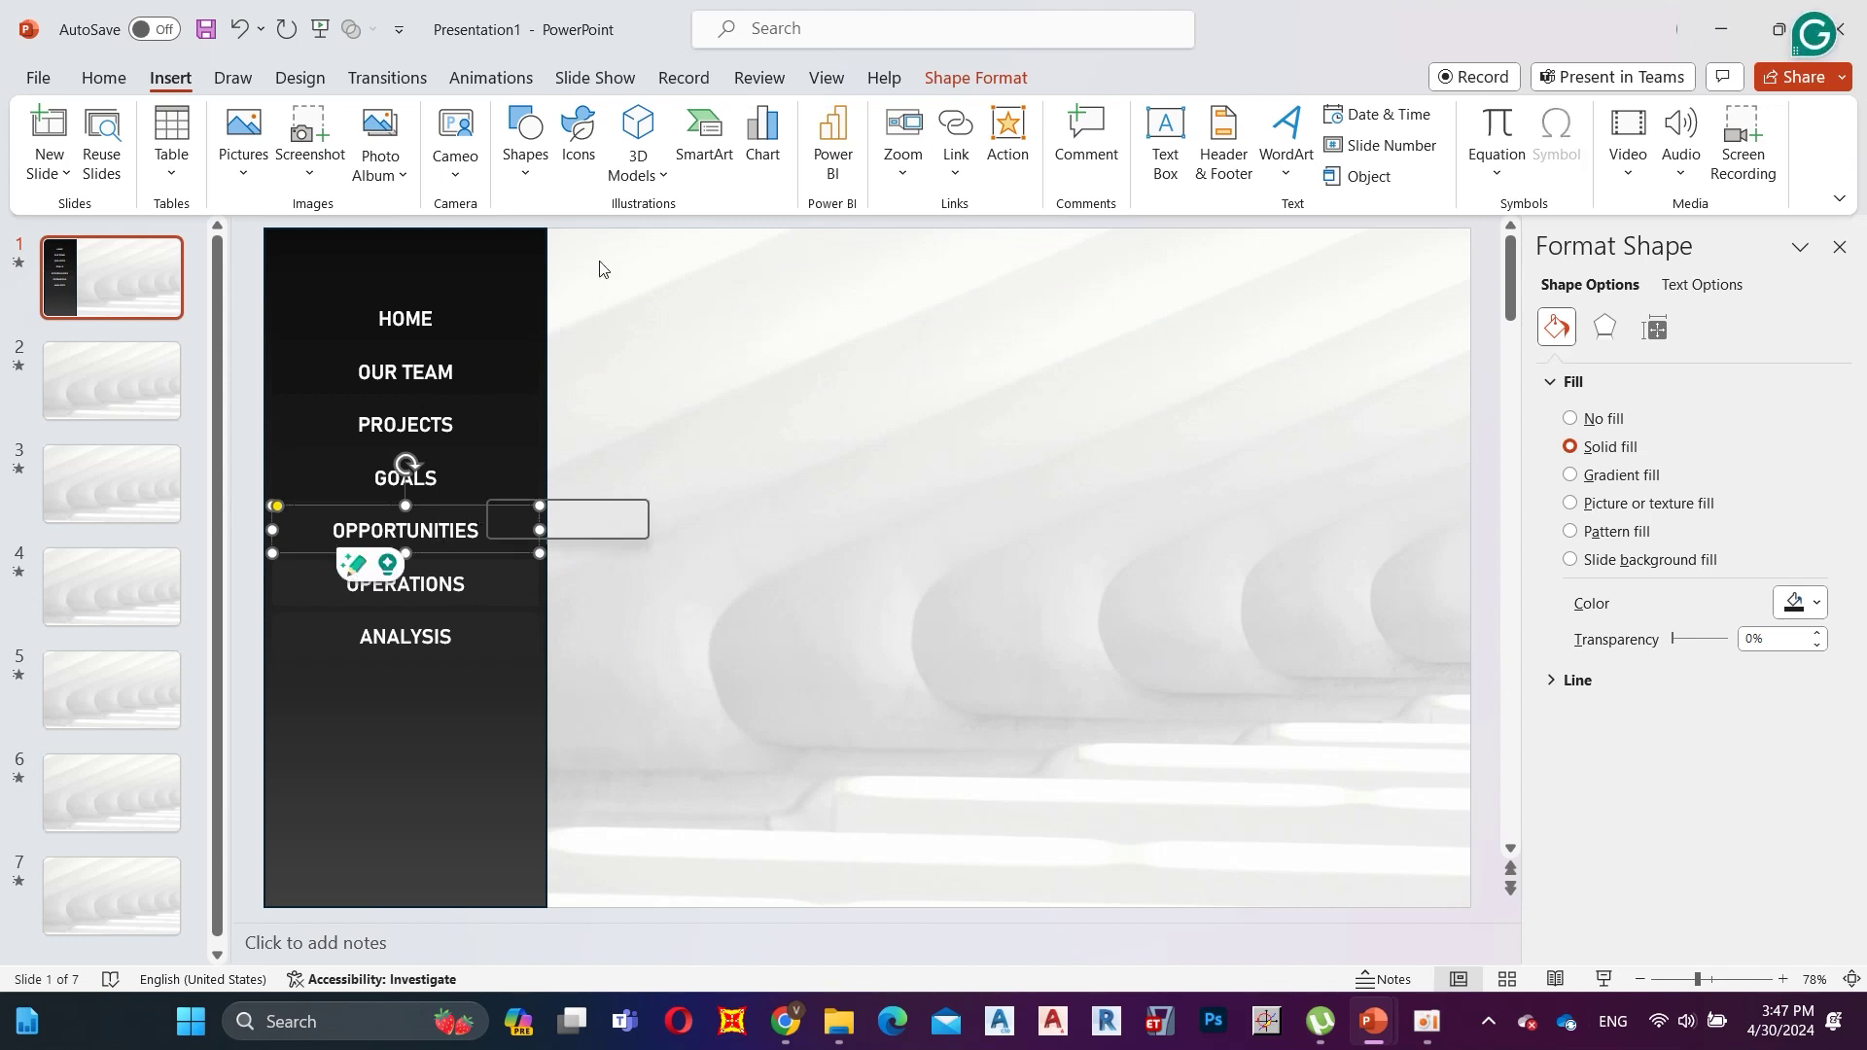
click(956, 131)
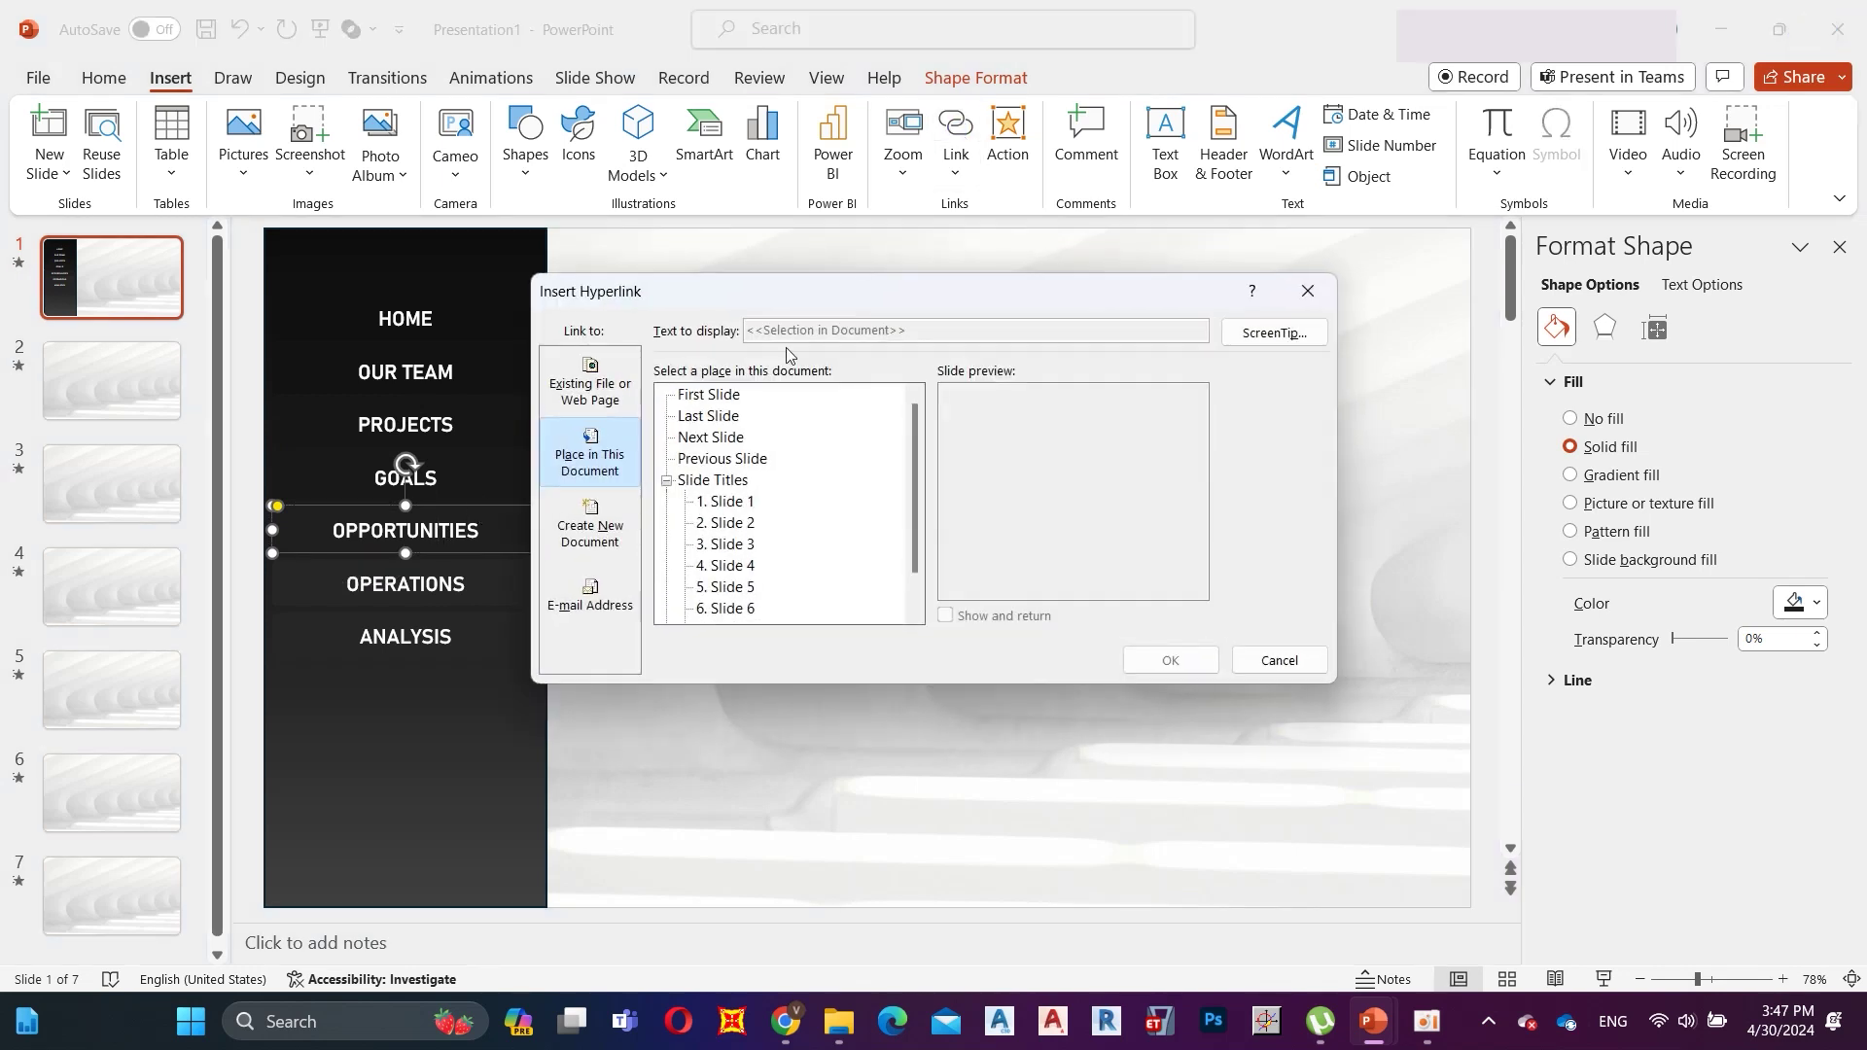
click(730, 587)
click(1171, 659)
click(462, 581)
click(492, 561)
click(955, 131)
click(744, 608)
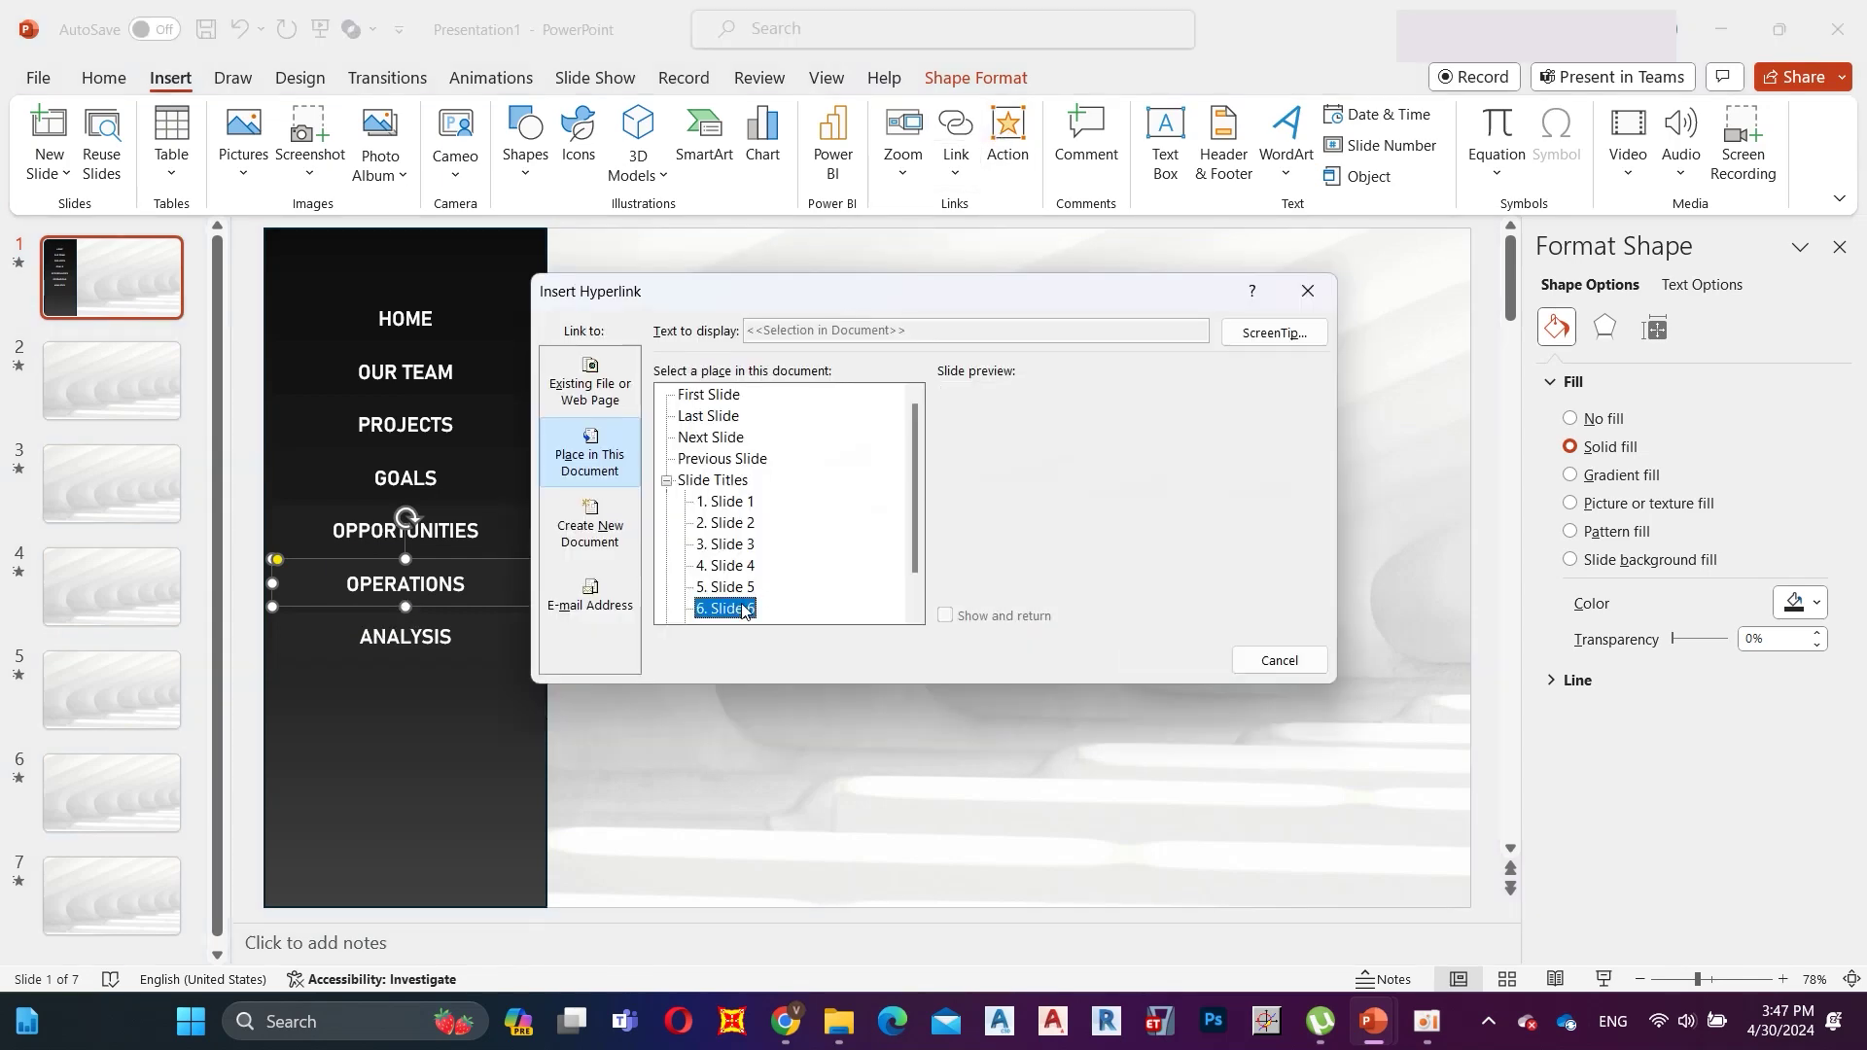
click(1171, 659)
Link the ANALYSIS menu item to slide 7.
click(418, 636)
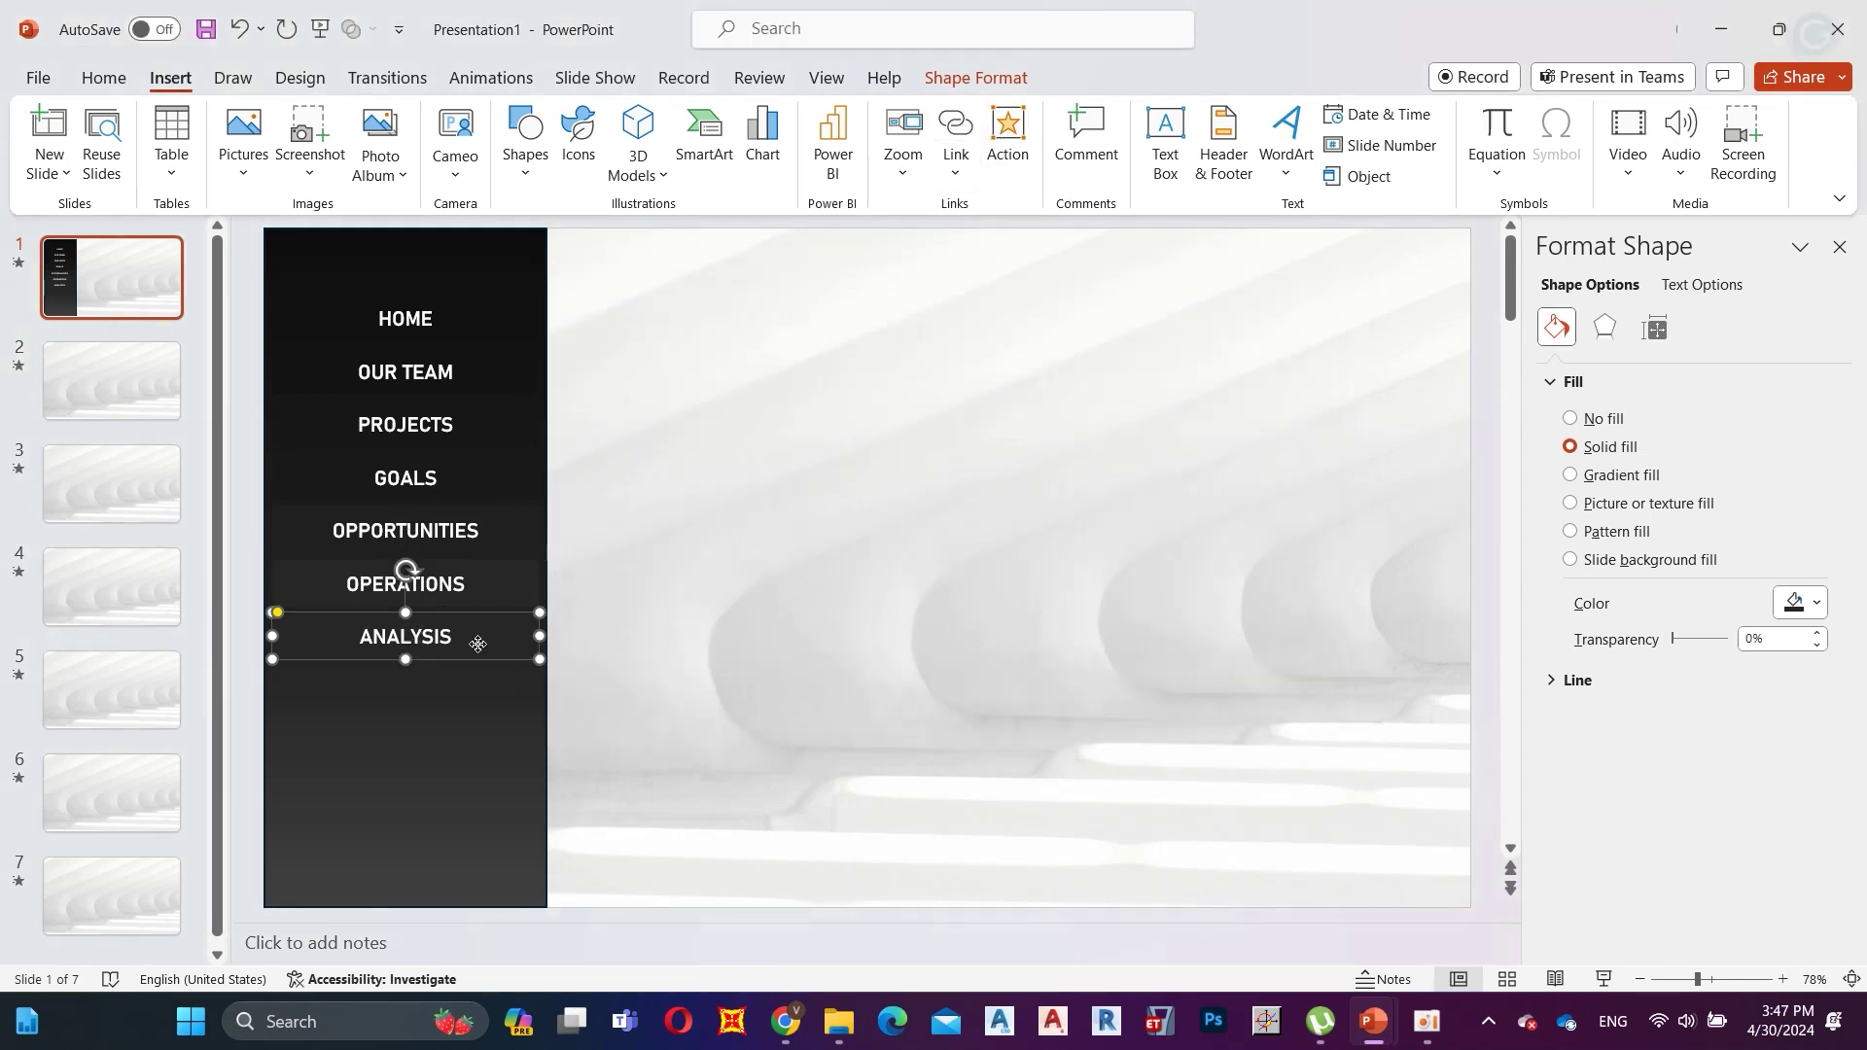
click(935, 133)
click(737, 587)
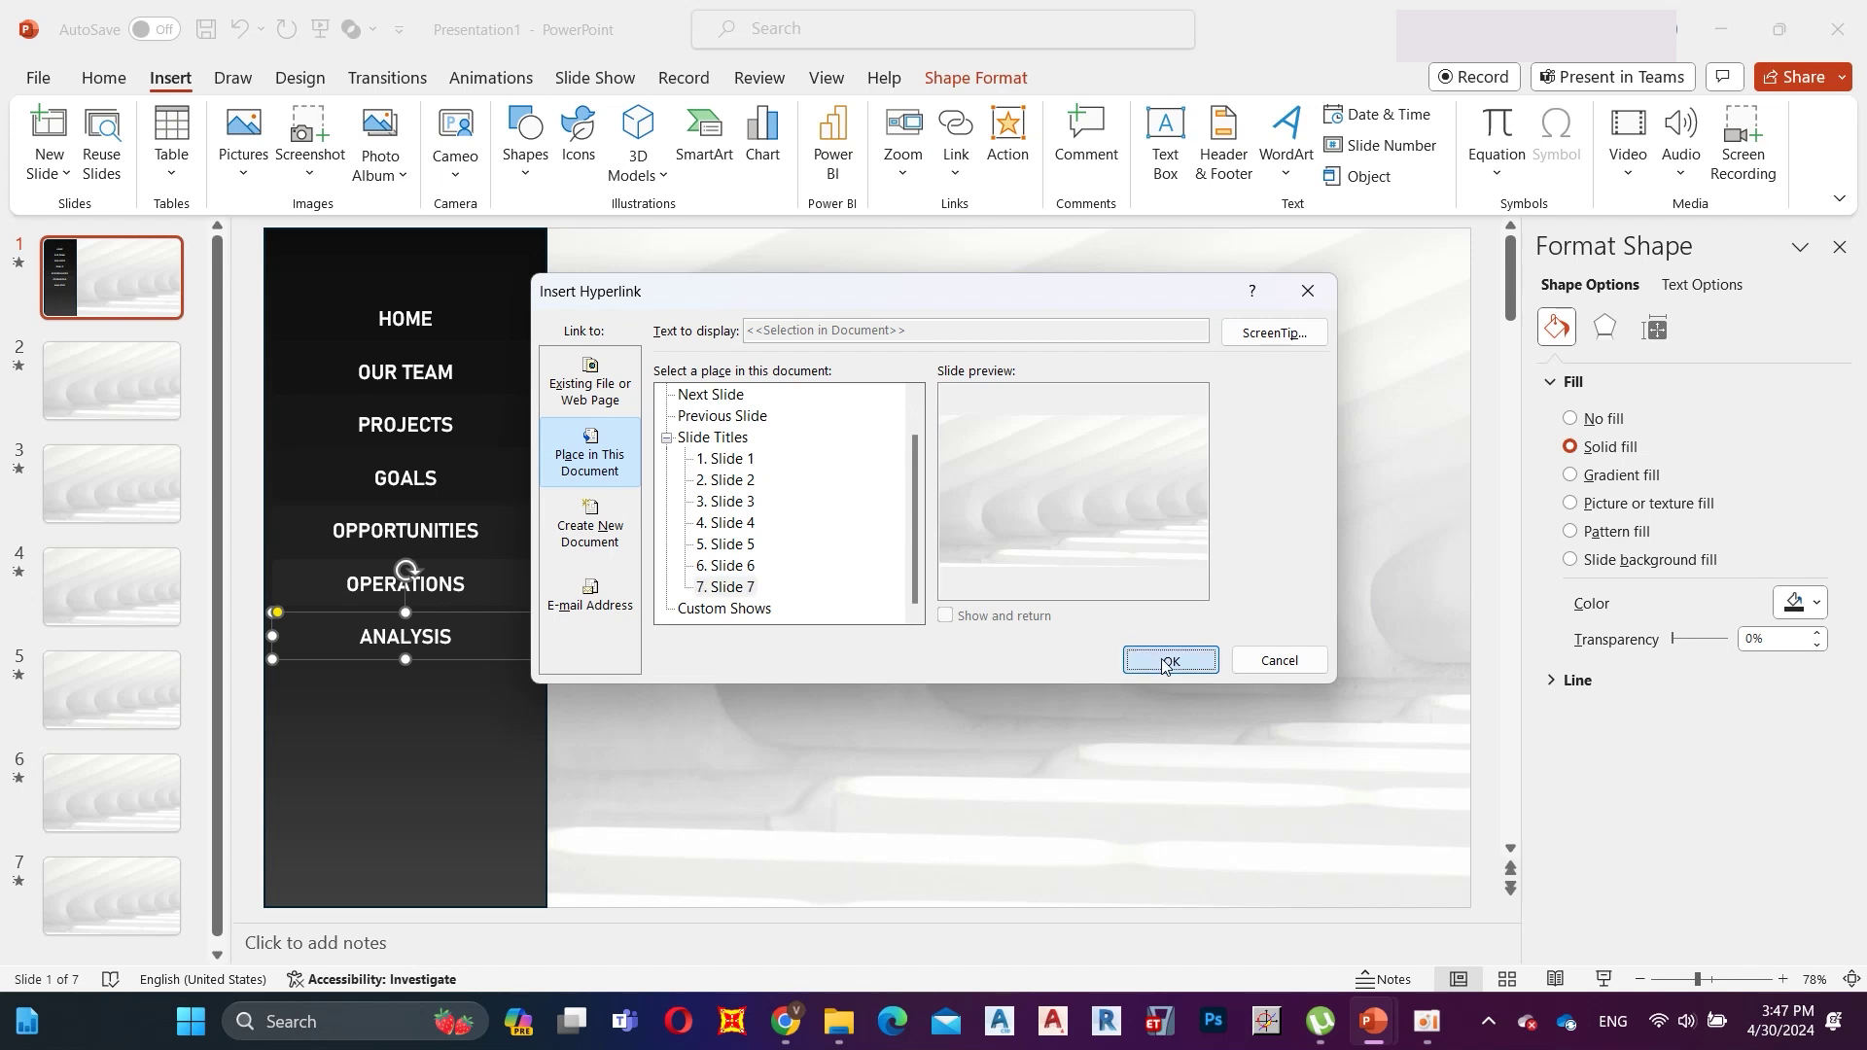
click(1165, 660)
click(405, 263)
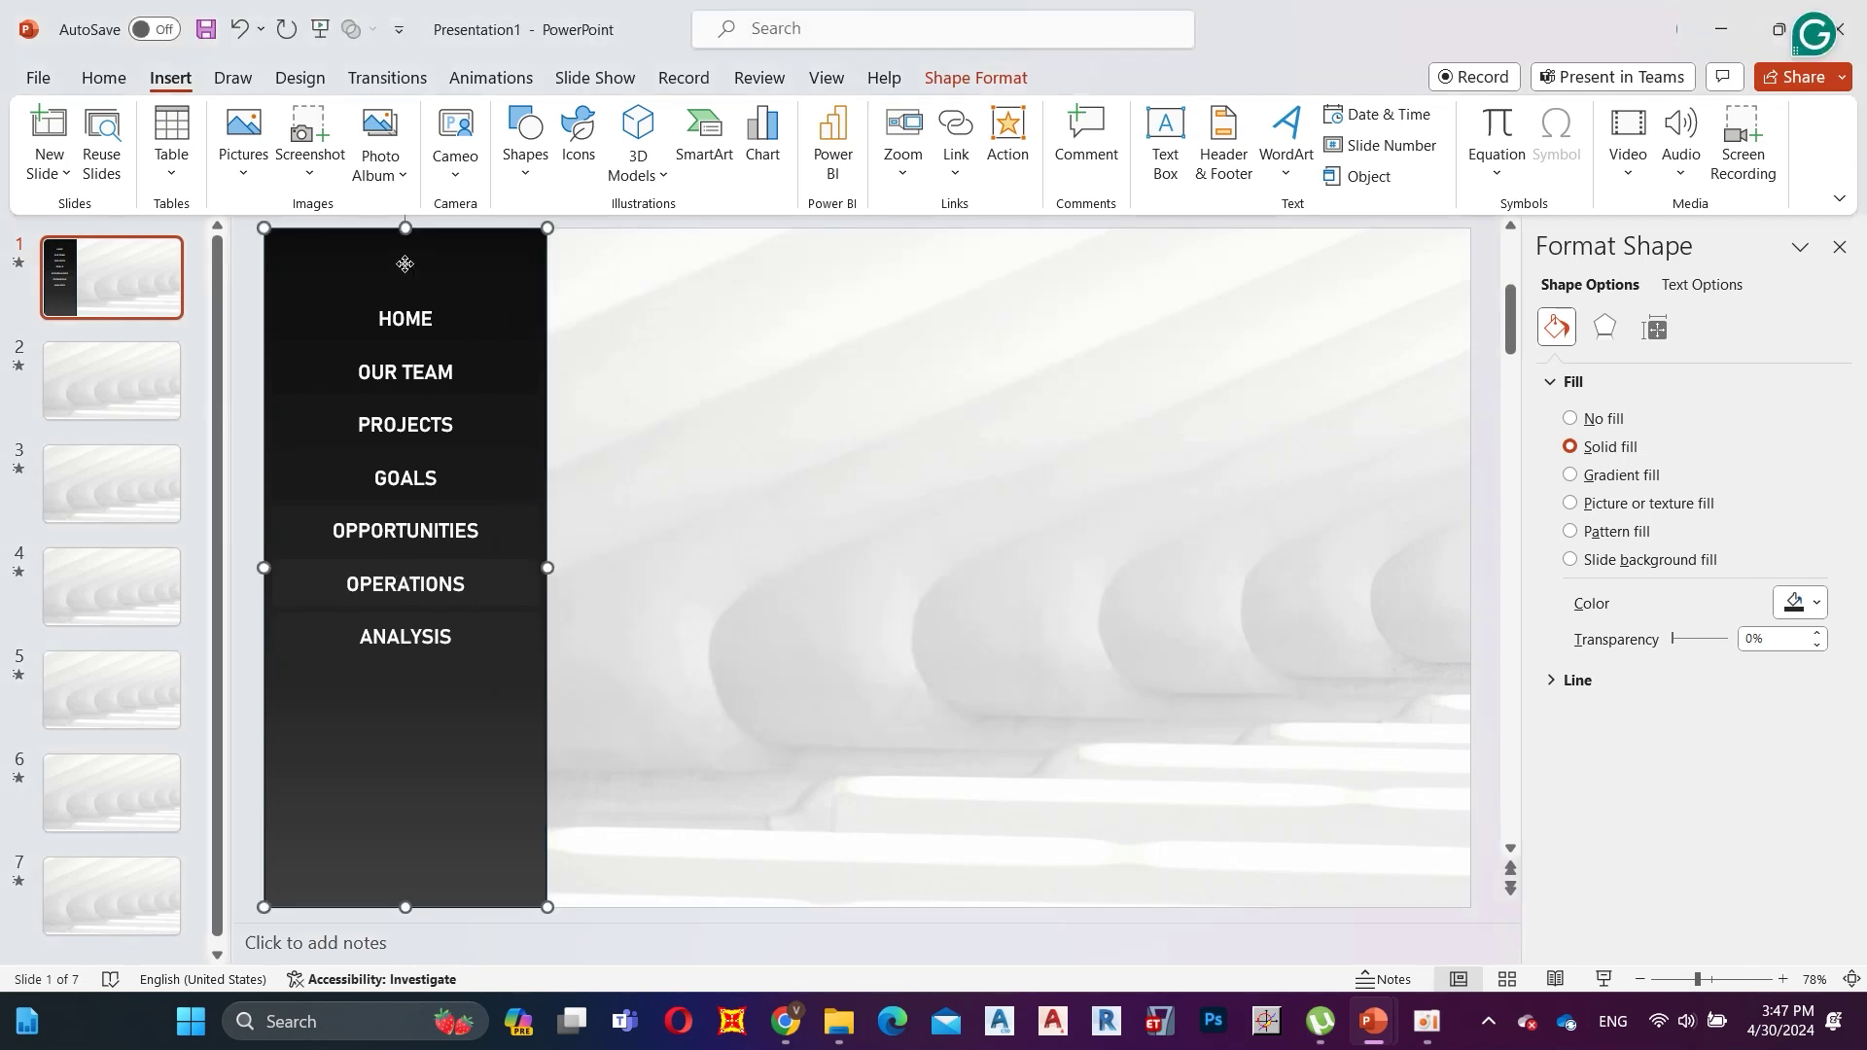
Highlight the HOME item with a solid white fill and dark text.
scroll(1309, 647, down, 1)
click(533, 360)
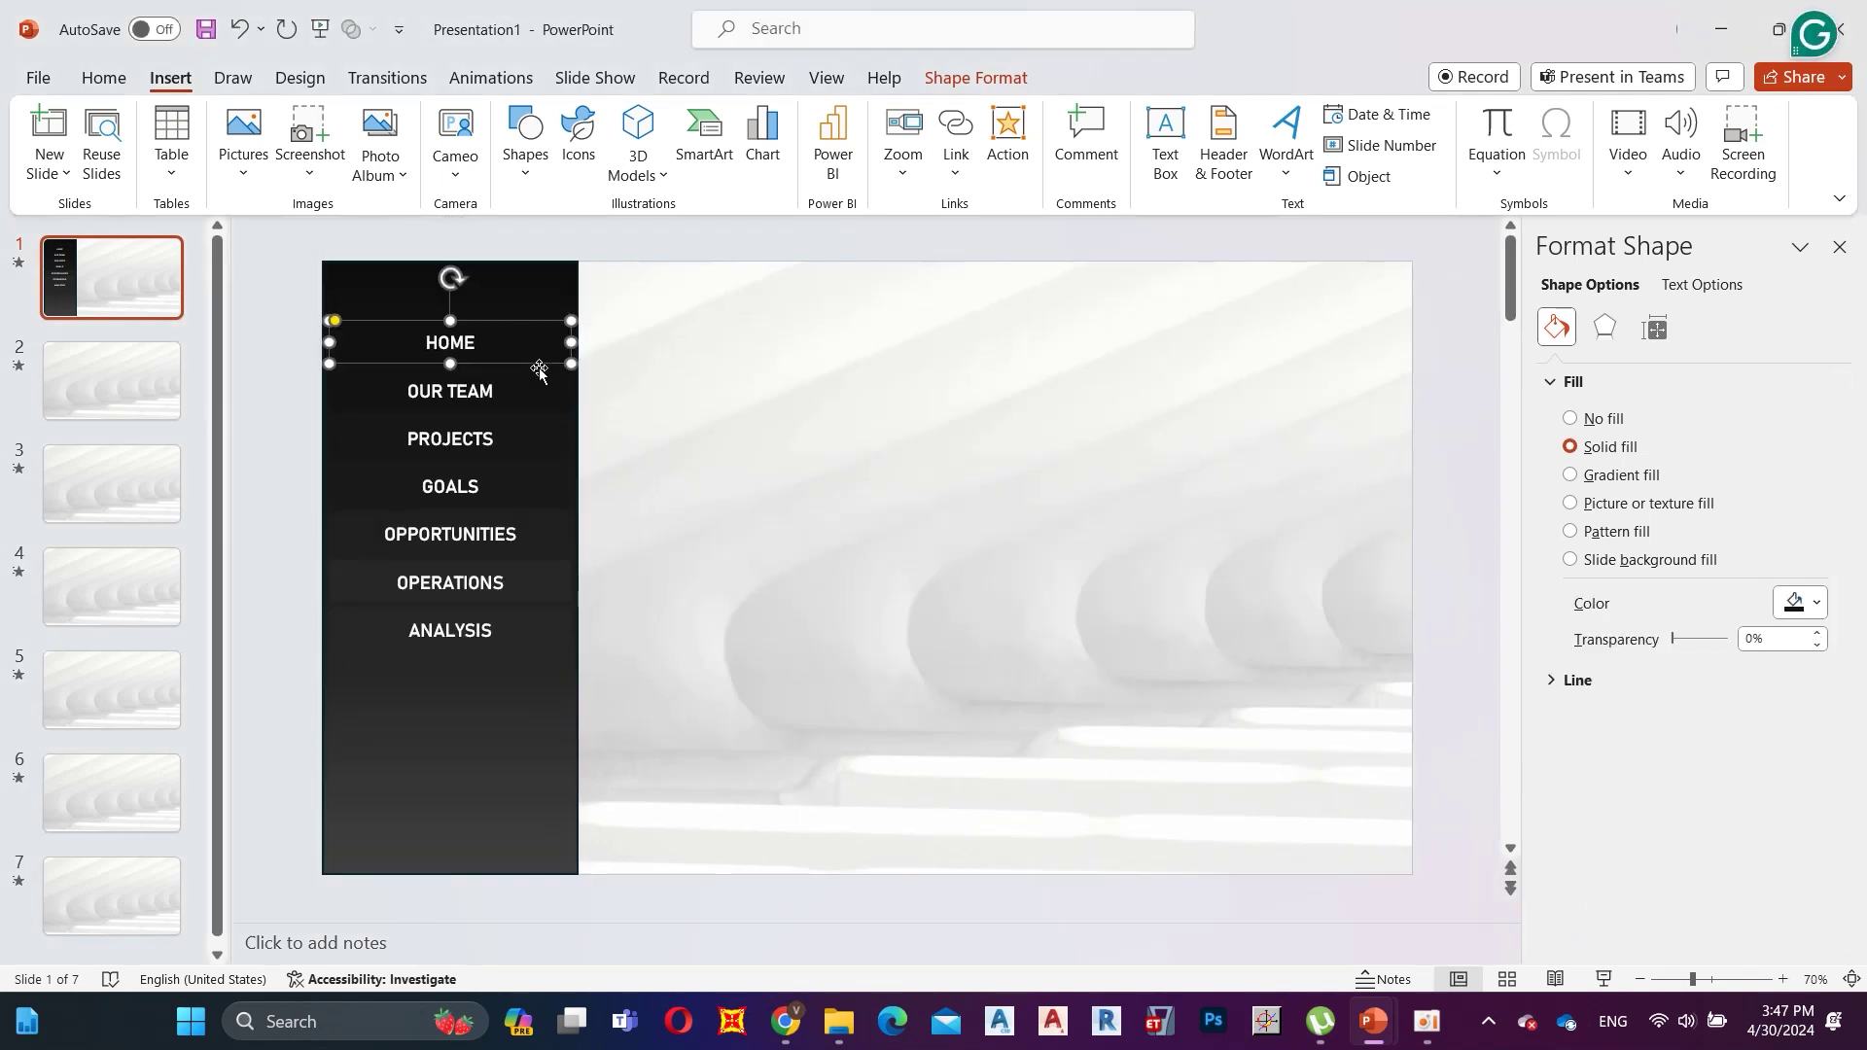
click(988, 76)
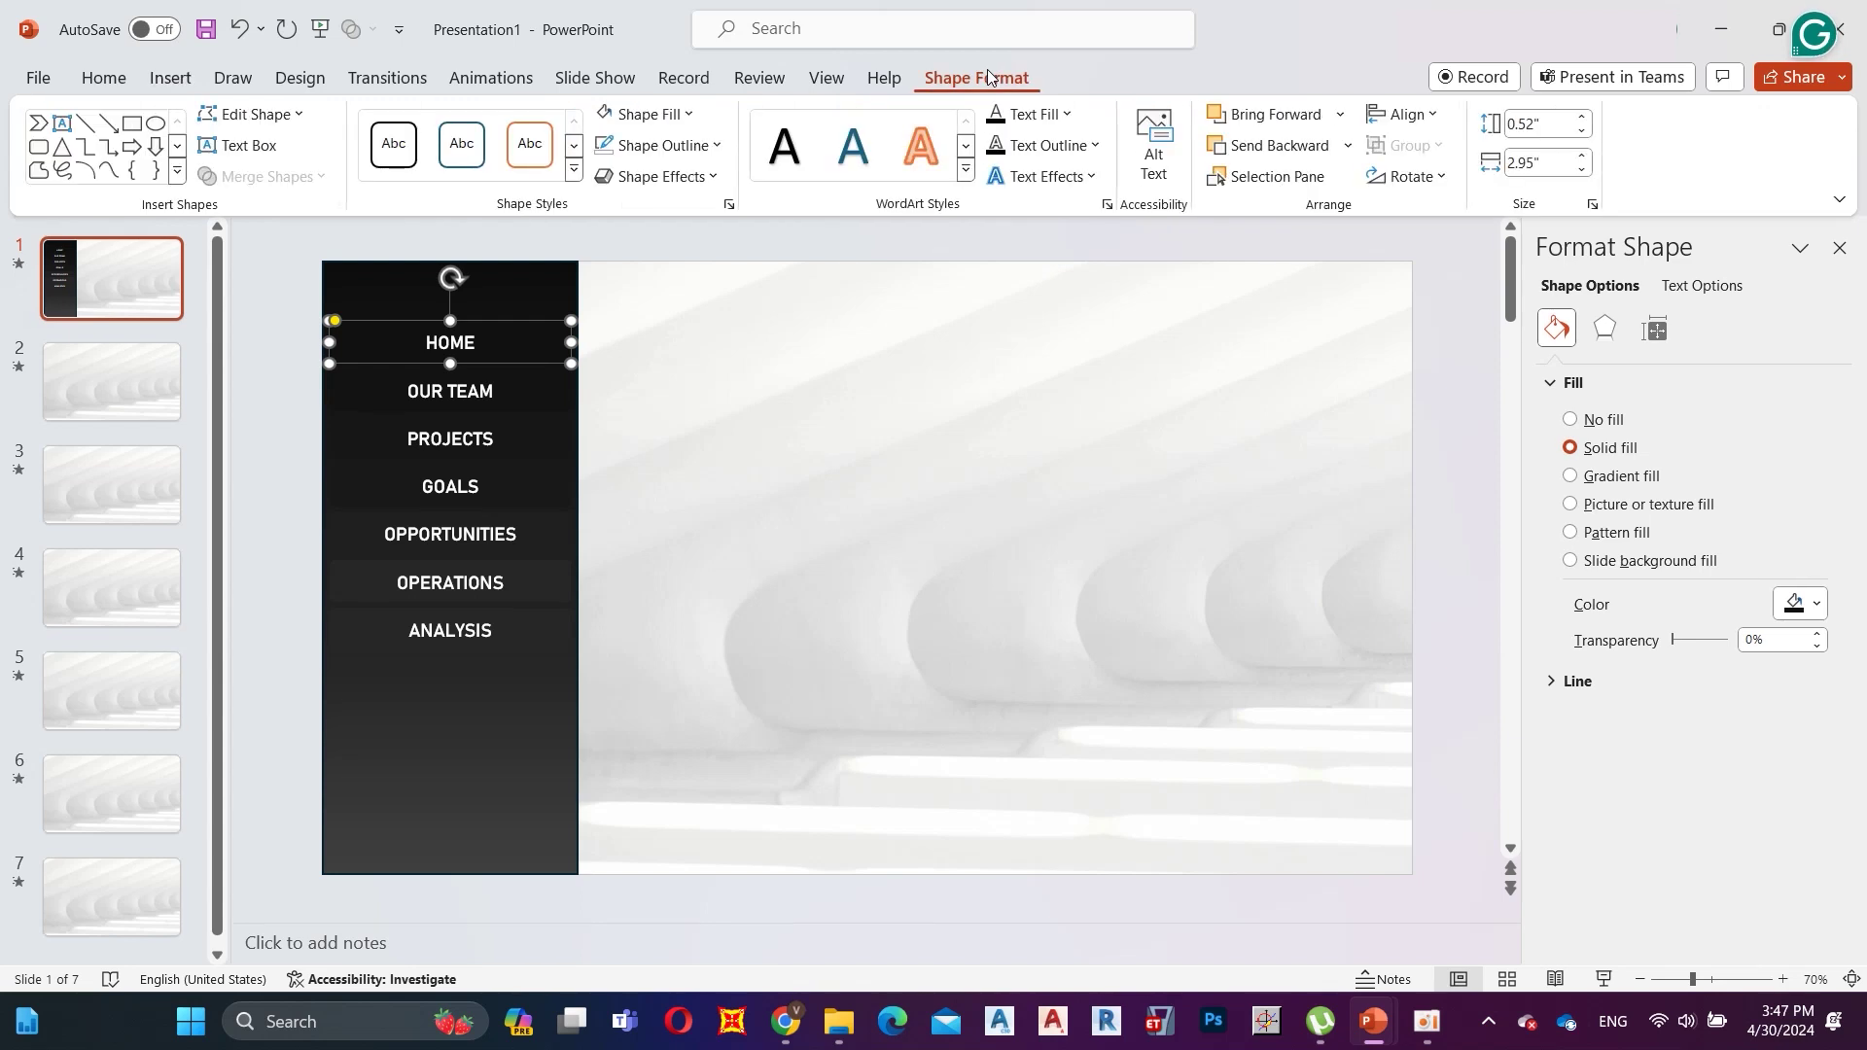
click(609, 110)
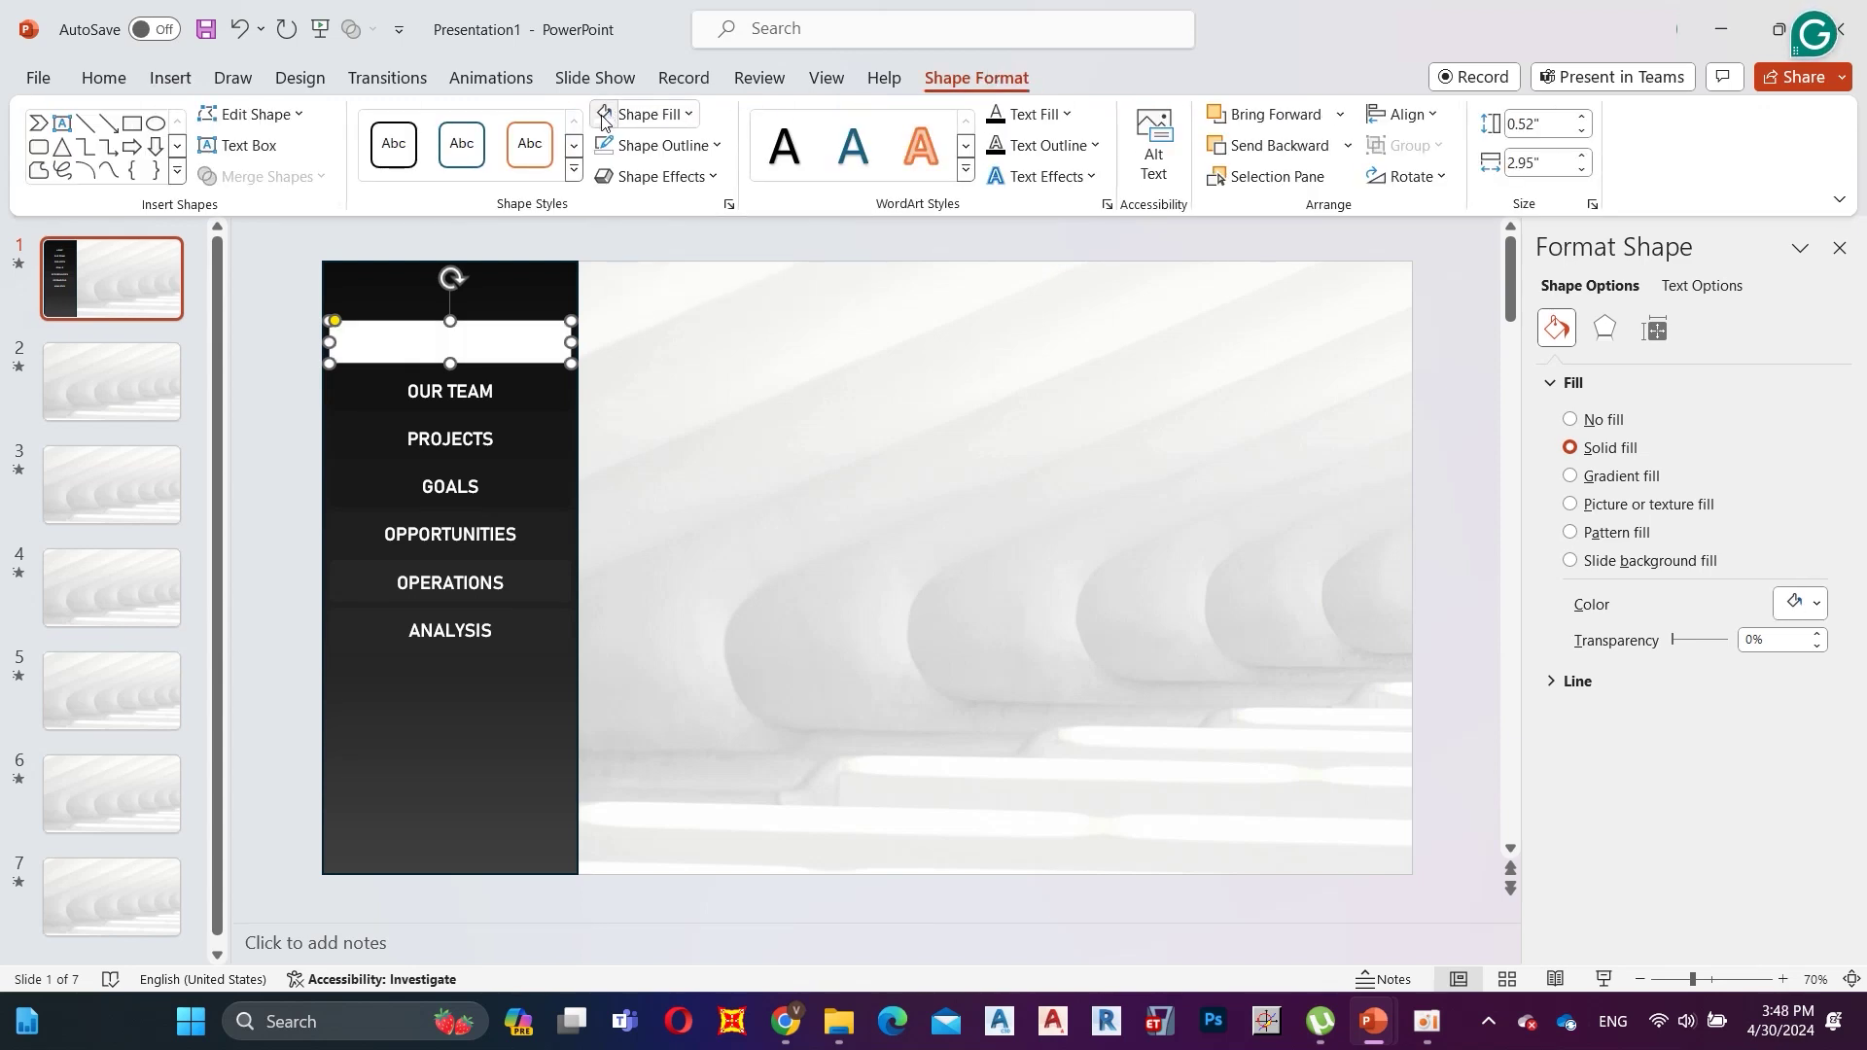
click(998, 116)
click(1013, 175)
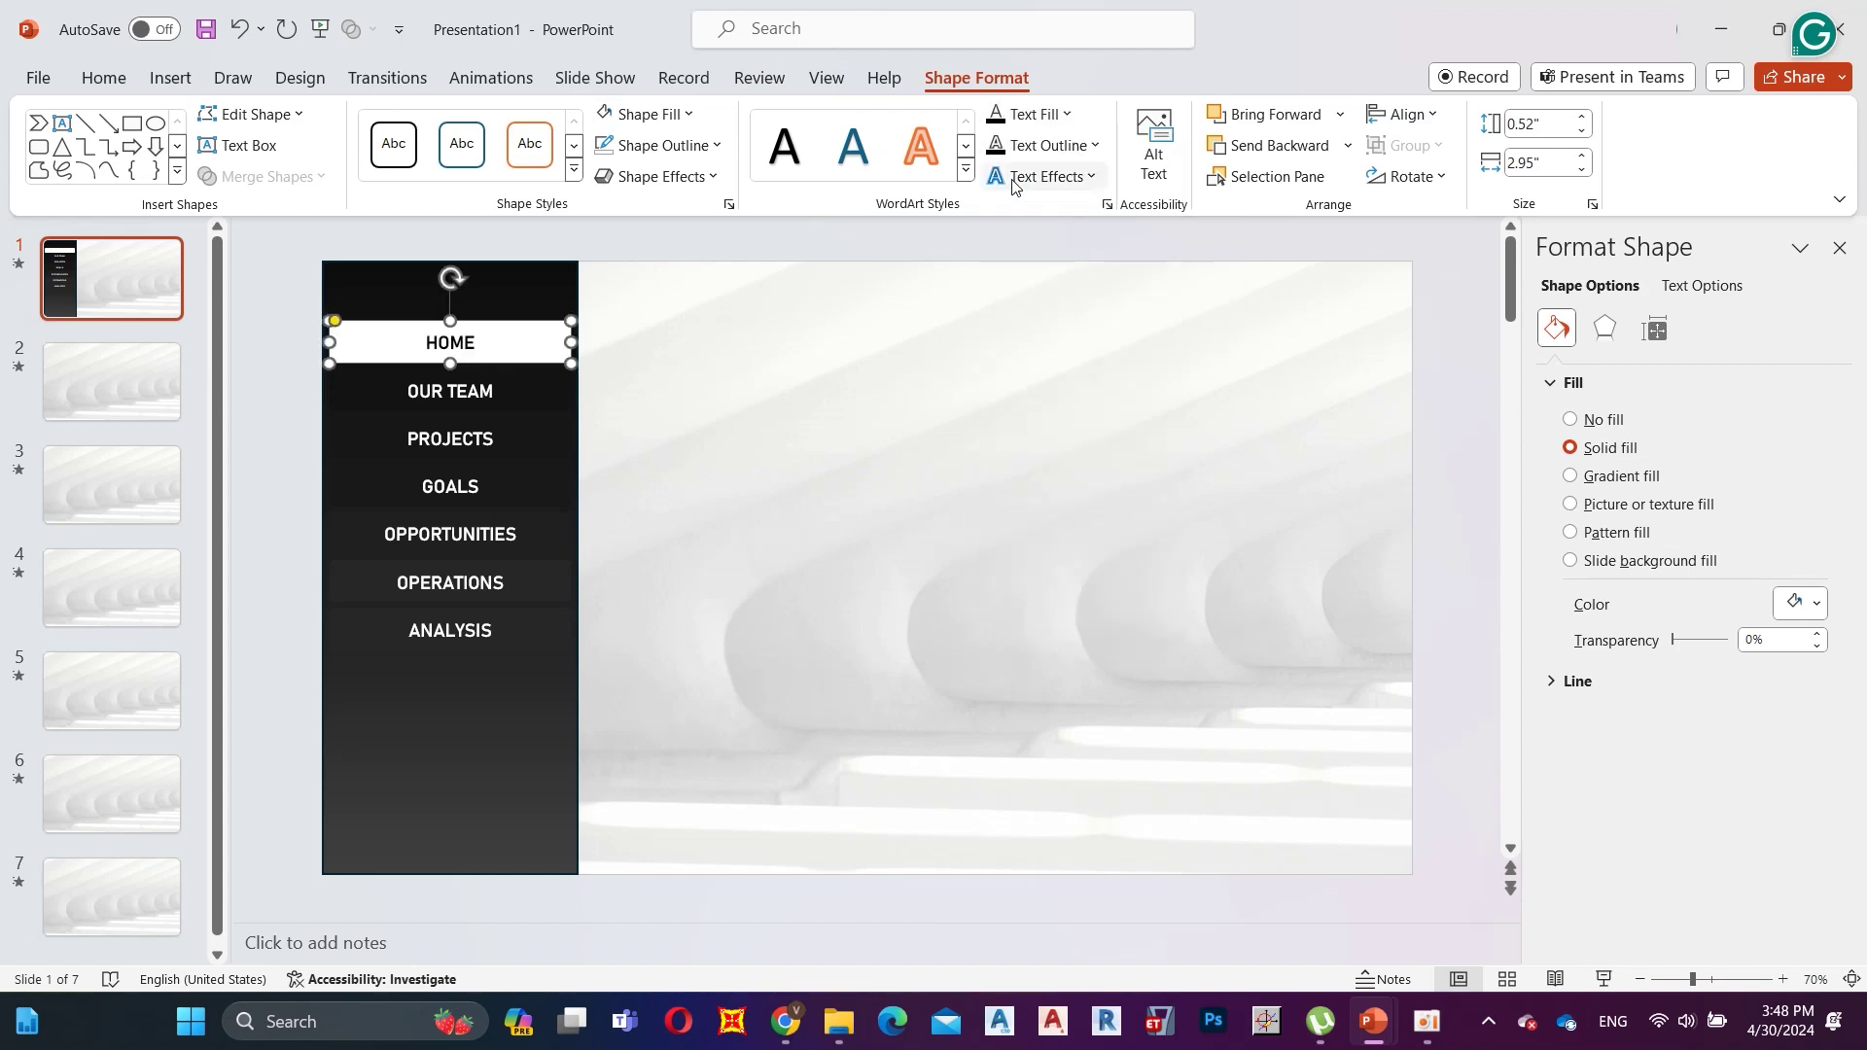
click(661, 755)
Copy all slide 1 sidebar shapes and paste them onto slide 2.
key(ctrl+a)
right_click(396, 274)
key(Escape)
click(129, 346)
right_click(405, 294)
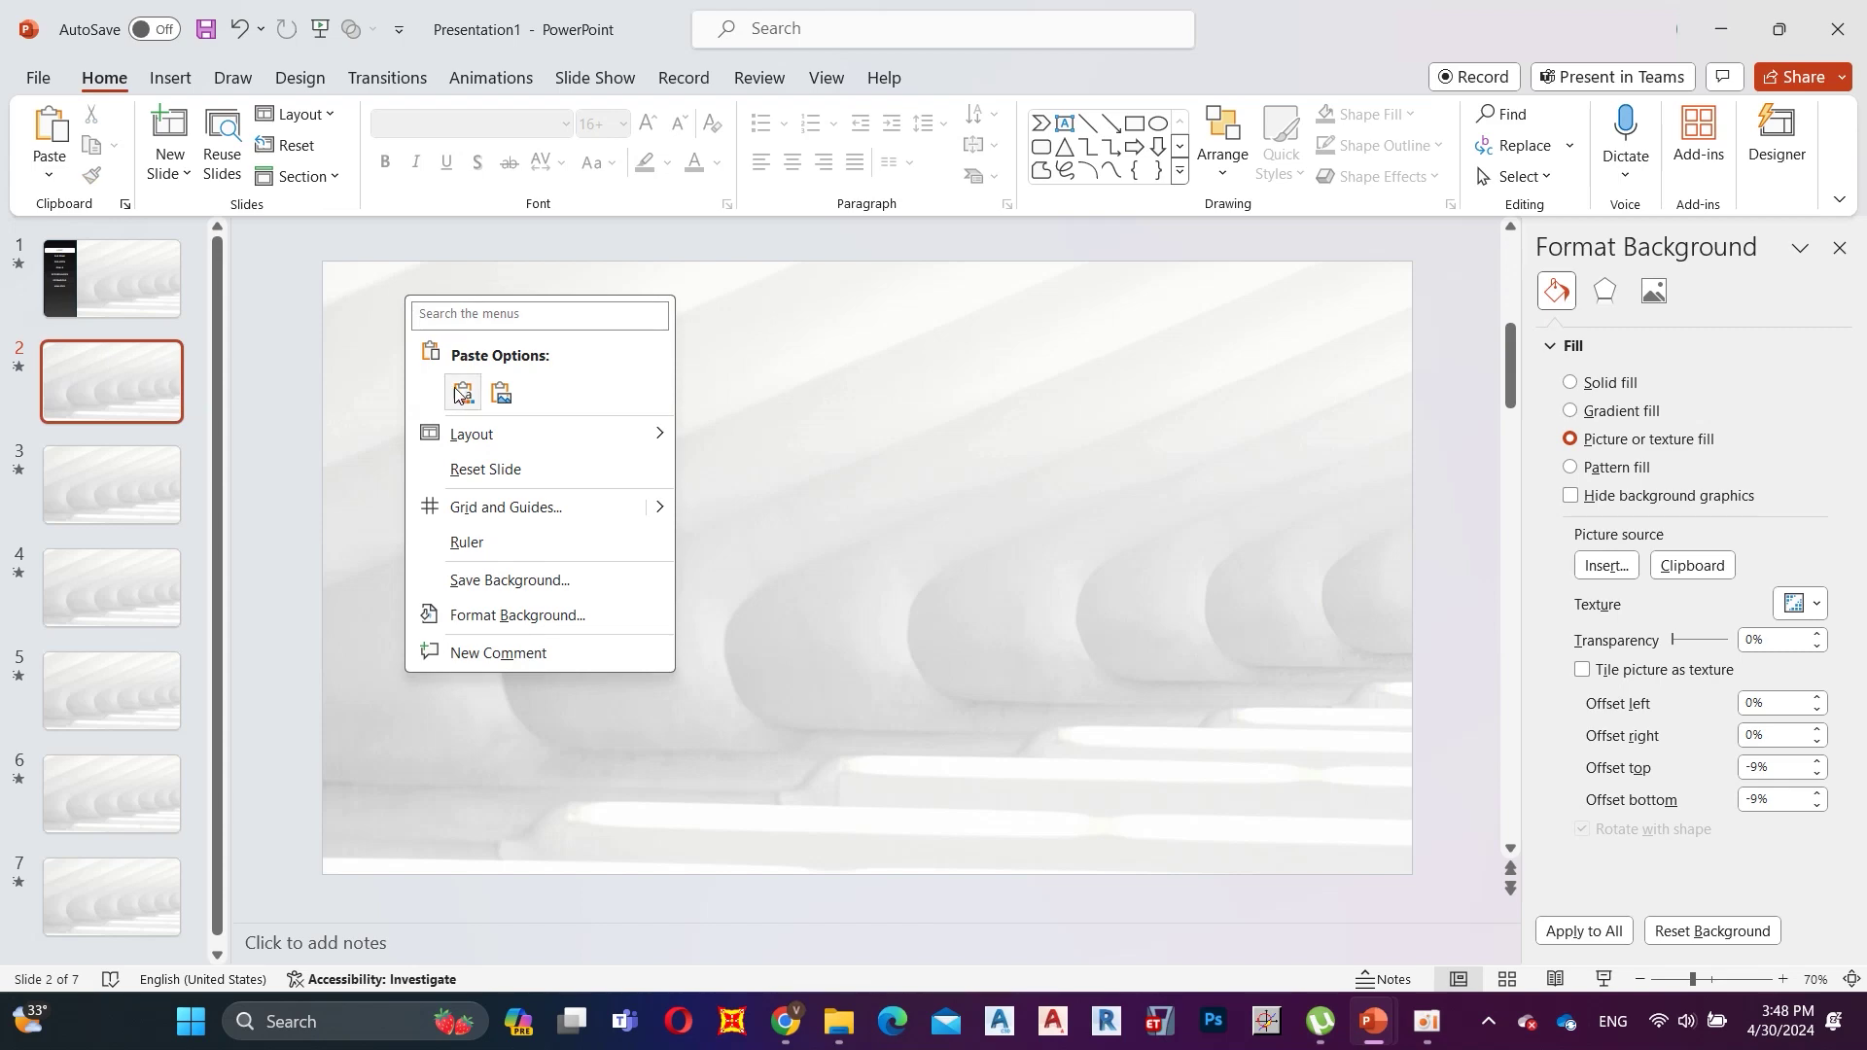
click(462, 392)
Paste the sidebar menu onto slides 3, 4 and 5.
click(132, 467)
right_click(357, 286)
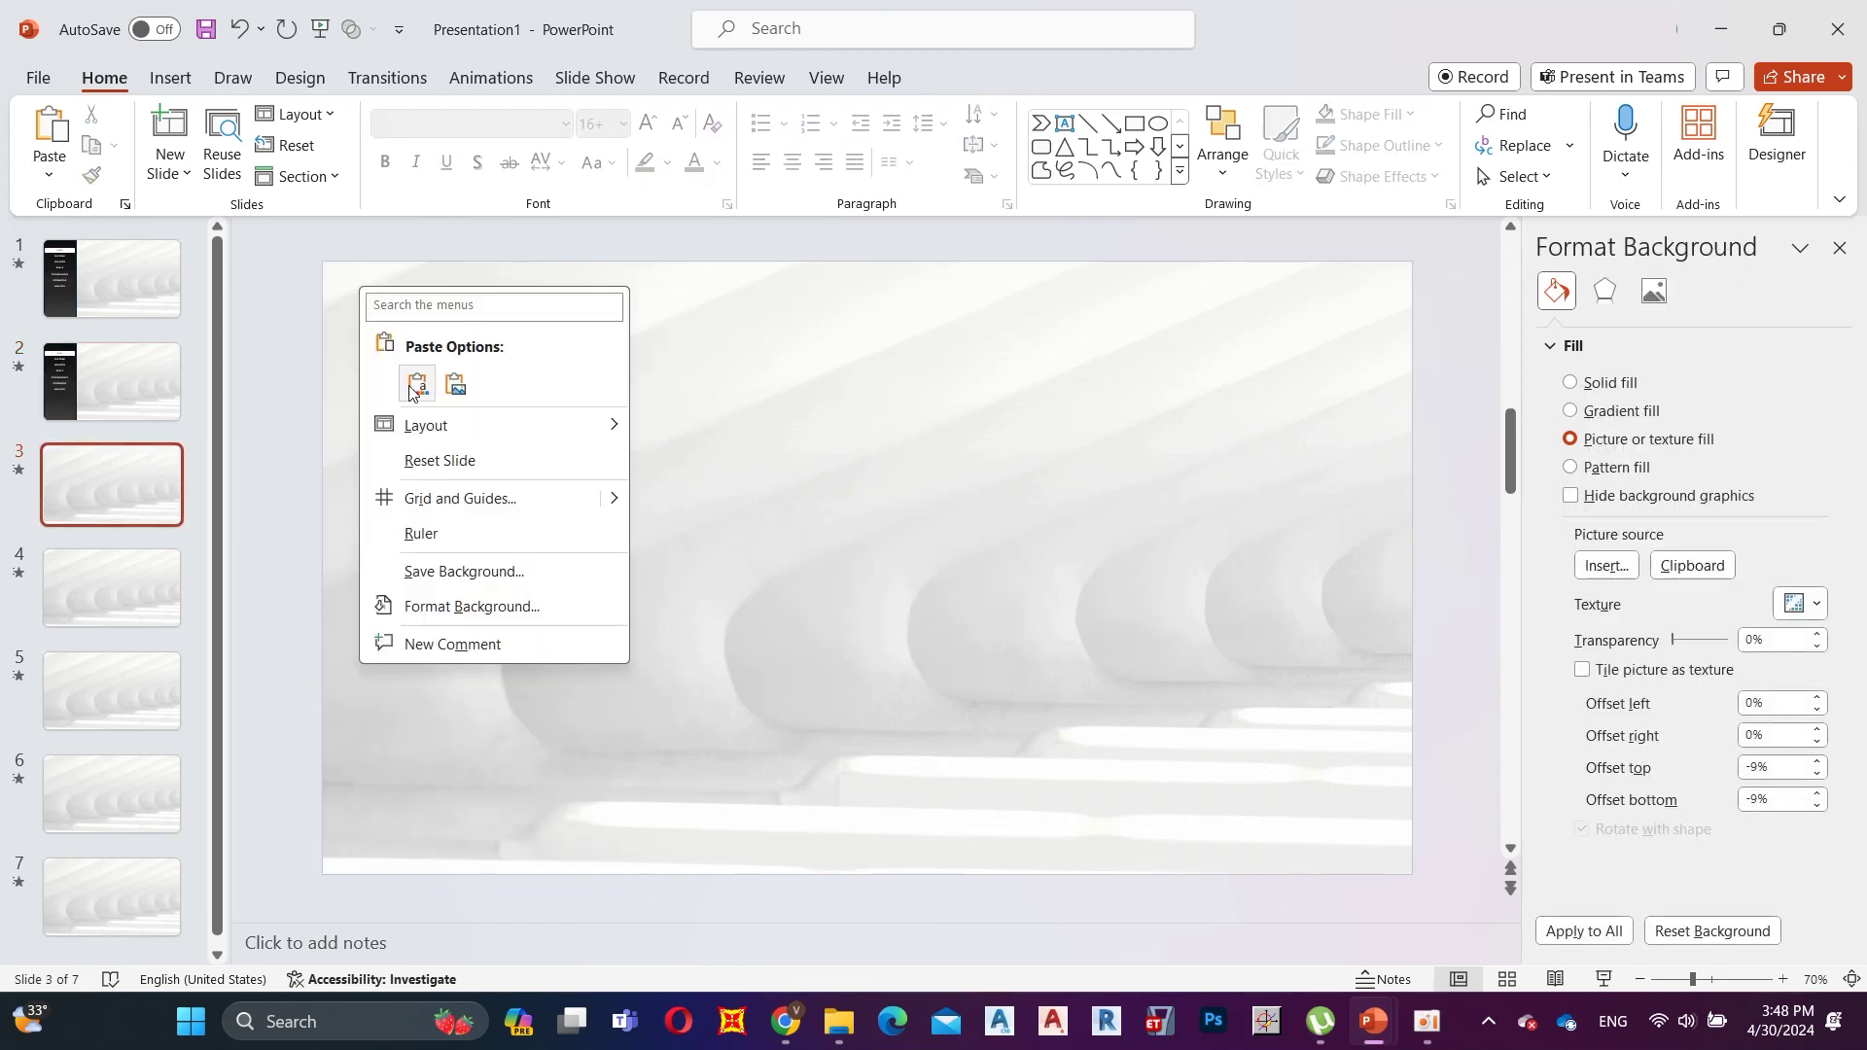
click(416, 380)
click(72, 595)
right_click(402, 338)
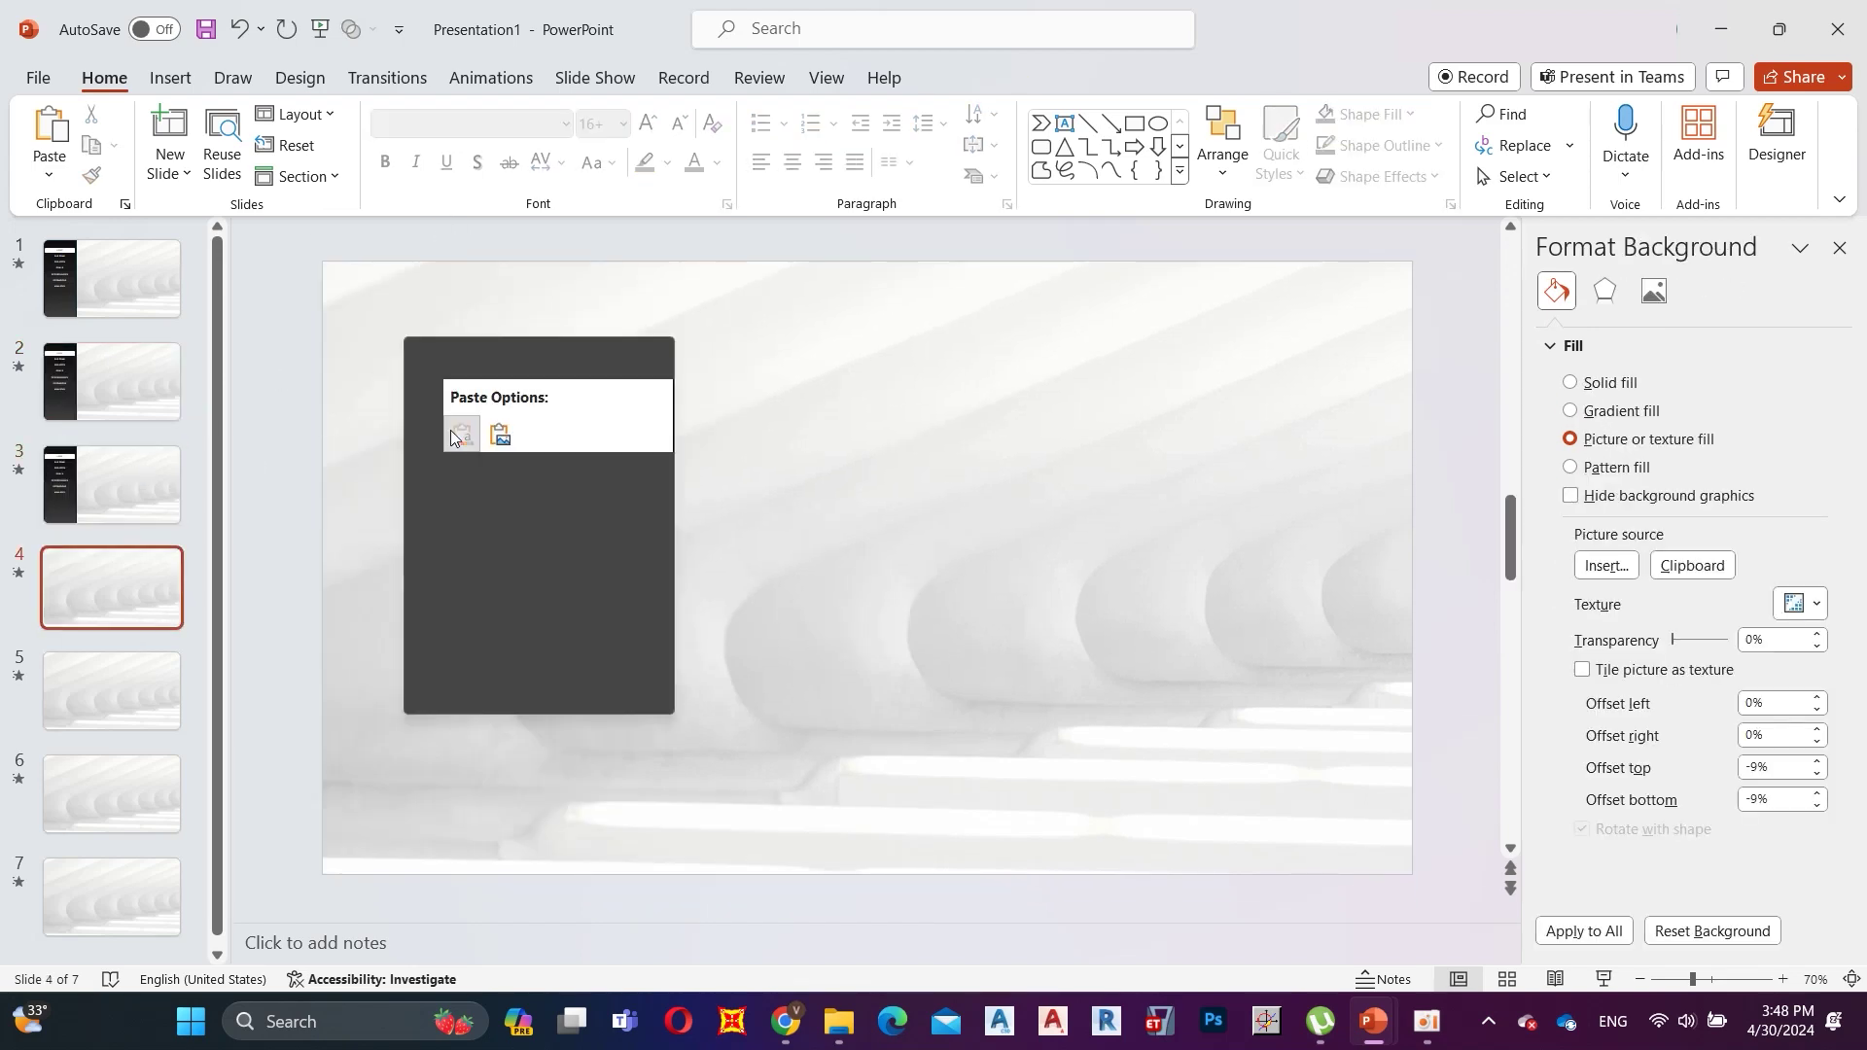
click(451, 430)
click(127, 679)
right_click(370, 276)
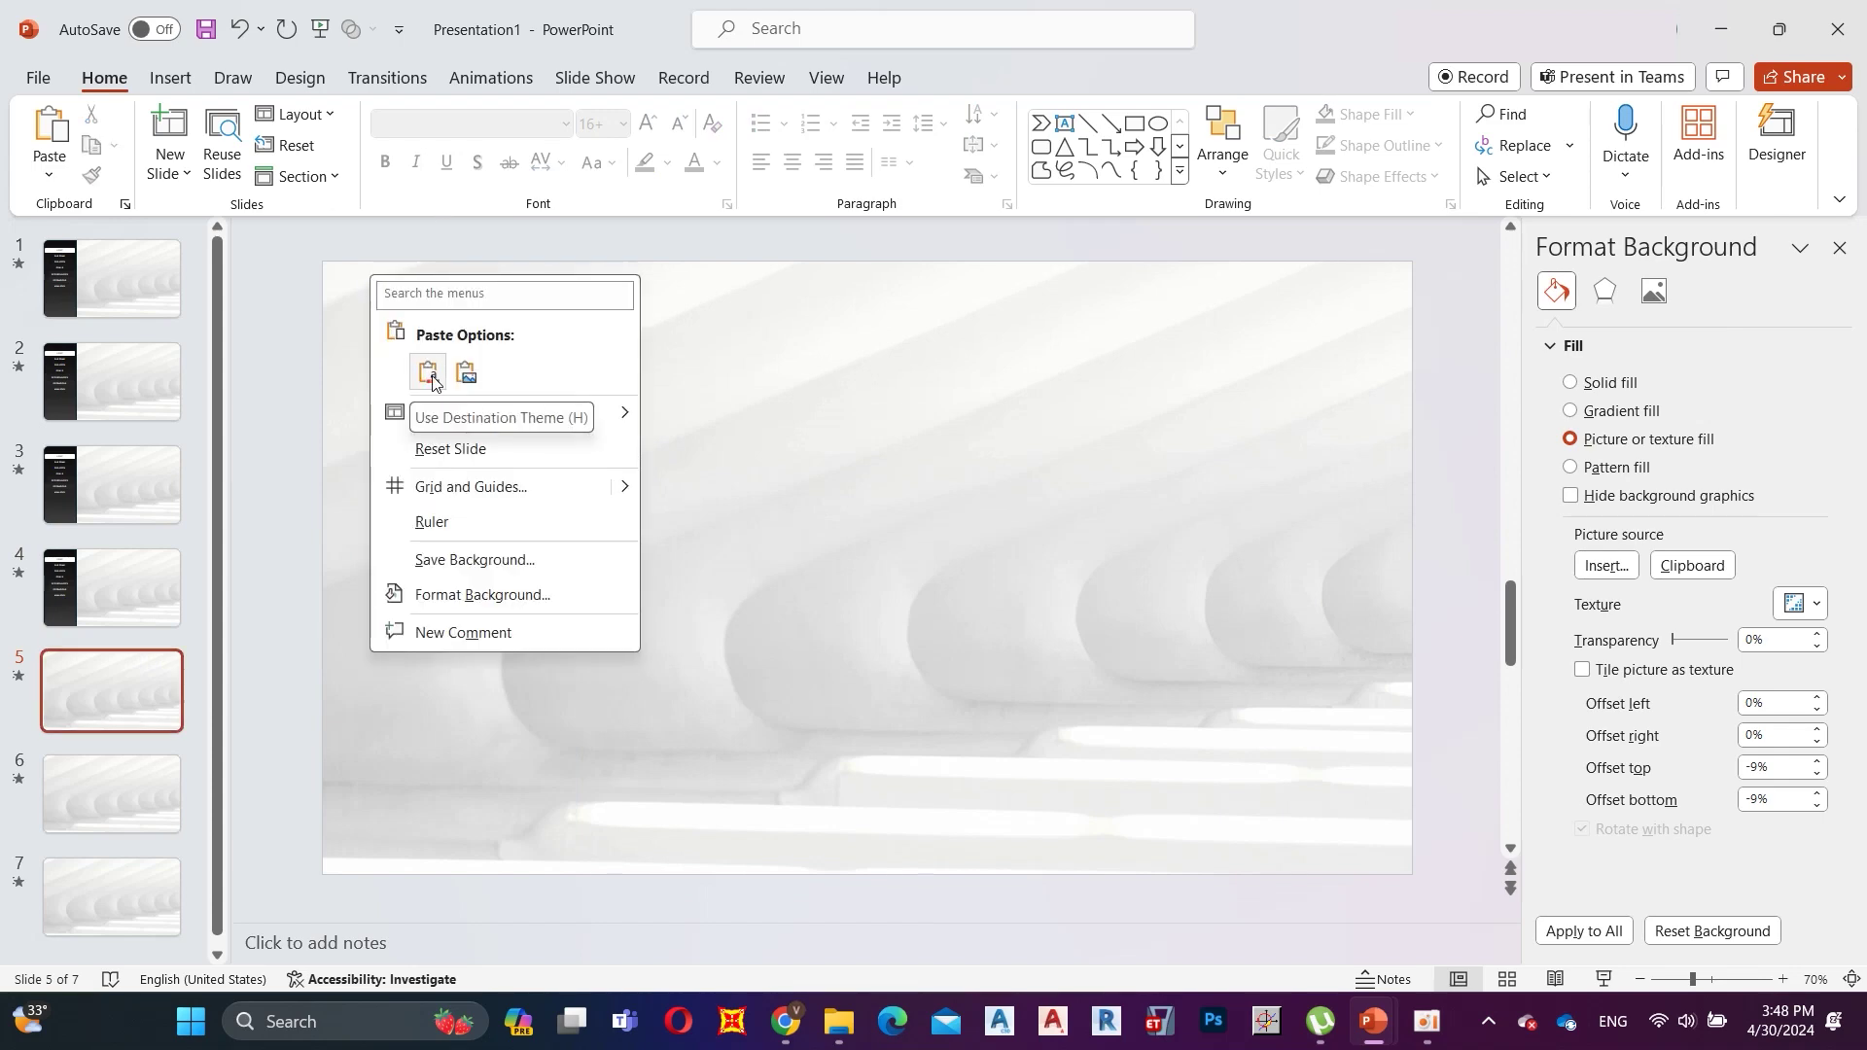
click(431, 371)
Paste the sidebar menu onto slides 6 and 7.
click(148, 796)
right_click(360, 393)
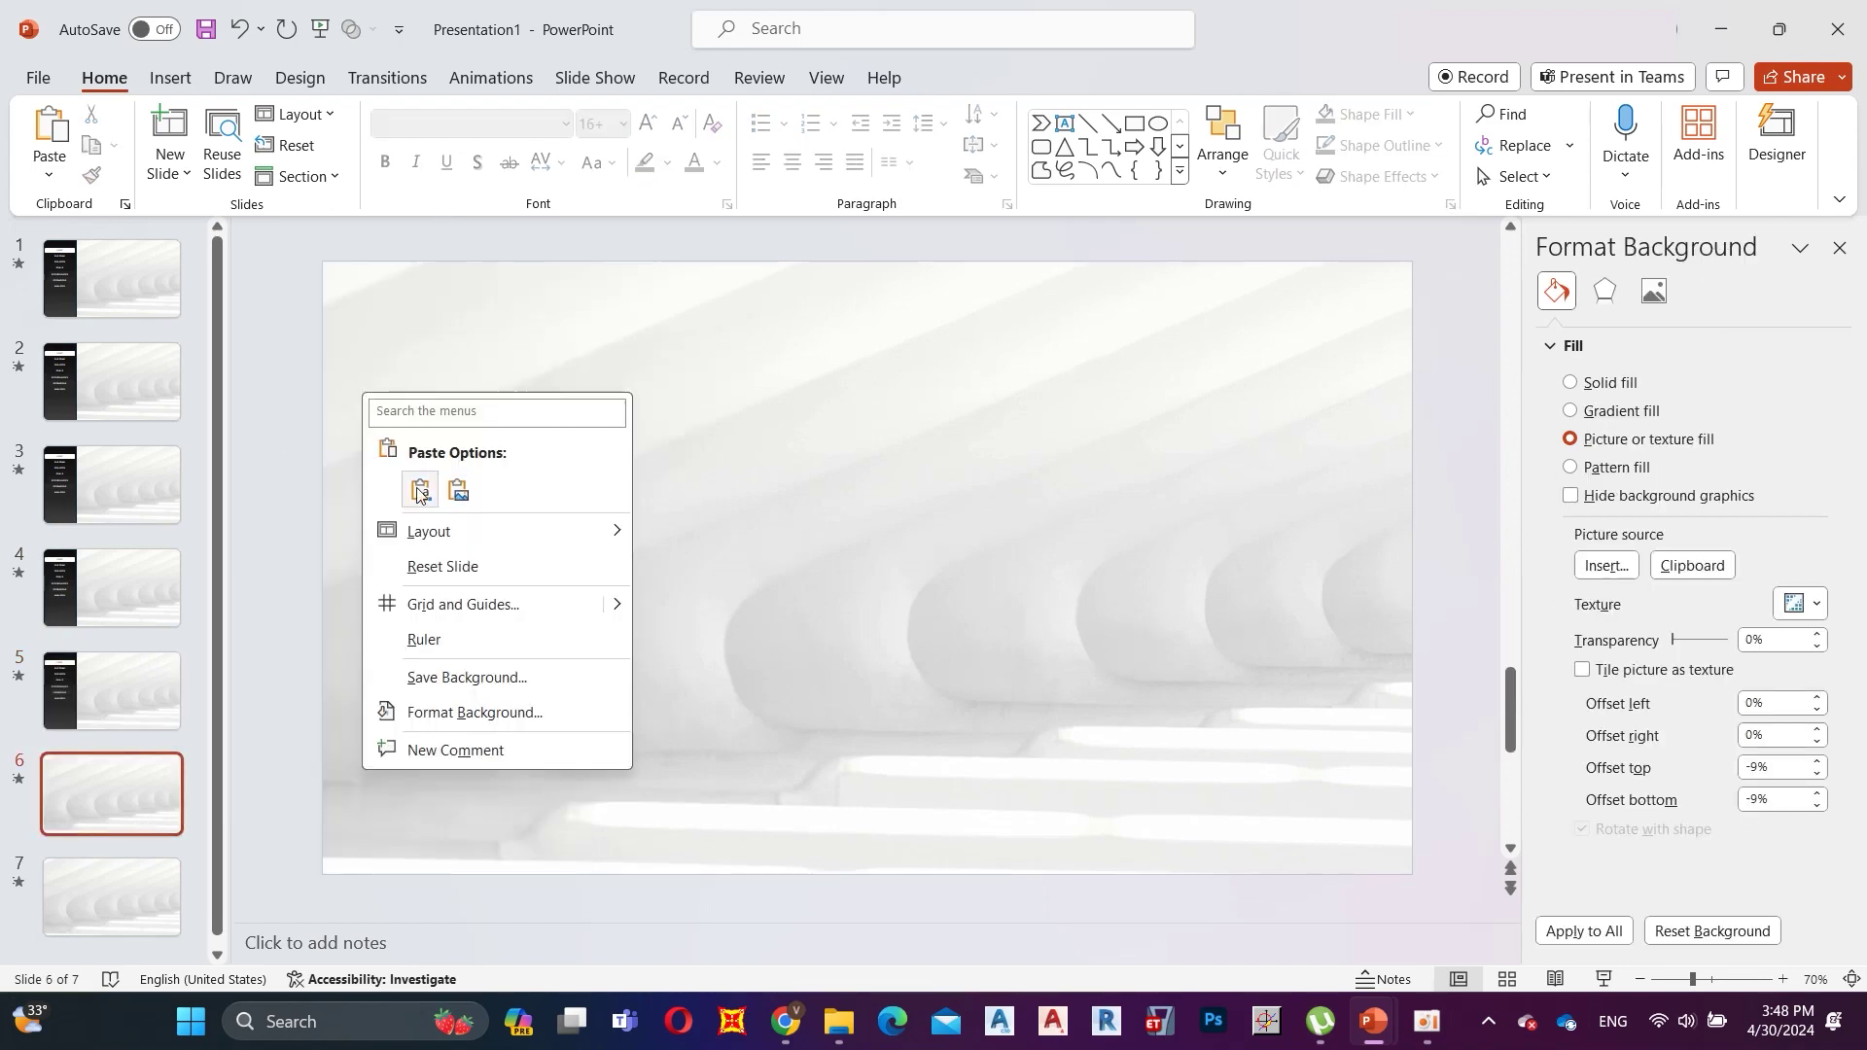
click(417, 487)
click(142, 886)
right_click(359, 341)
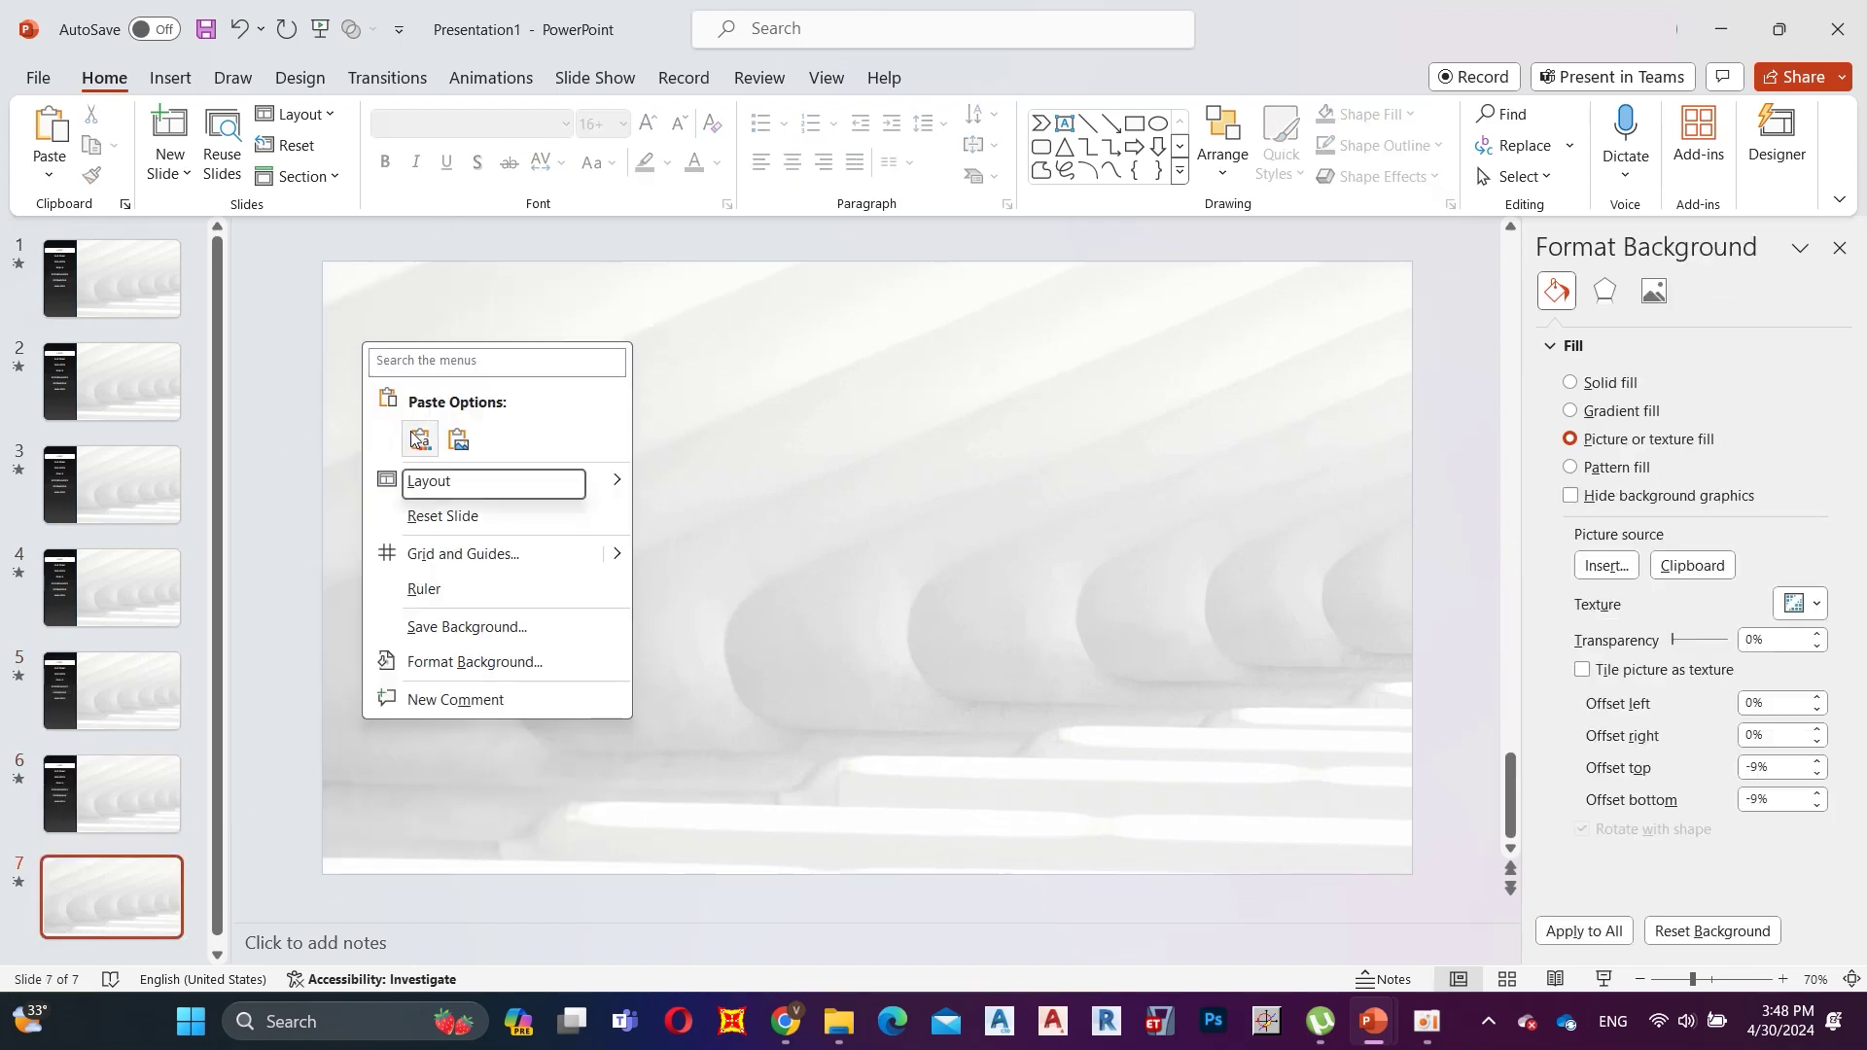
click(410, 430)
scroll(662, 429, up, 5)
On slide 2, make OUR TEAM white with black text and HOME black with white text.
click(510, 389)
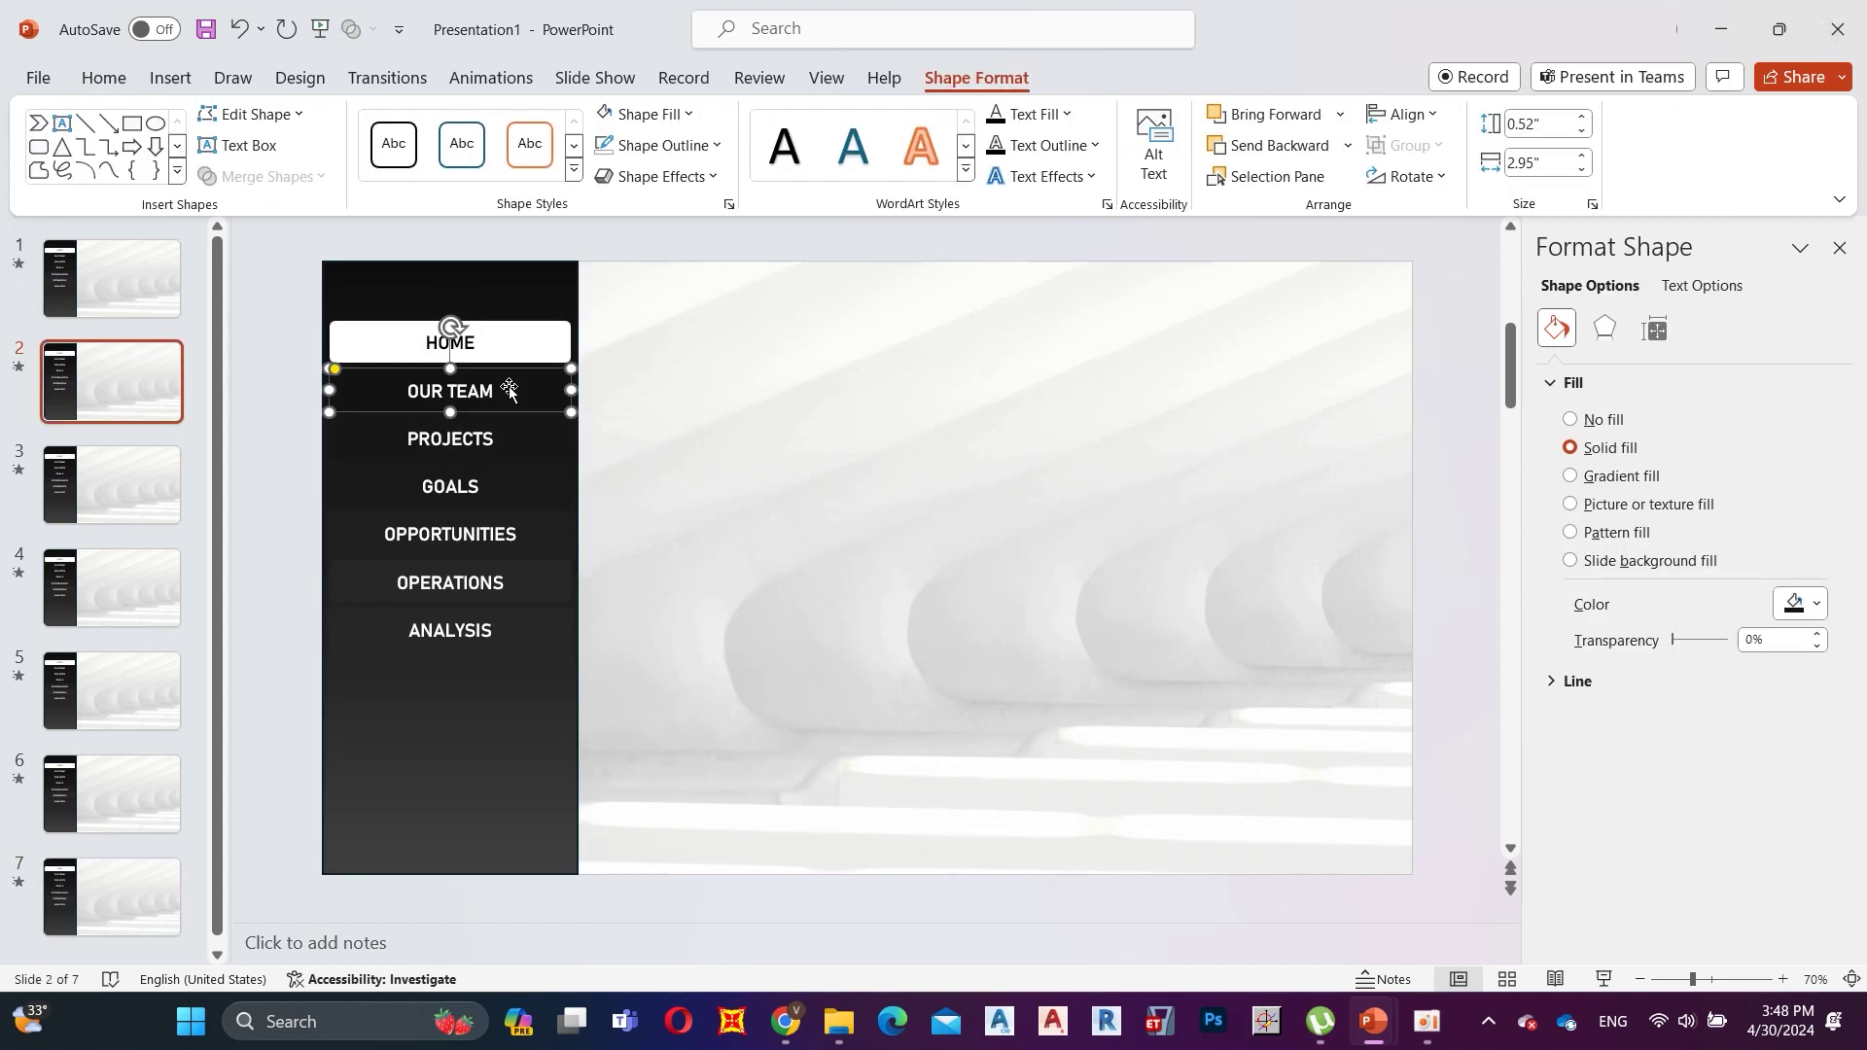
click(999, 115)
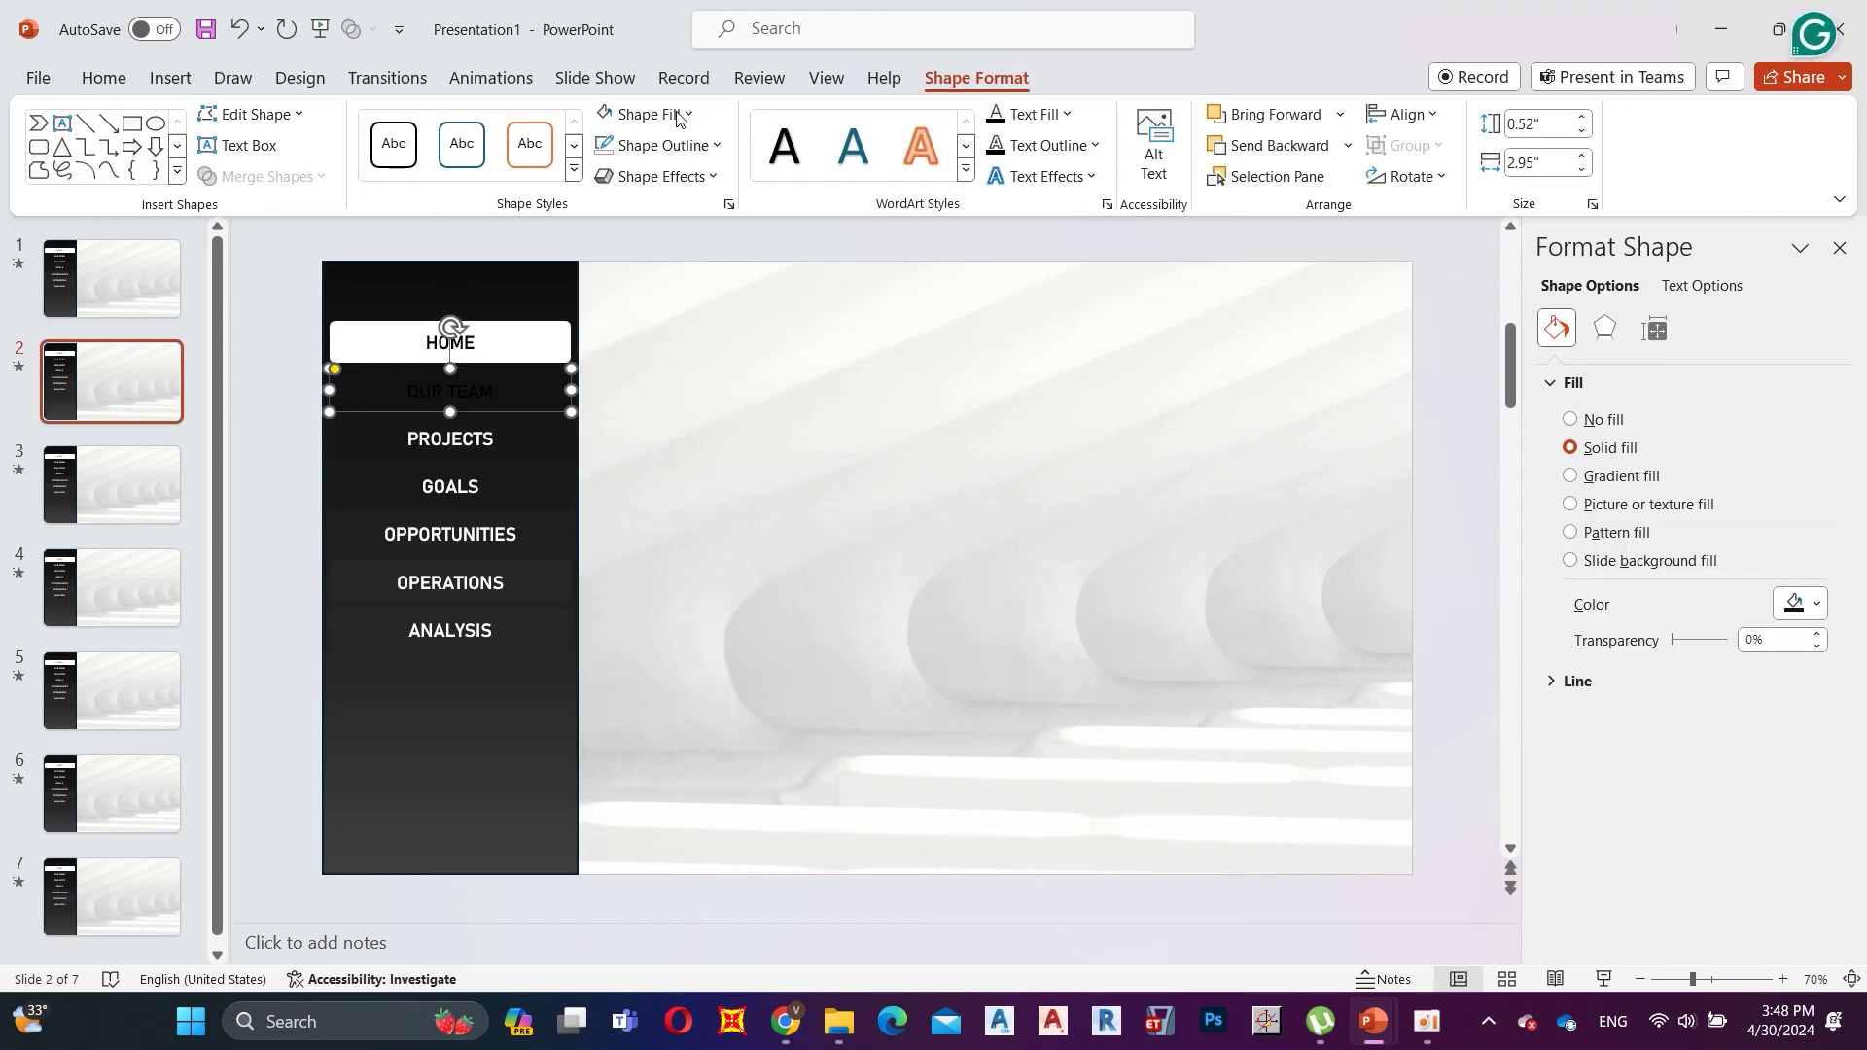
click(617, 115)
click(508, 349)
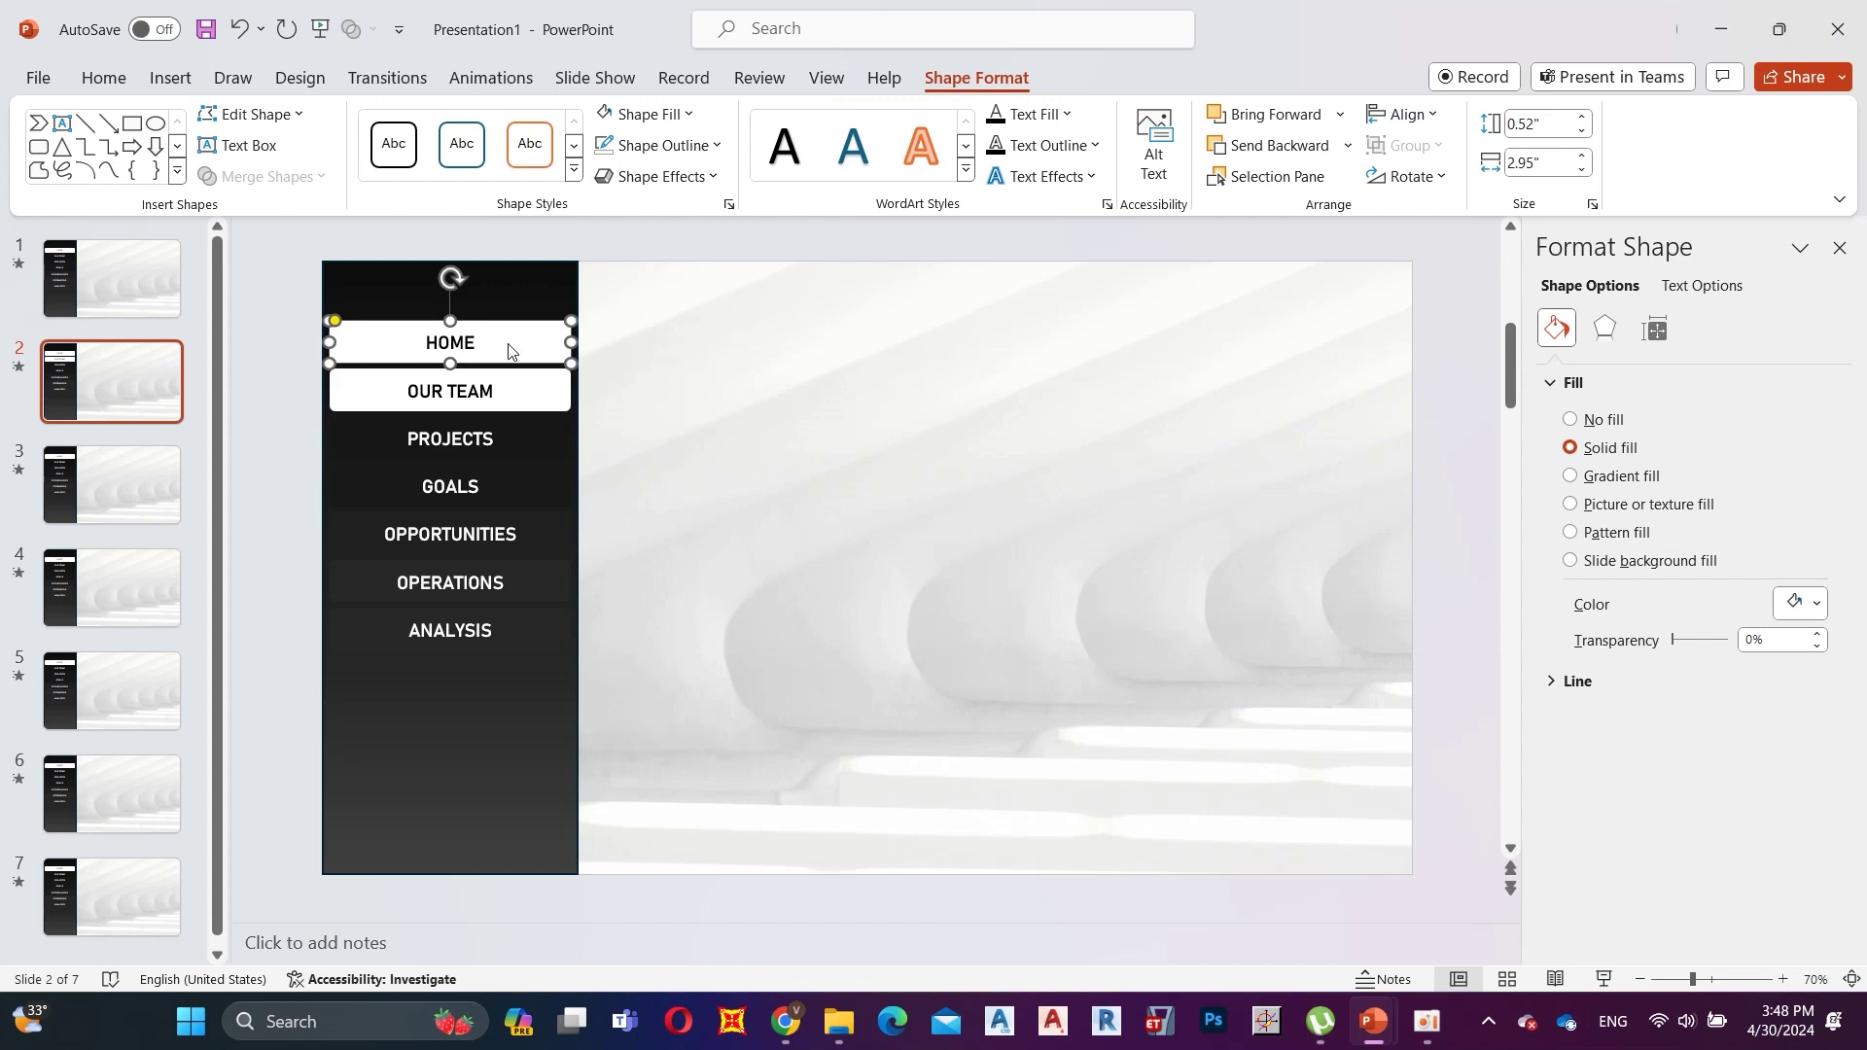
click(646, 114)
click(629, 179)
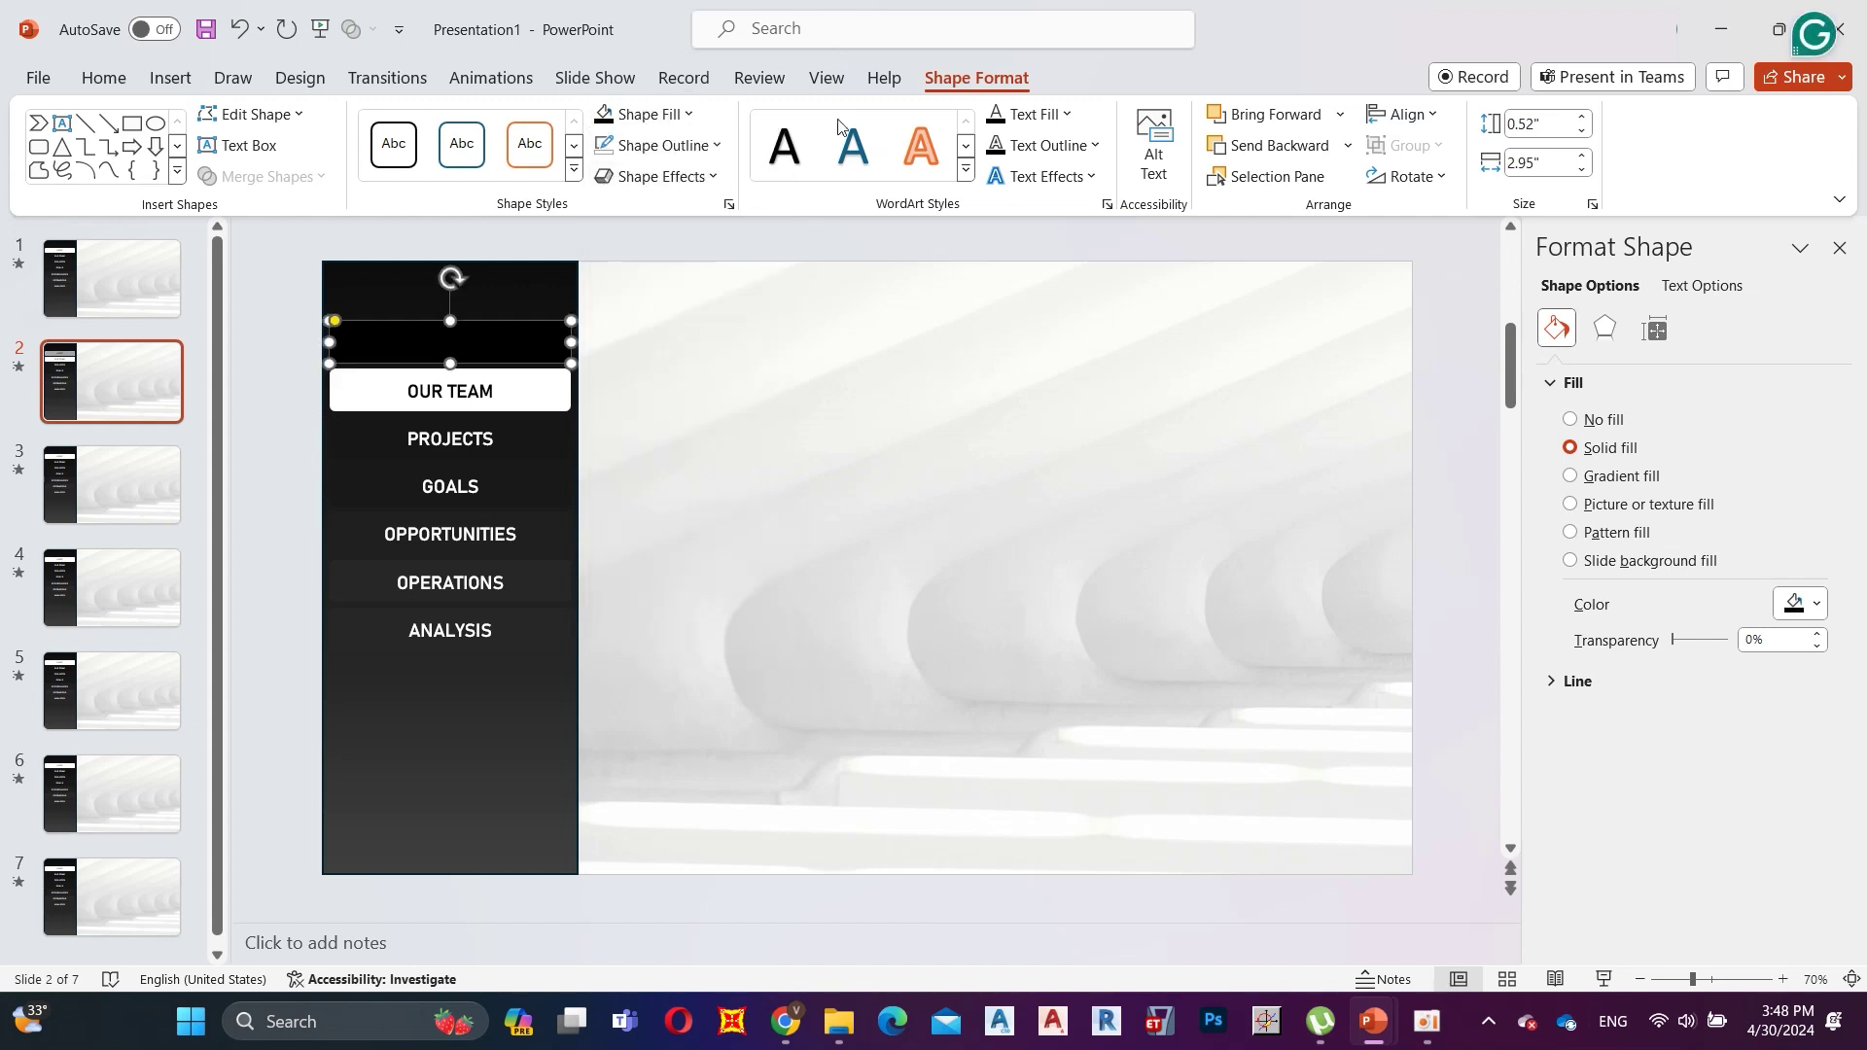
click(1030, 117)
click(1000, 173)
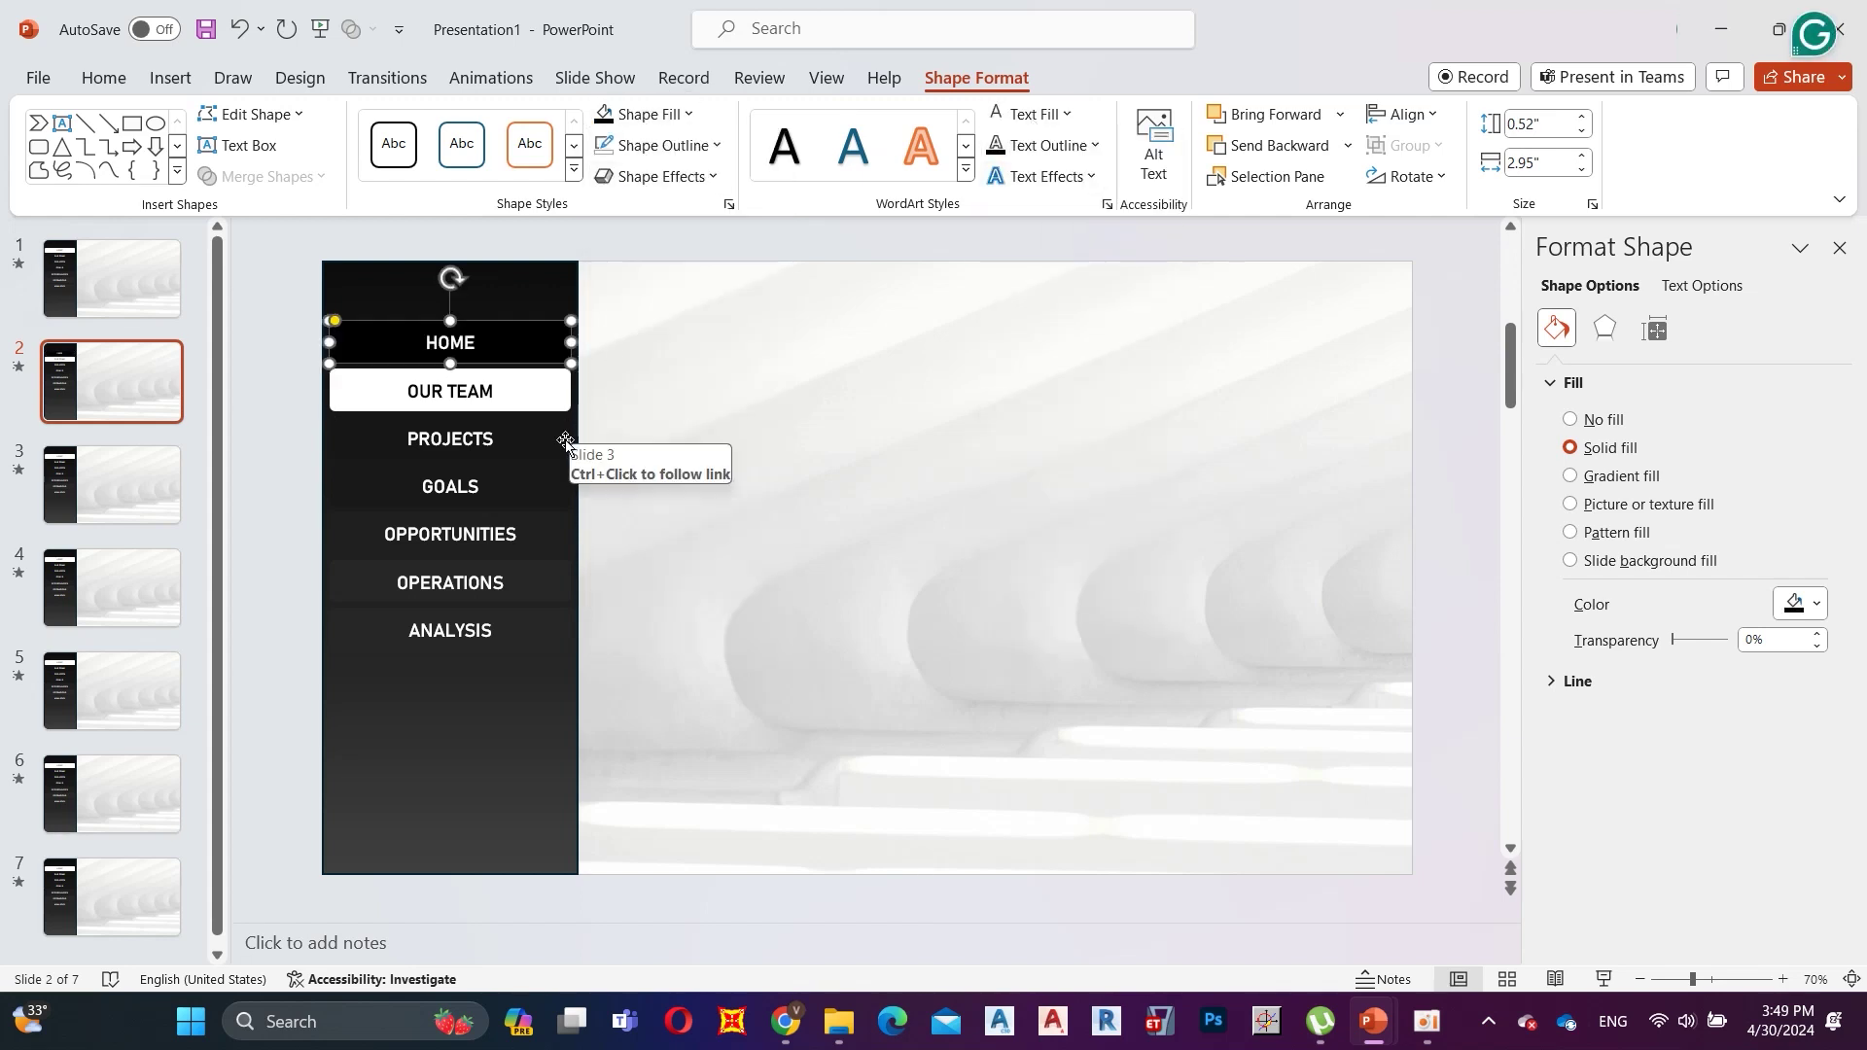
On slide 3, fill HOME black and make PROJECTS white with black text.
click(93, 489)
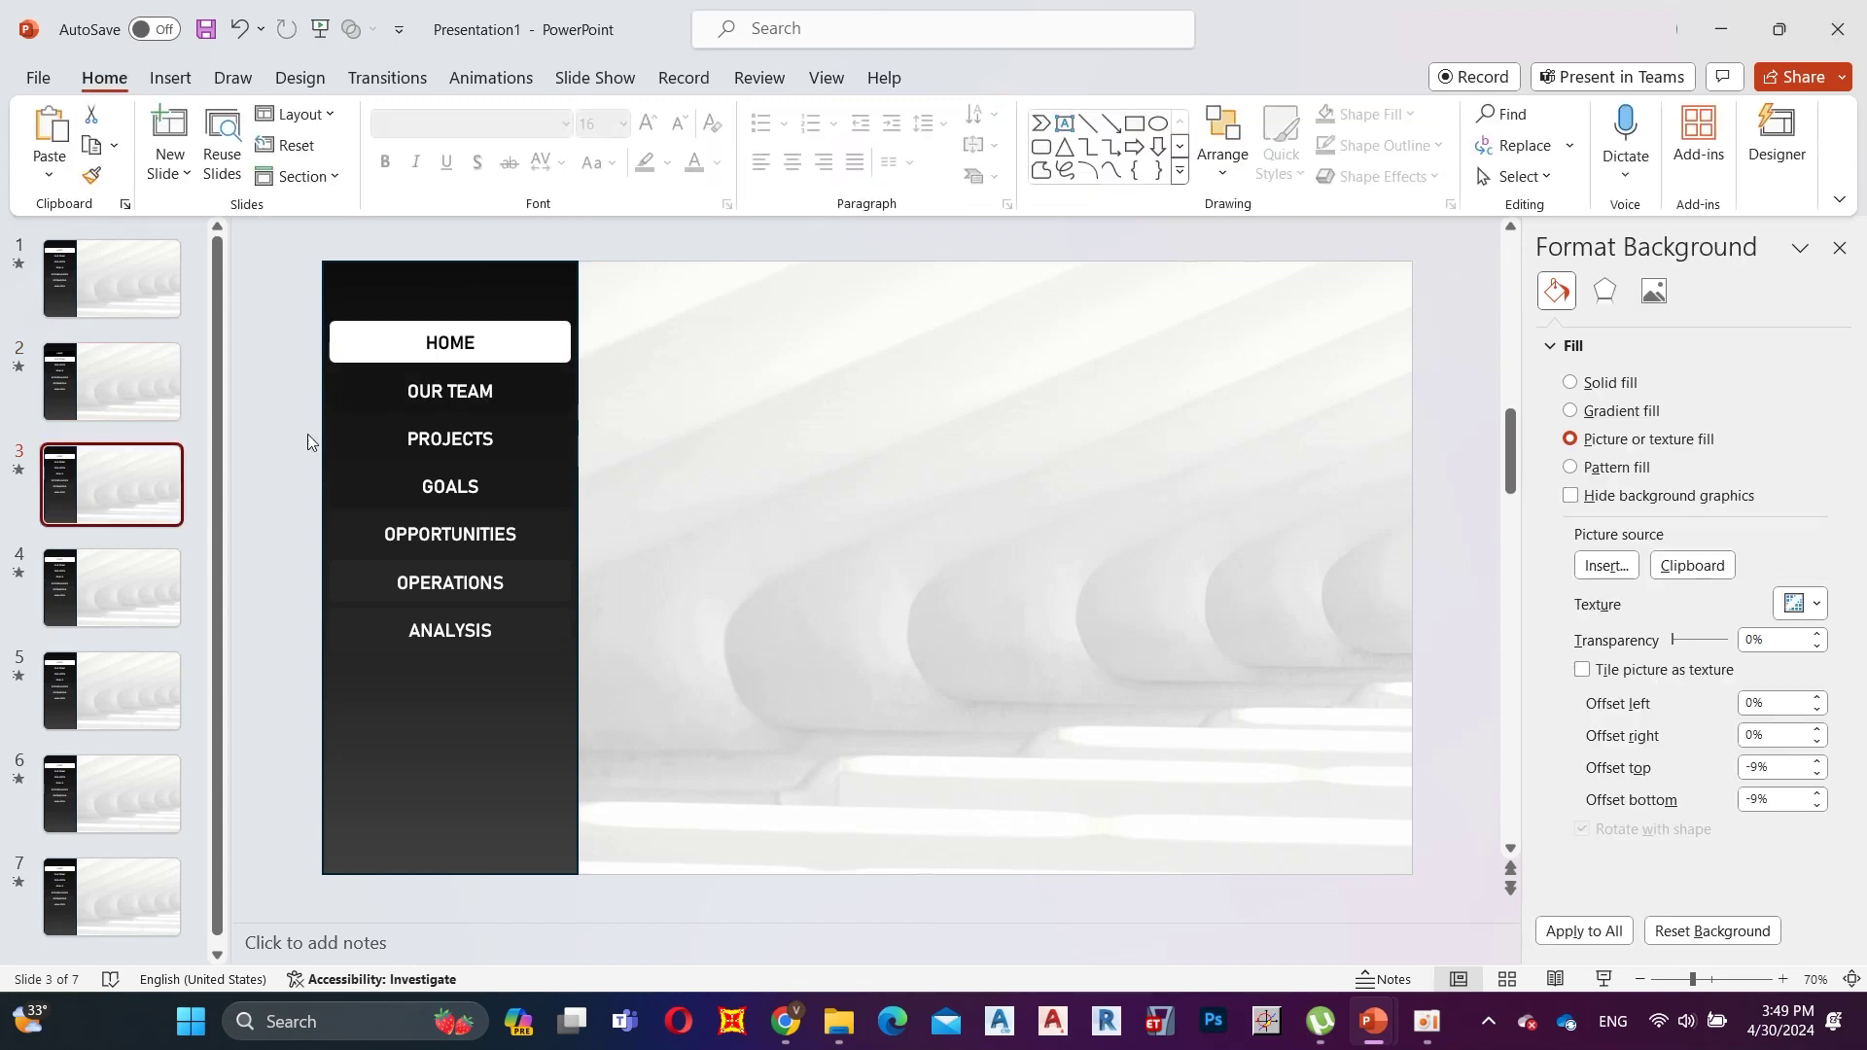
click(522, 350)
click(976, 78)
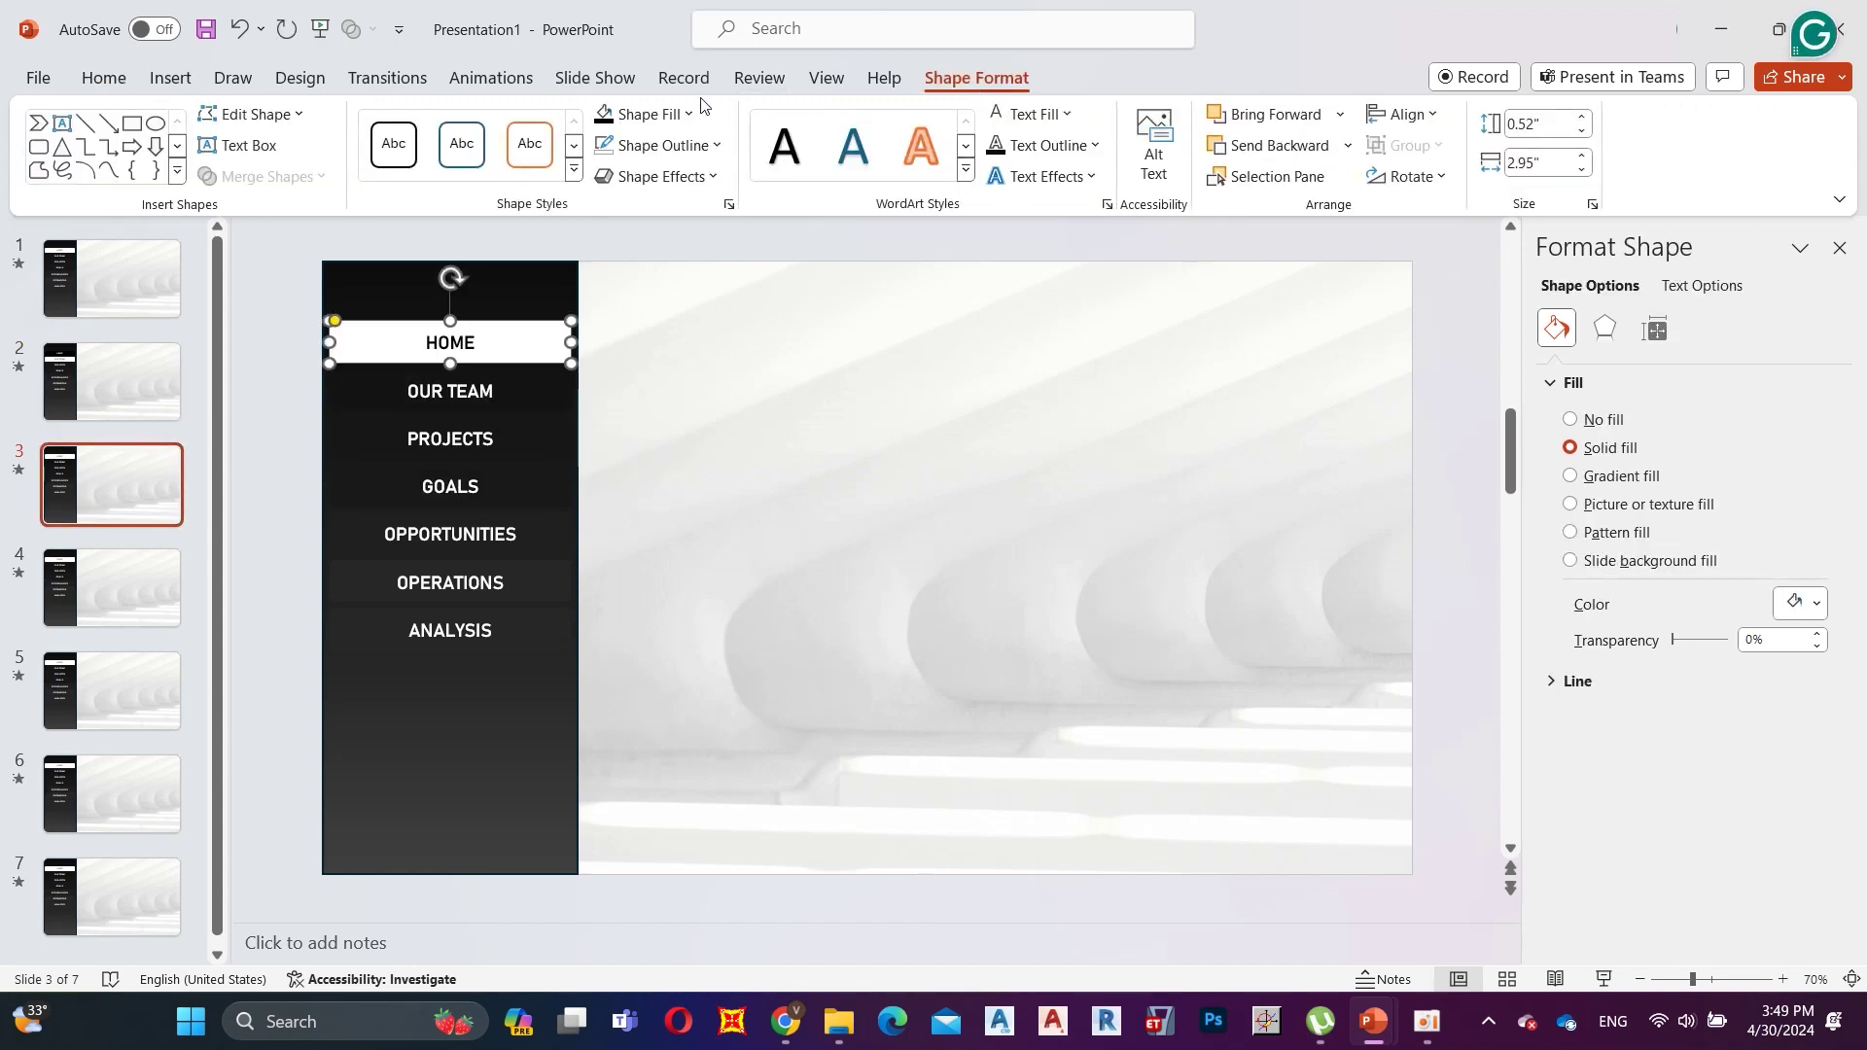
click(604, 114)
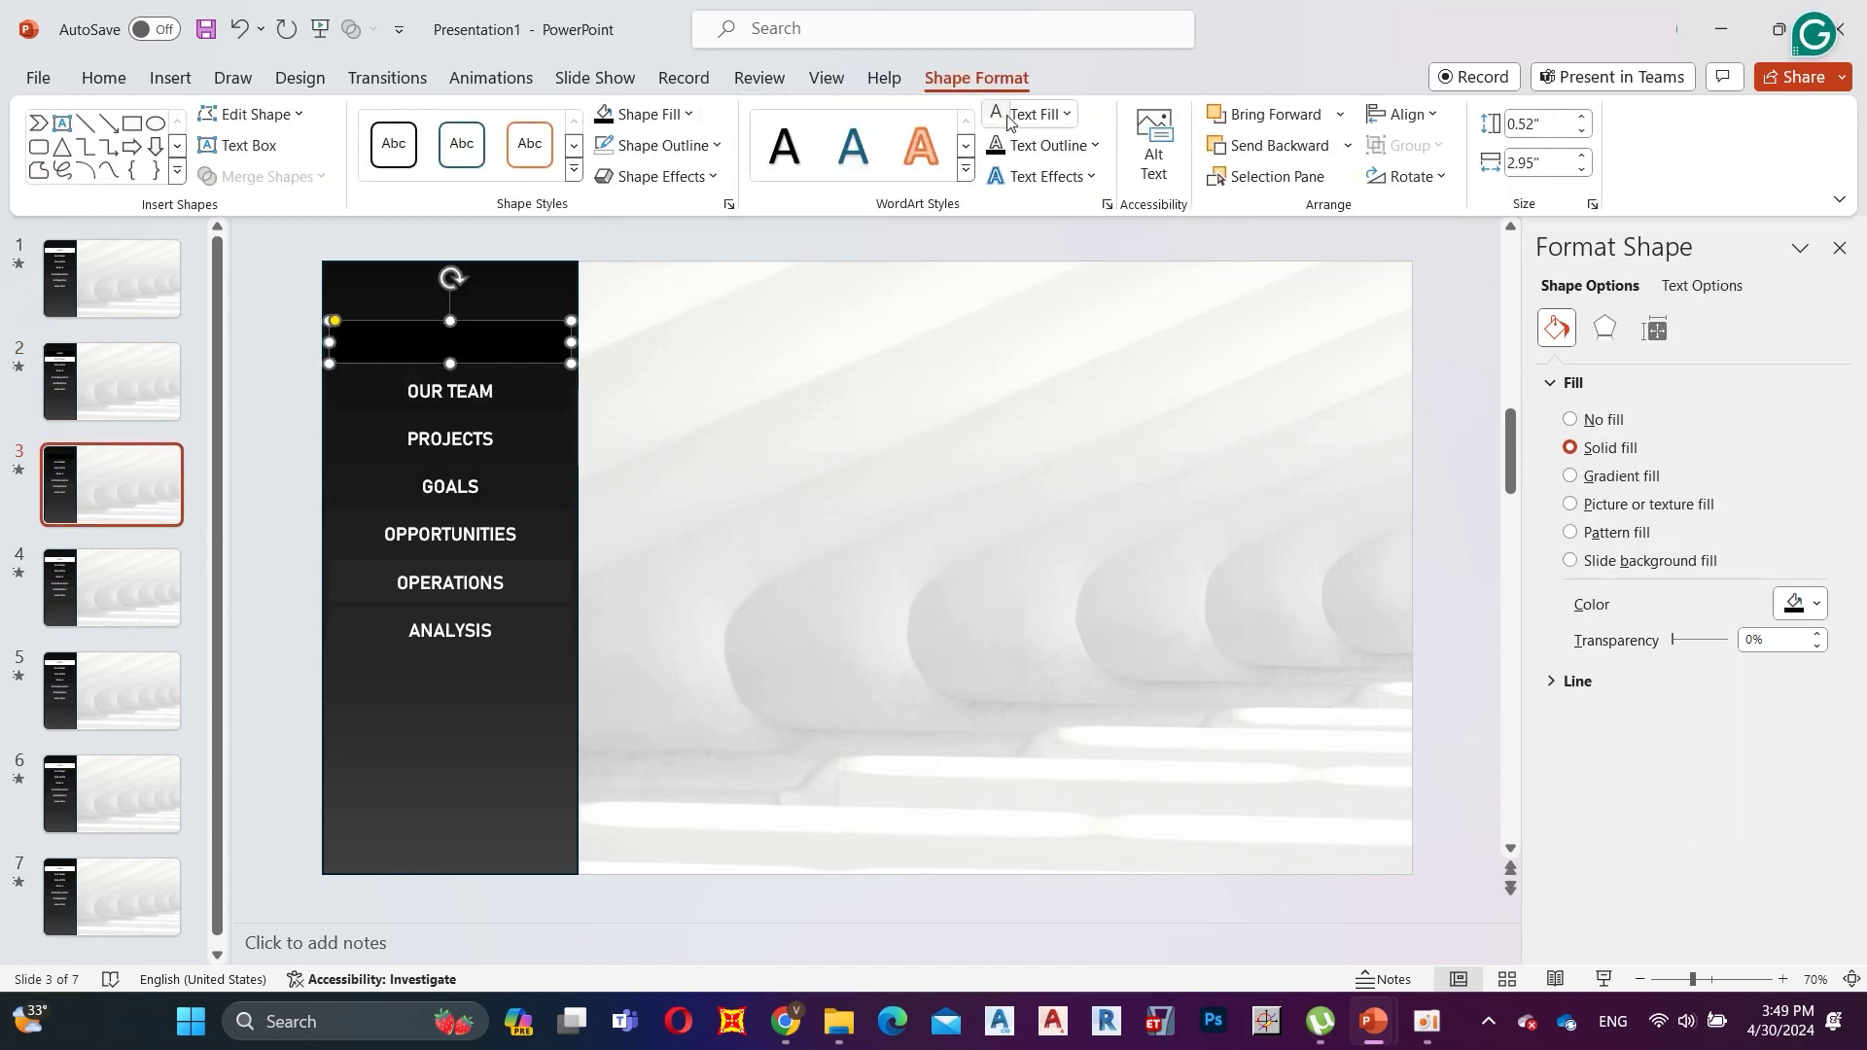
click(517, 436)
click(1067, 114)
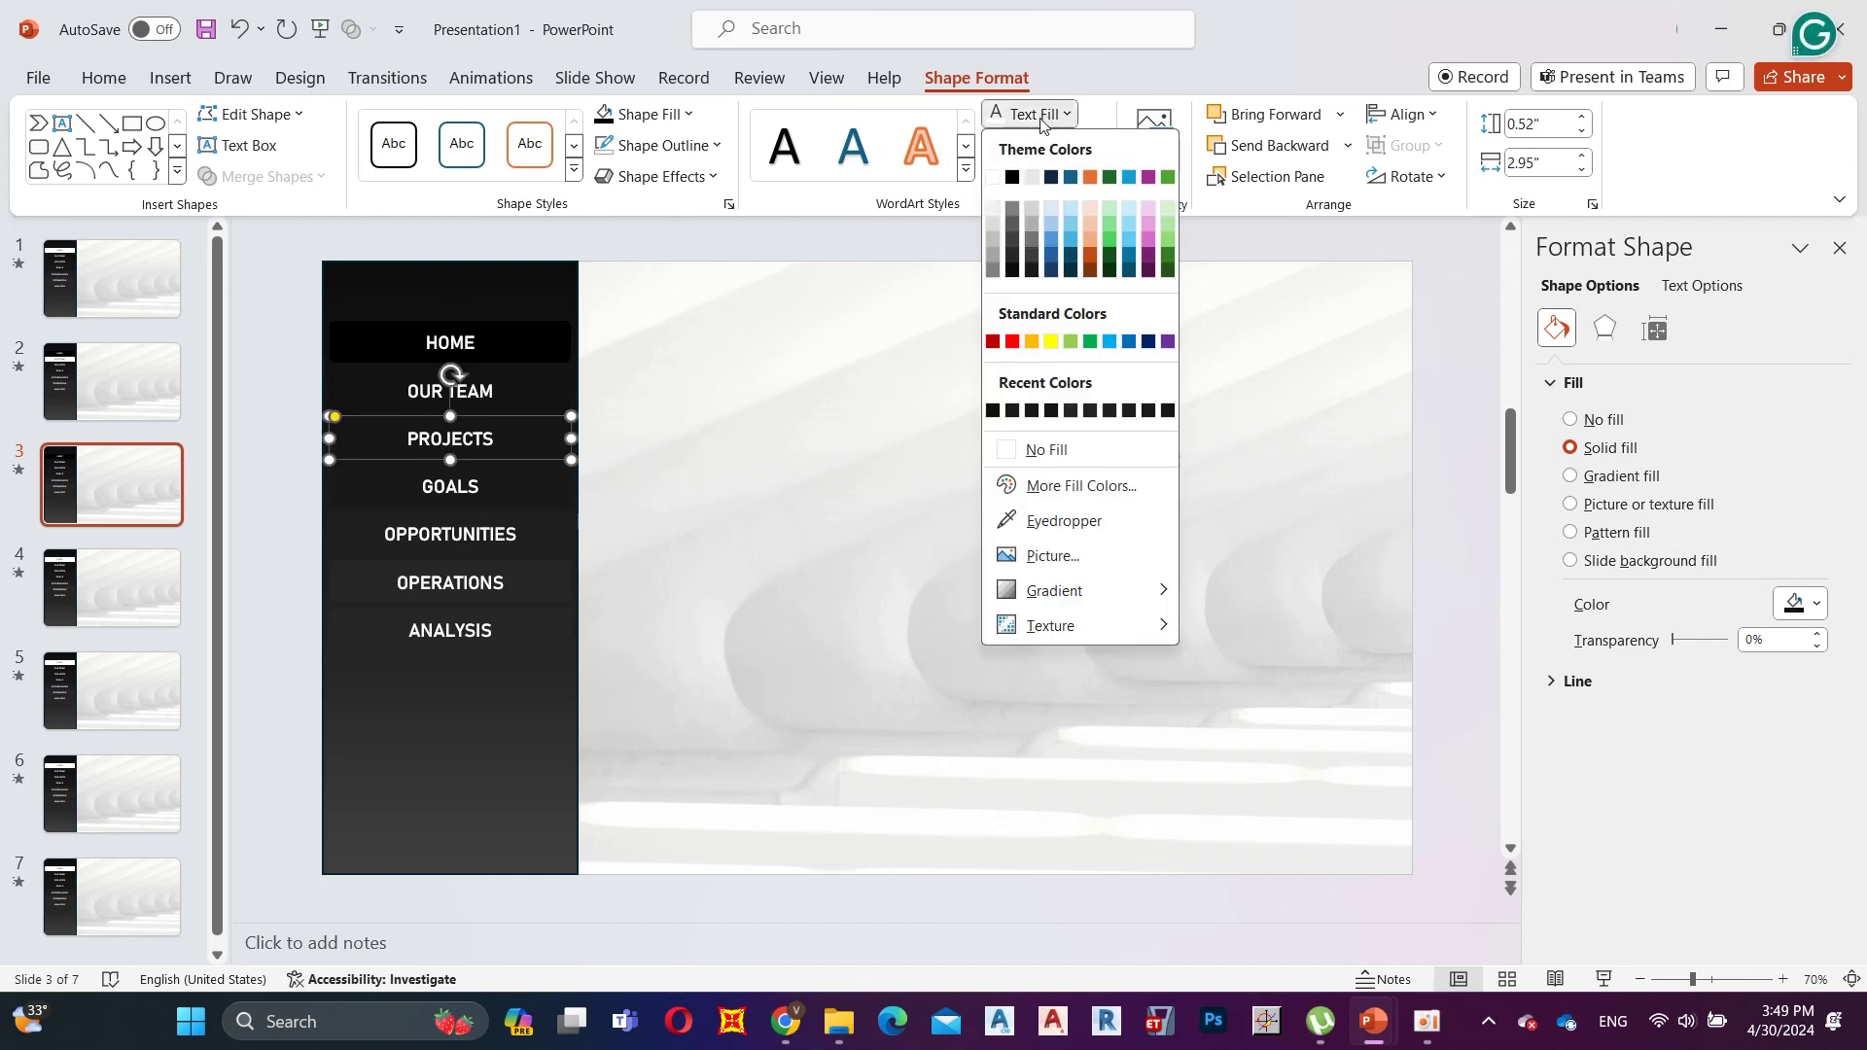
click(1011, 177)
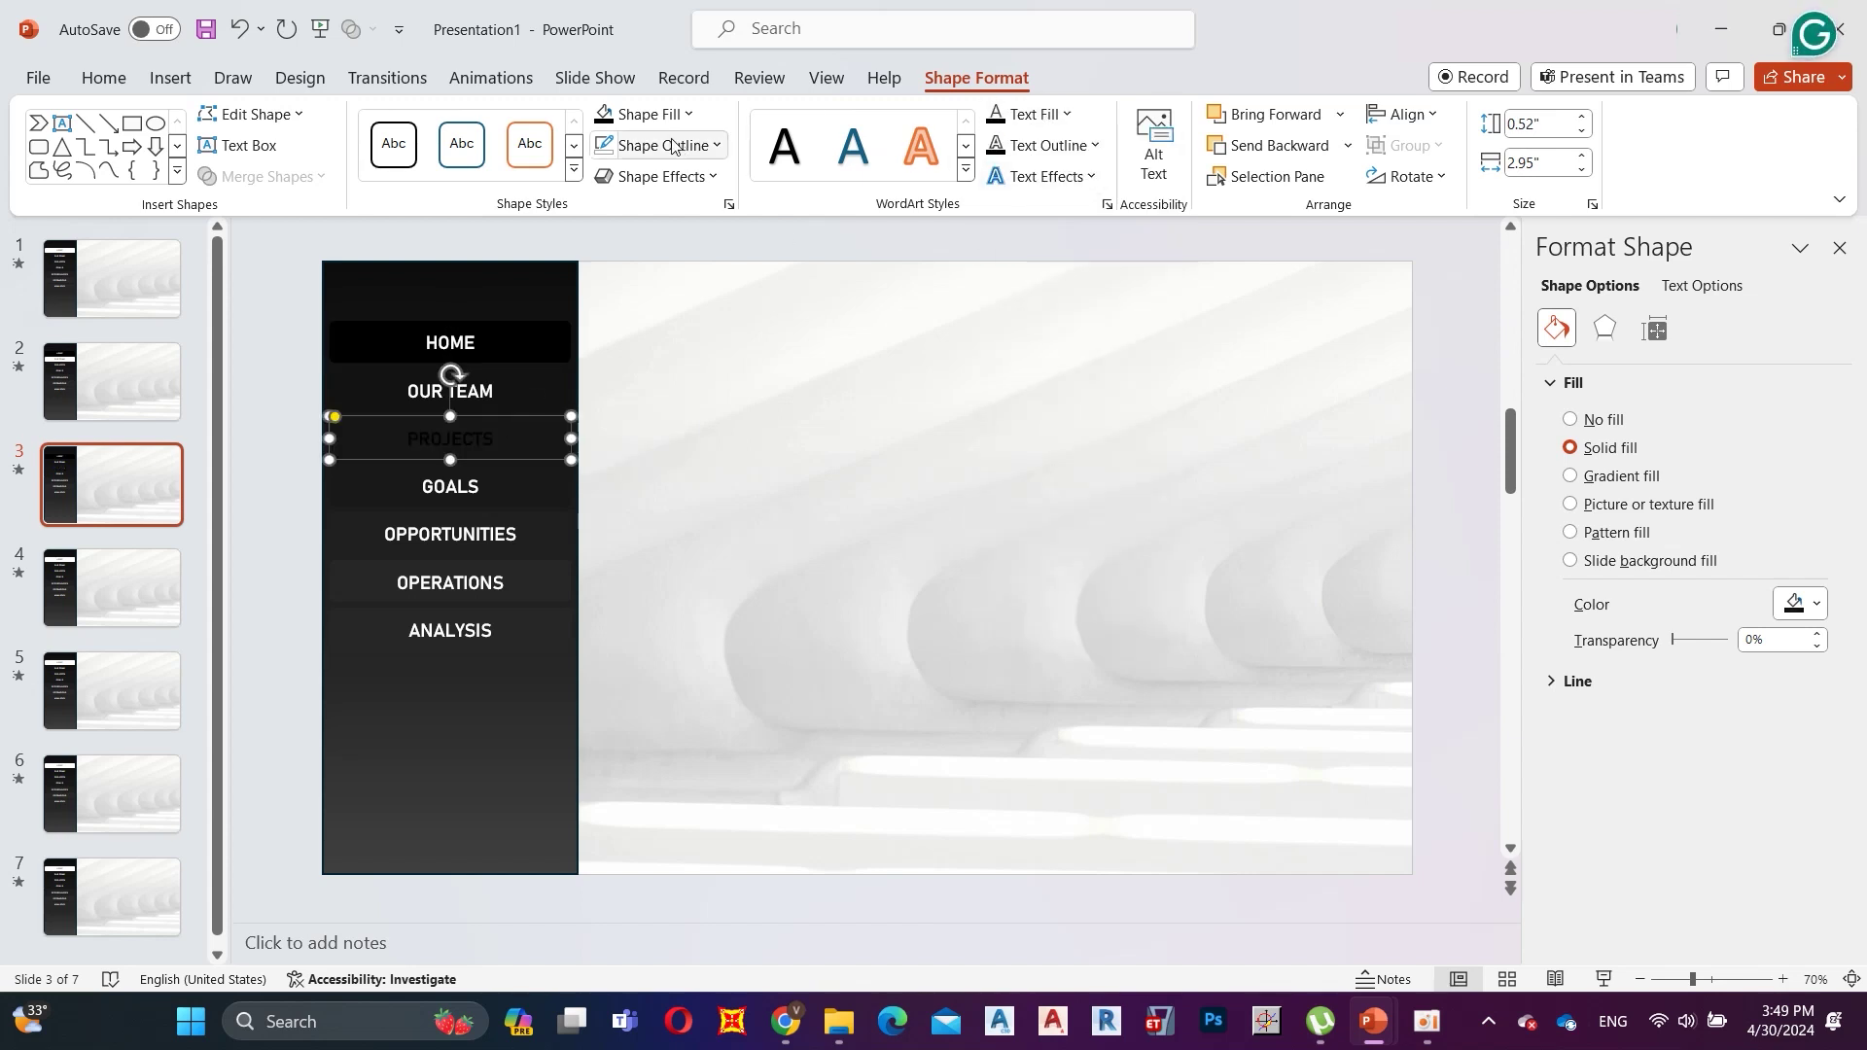
click(643, 114)
click(601, 177)
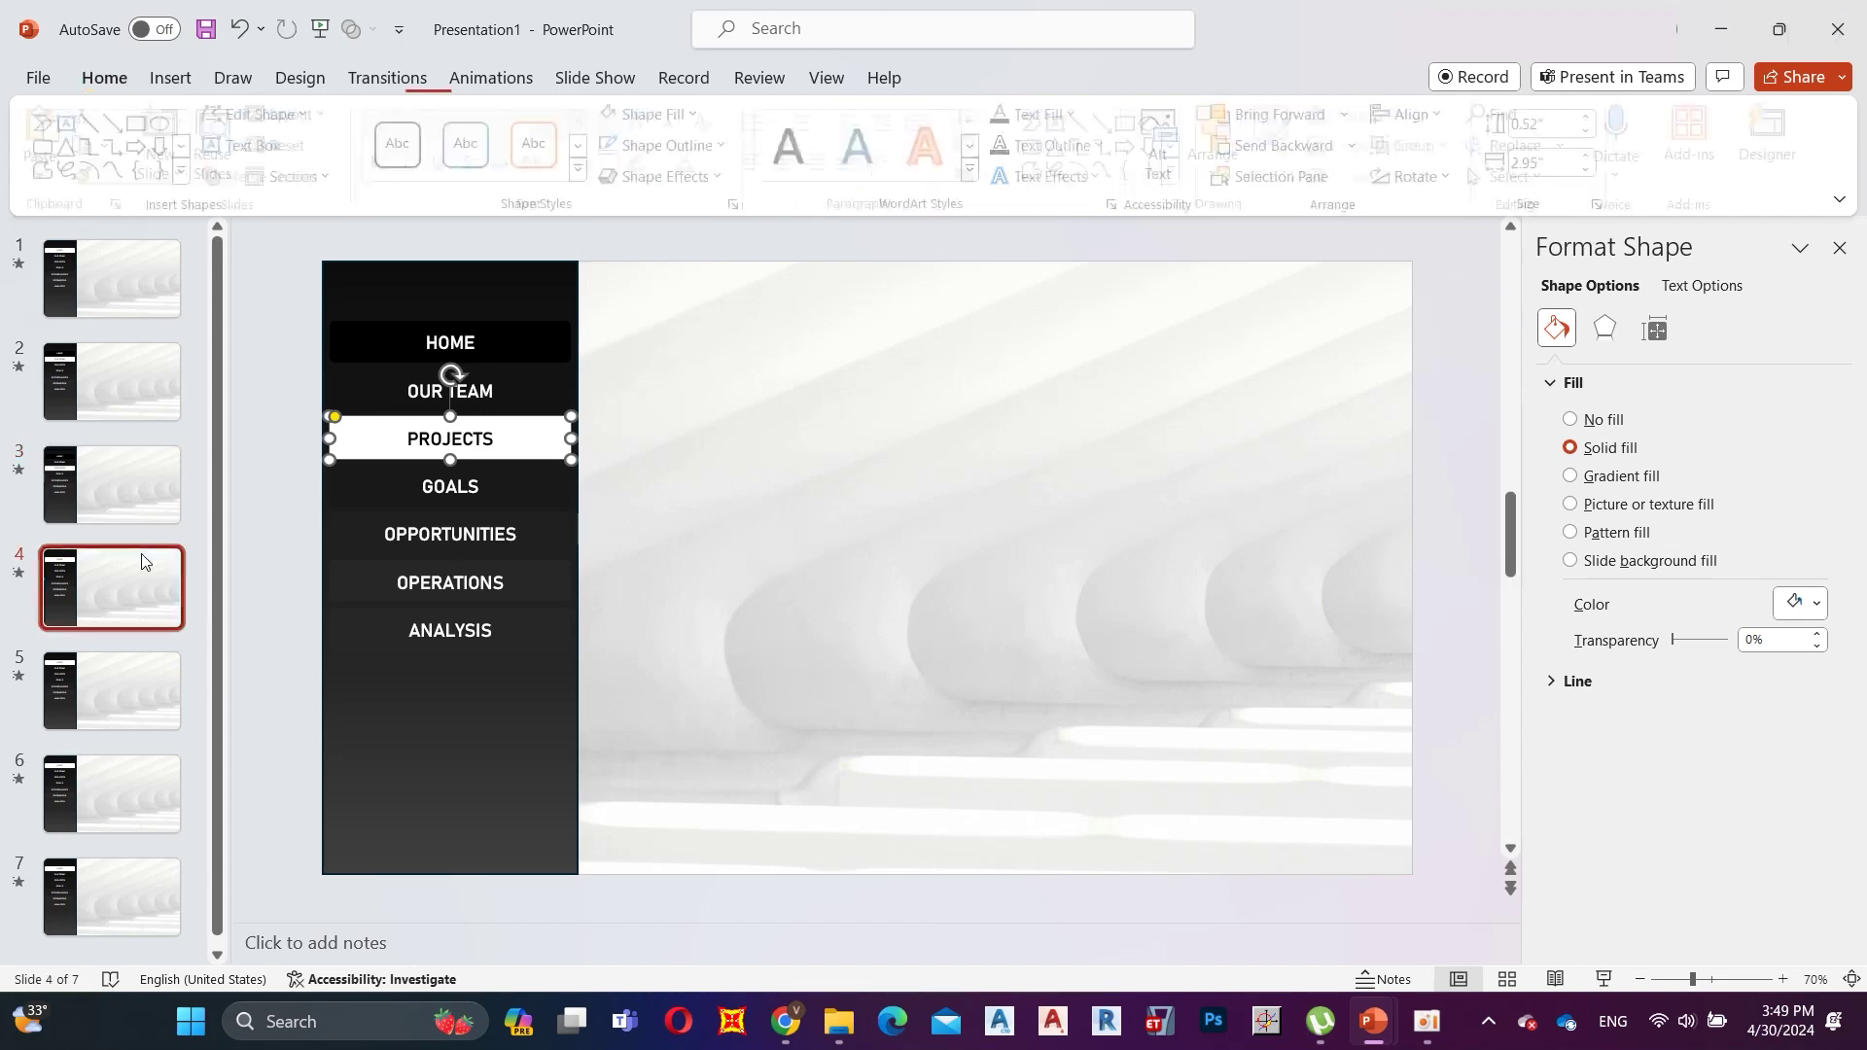
On slide 4, fill GOALS white and make HOME black with white text.
click(137, 559)
click(479, 482)
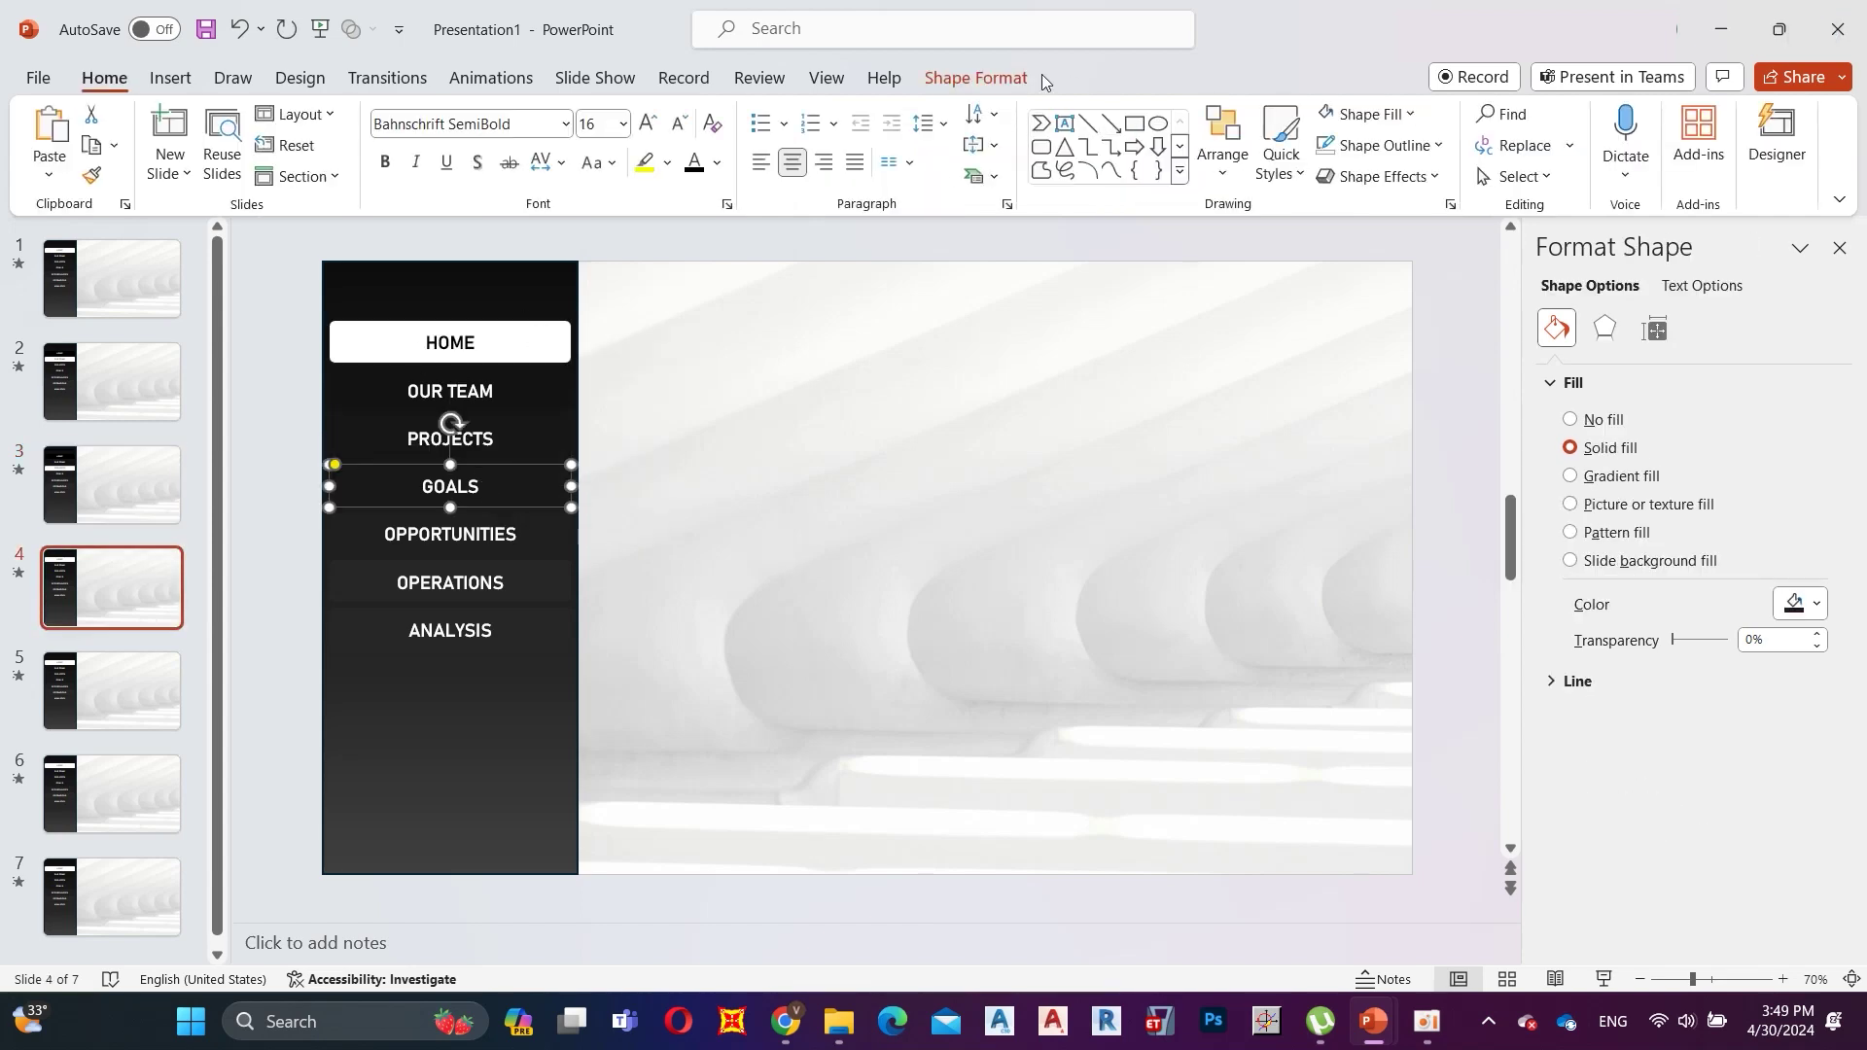
click(1002, 77)
click(603, 113)
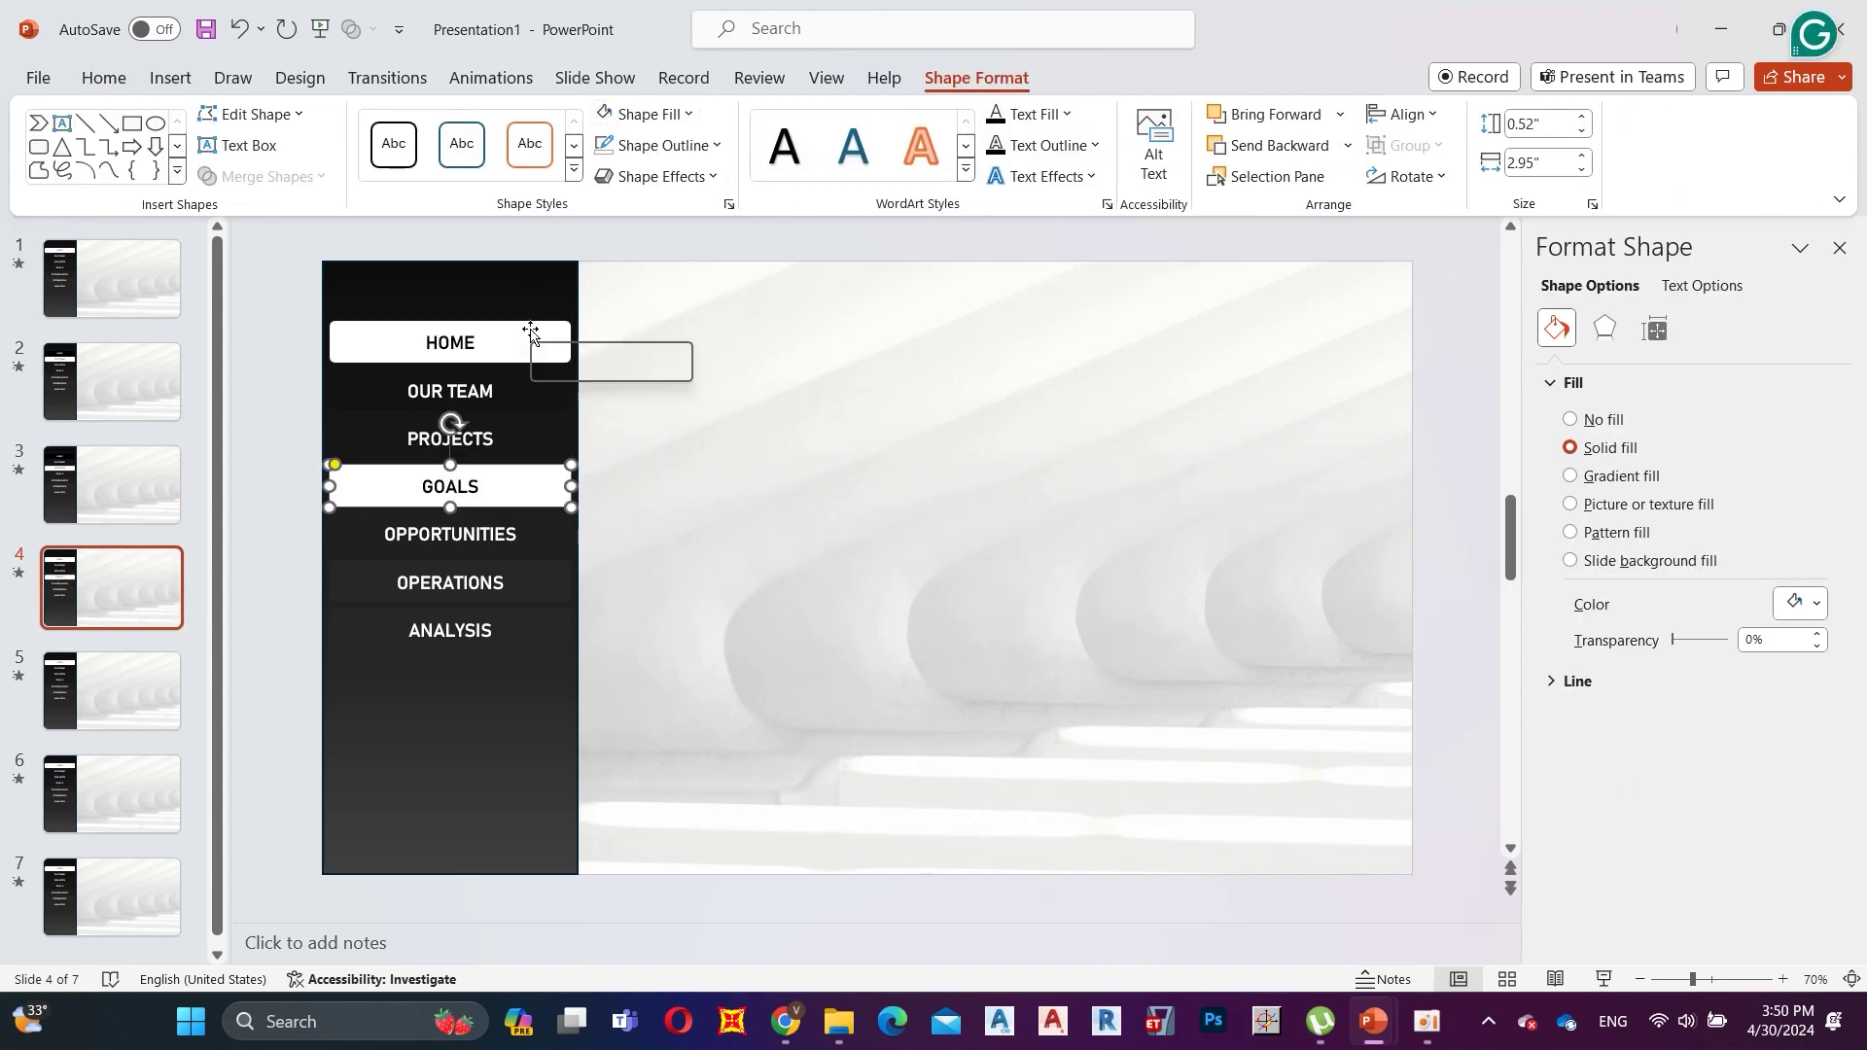
click(532, 348)
click(679, 117)
click(629, 172)
click(1067, 113)
click(997, 174)
On slide 5, make the HOME item black with white text.
click(102, 685)
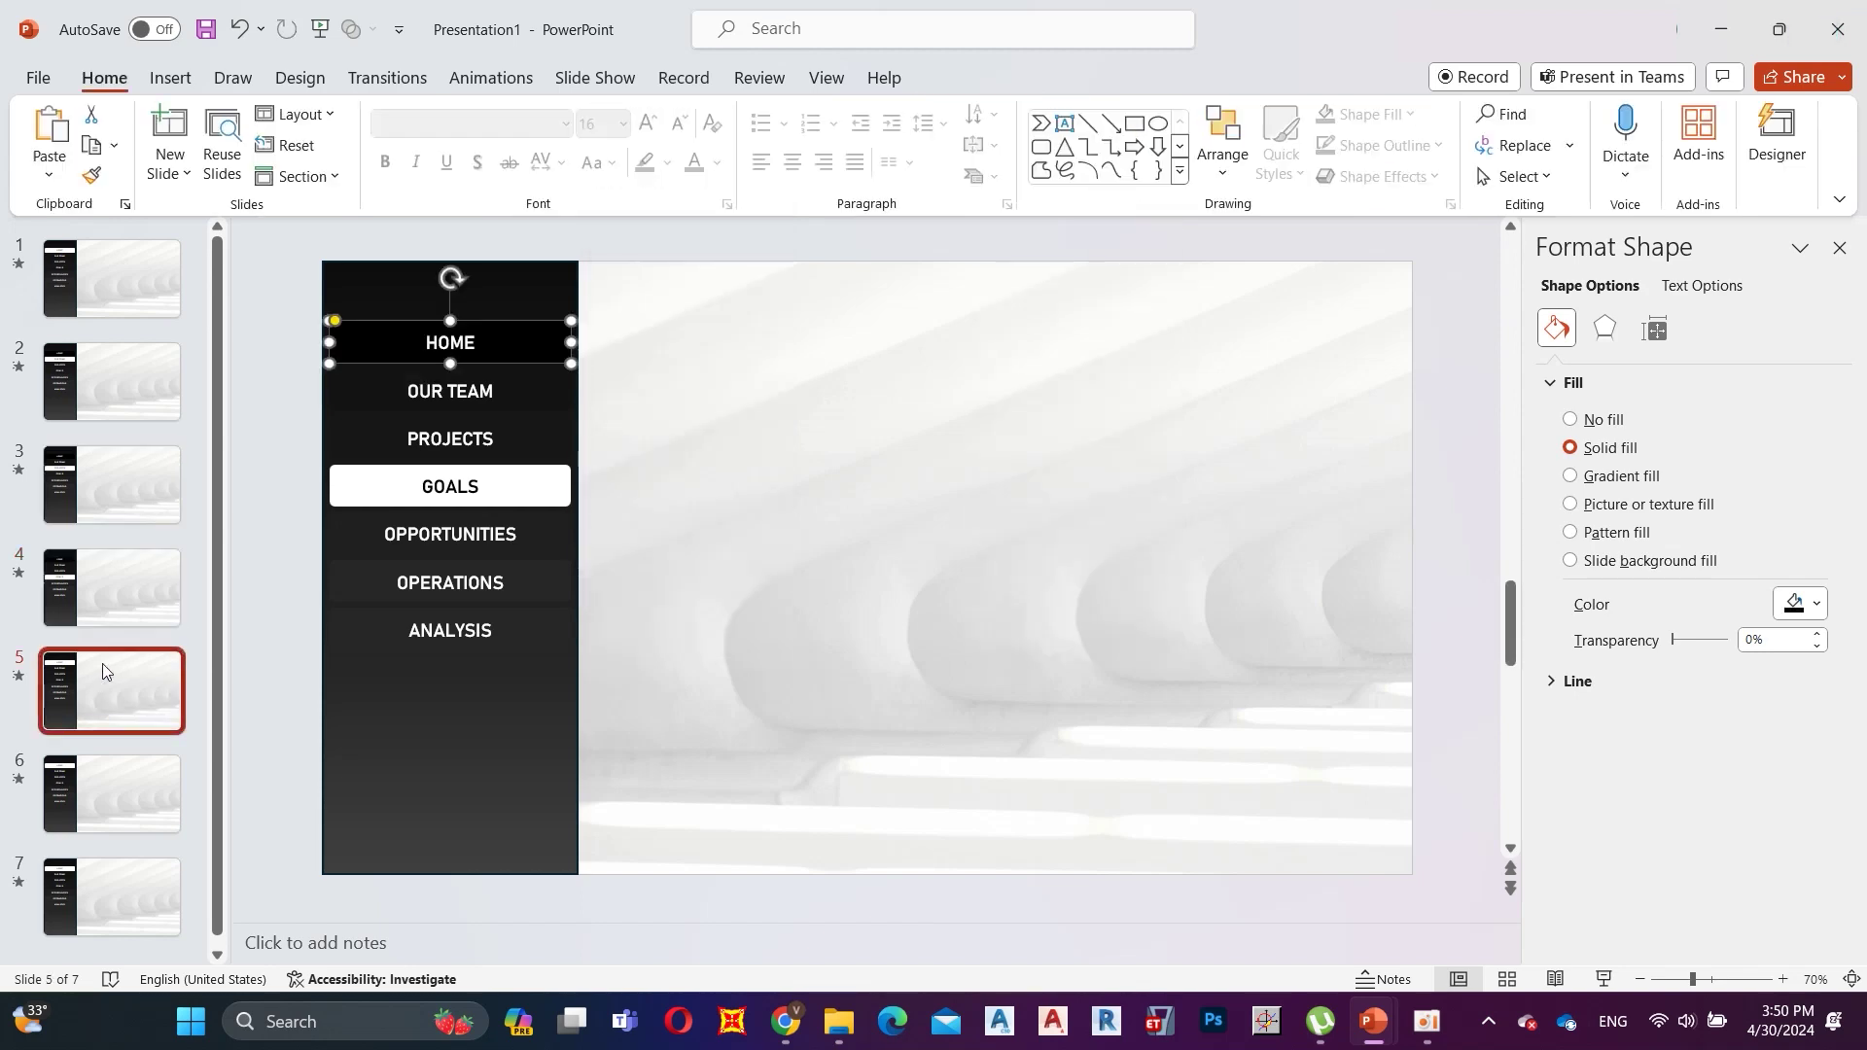
double_click(523, 342)
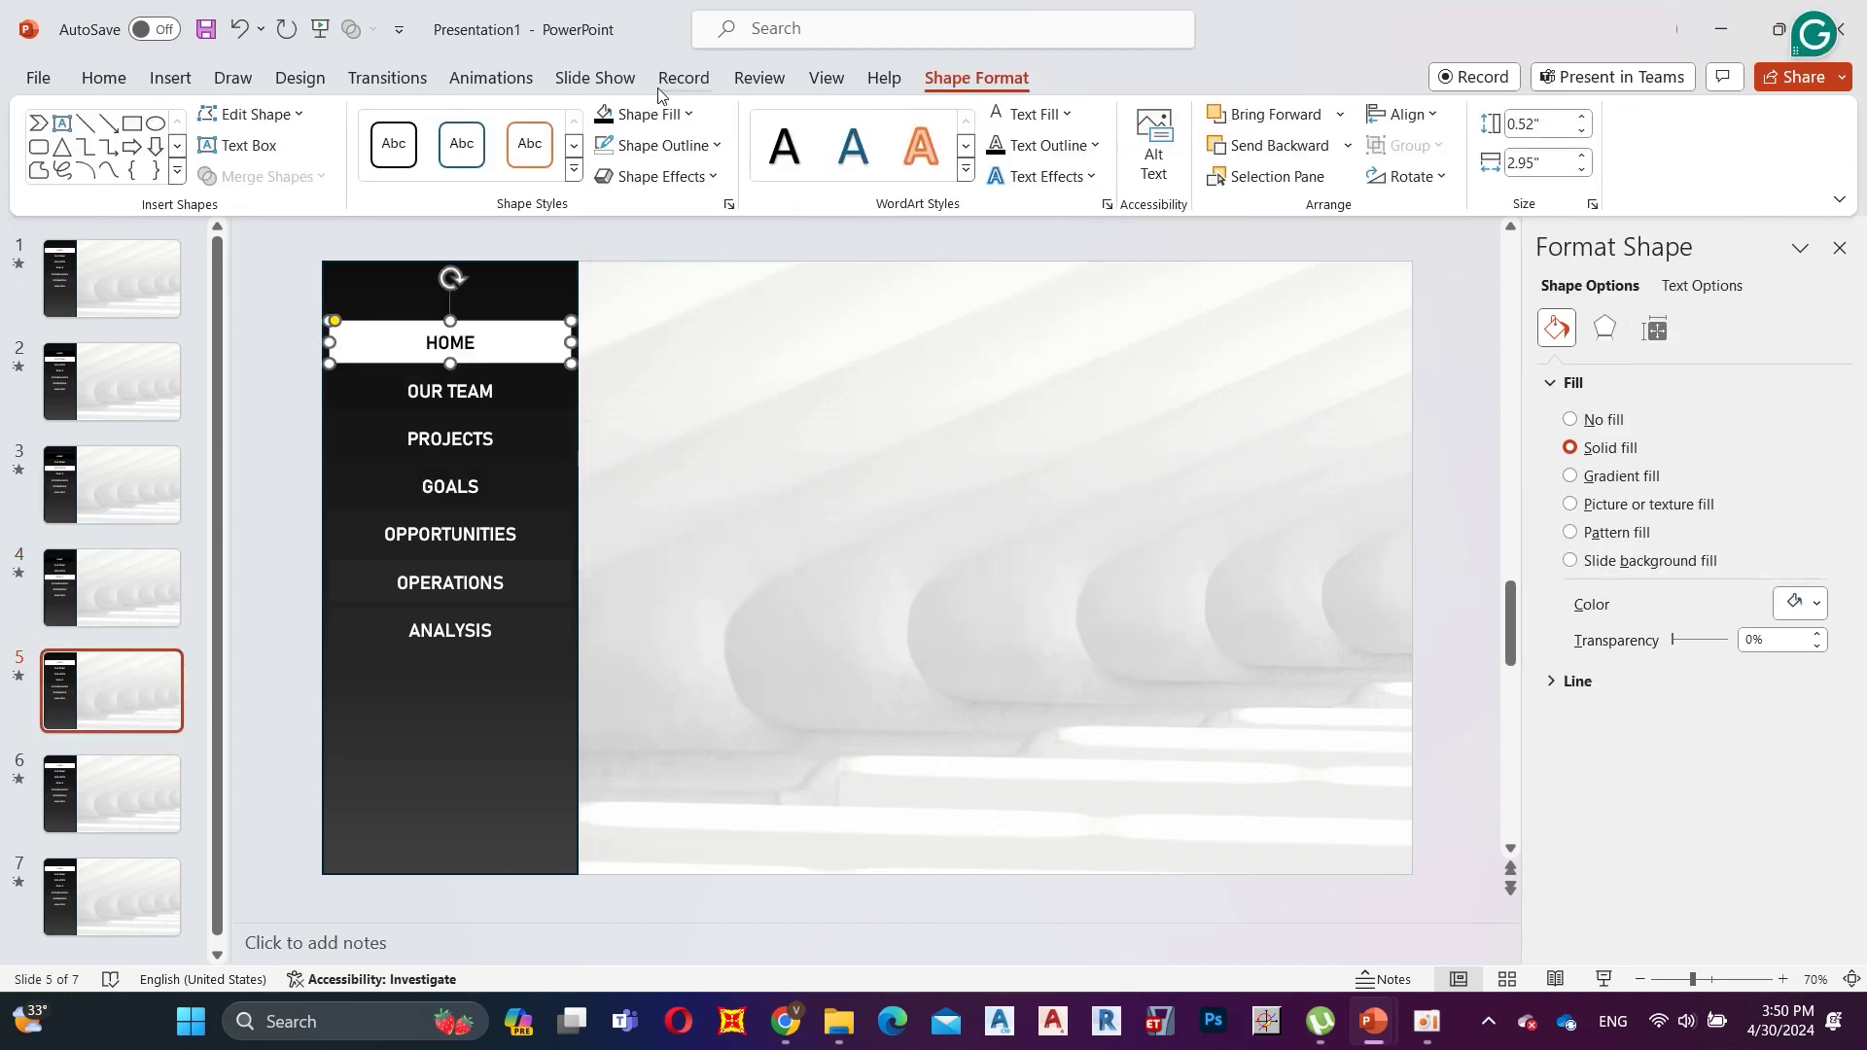
click(614, 117)
click(993, 118)
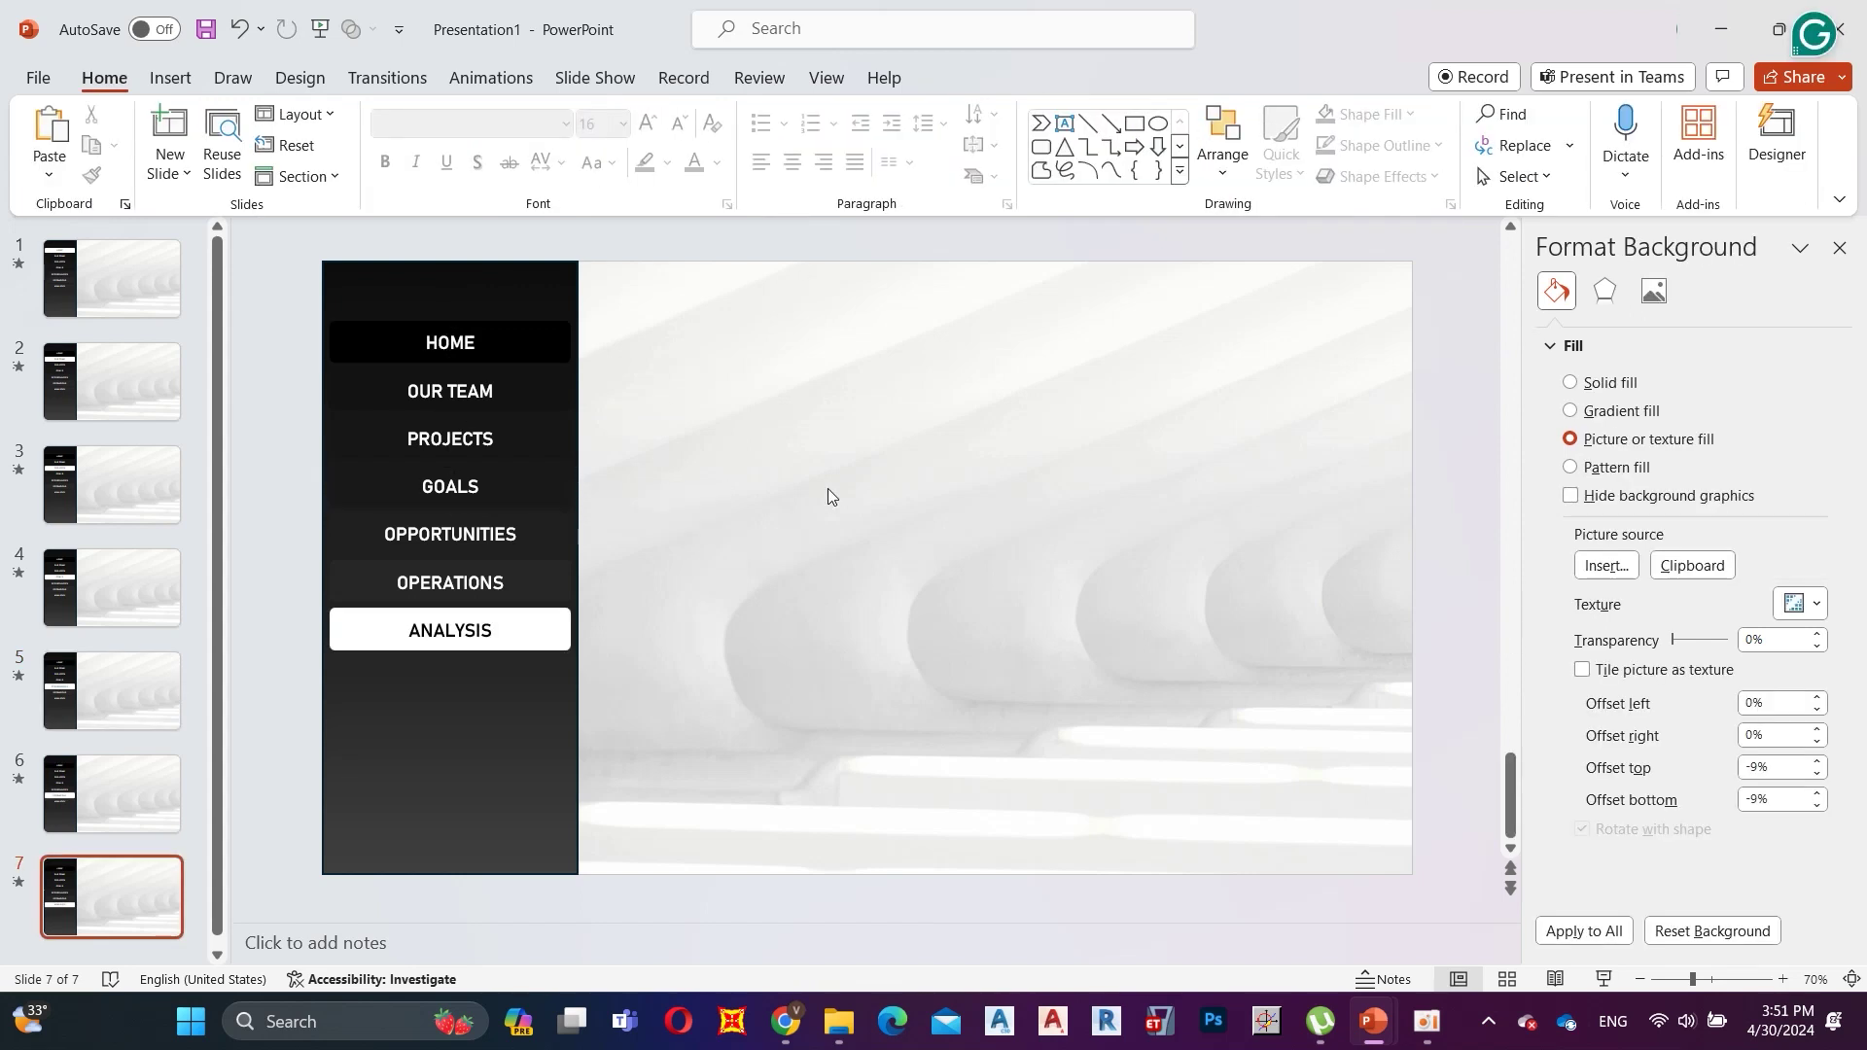
Run the slide show and test the OUR TEAM, PROJECTS, GOALS and OPPORTUNITIES sidebar links.
scroll(826, 488, up, 3)
scroll(826, 488, up, 2)
key(F5)
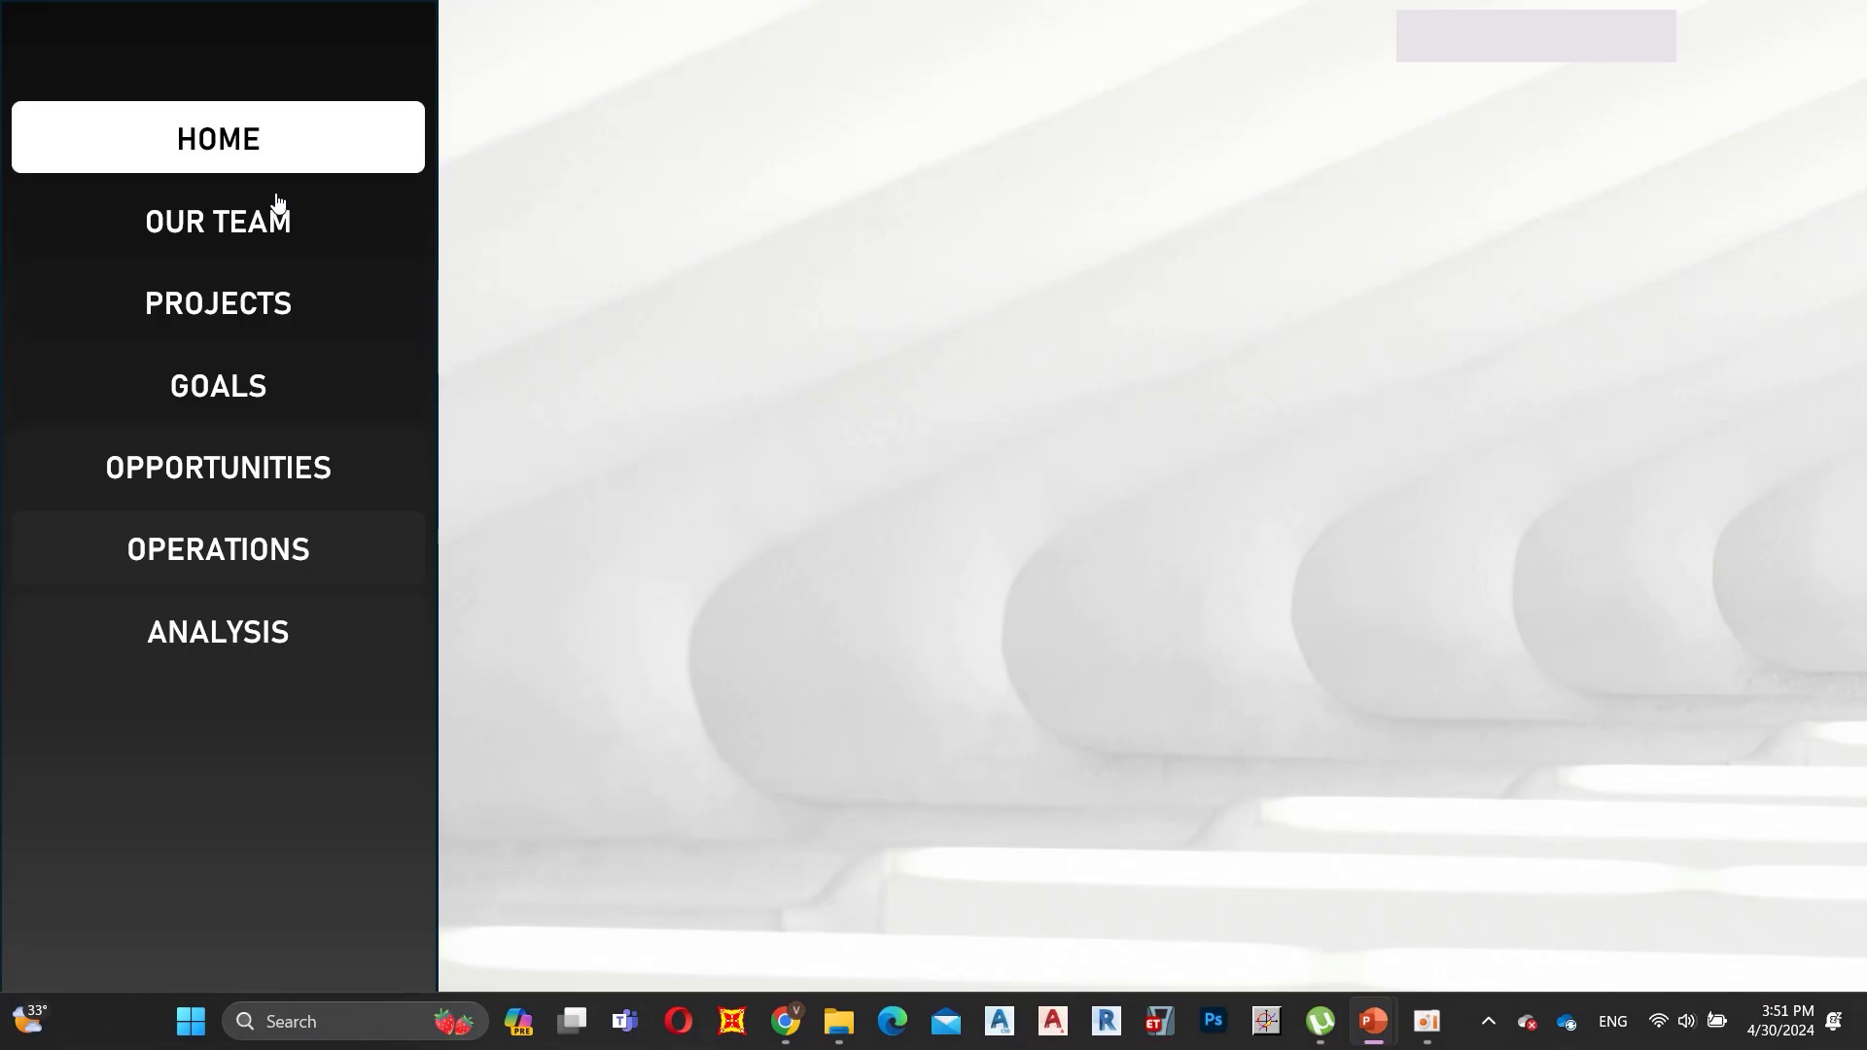
click(271, 204)
click(222, 307)
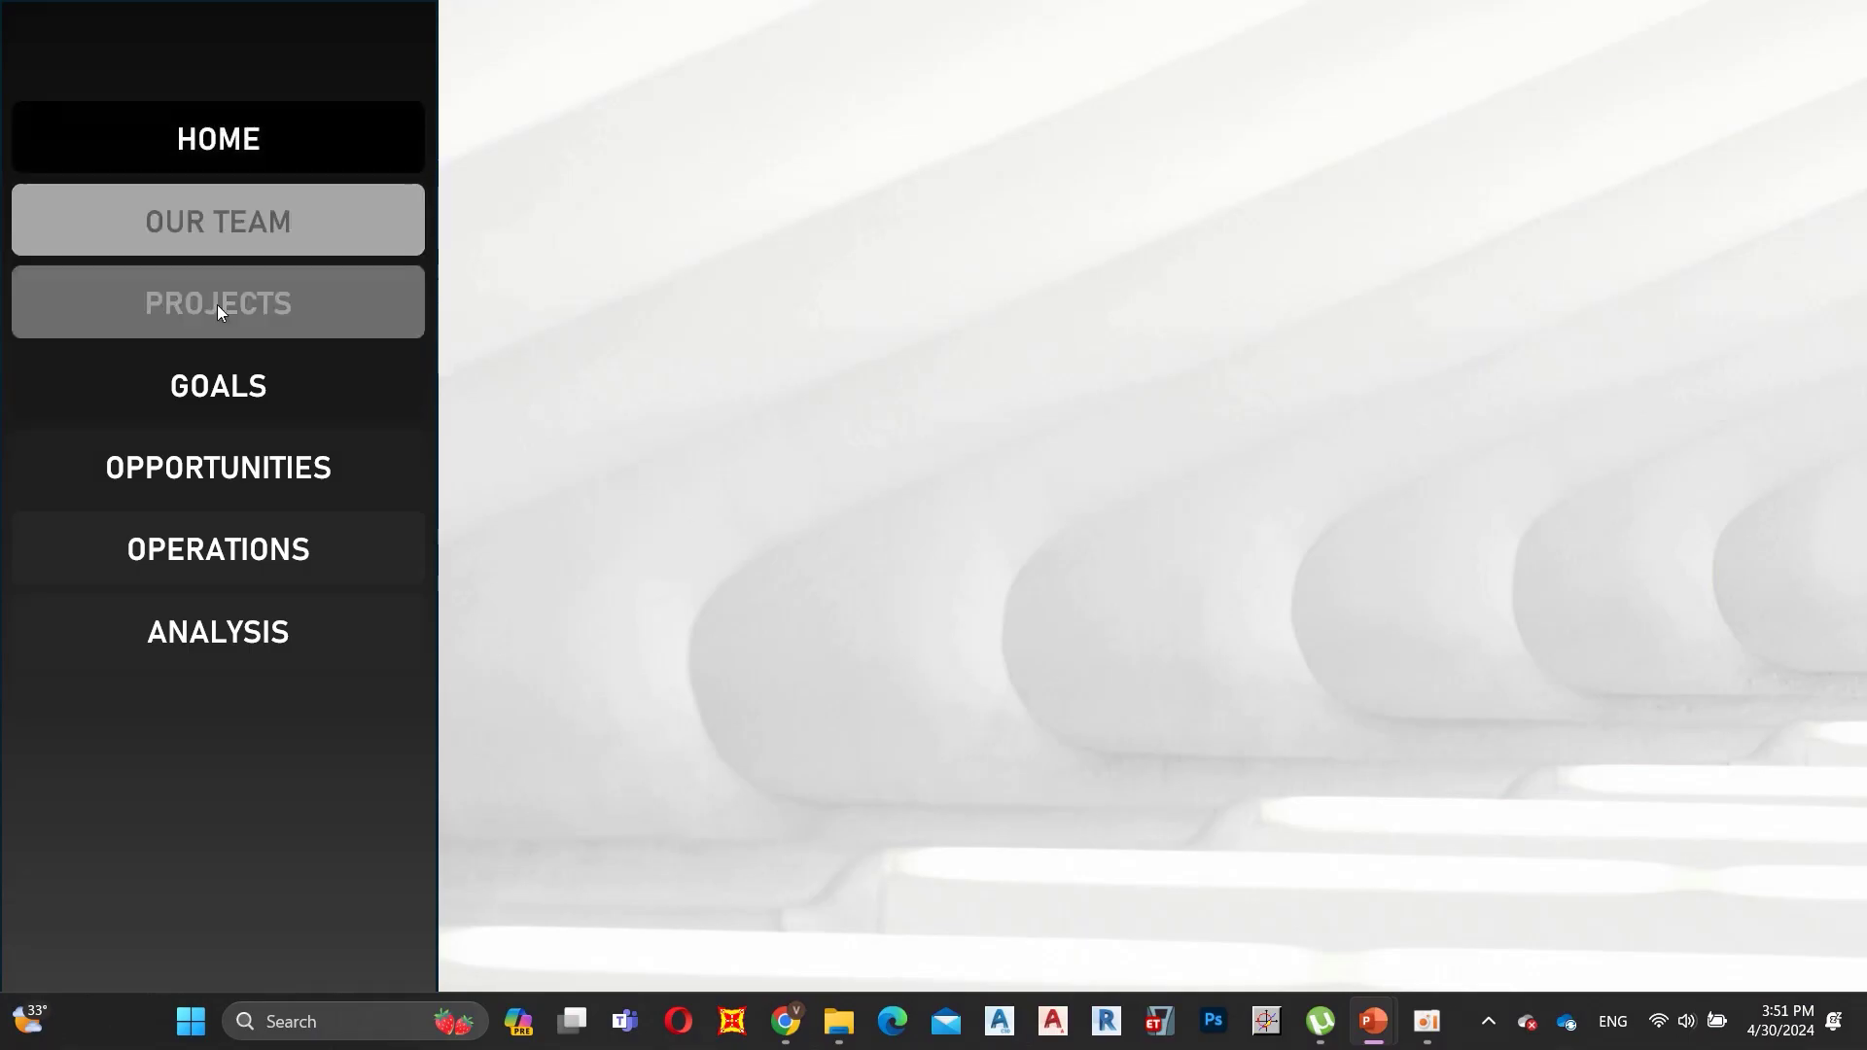
click(216, 388)
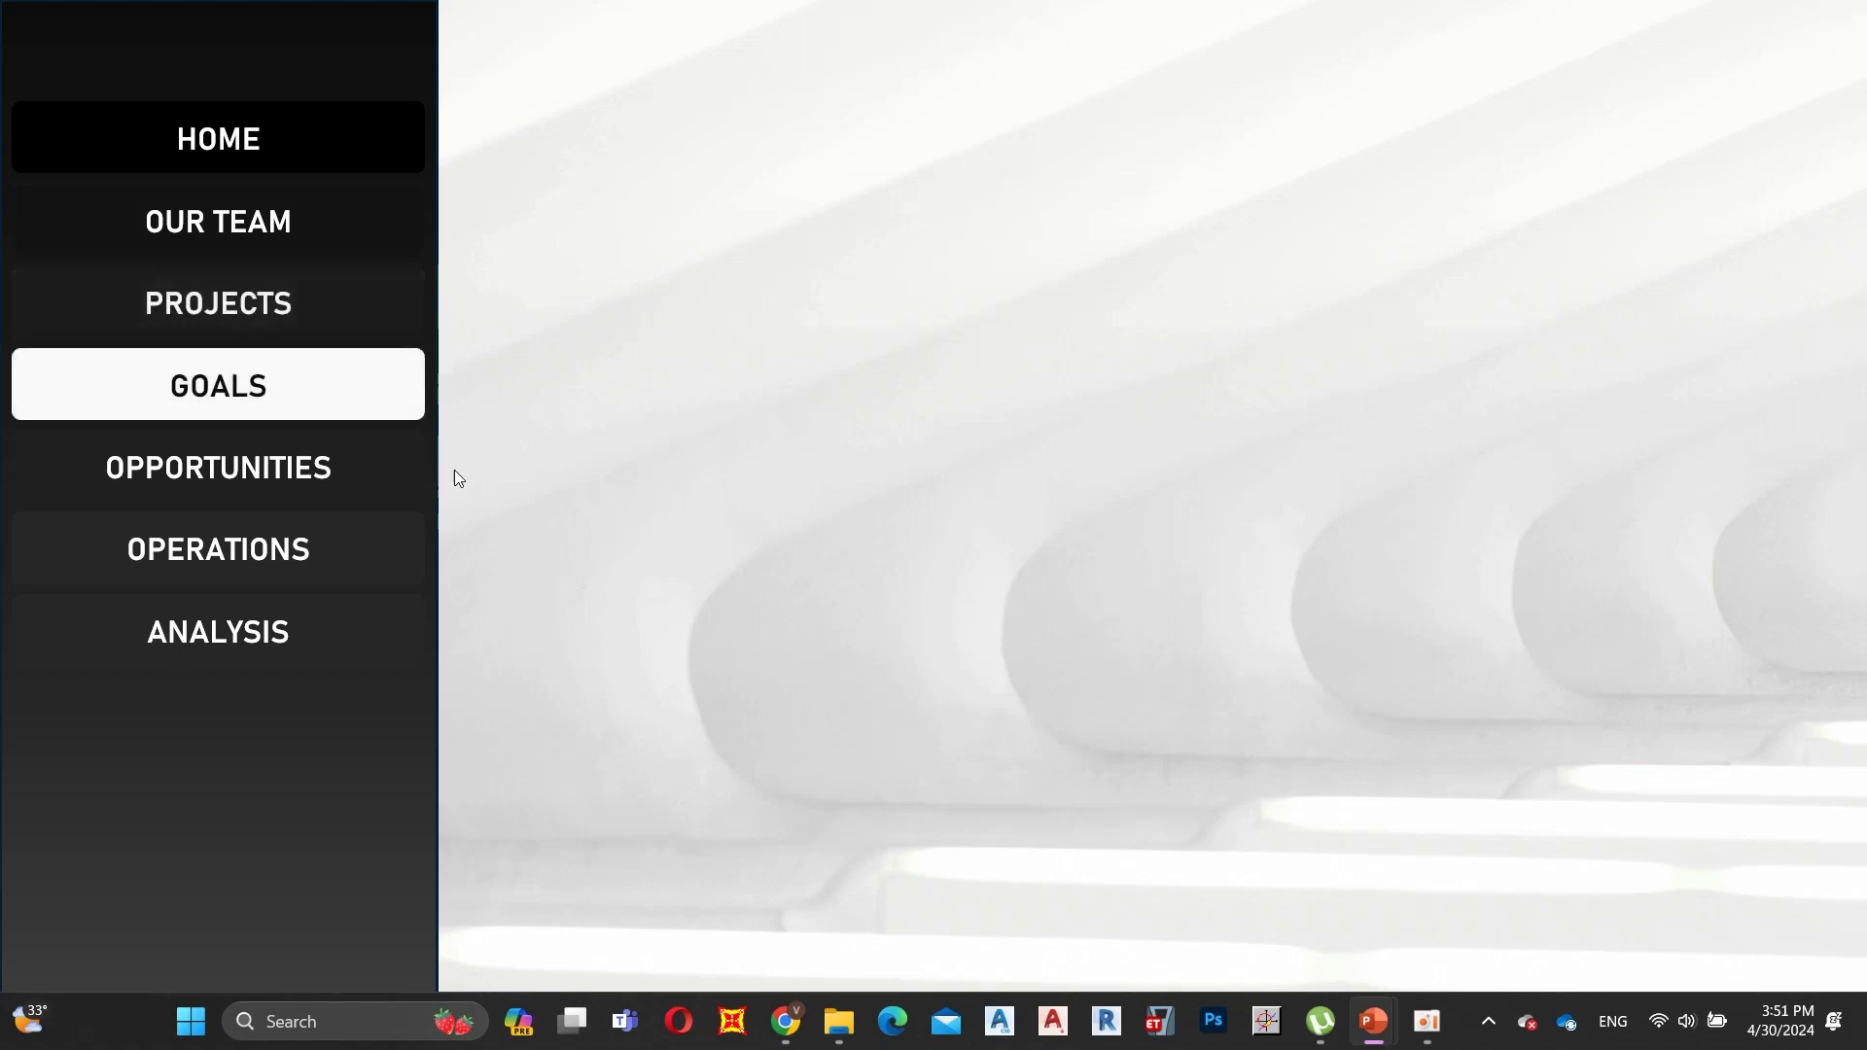
click(290, 467)
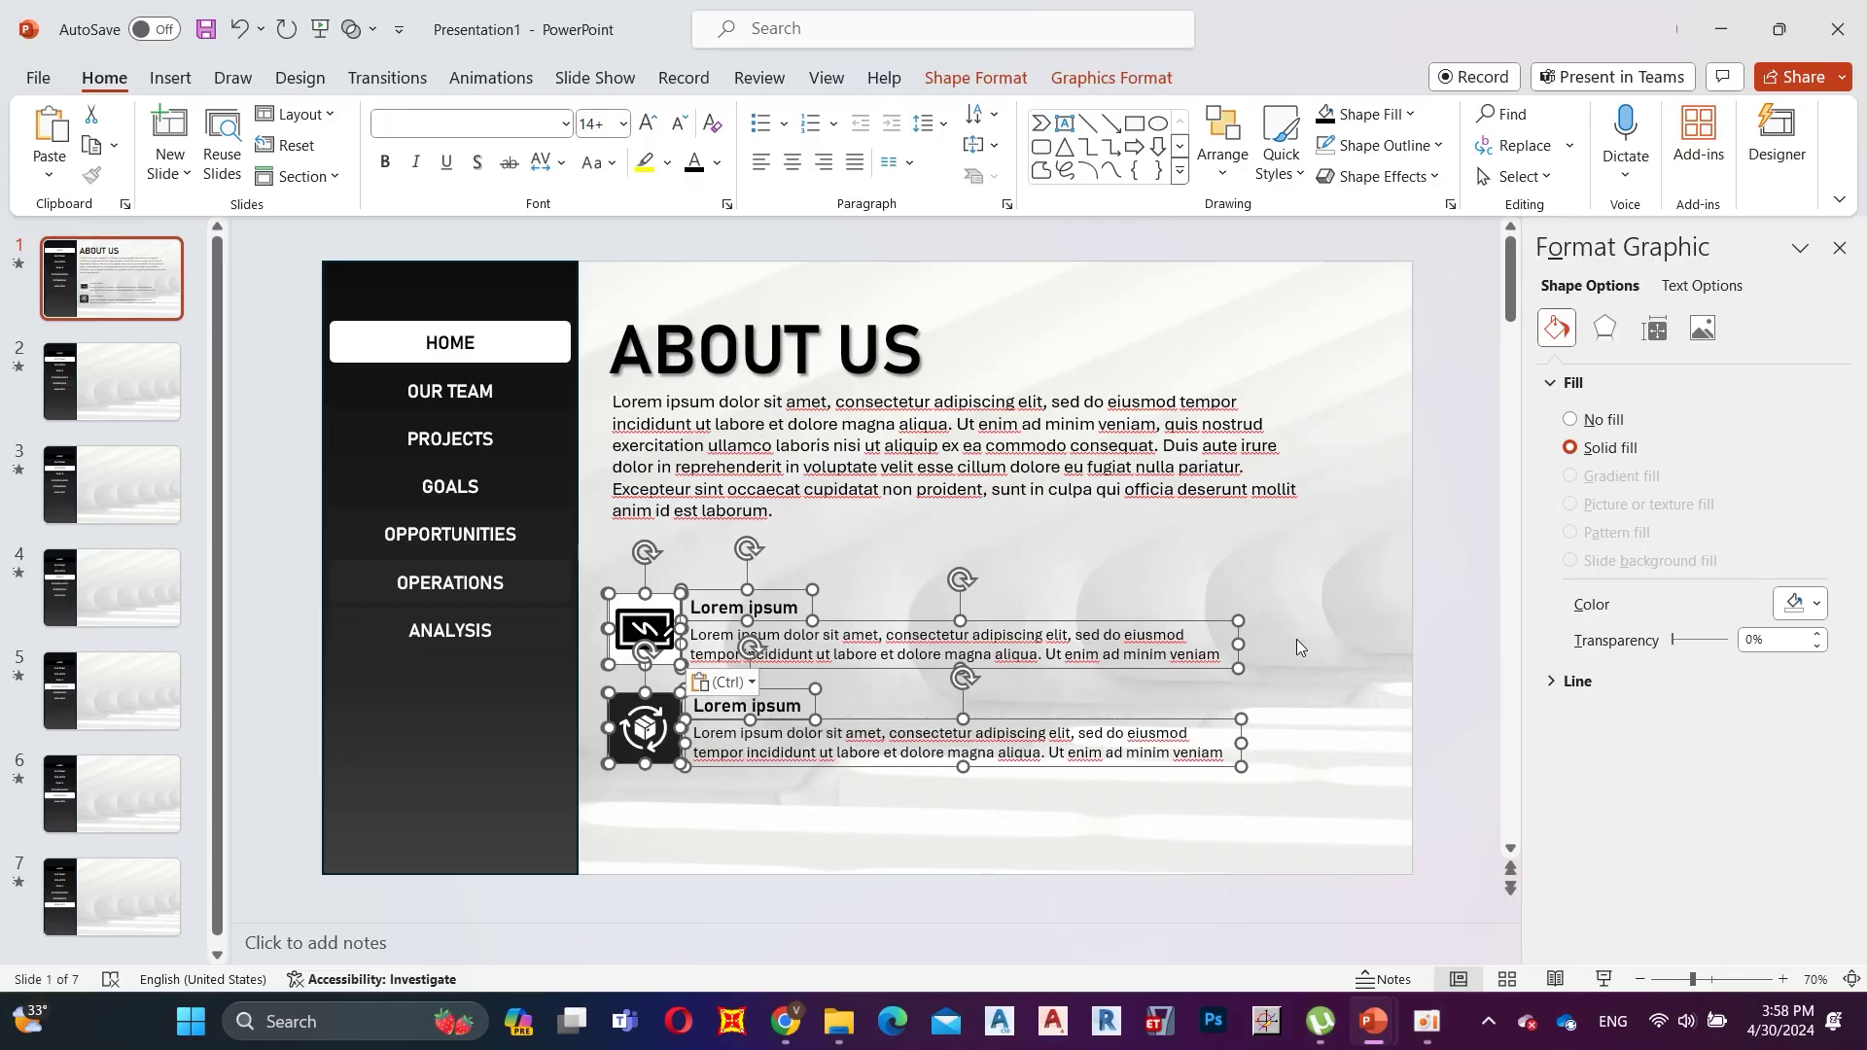
Insert a team photo from this computer onto slide 2 beside the sidebar menu.
click(1297, 639)
drag(684, 526, 536, 567)
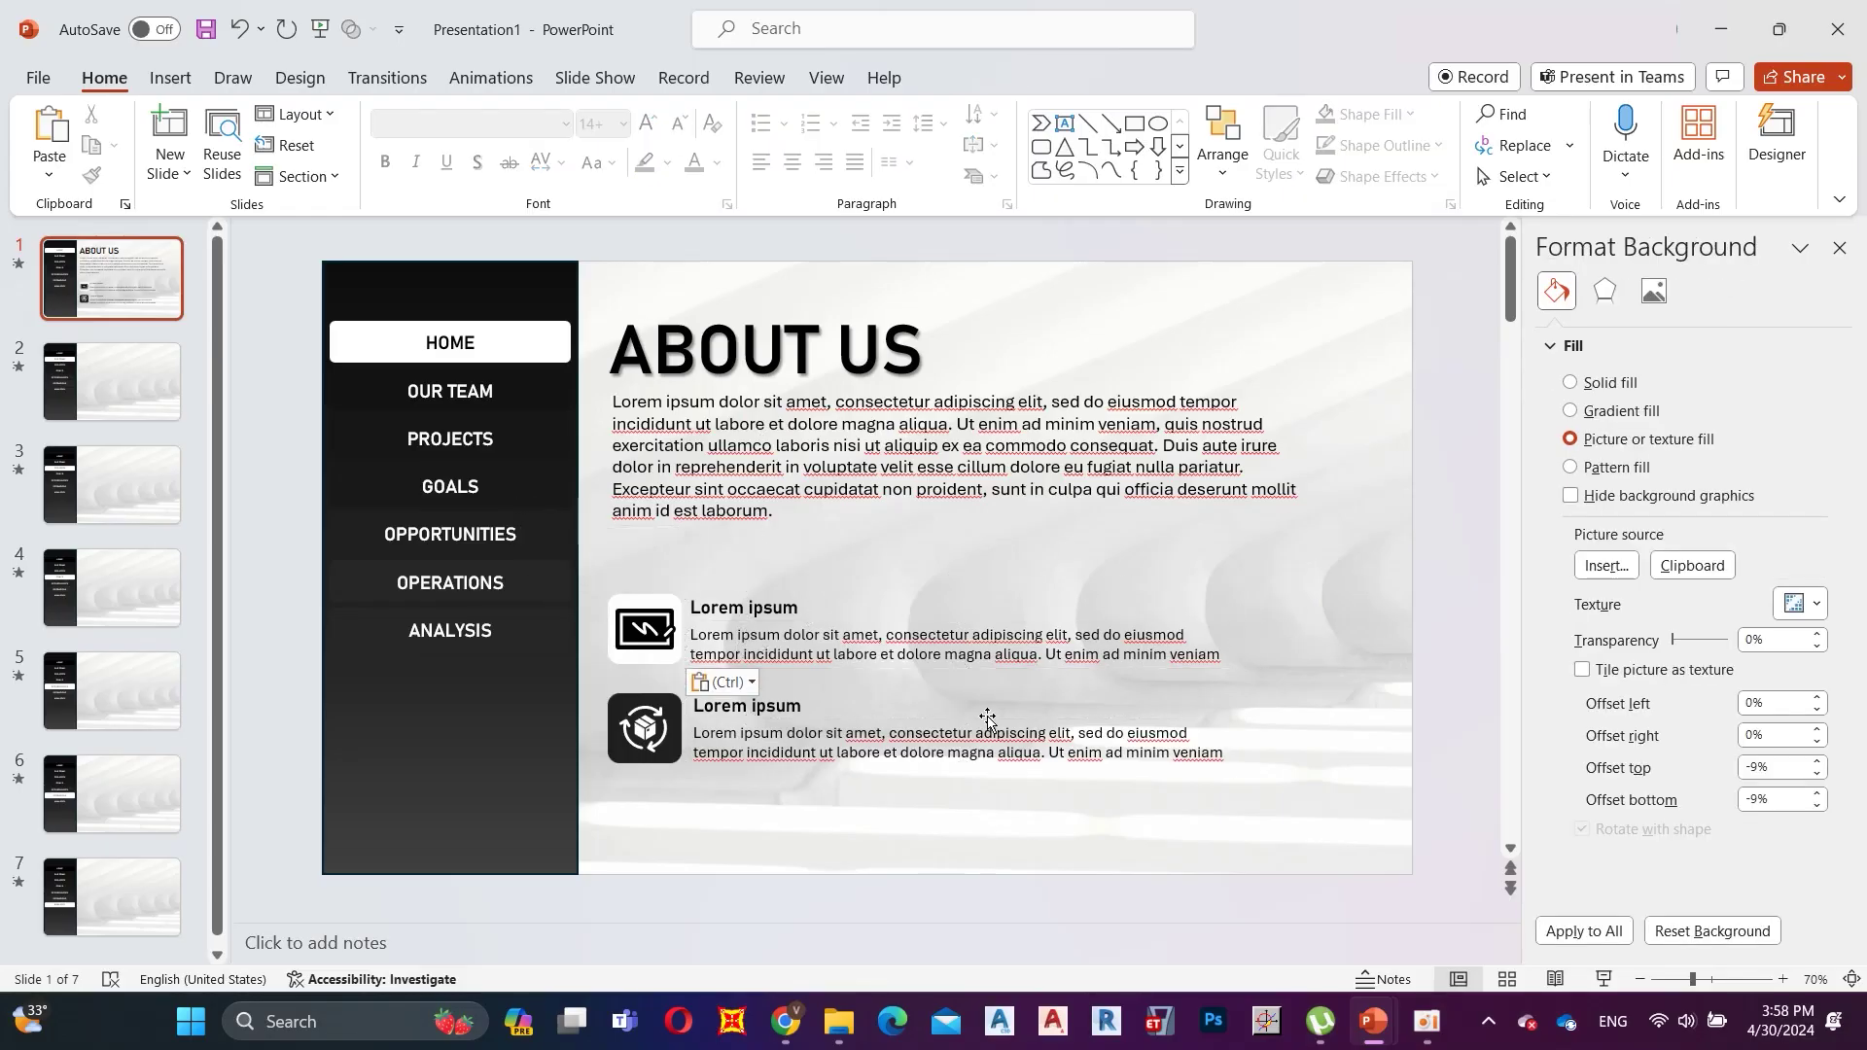
click(81, 358)
click(163, 79)
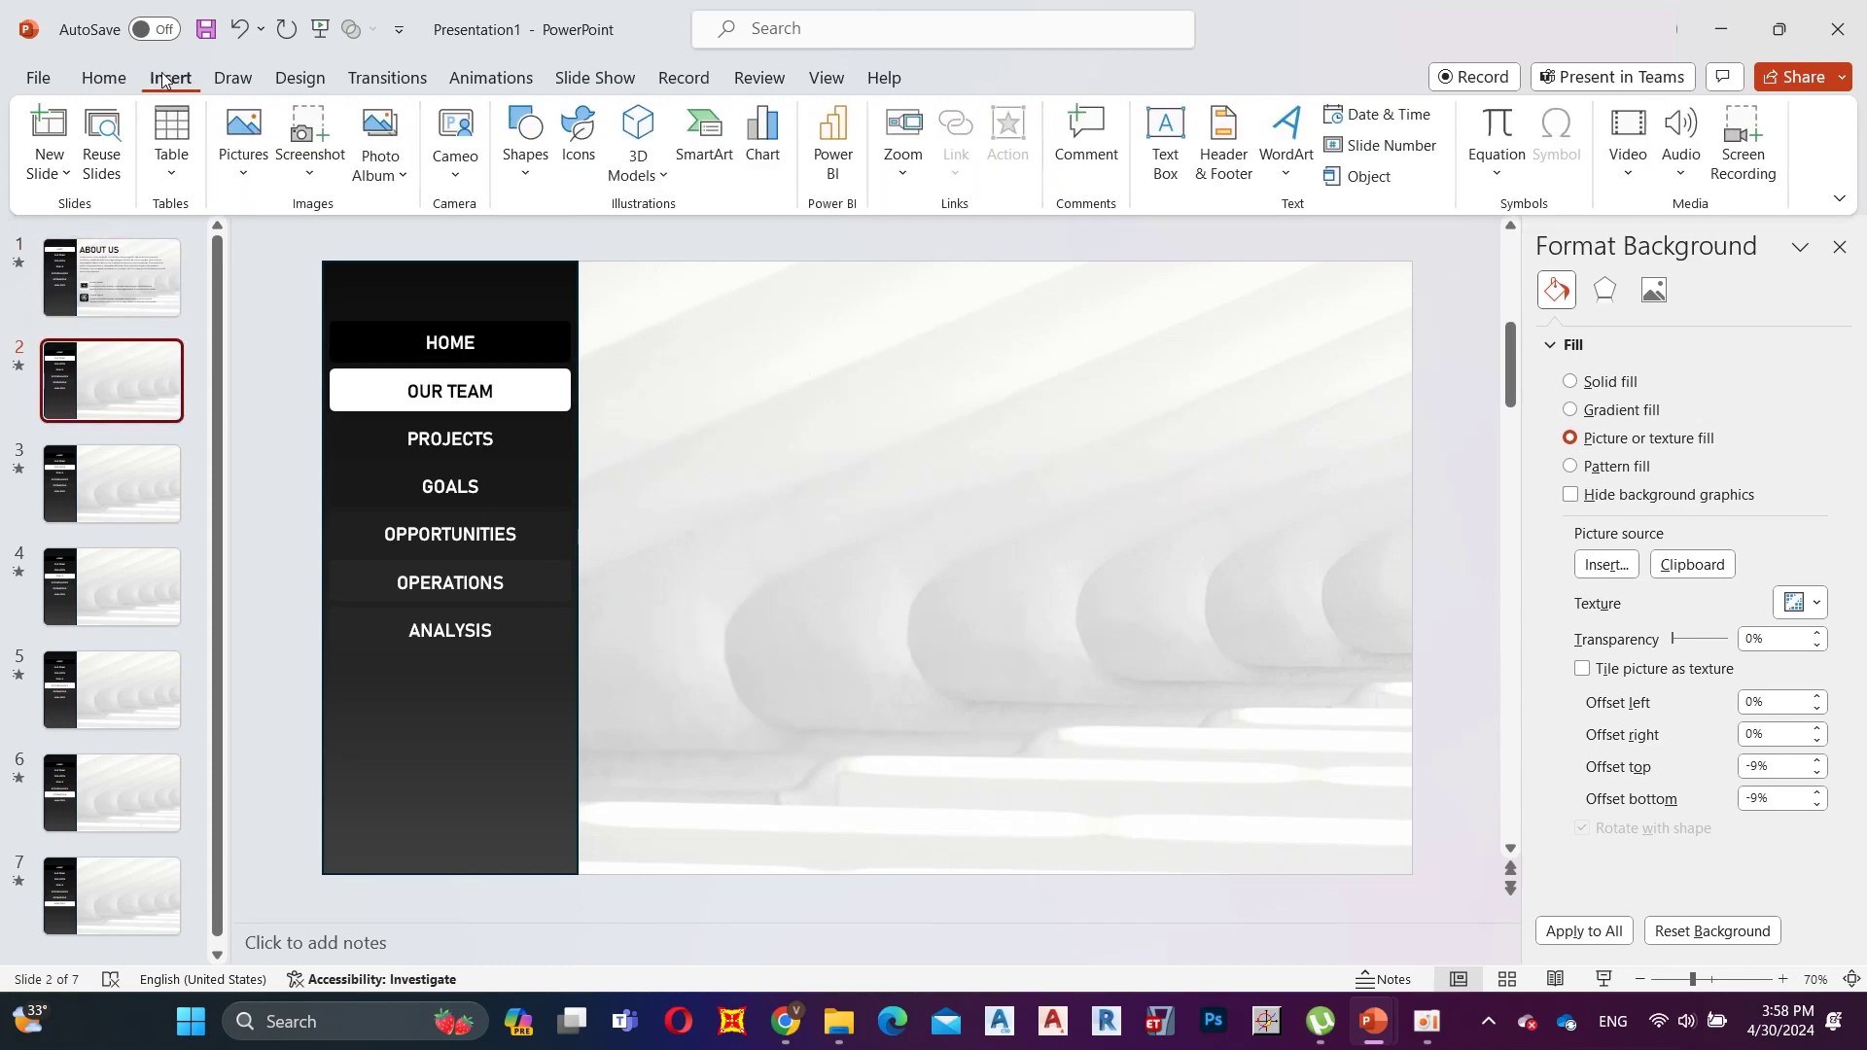
click(240, 150)
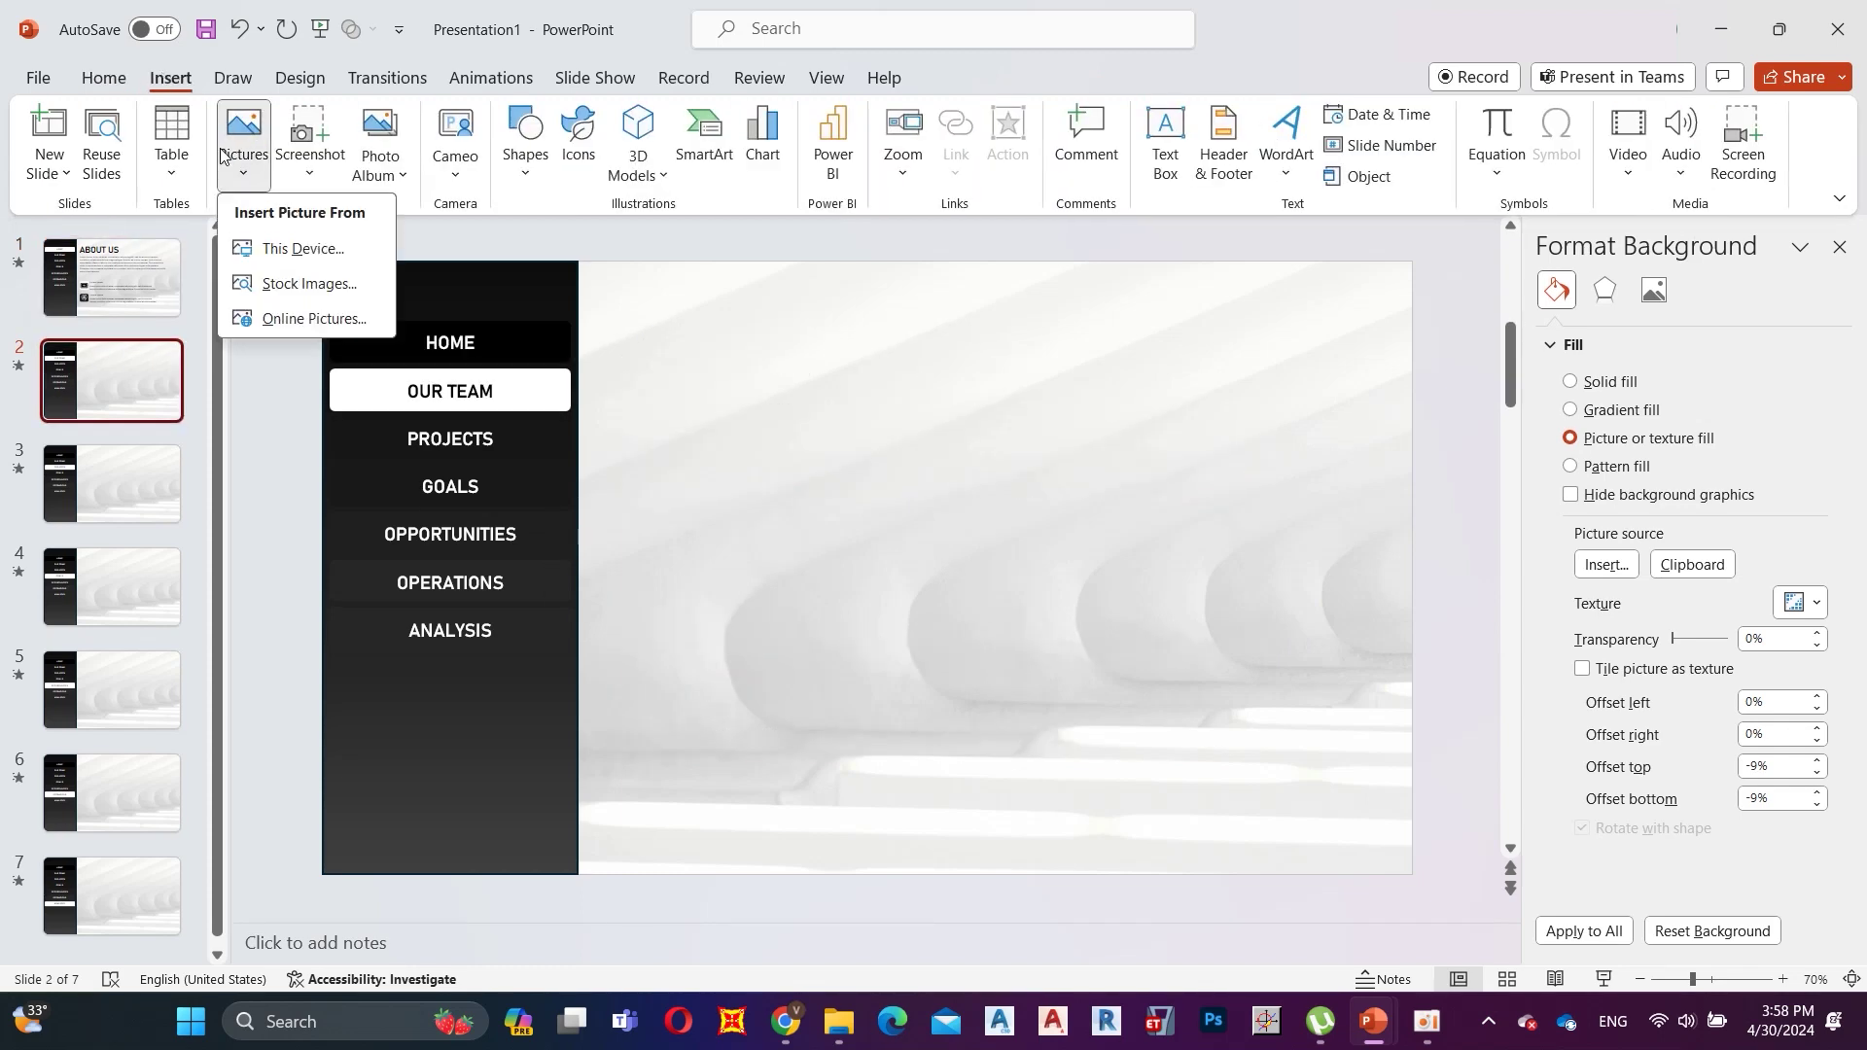
click(299, 253)
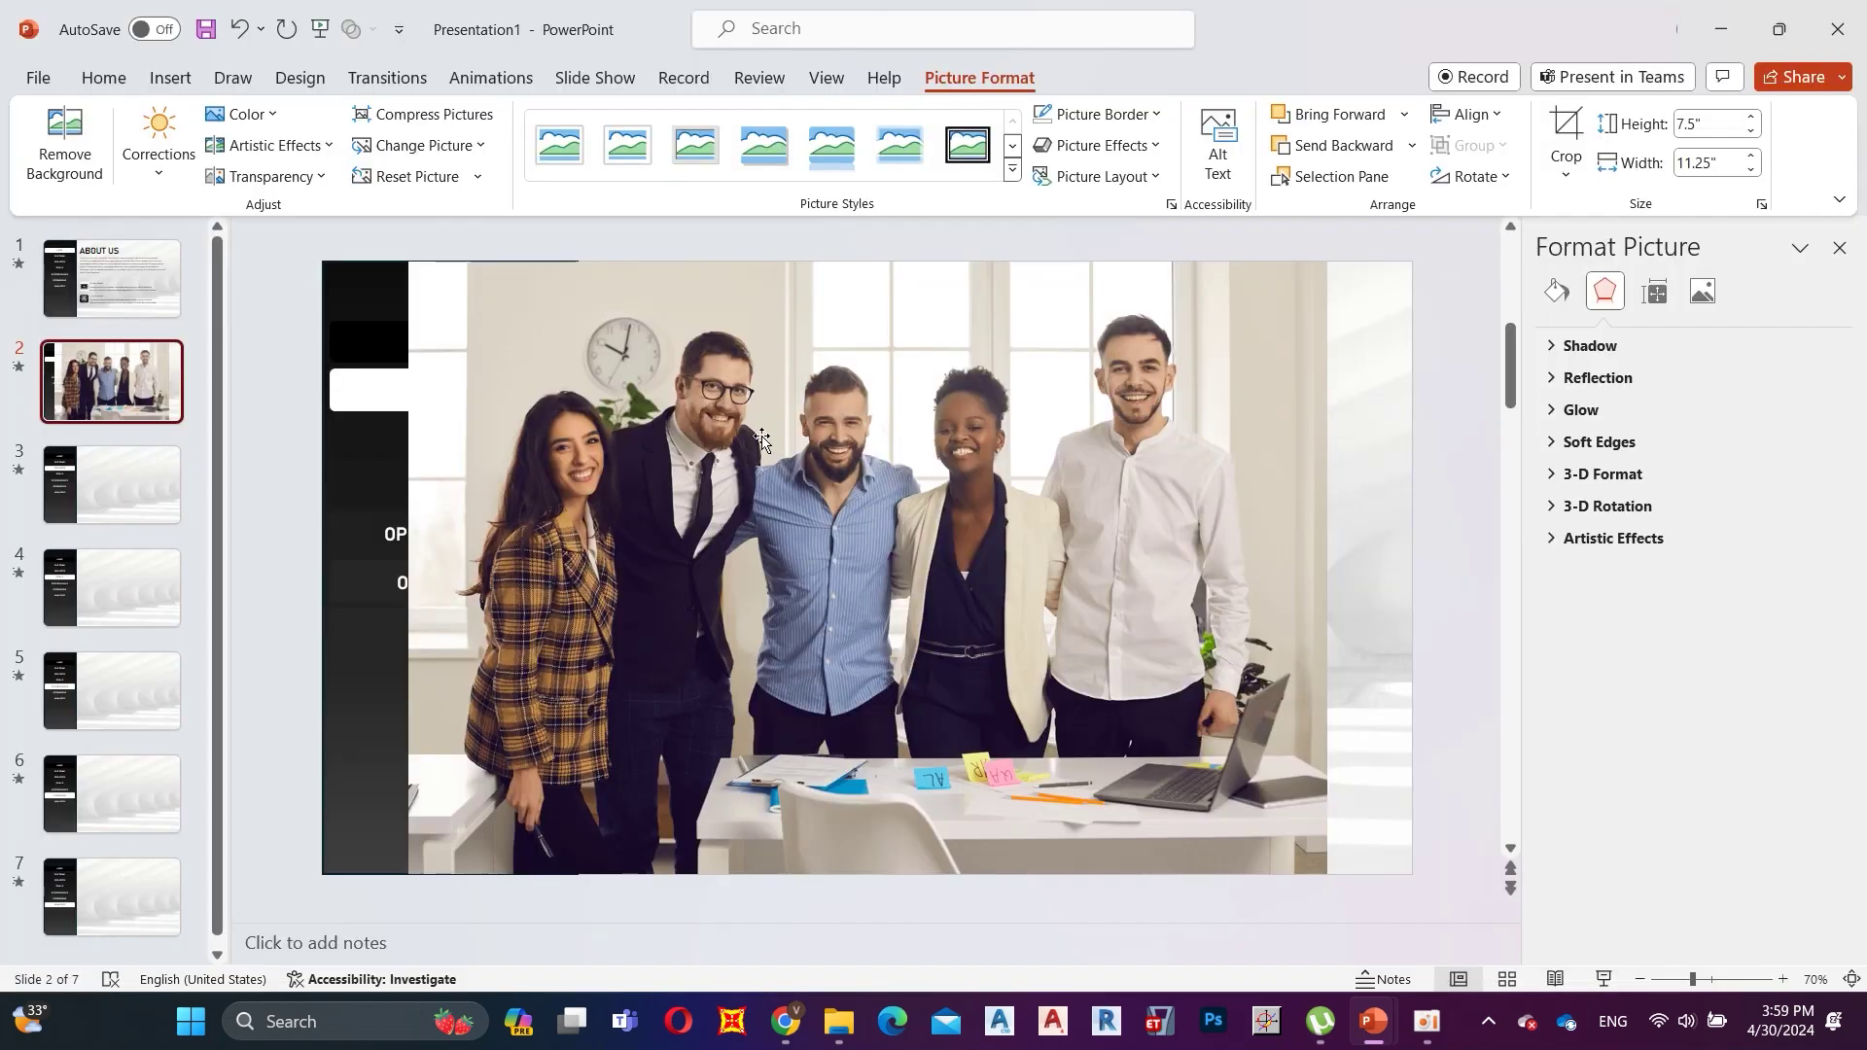
drag(761, 434, 865, 437)
Crop the team photo to an oval portrait framing a single man.
click(1565, 175)
click(1570, 139)
drag(1429, 255, 978, 316)
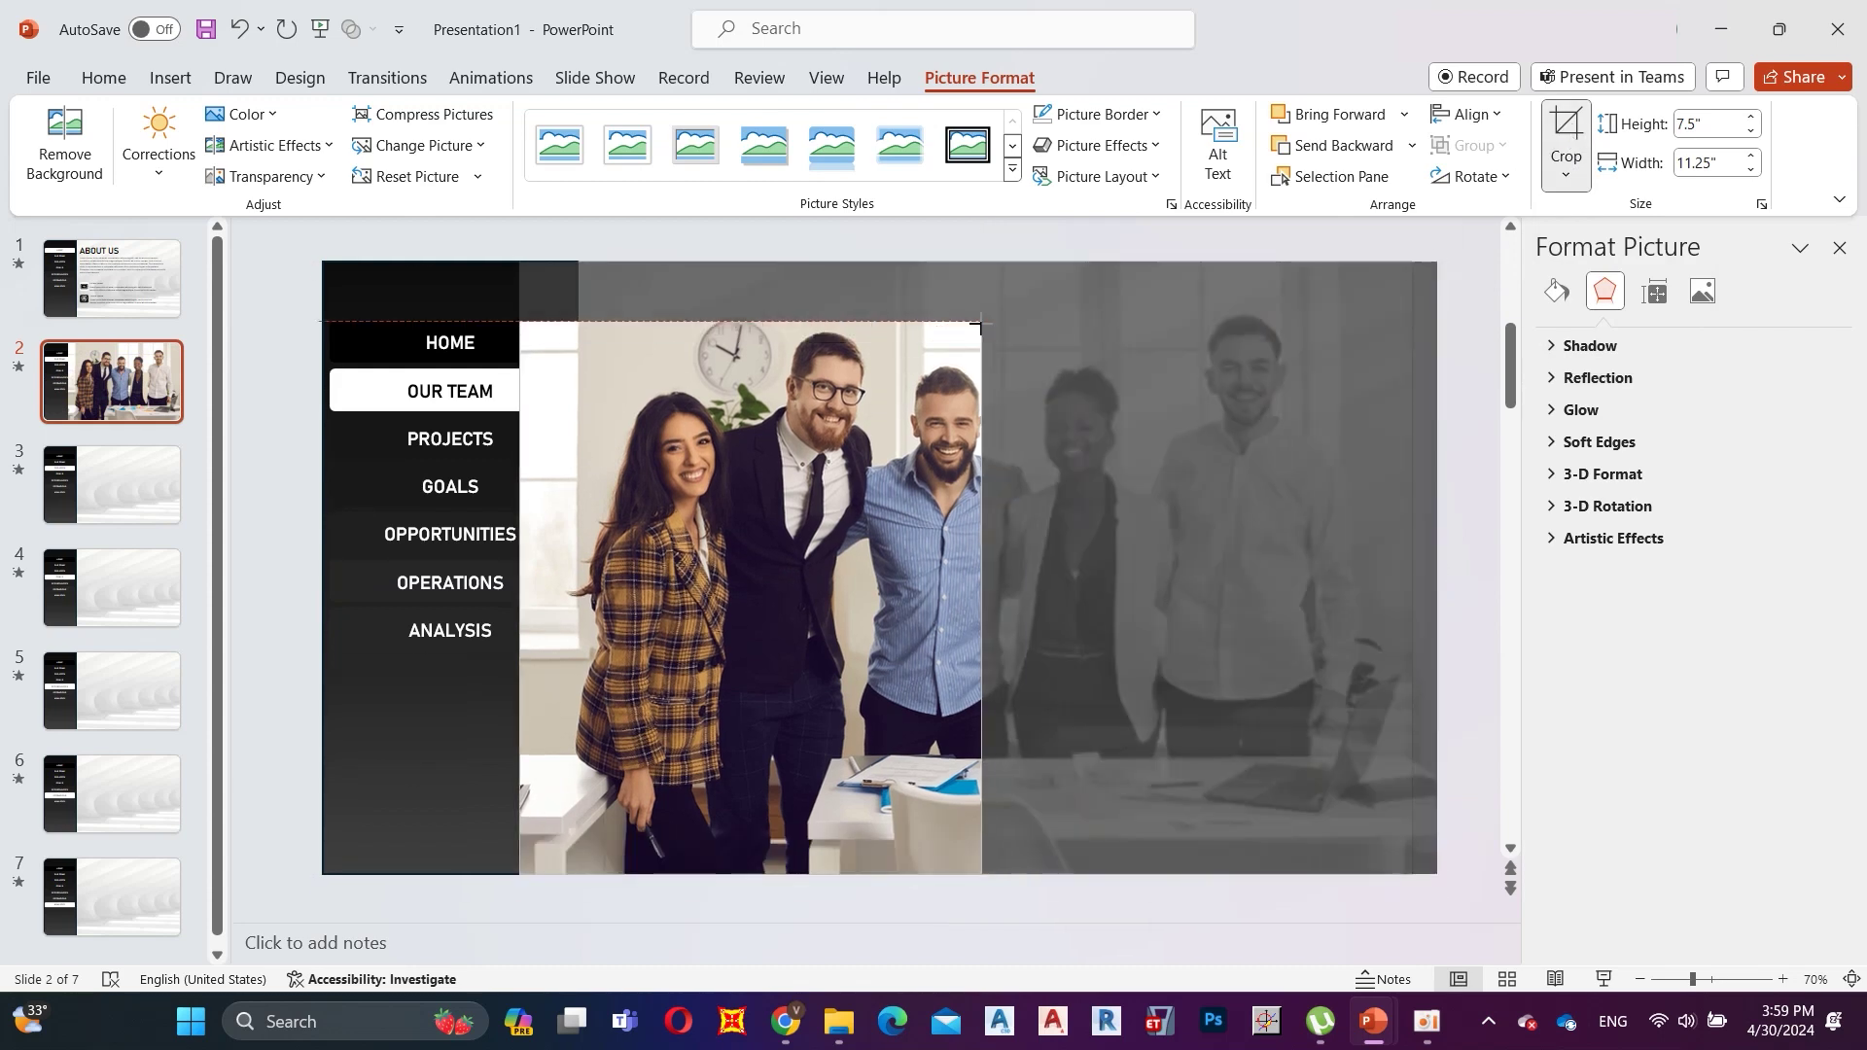
click(1563, 175)
mouse_move(1637, 255)
click(1252, 312)
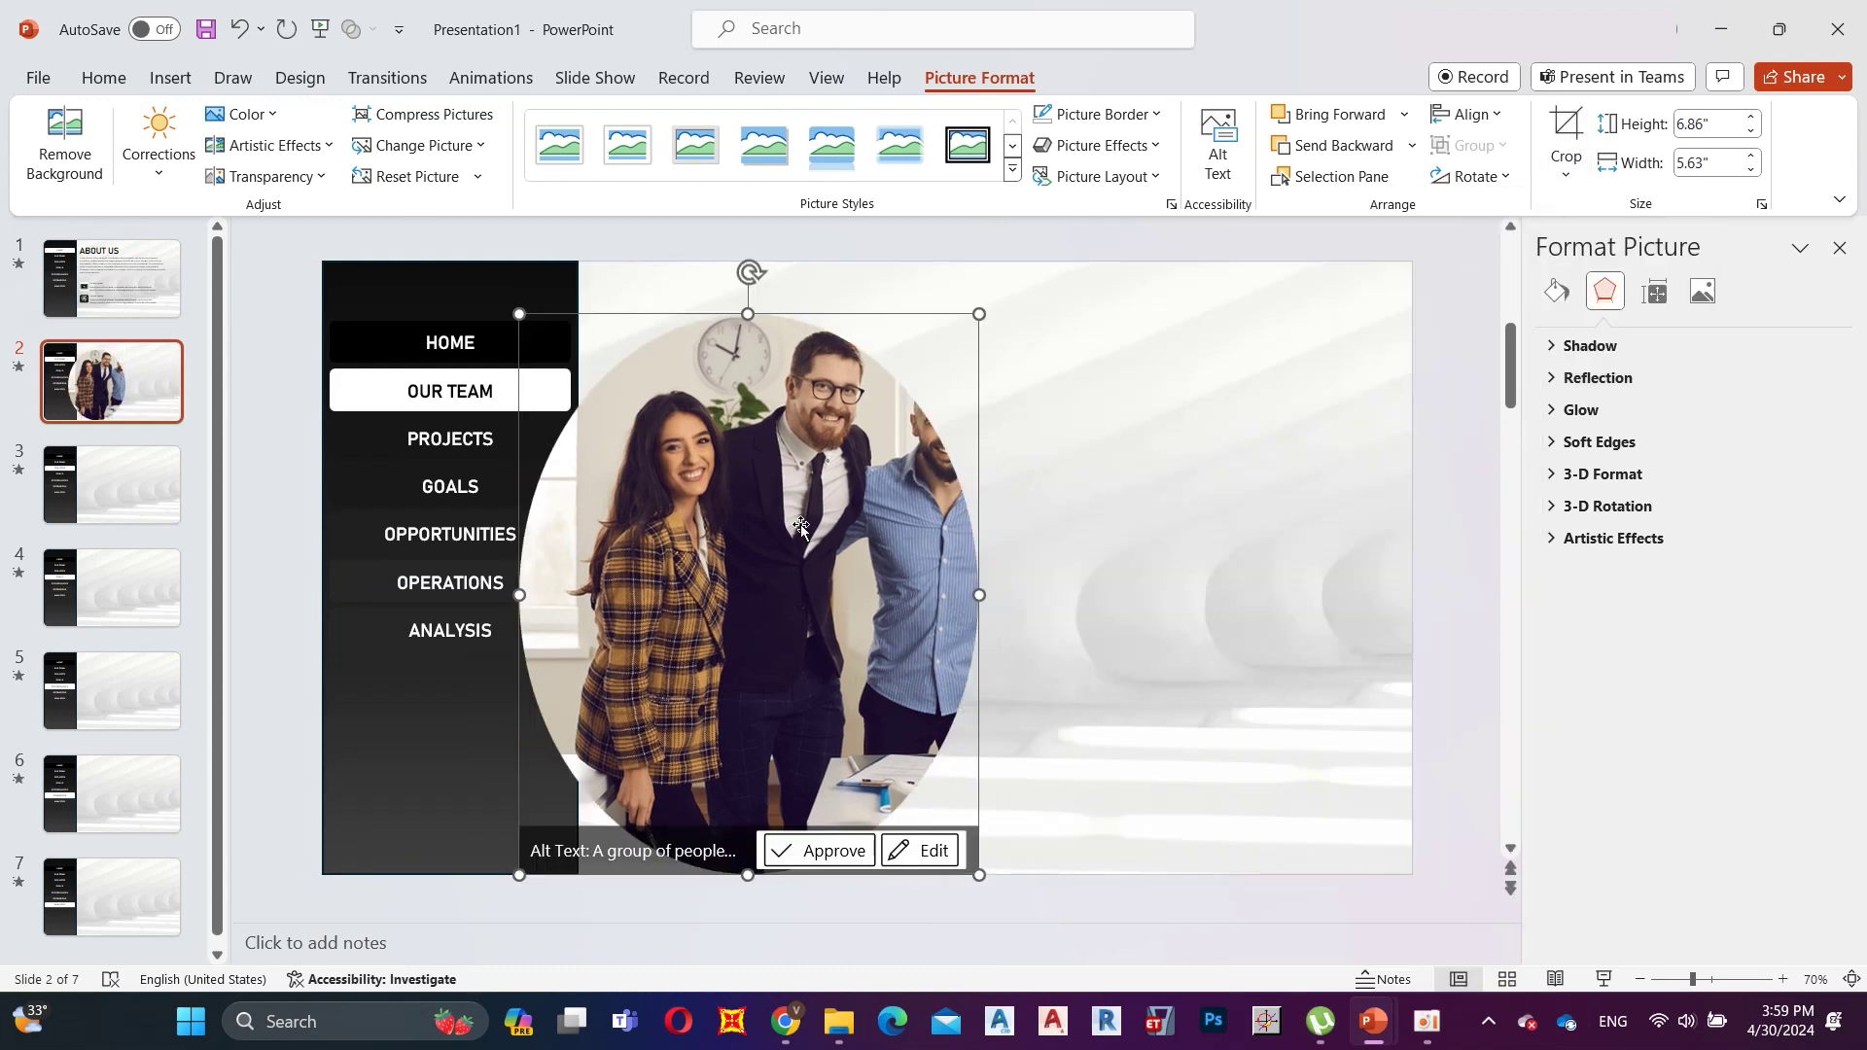
click(1565, 124)
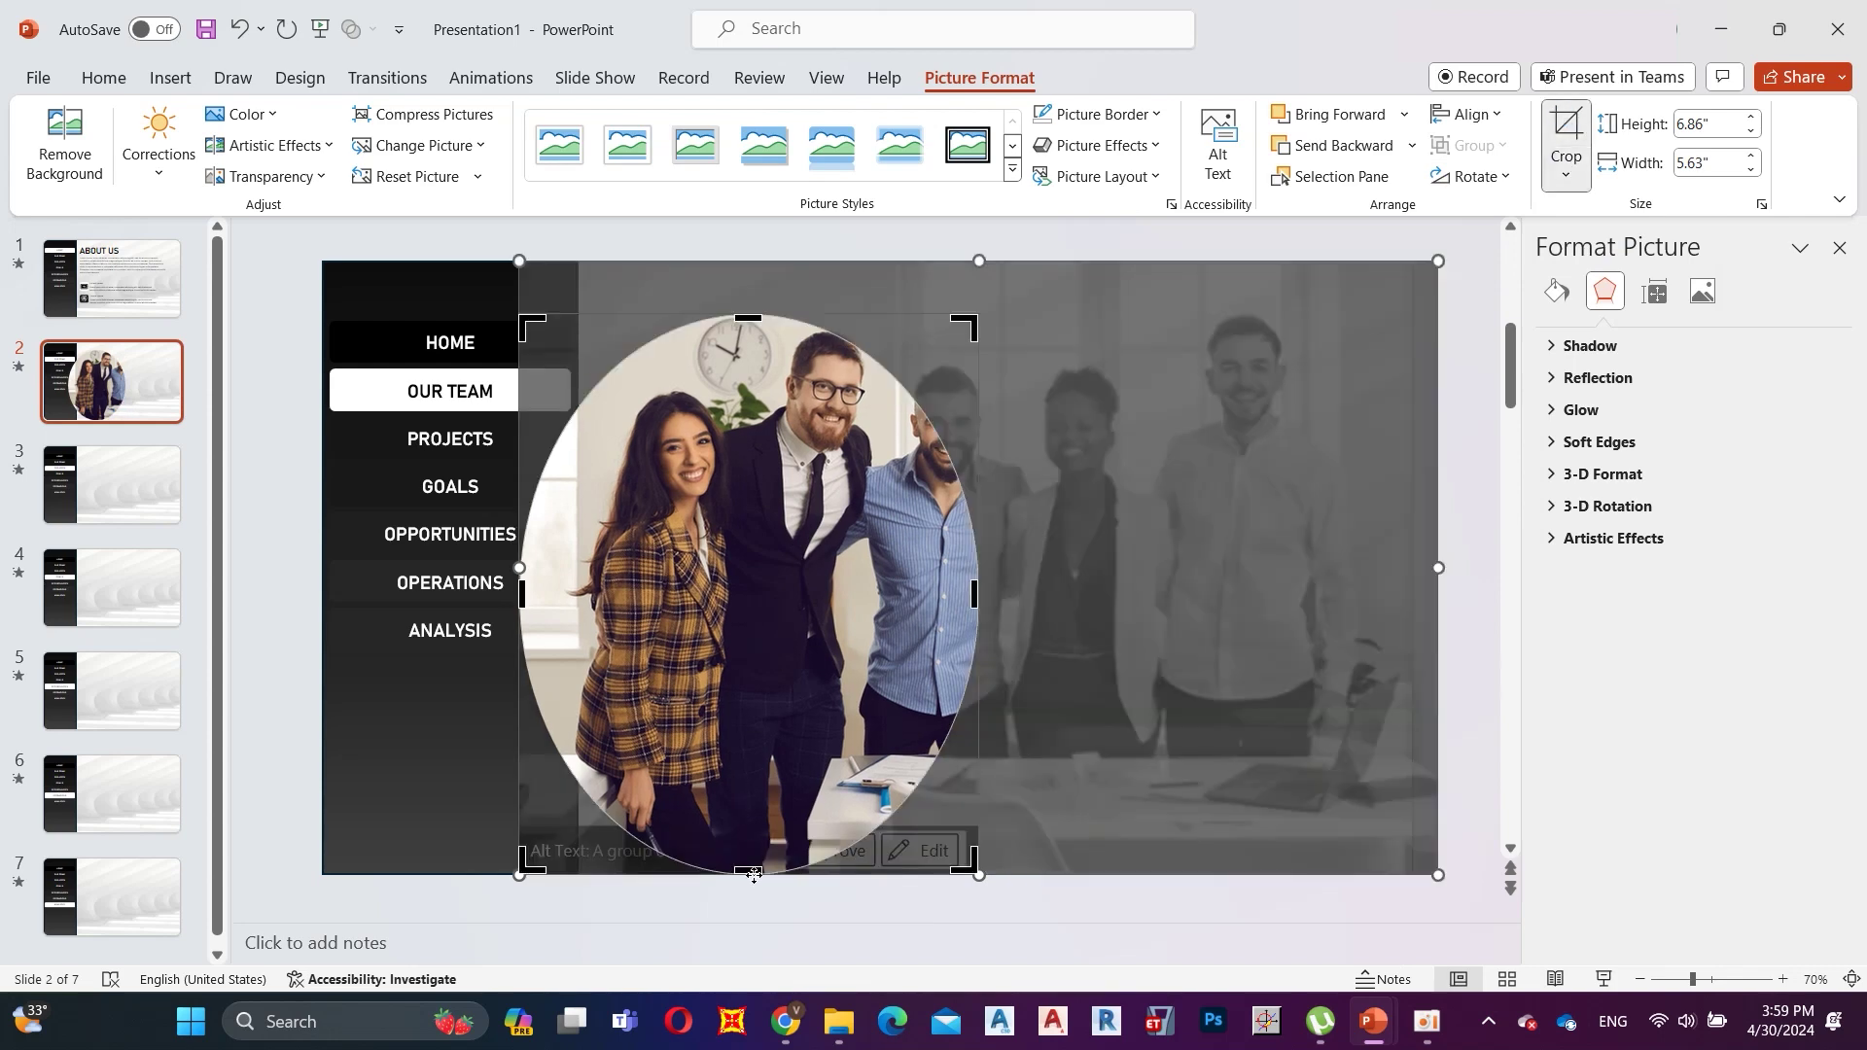
drag(752, 868, 753, 465)
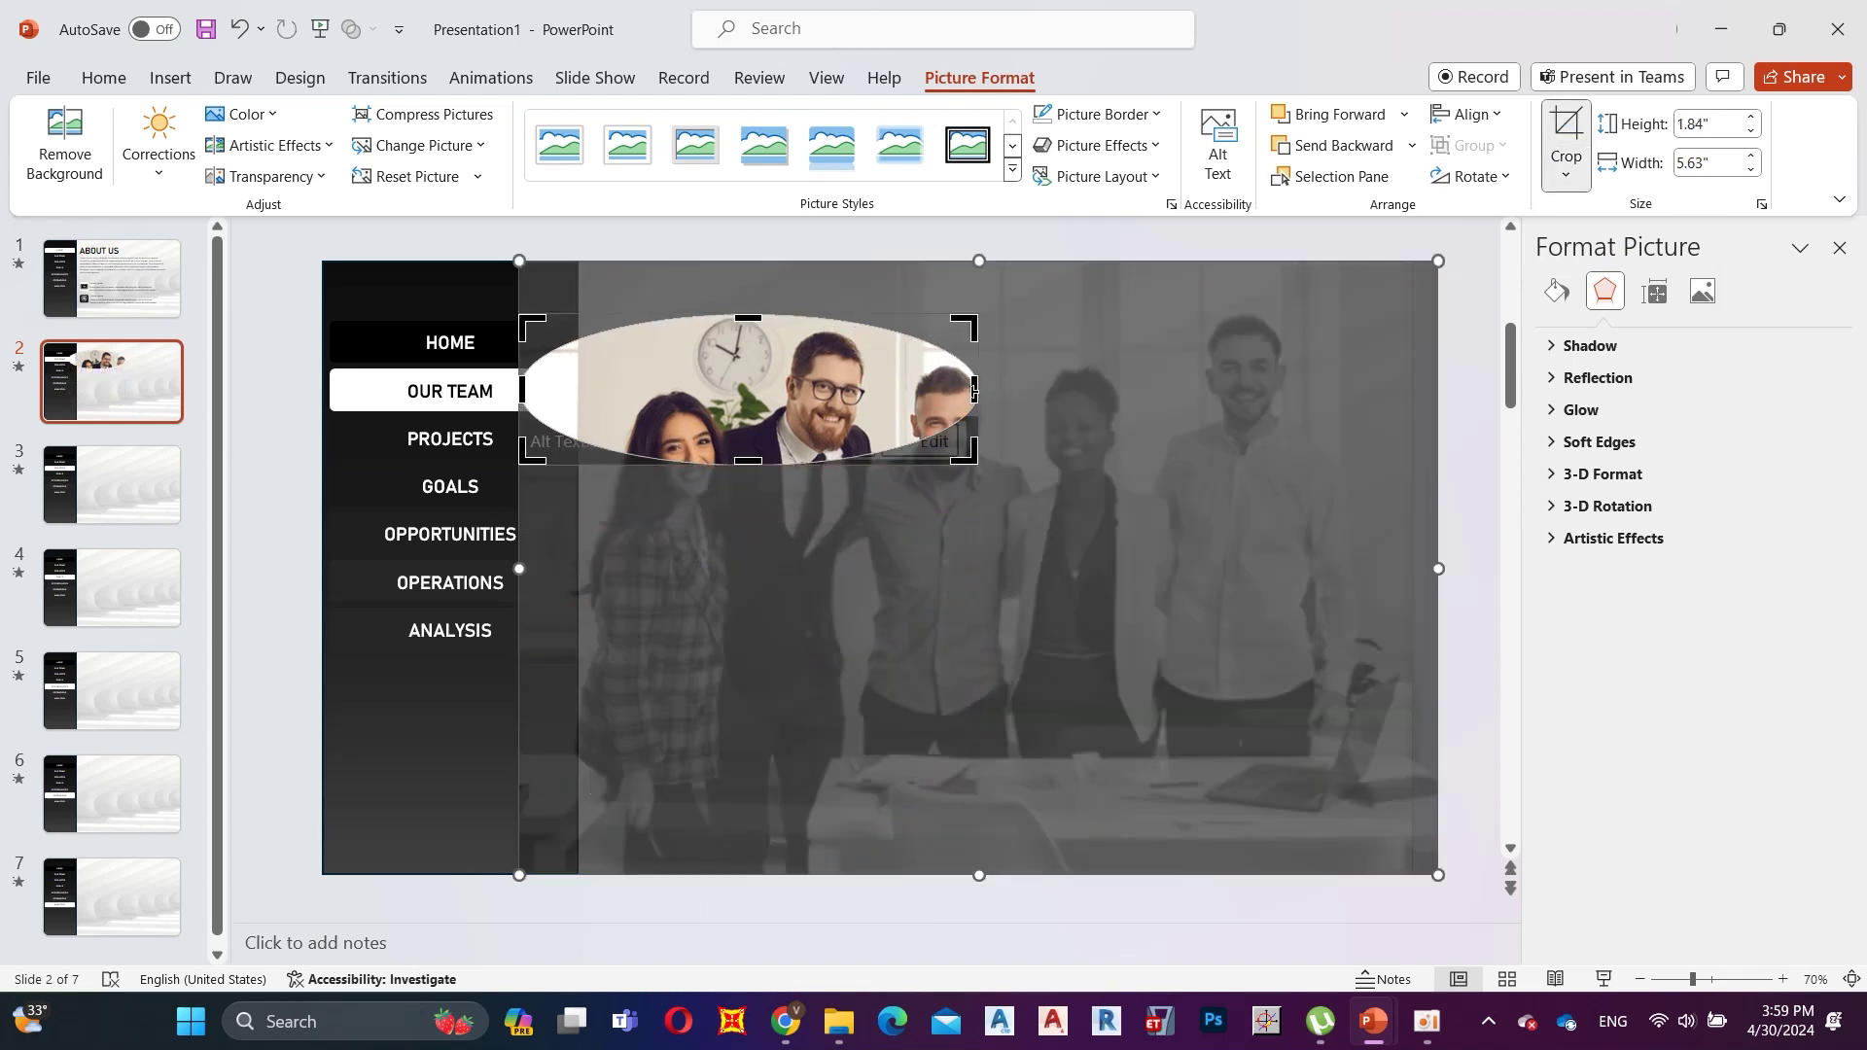
drag(520, 388, 732, 432)
click(1236, 243)
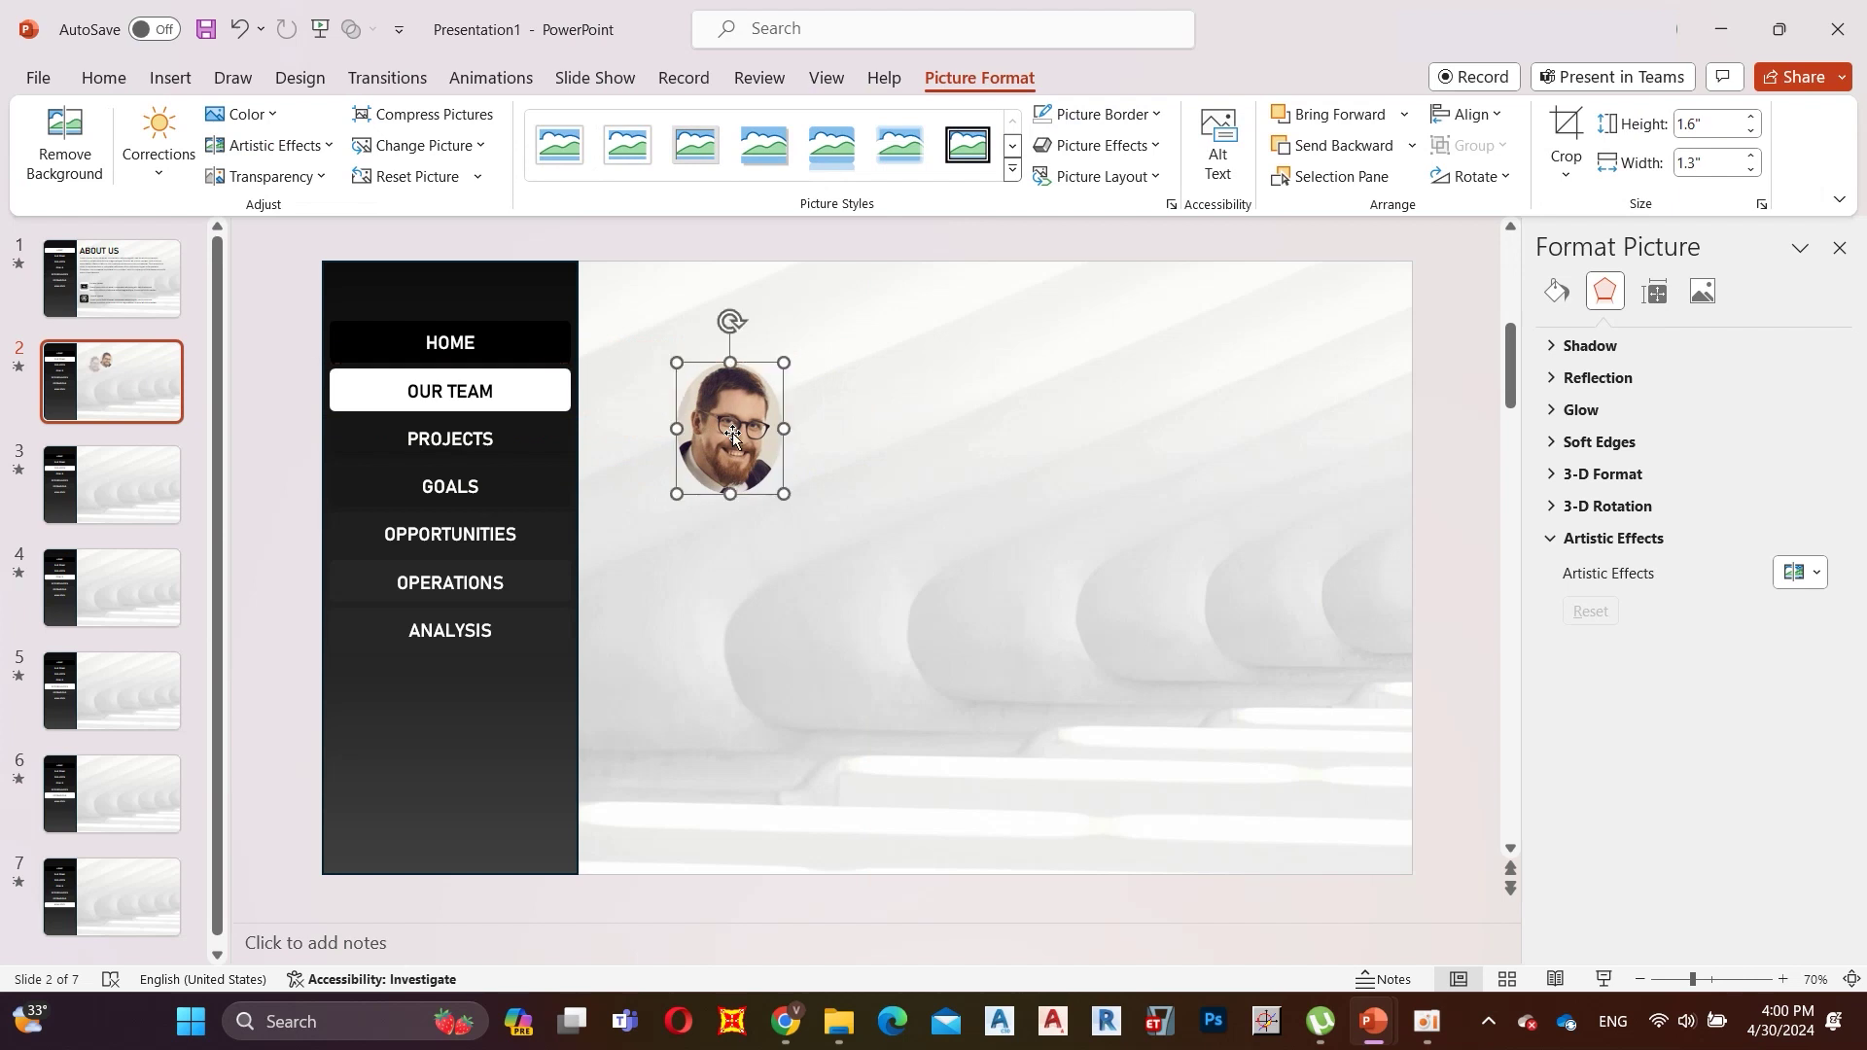
Duplicate the oval portrait into a row reframed on other members, and paste caption boxes.
drag(696, 429, 884, 426)
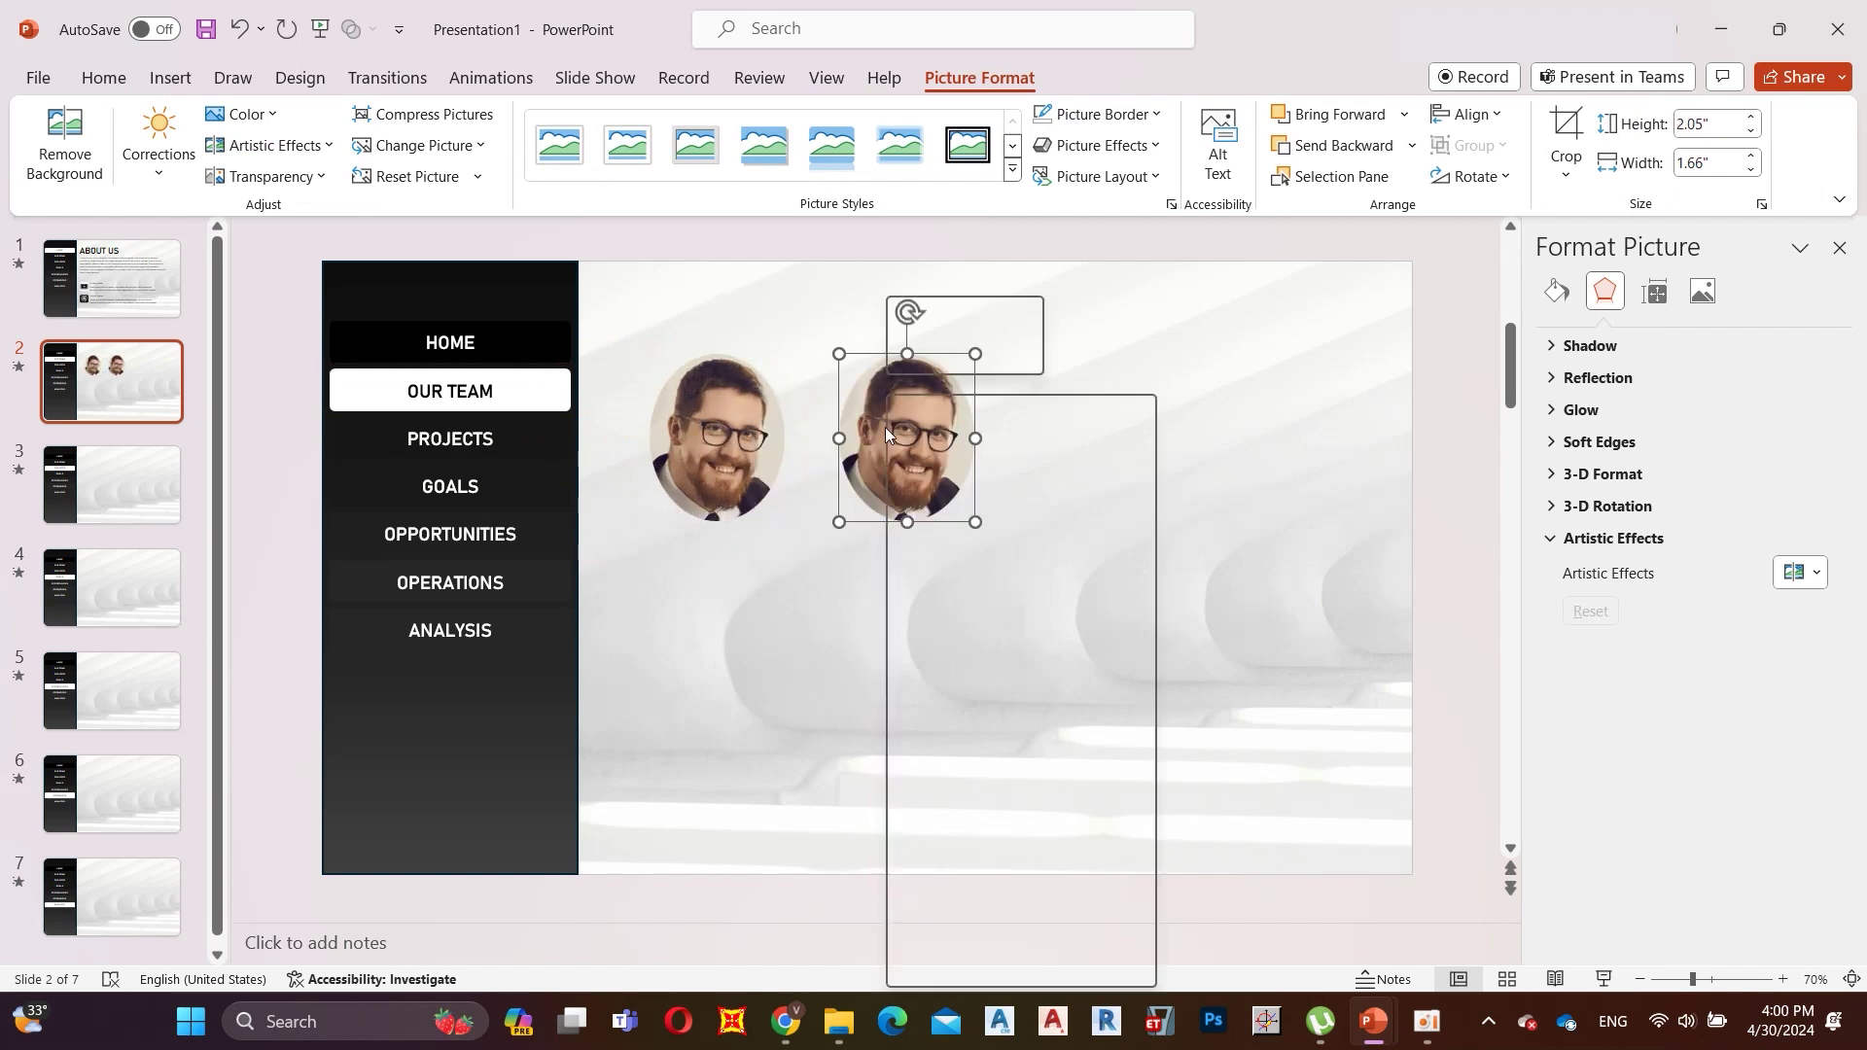
right_click(884, 426)
click(964, 350)
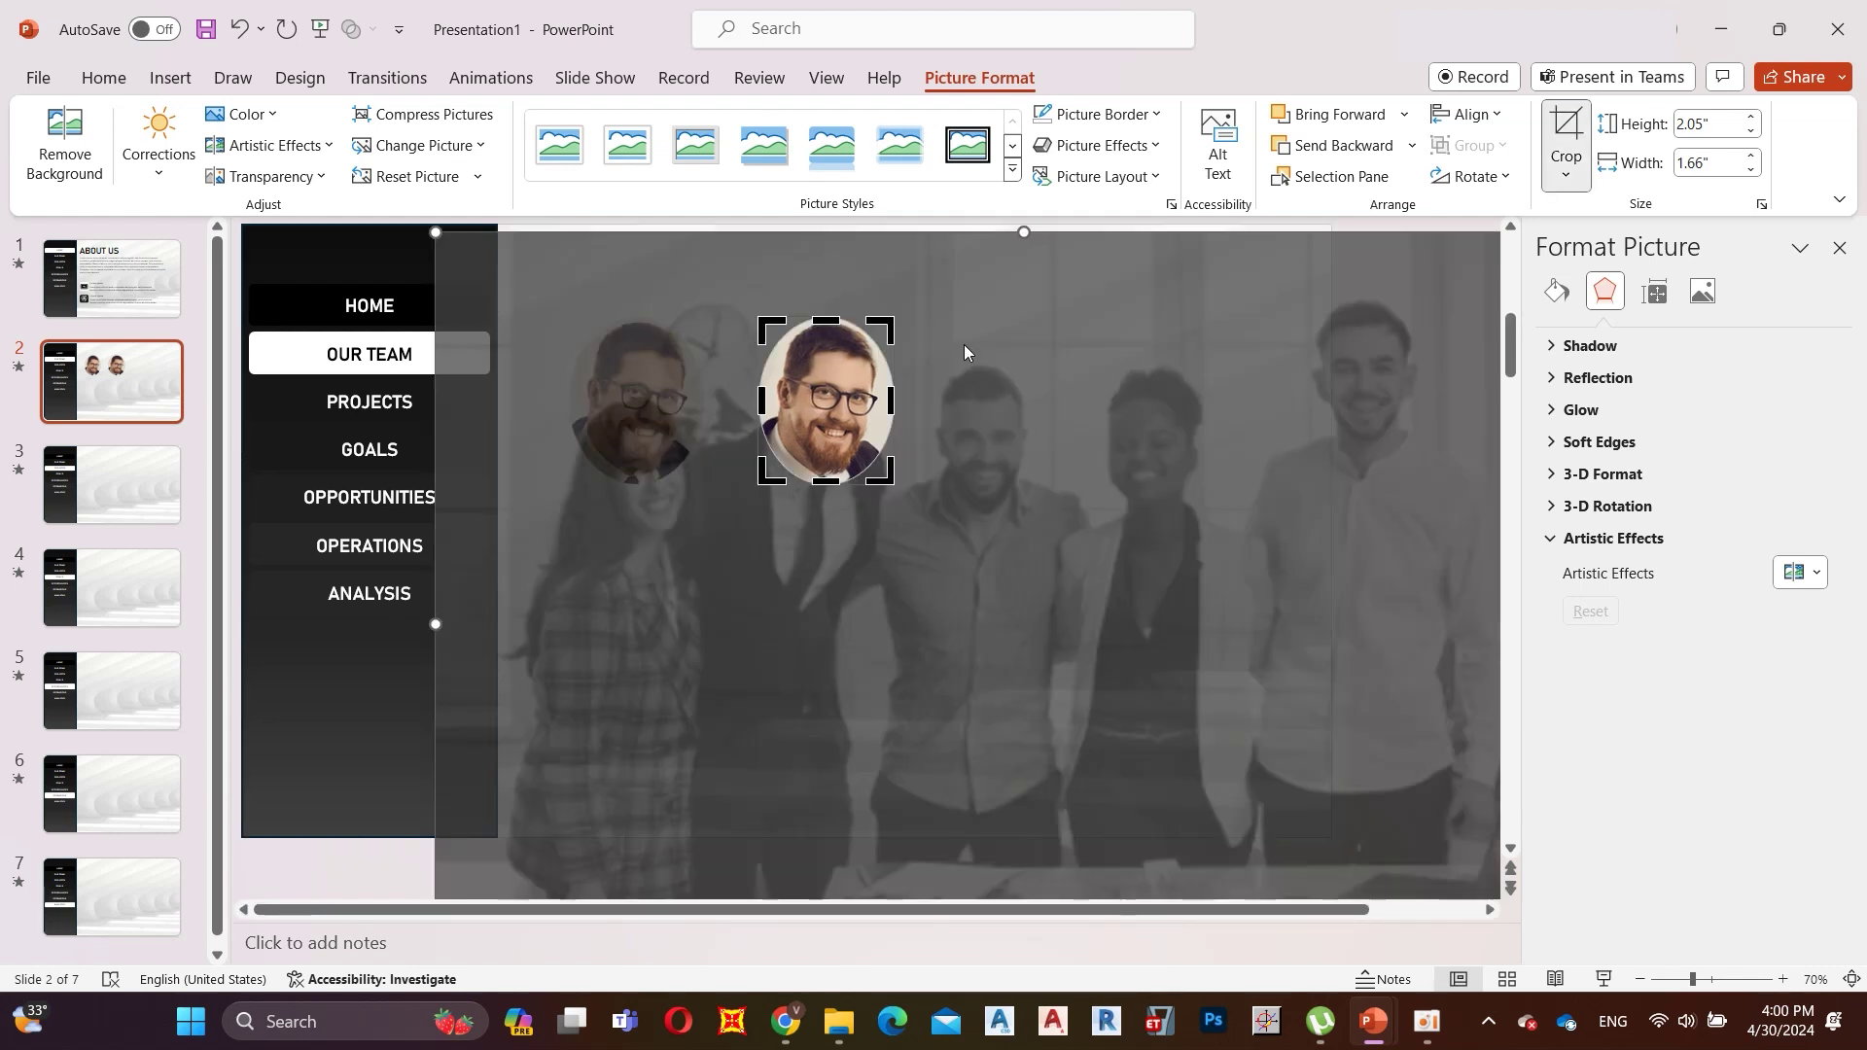
drag(891, 406, 1048, 409)
key(ctrl+z)
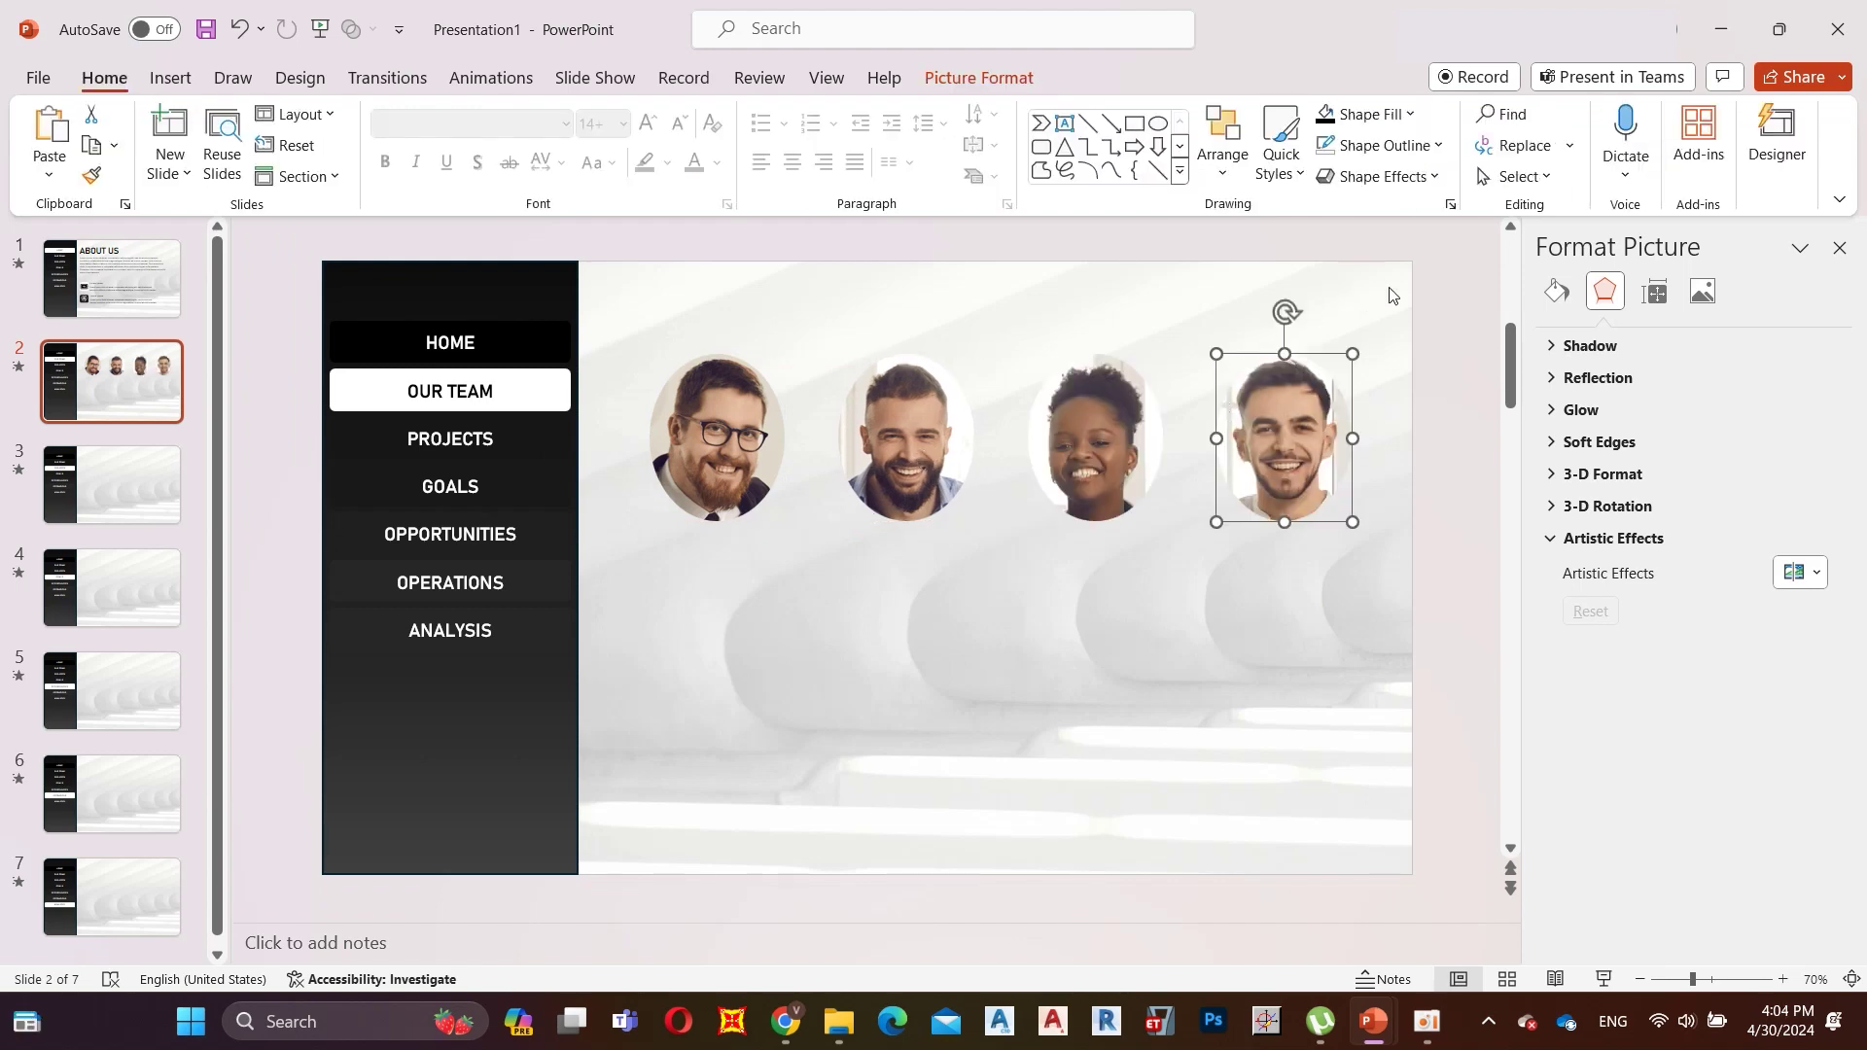
click(1417, 280)
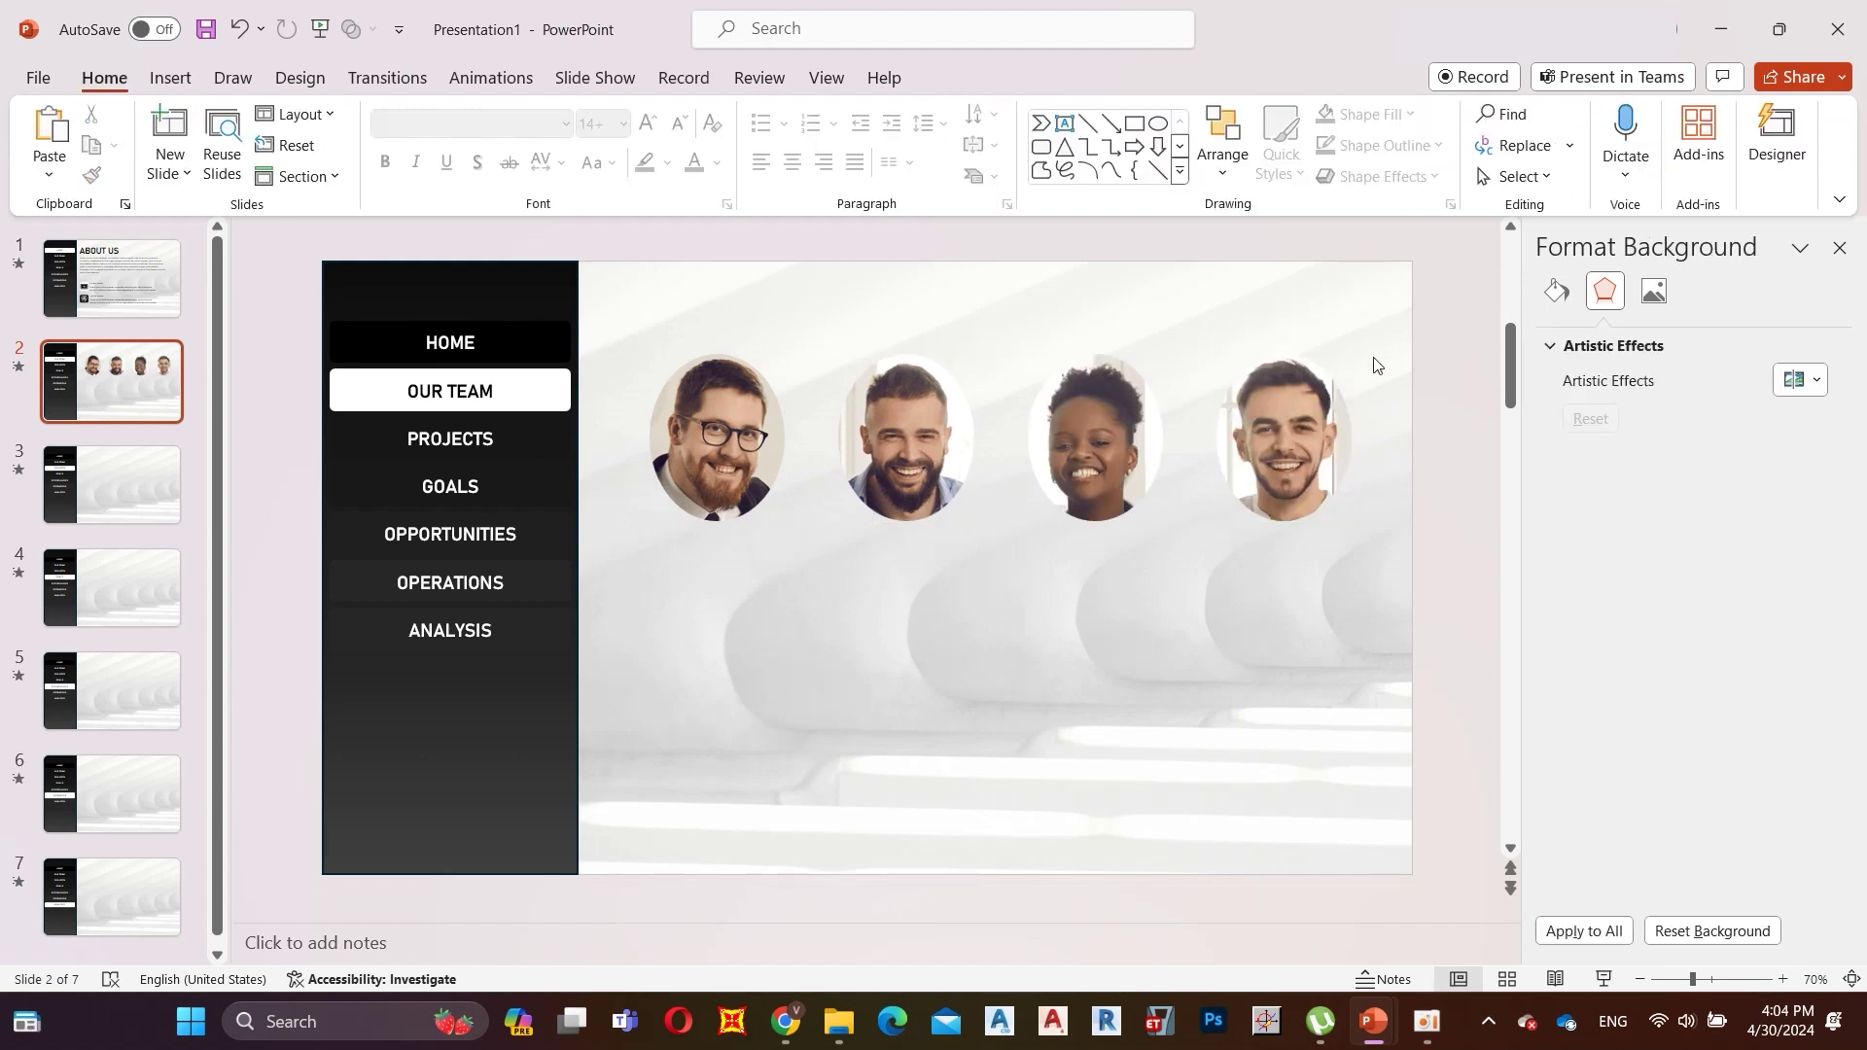
key(ctrl+v)
Group the first and second members' photos with their names and descriptions.
click(953, 295)
drag(613, 303, 813, 752)
right_click(725, 358)
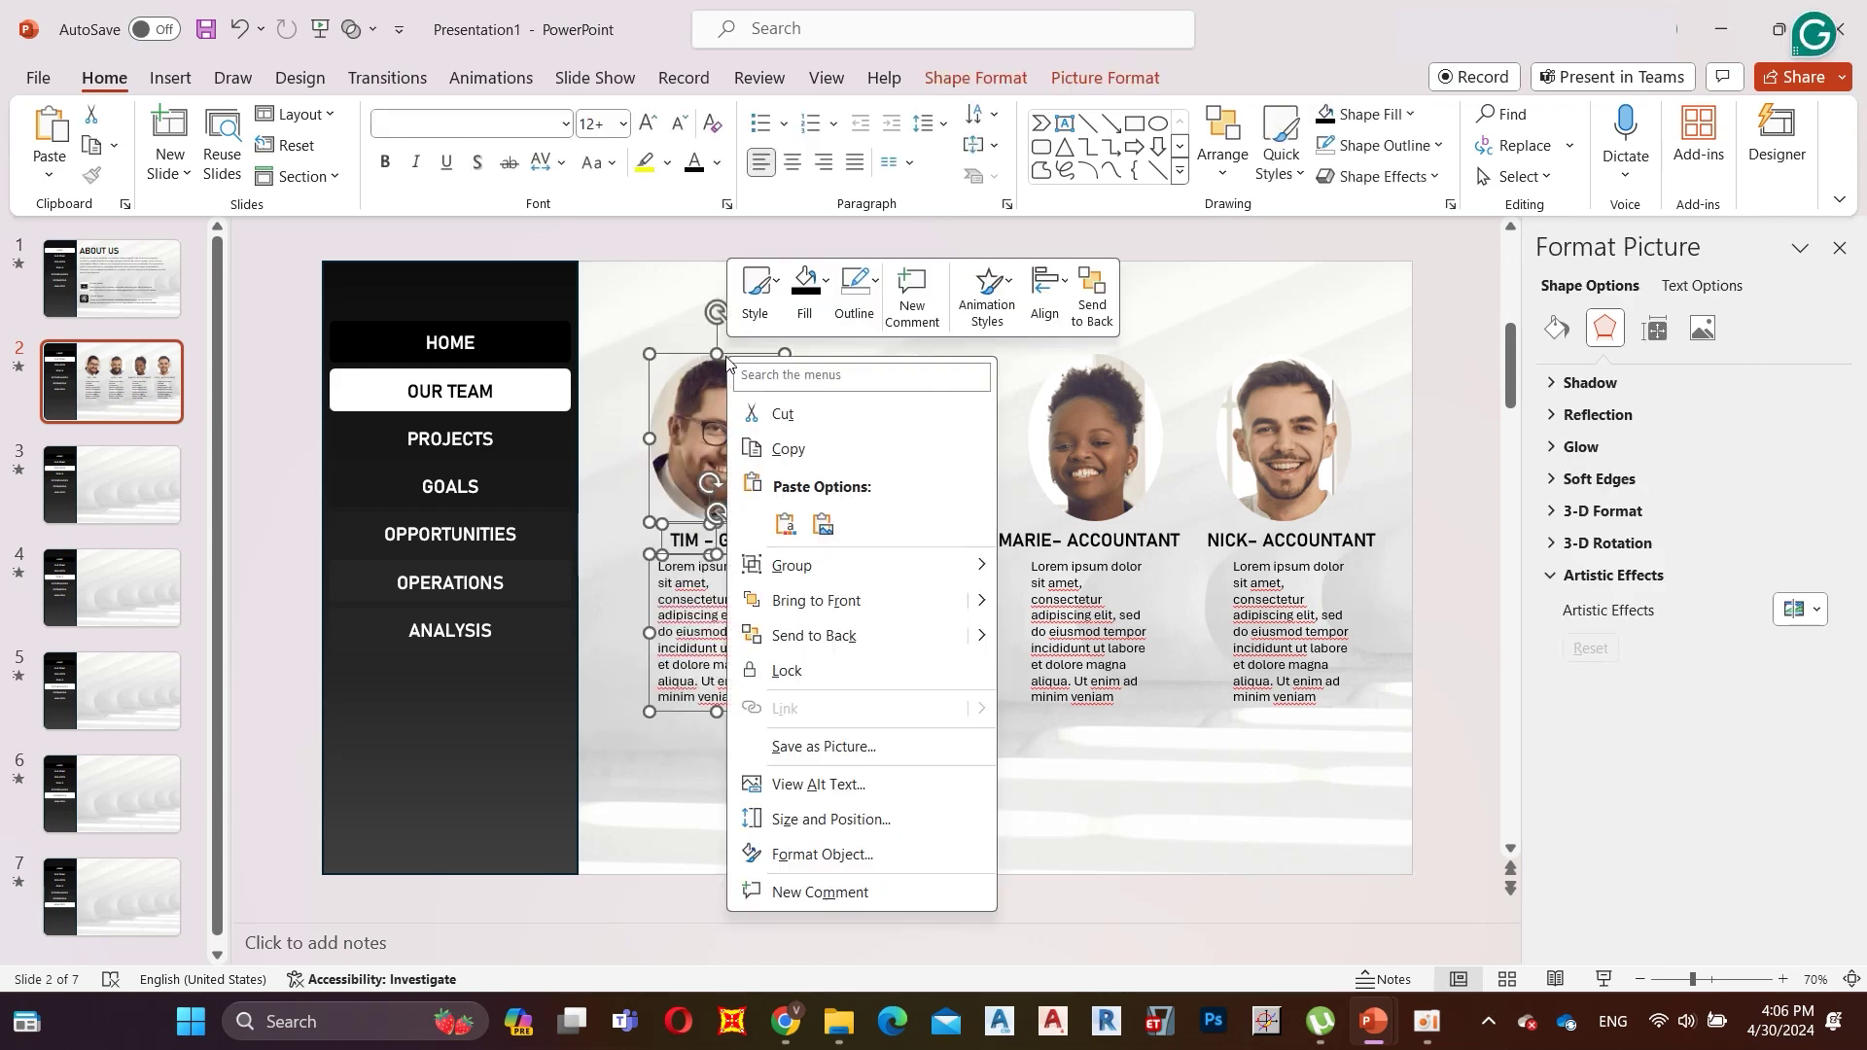
mouse_move(792, 563)
click(1048, 566)
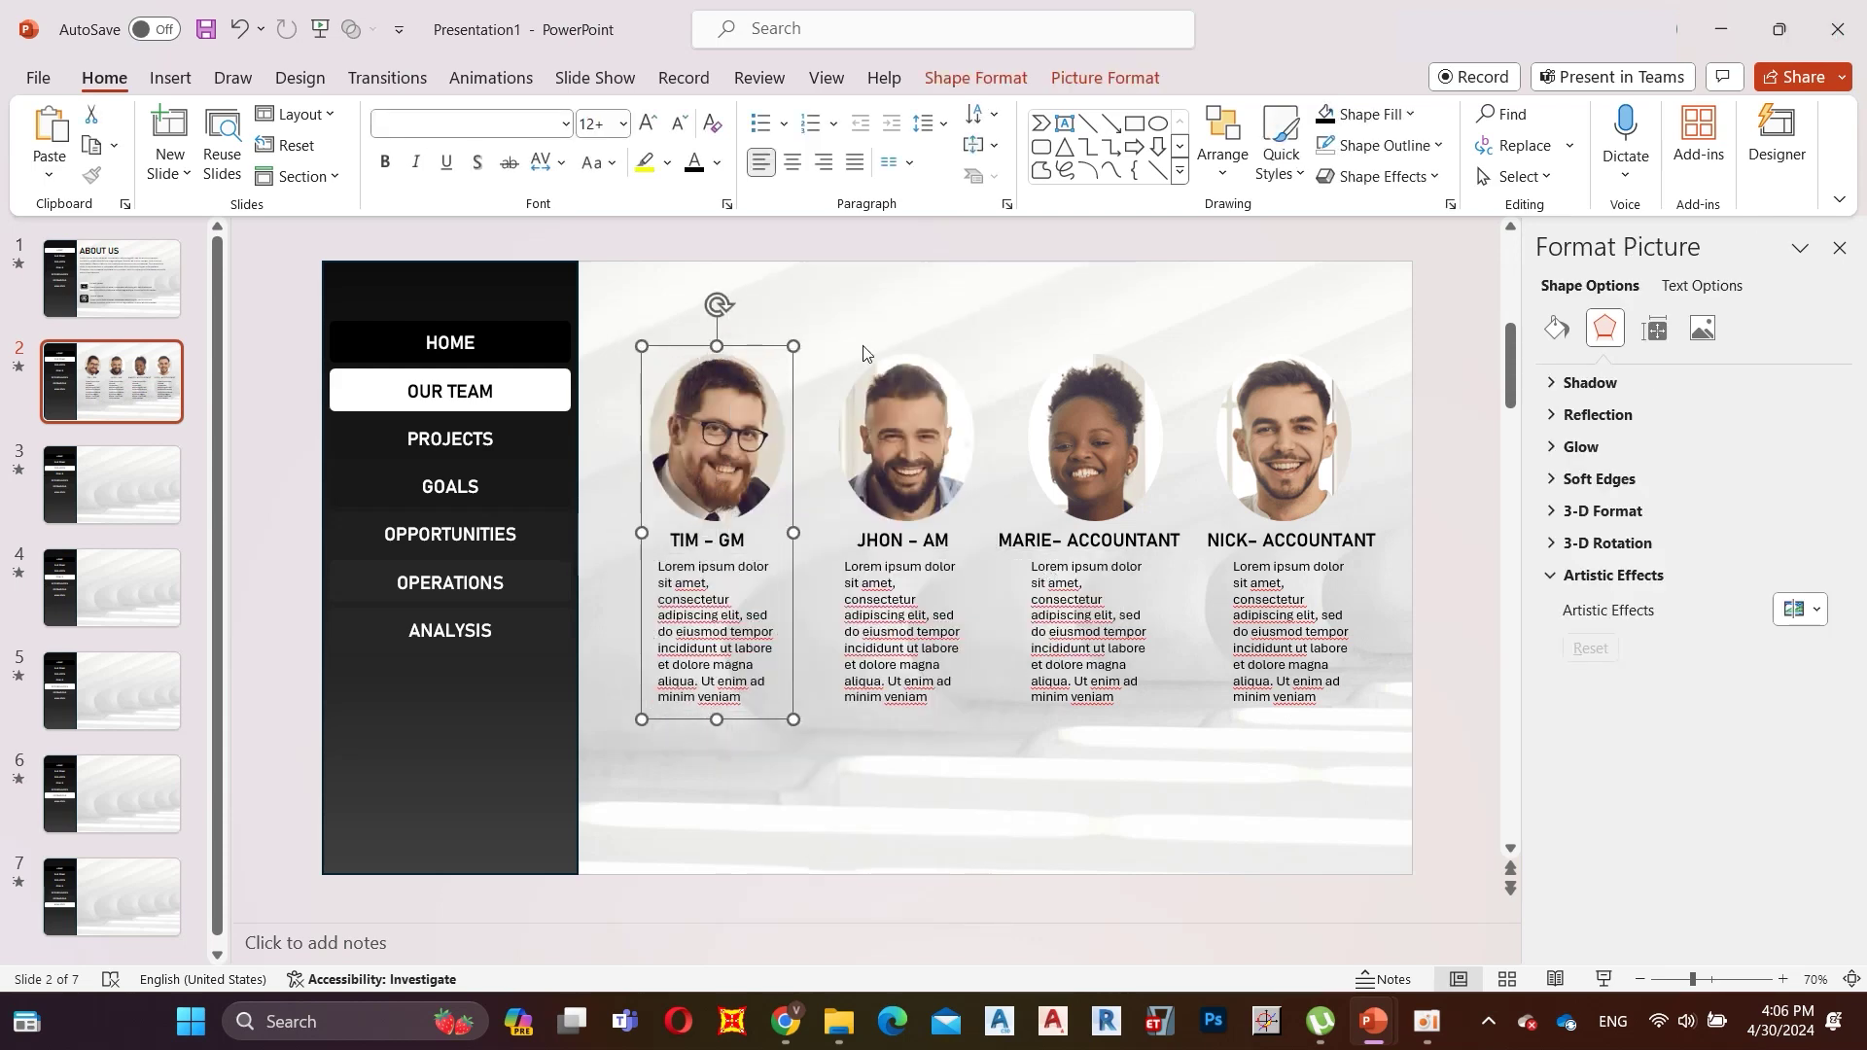
drag(862, 348, 993, 779)
right_click(870, 438)
mouse_move(1118, 641)
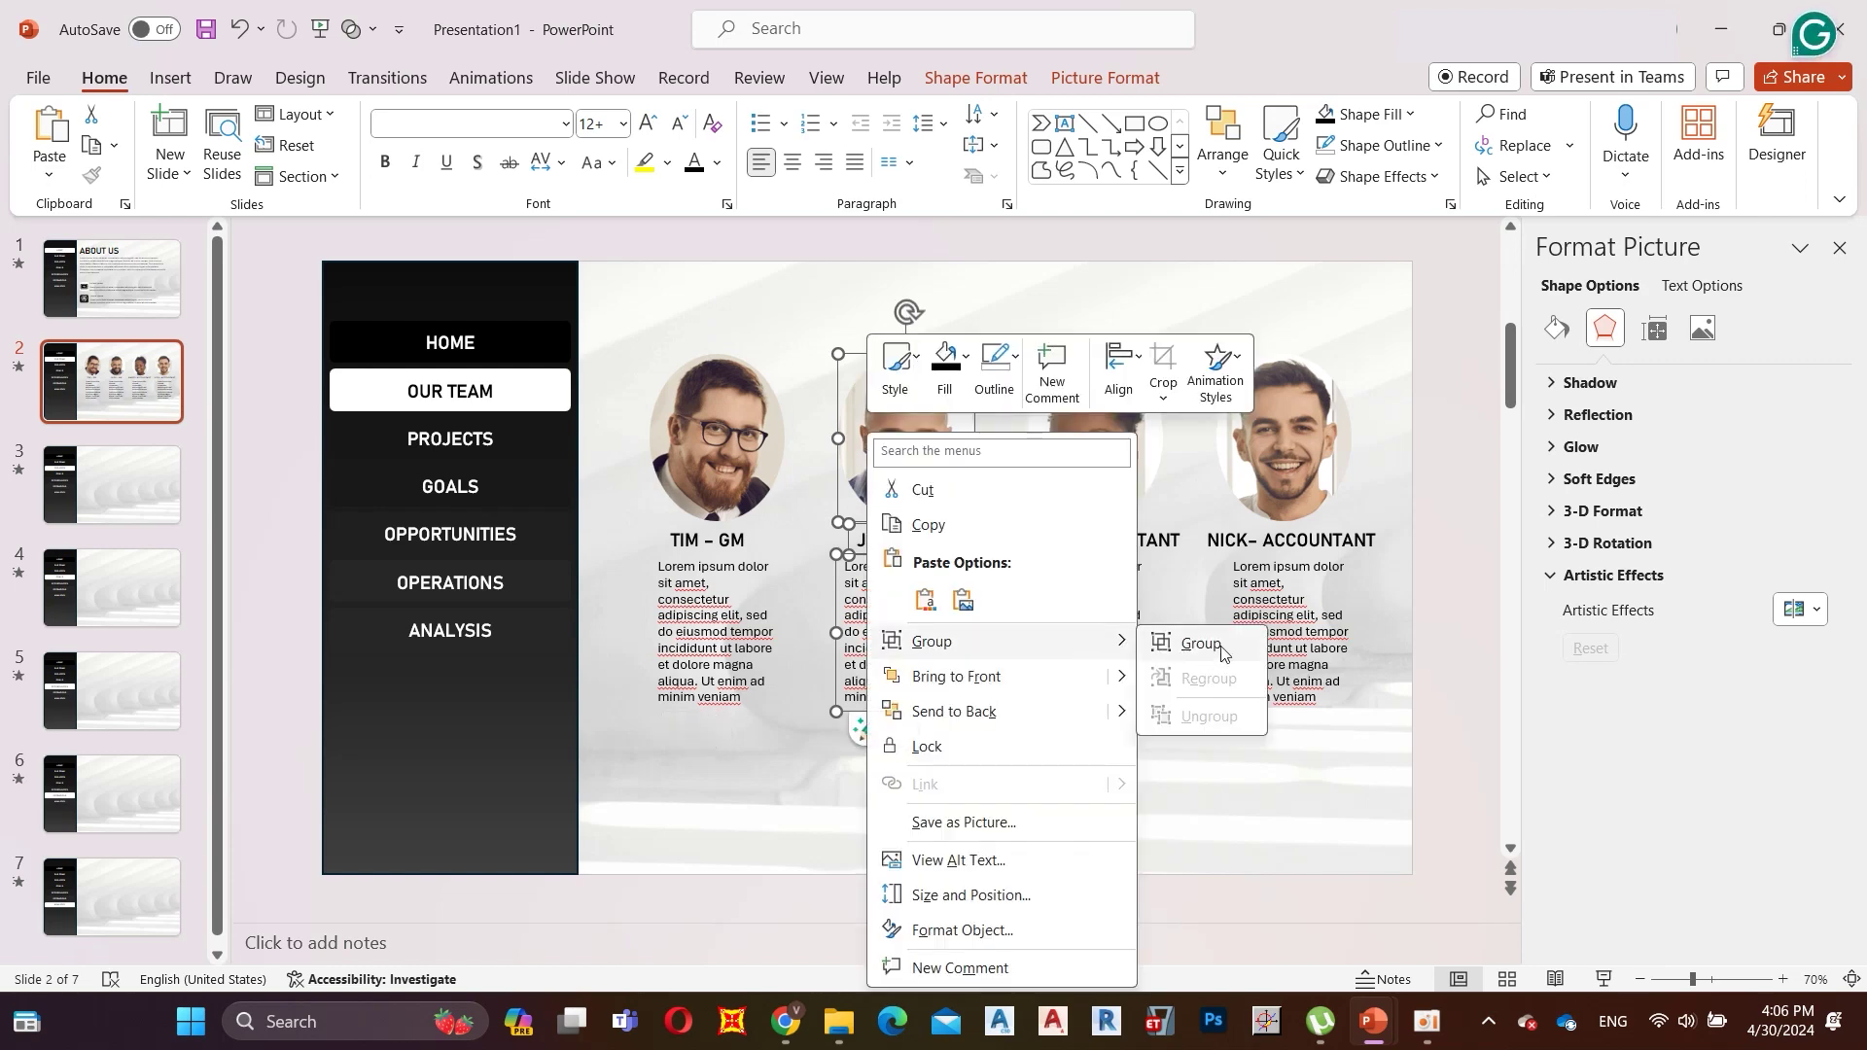
click(1215, 643)
Group the third and fourth members' objects, then select all four groups.
drag(982, 292, 1194, 729)
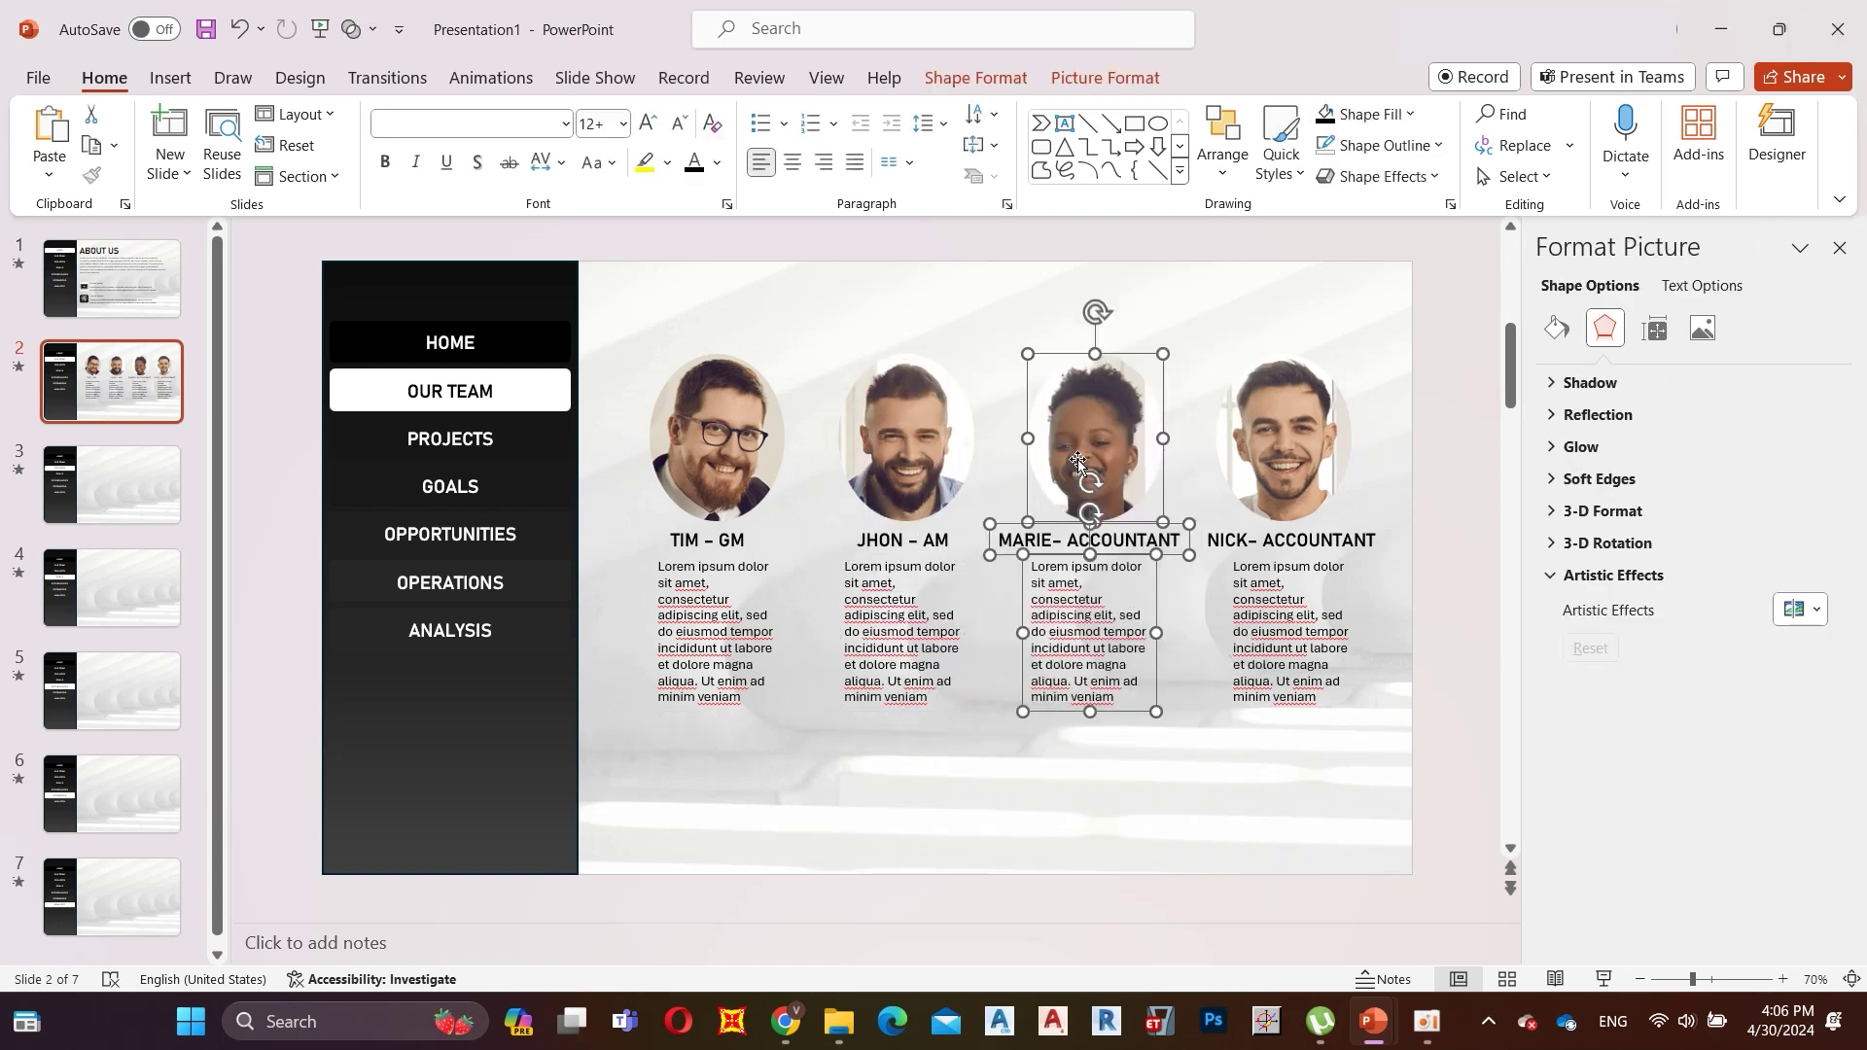
right_click(1076, 424)
mouse_move(1228, 633)
click(1390, 639)
drag(1185, 305, 1465, 784)
right_click(1236, 349)
mouse_move(1404, 554)
click(1565, 559)
drag(600, 280, 1444, 846)
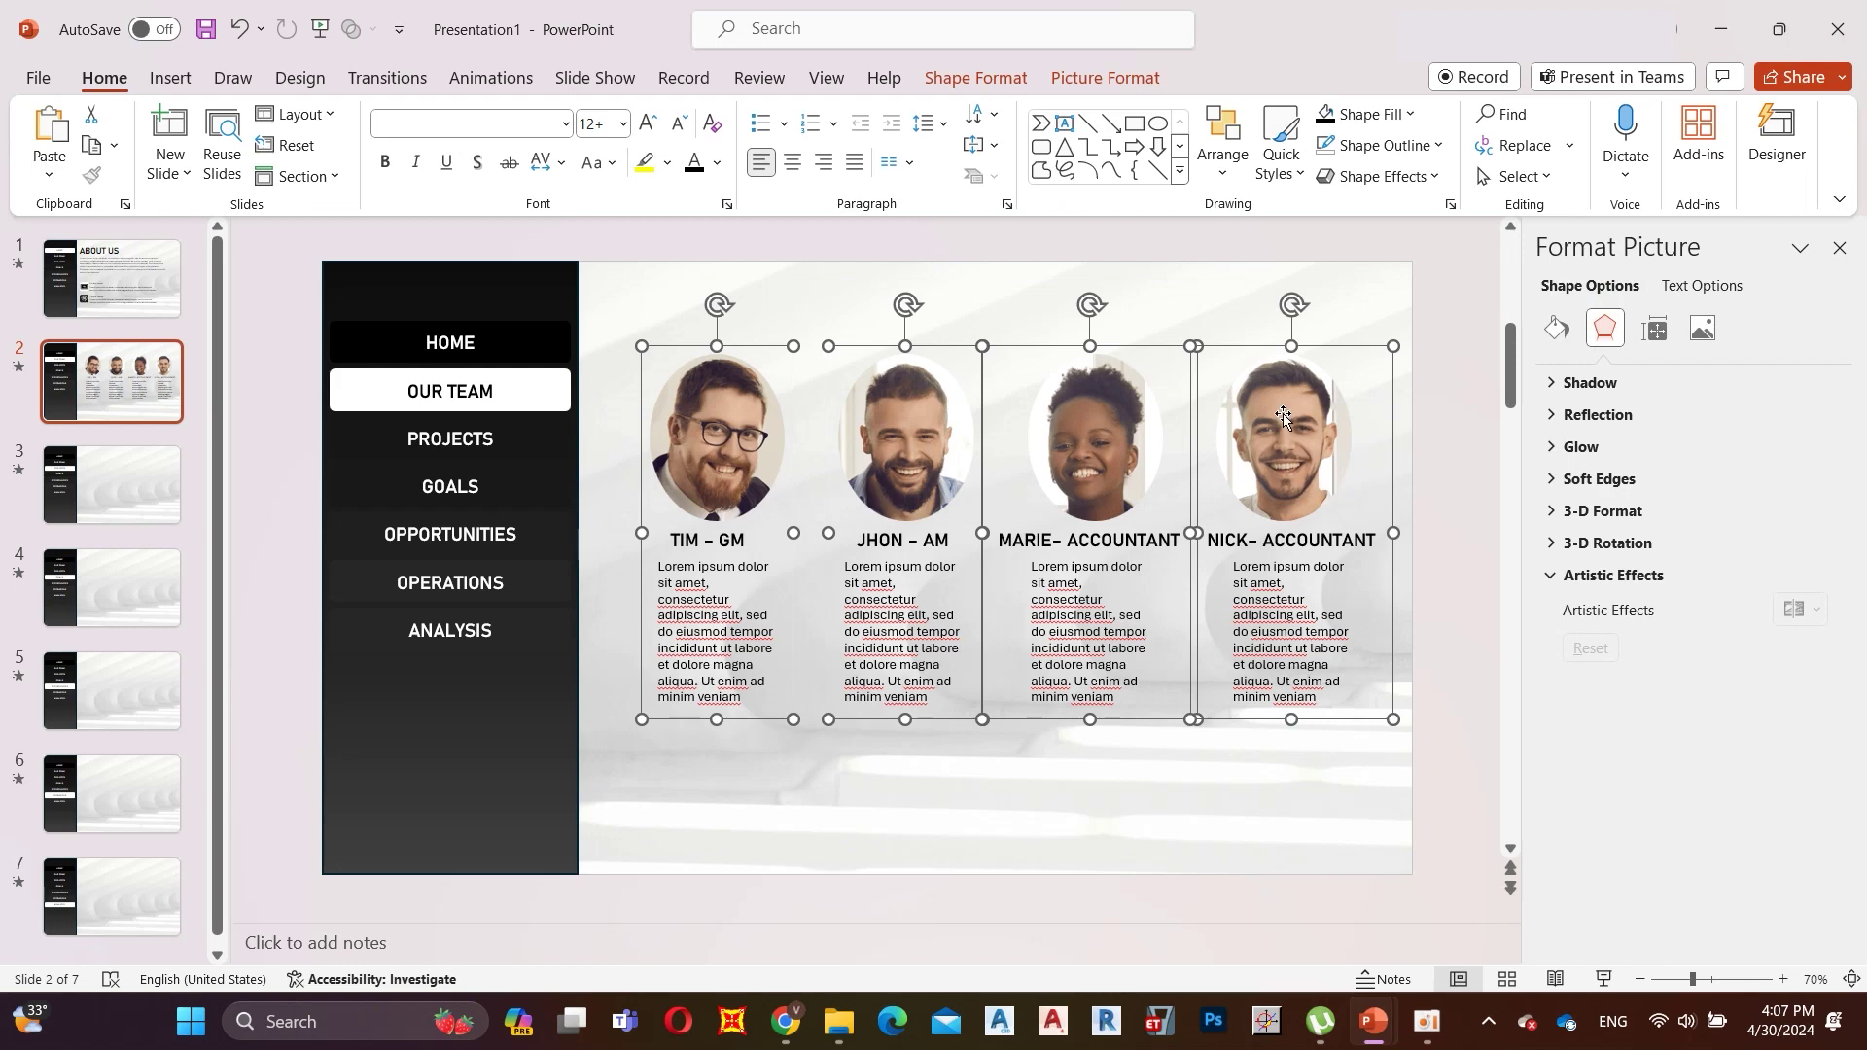
right_click(1228, 342)
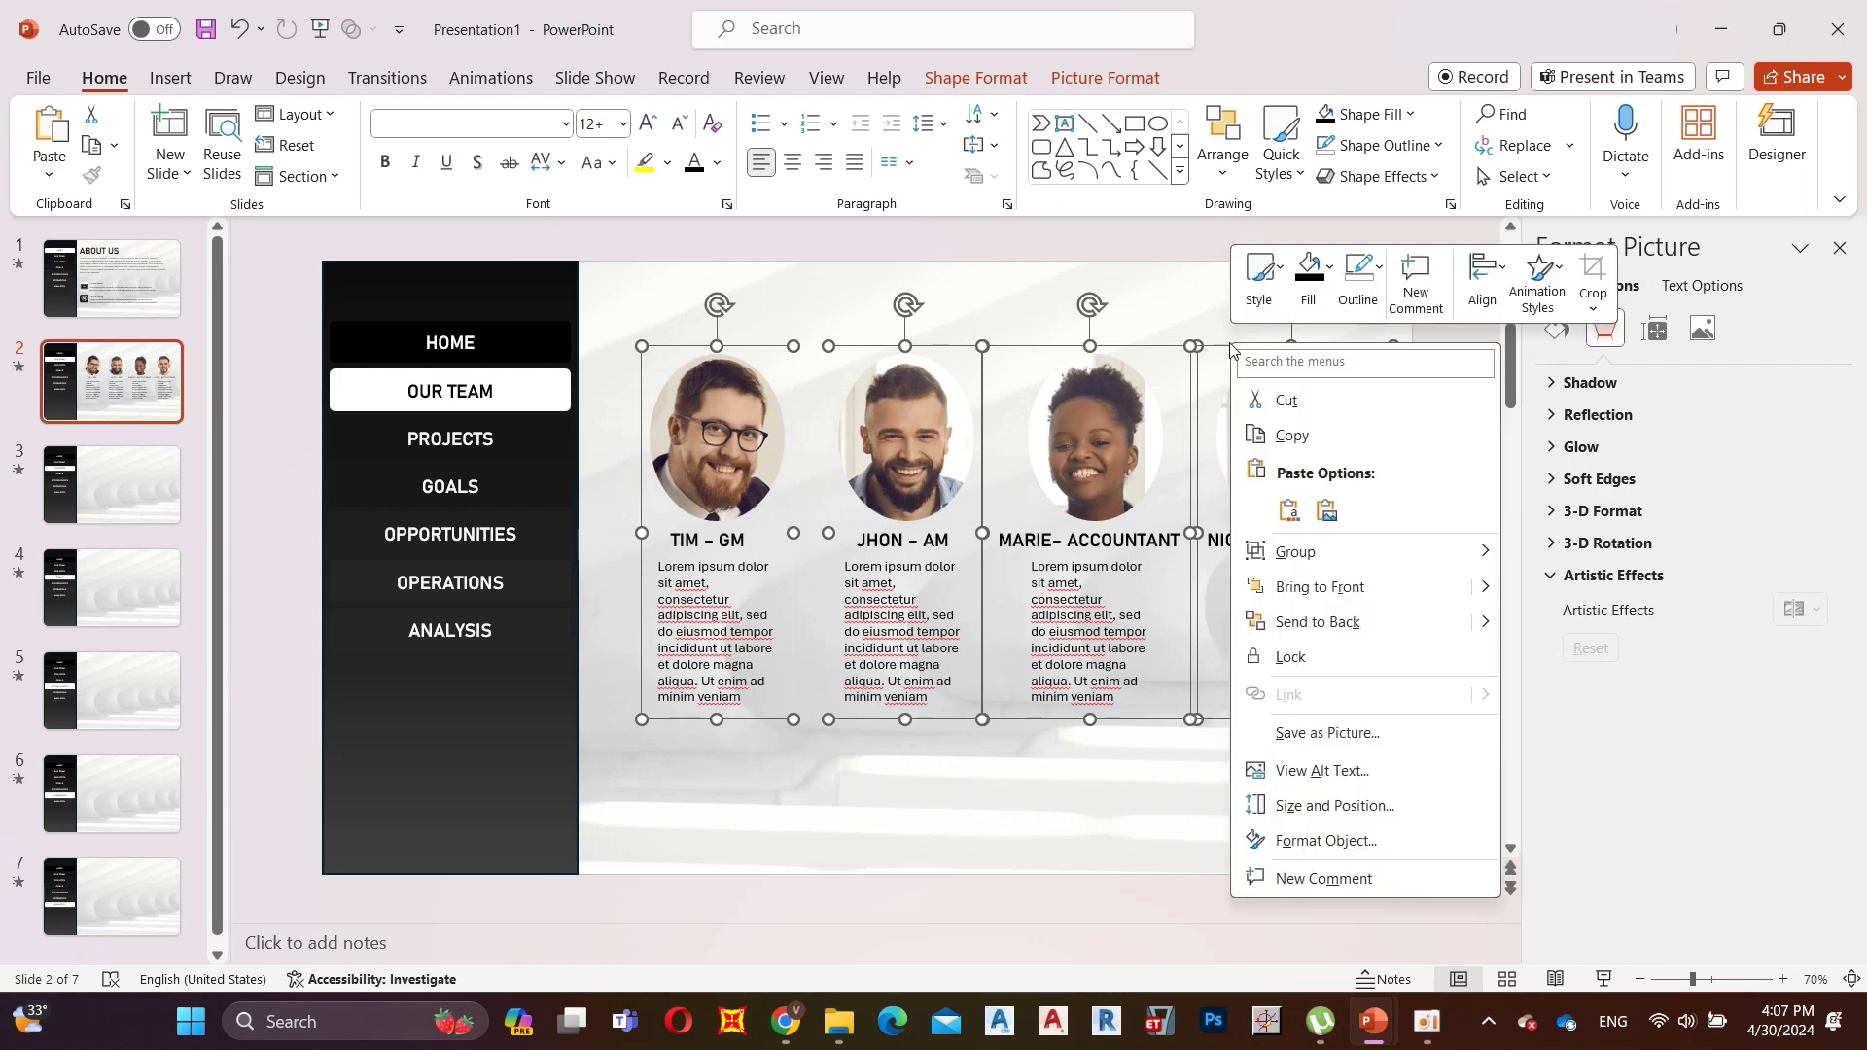
Copy the four team groups and park them just below the About Us slide.
click(1303, 438)
scroll(896, 806, up, 5)
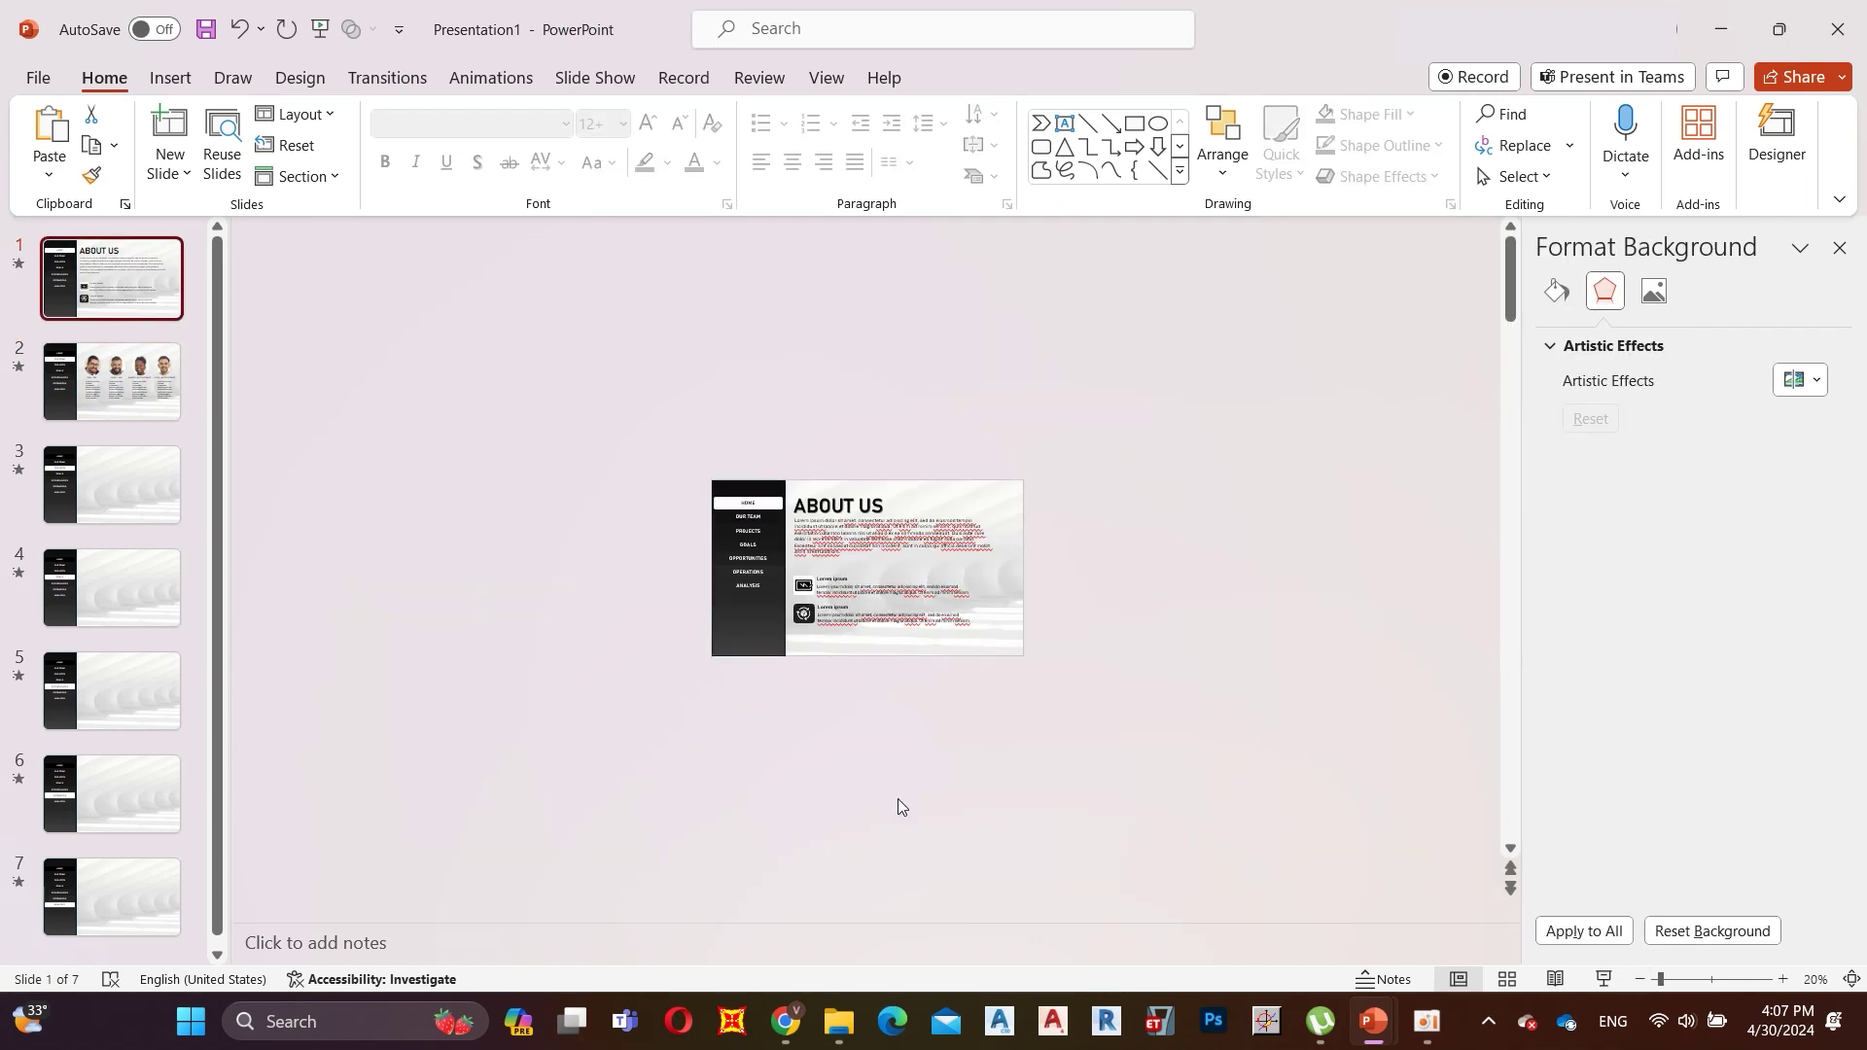
click(1782, 979)
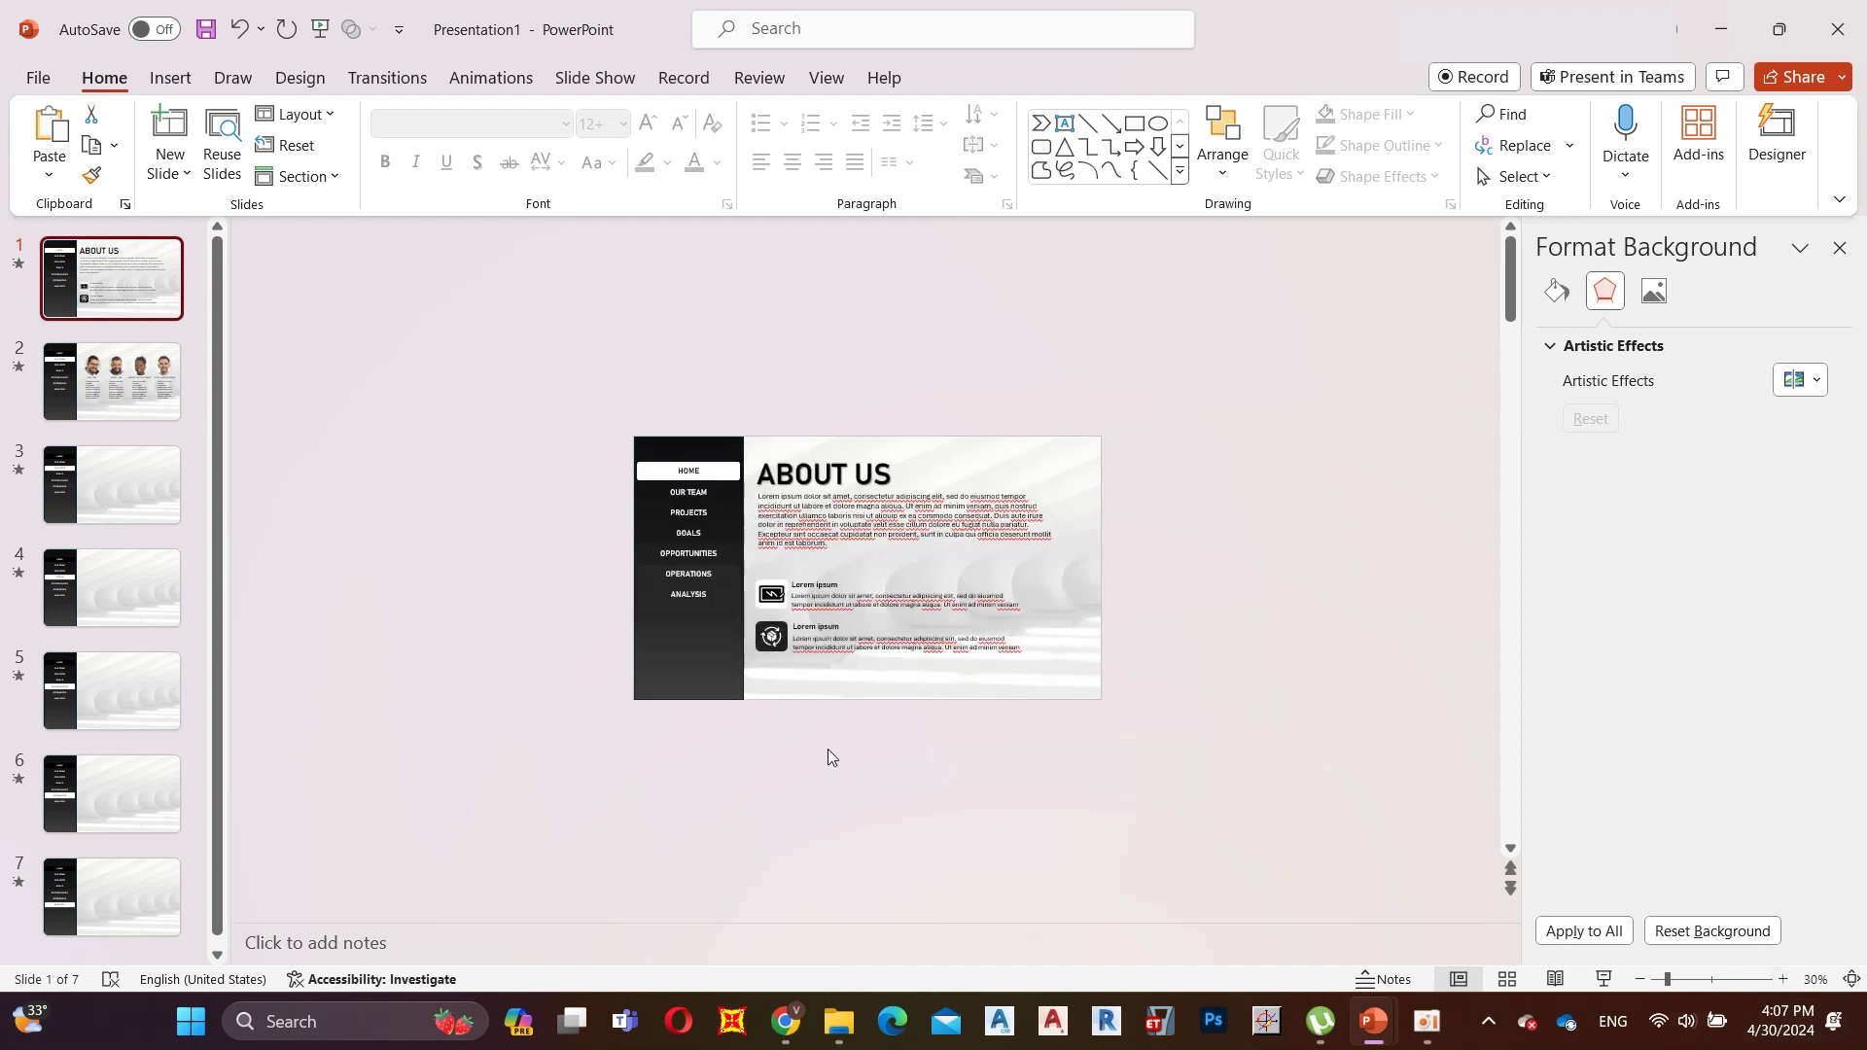
right_click(681, 796)
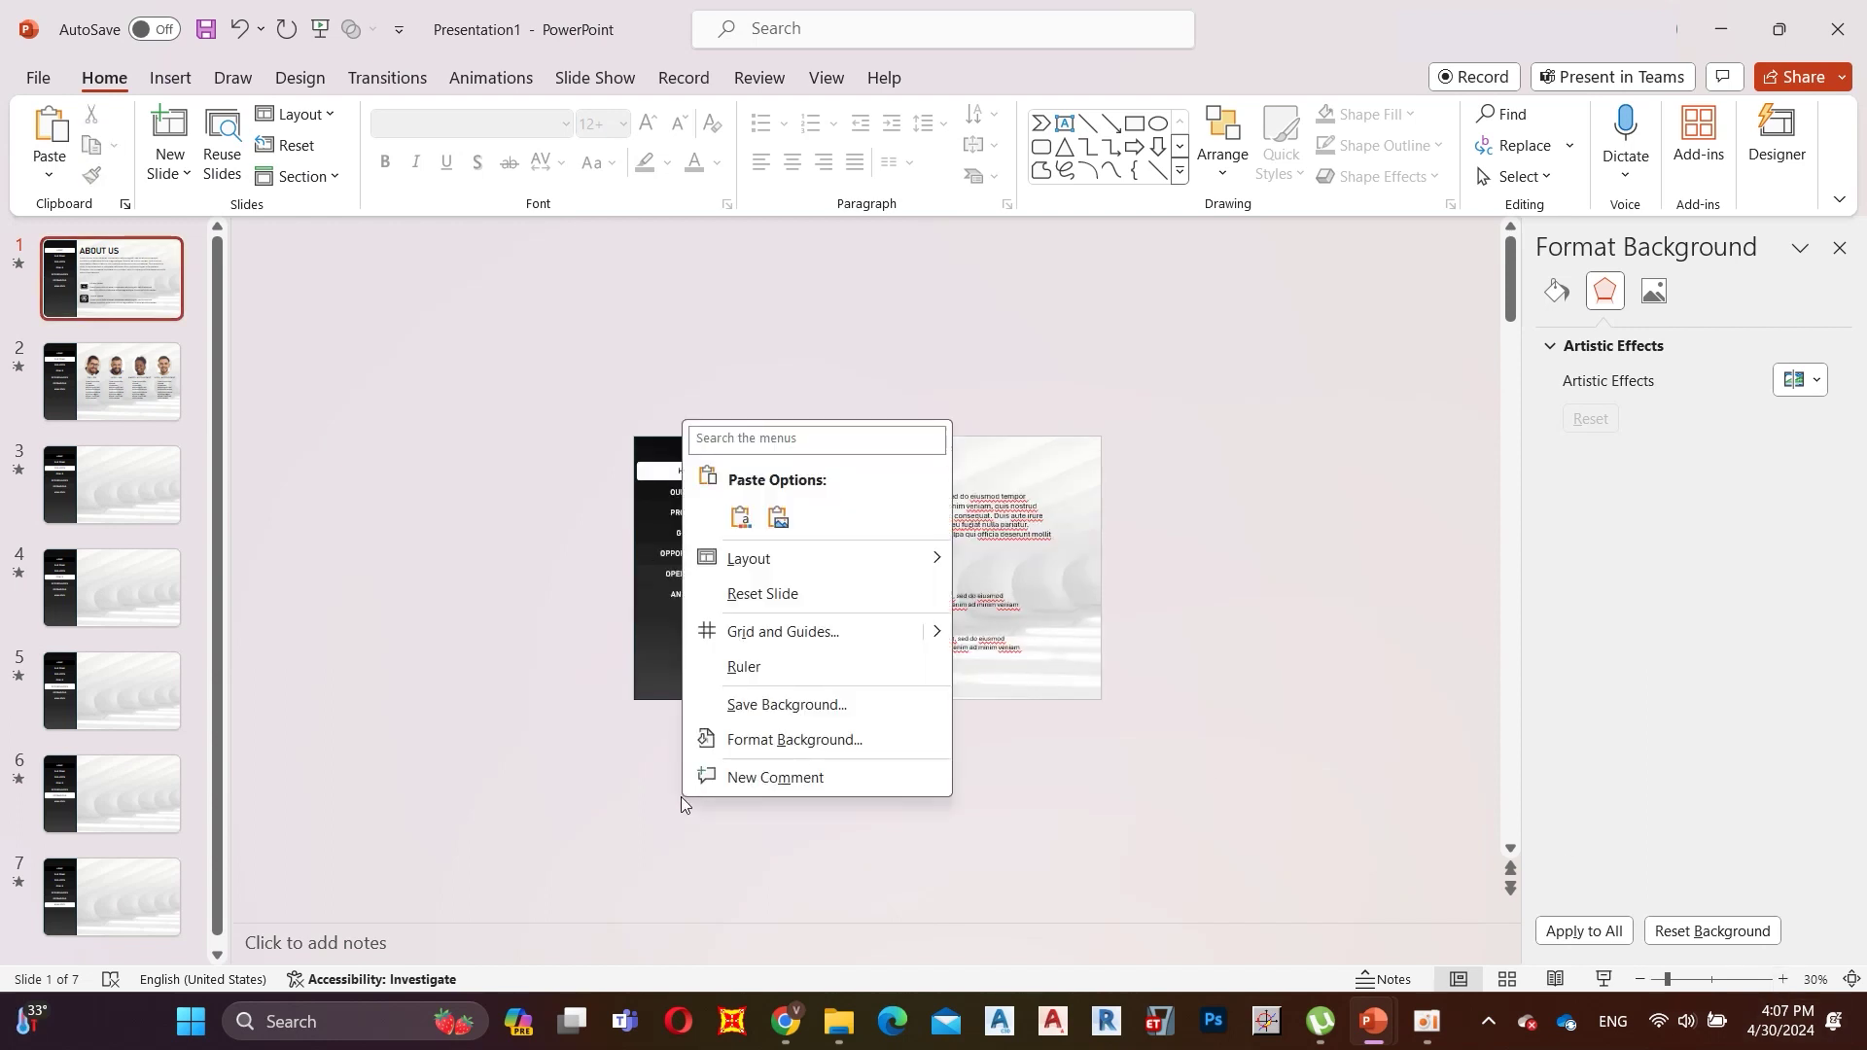
click(729, 517)
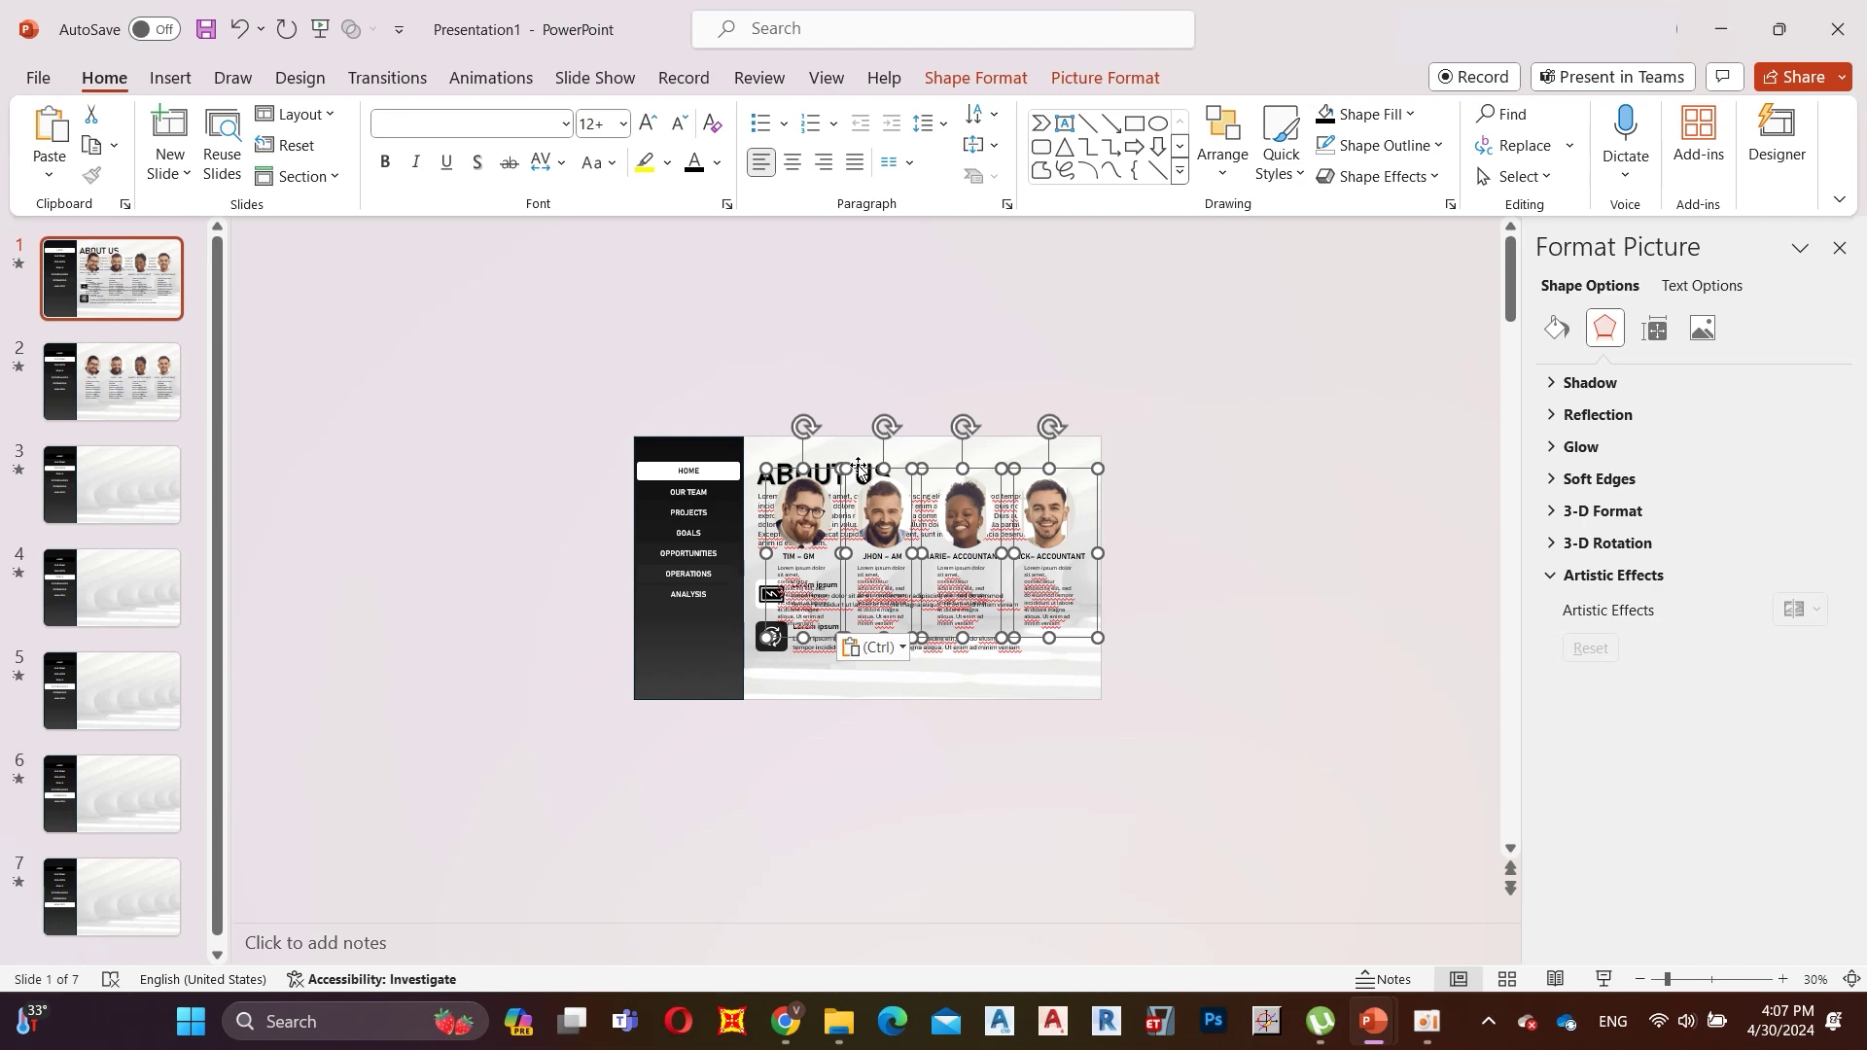
drag(858, 464, 840, 715)
key(Escape)
Play the slide show and check the OUR TEAM link reaches the team slide.
click(1606, 978)
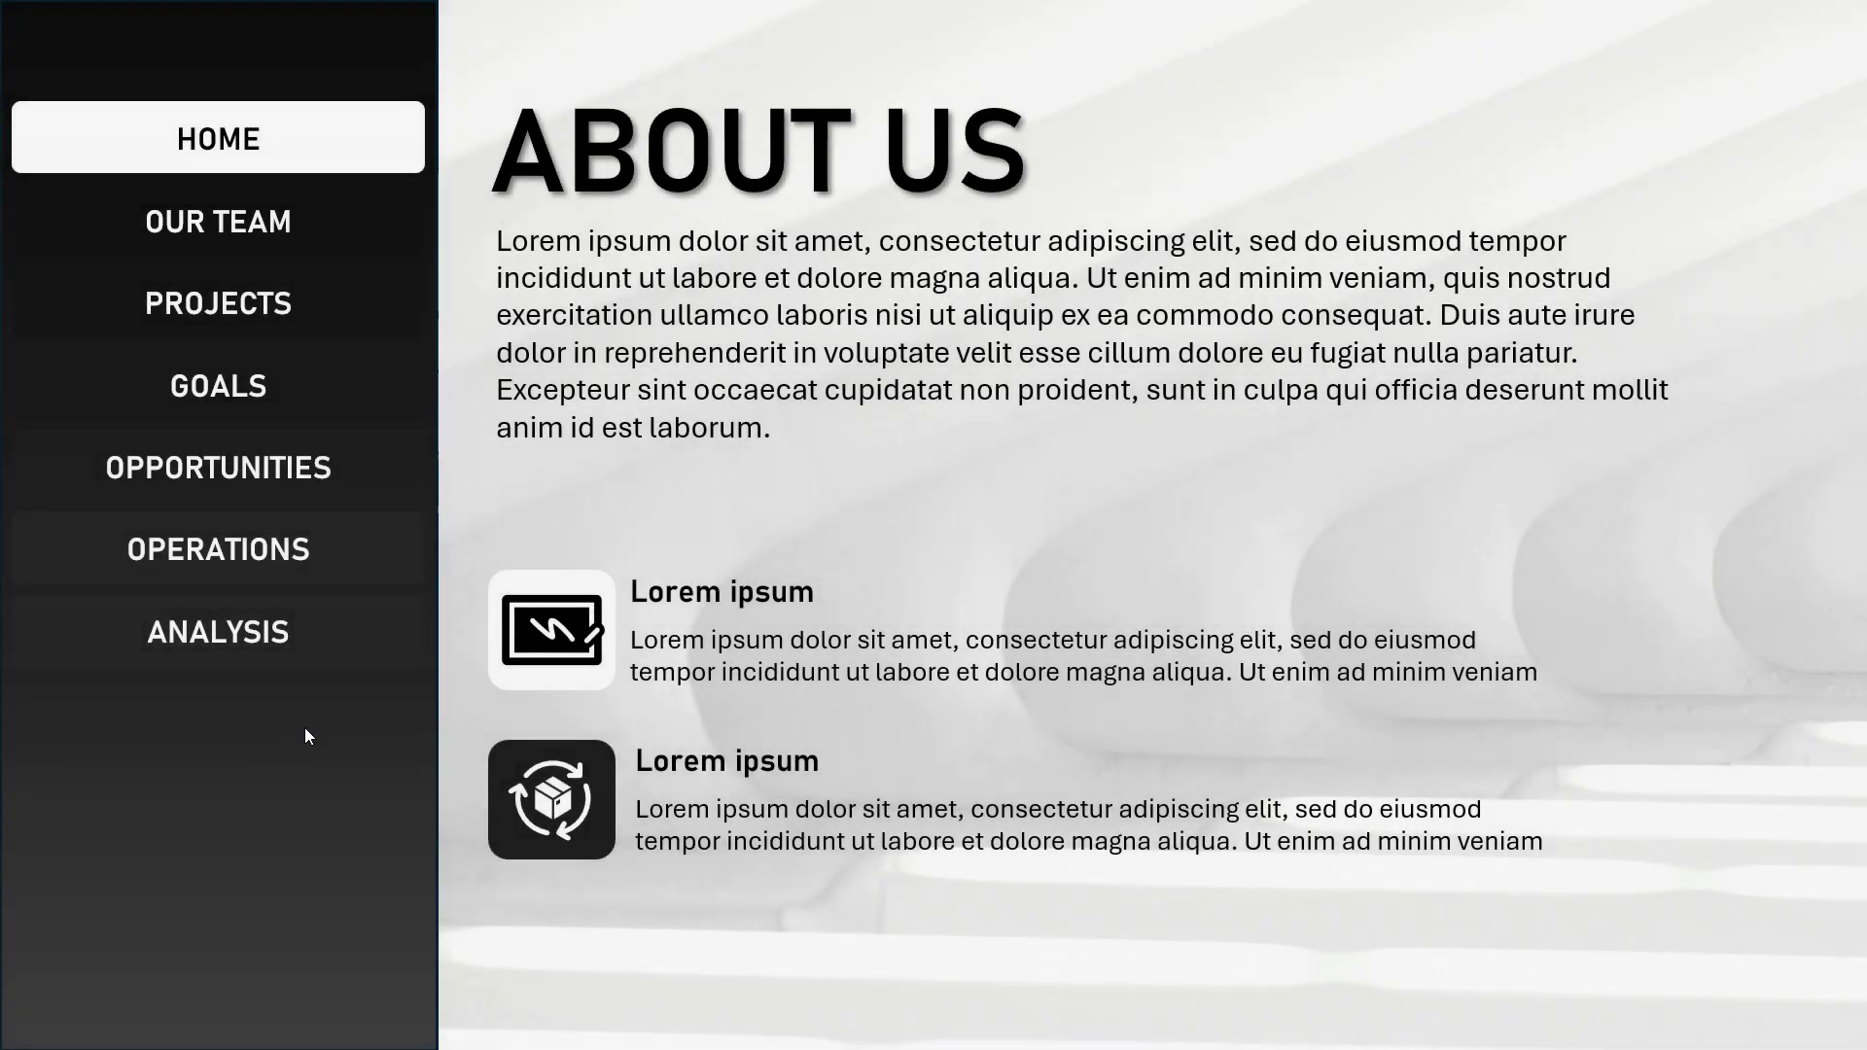
click(282, 224)
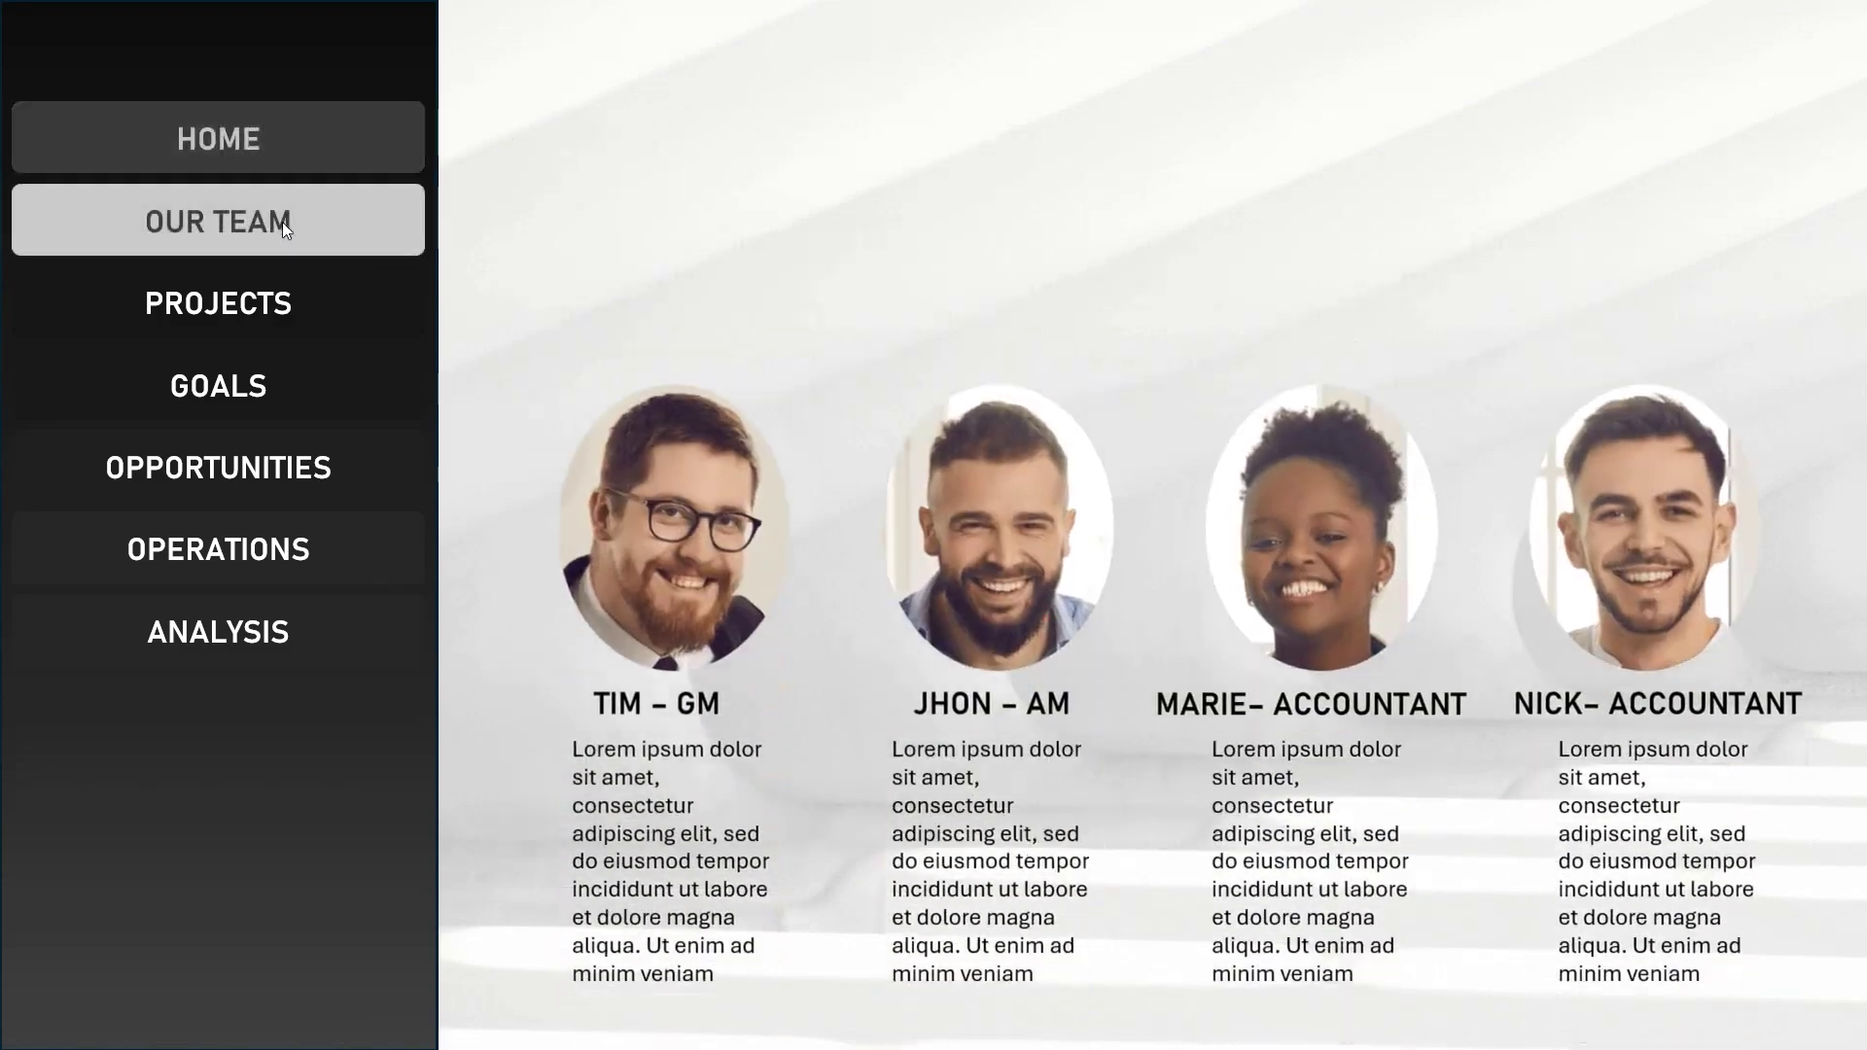
key(Escape)
click(126, 468)
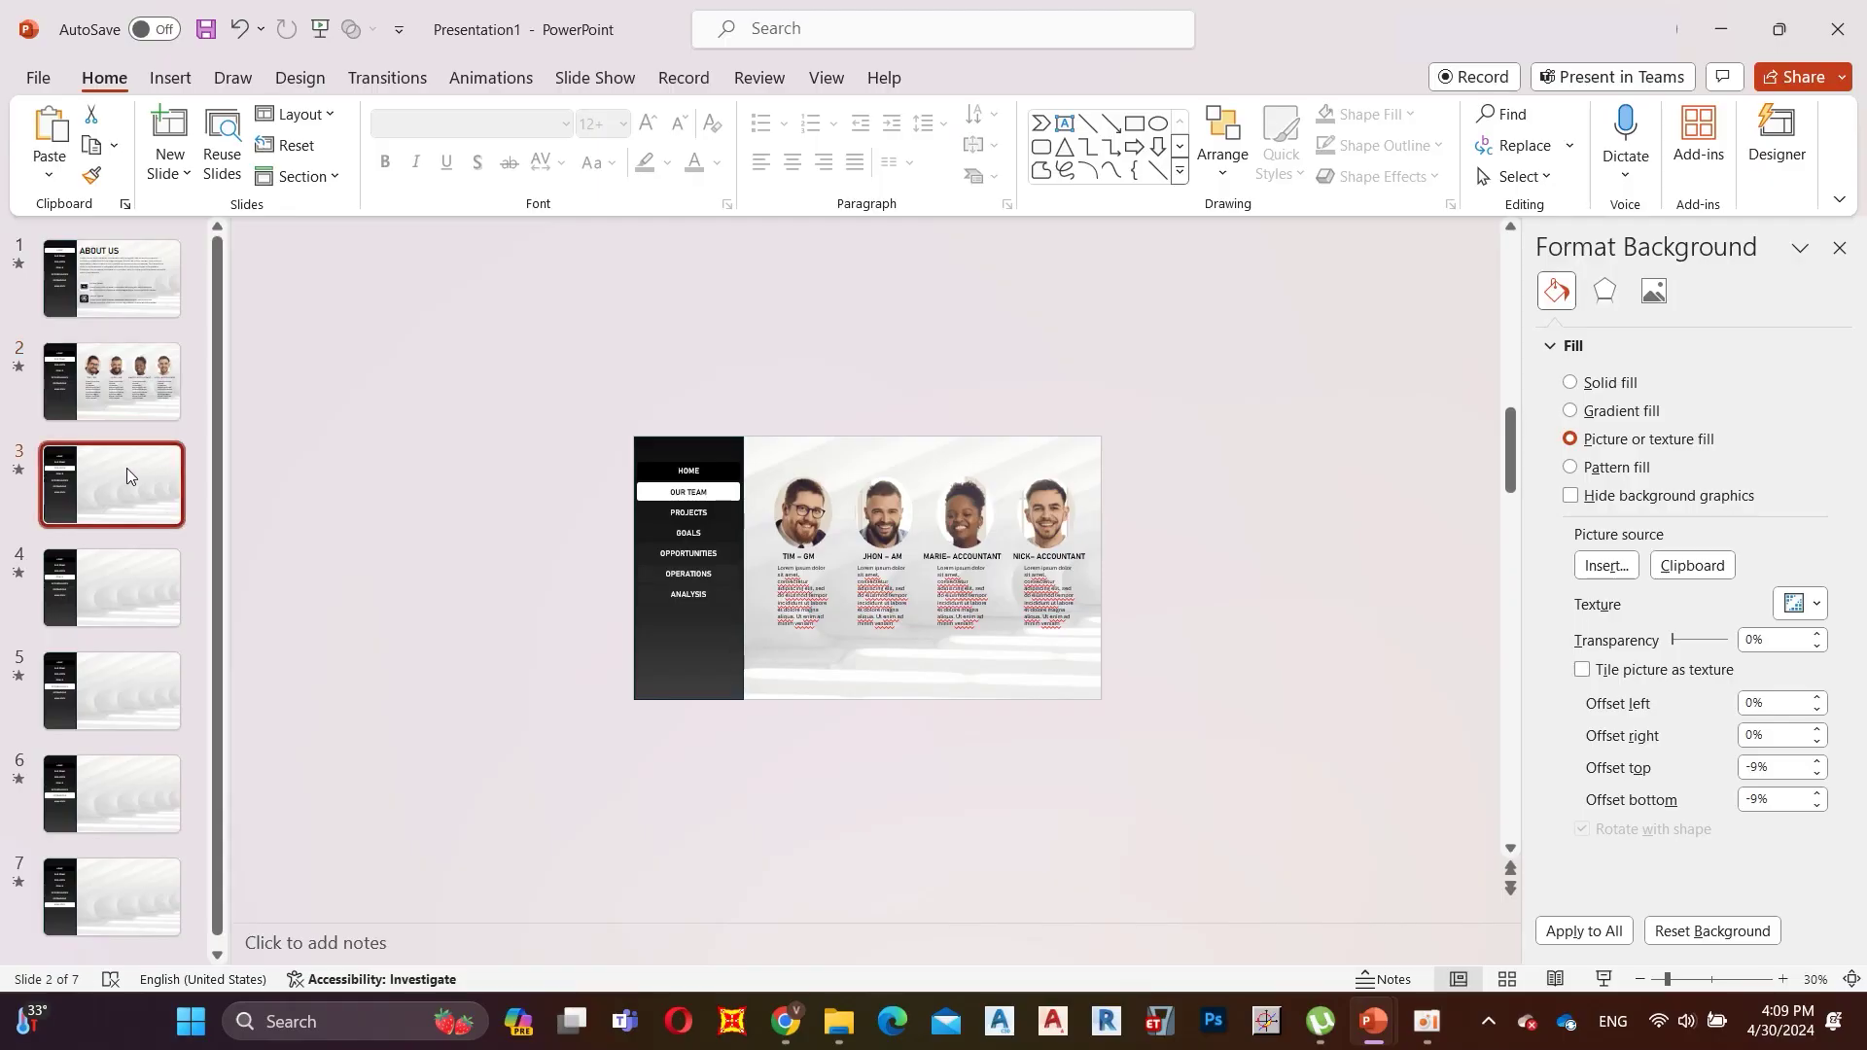
Draw a tall black, outline-free rounded rectangle on the Projects slide and copy it rightward.
click(170, 77)
click(516, 146)
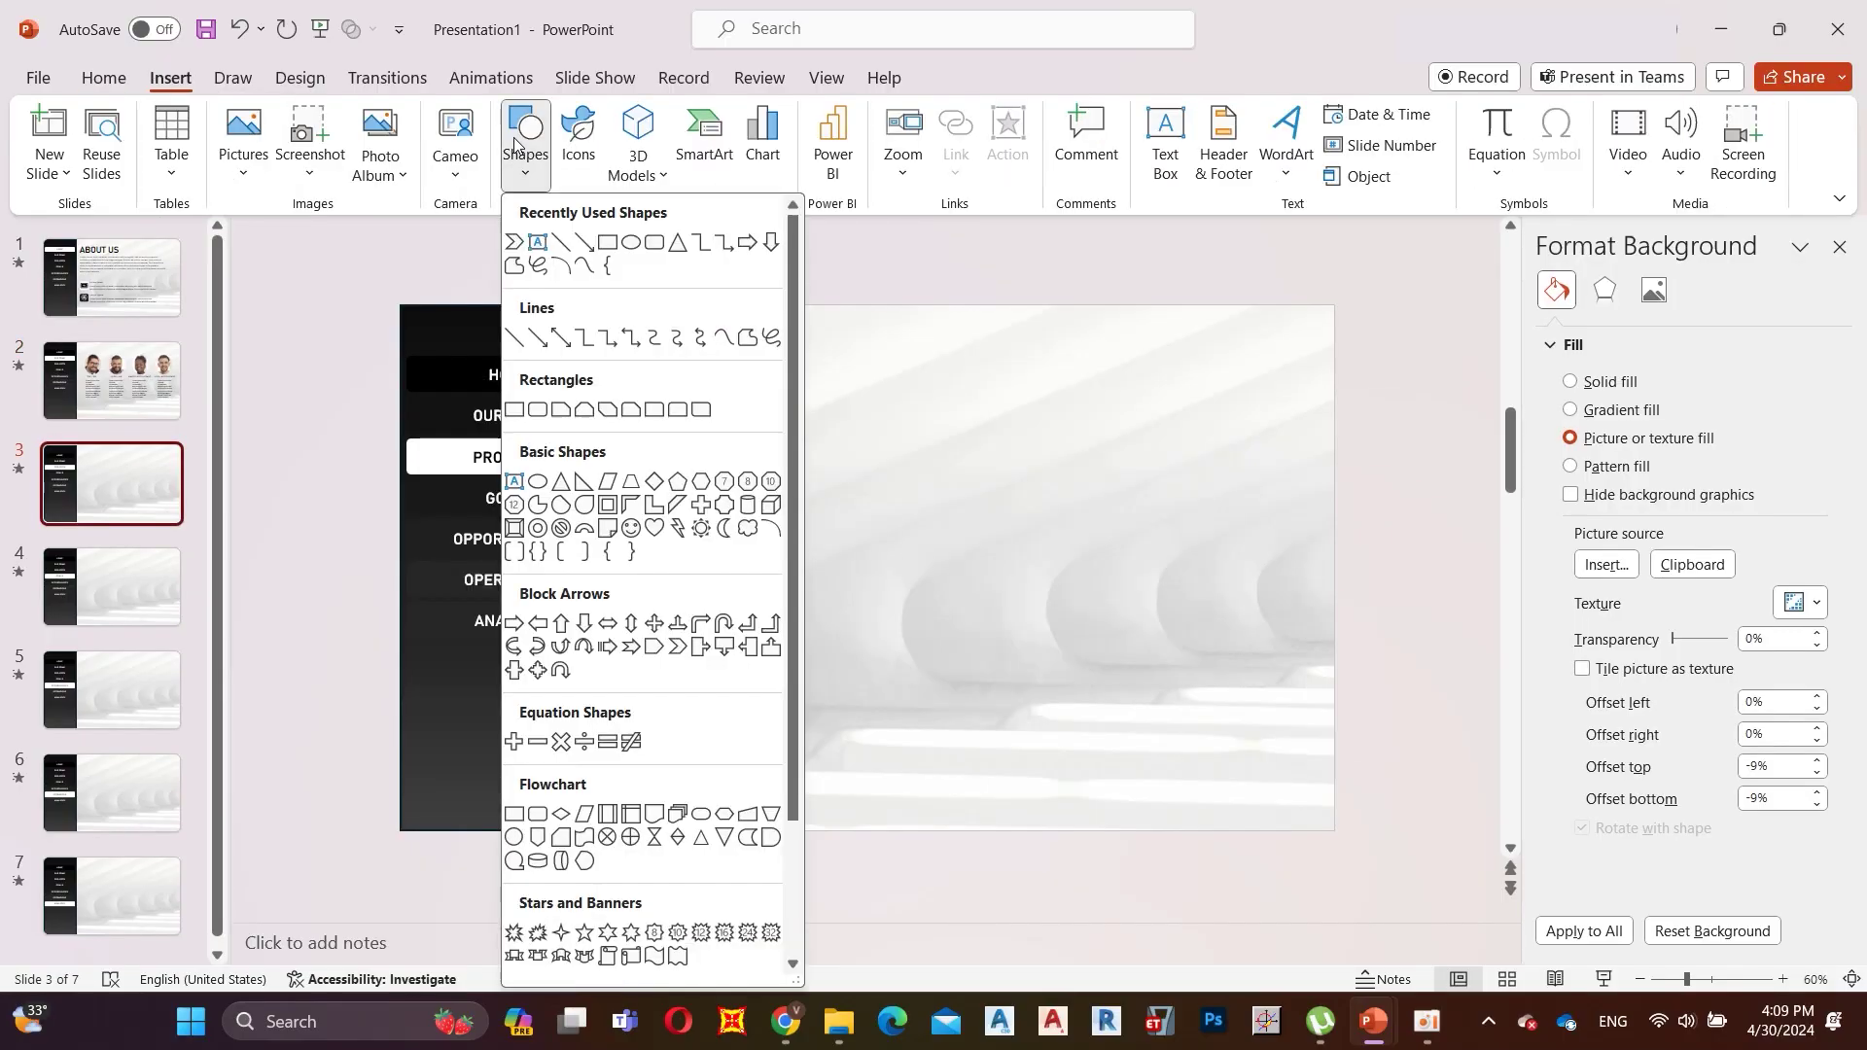
click(651, 242)
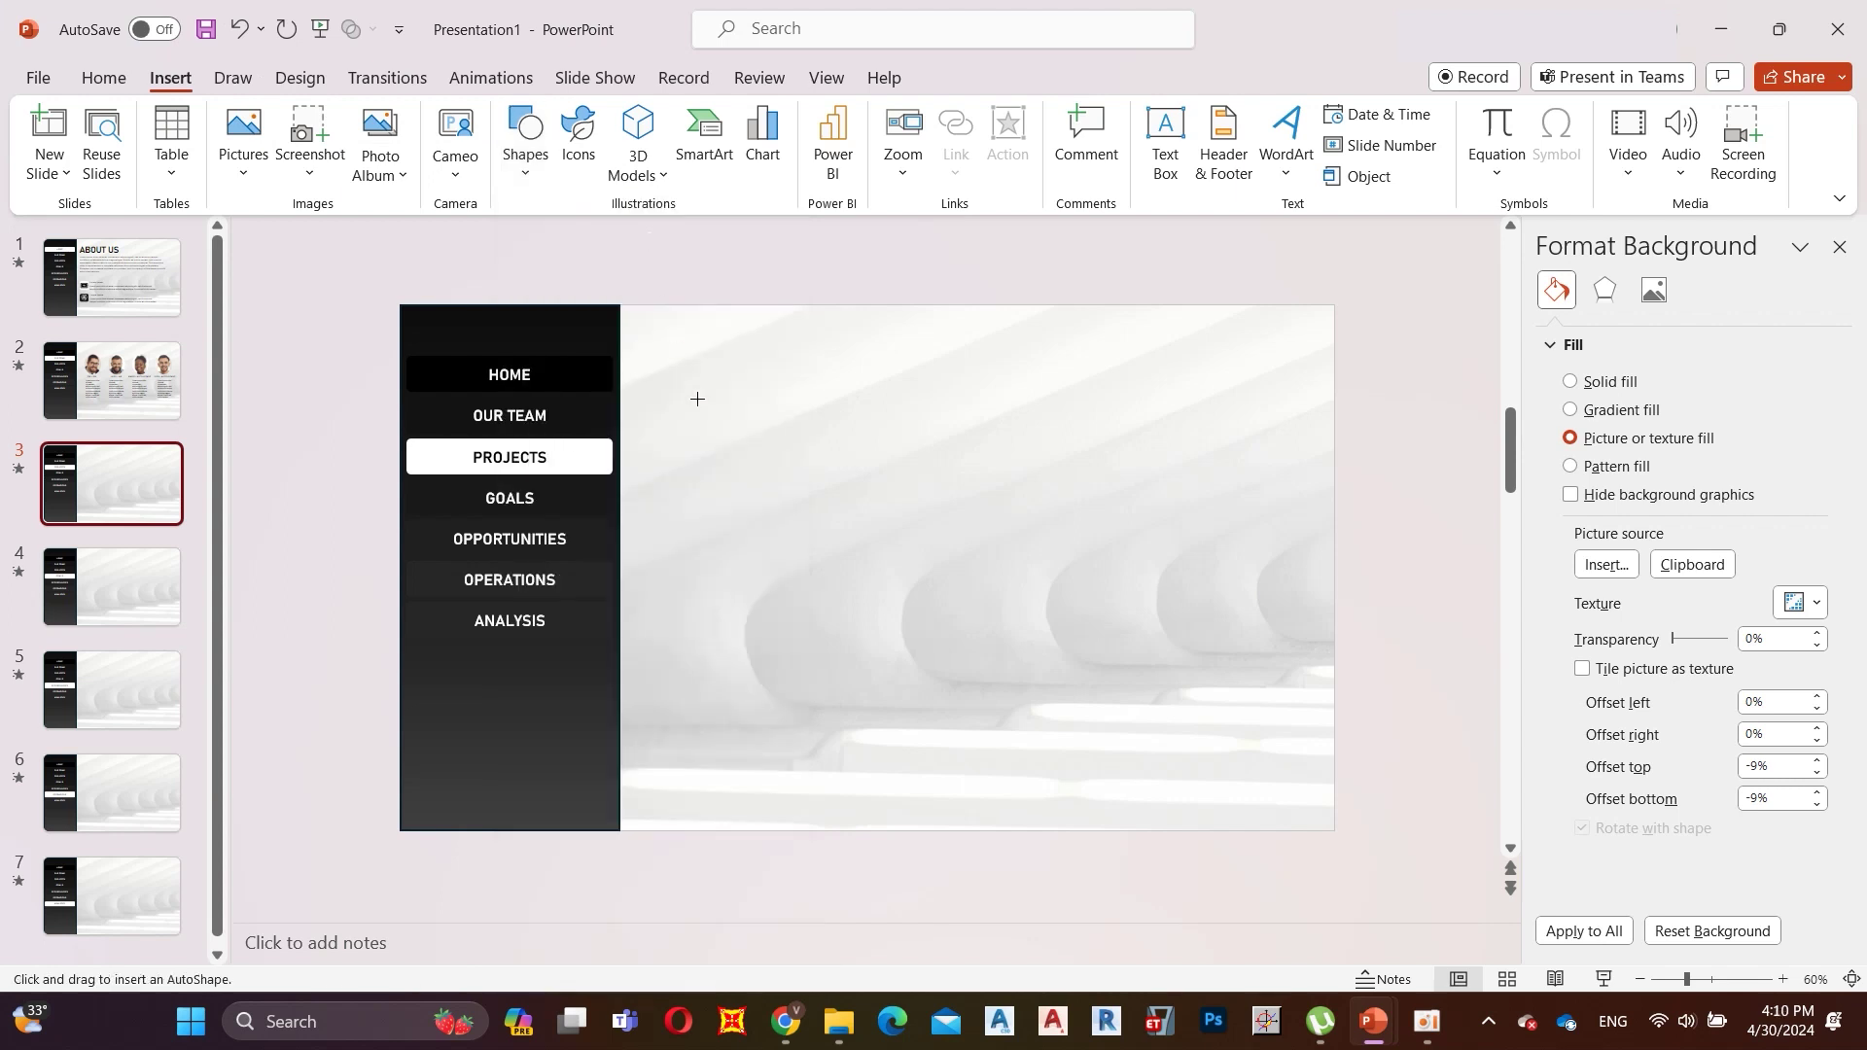
drag(659, 393, 867, 706)
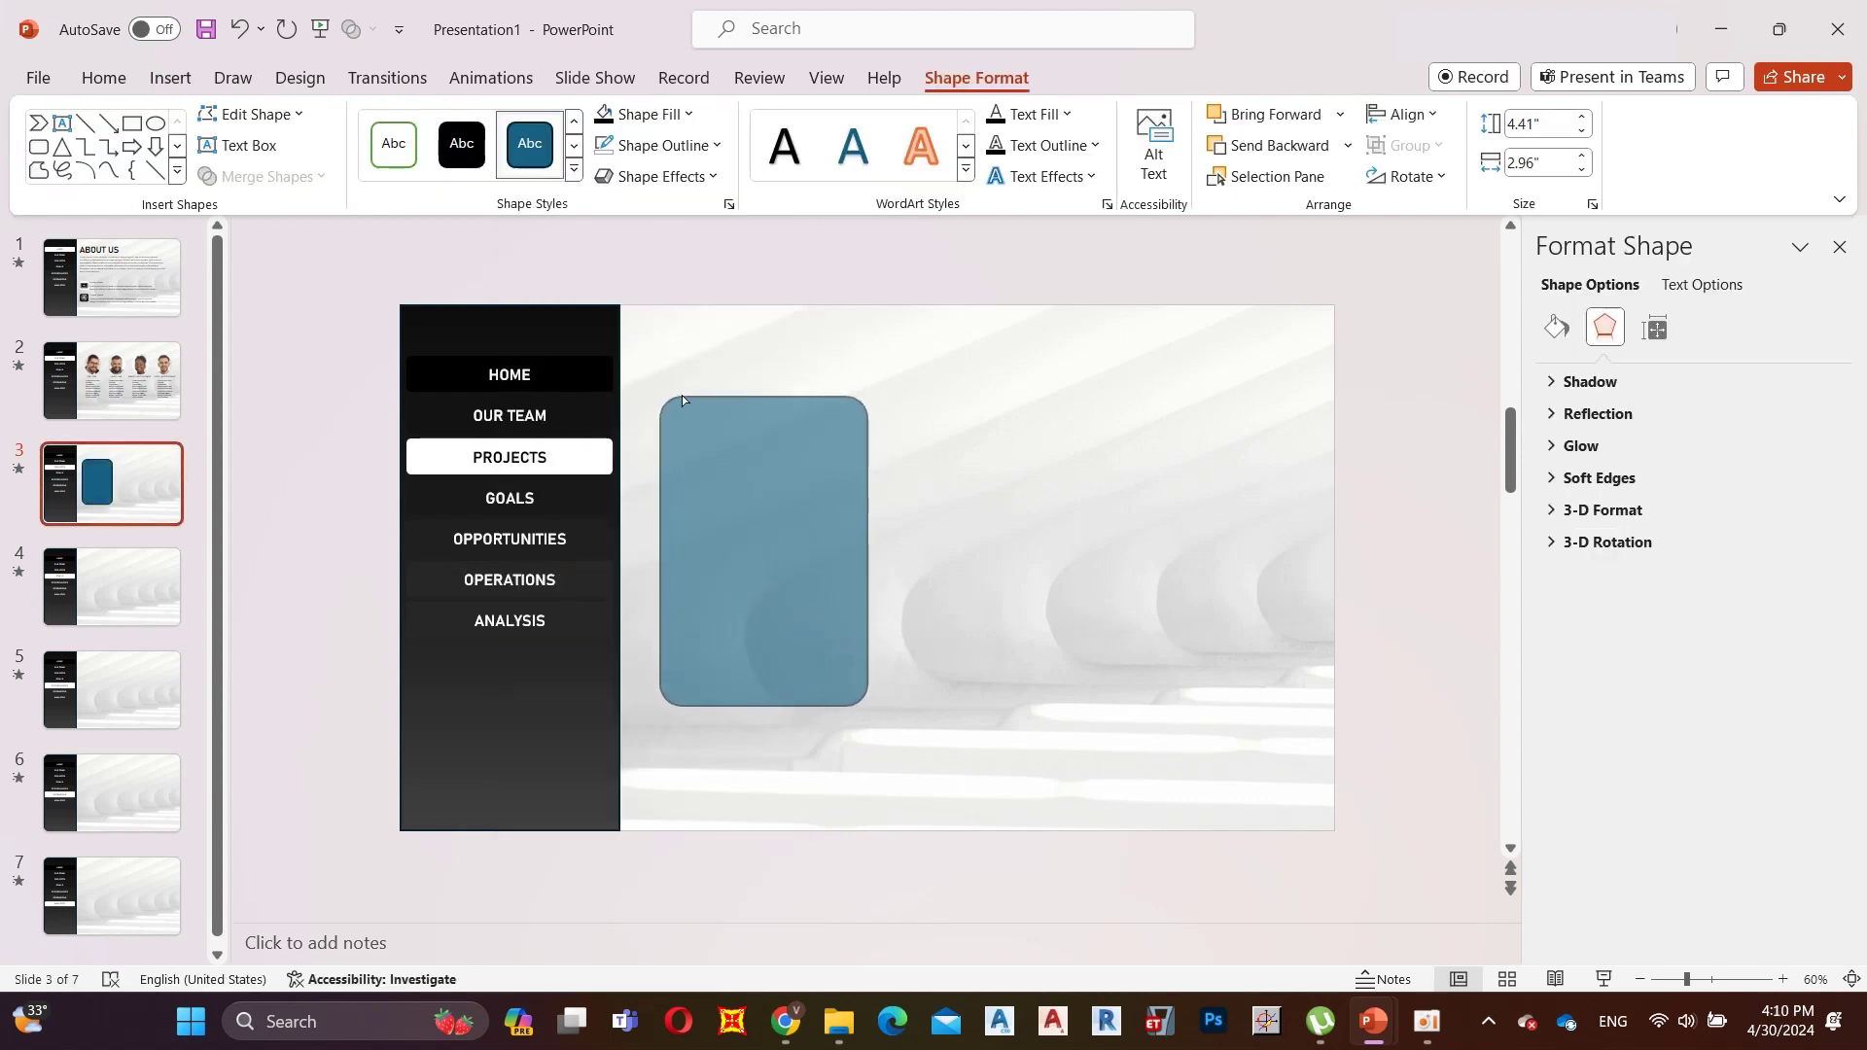
click(657, 145)
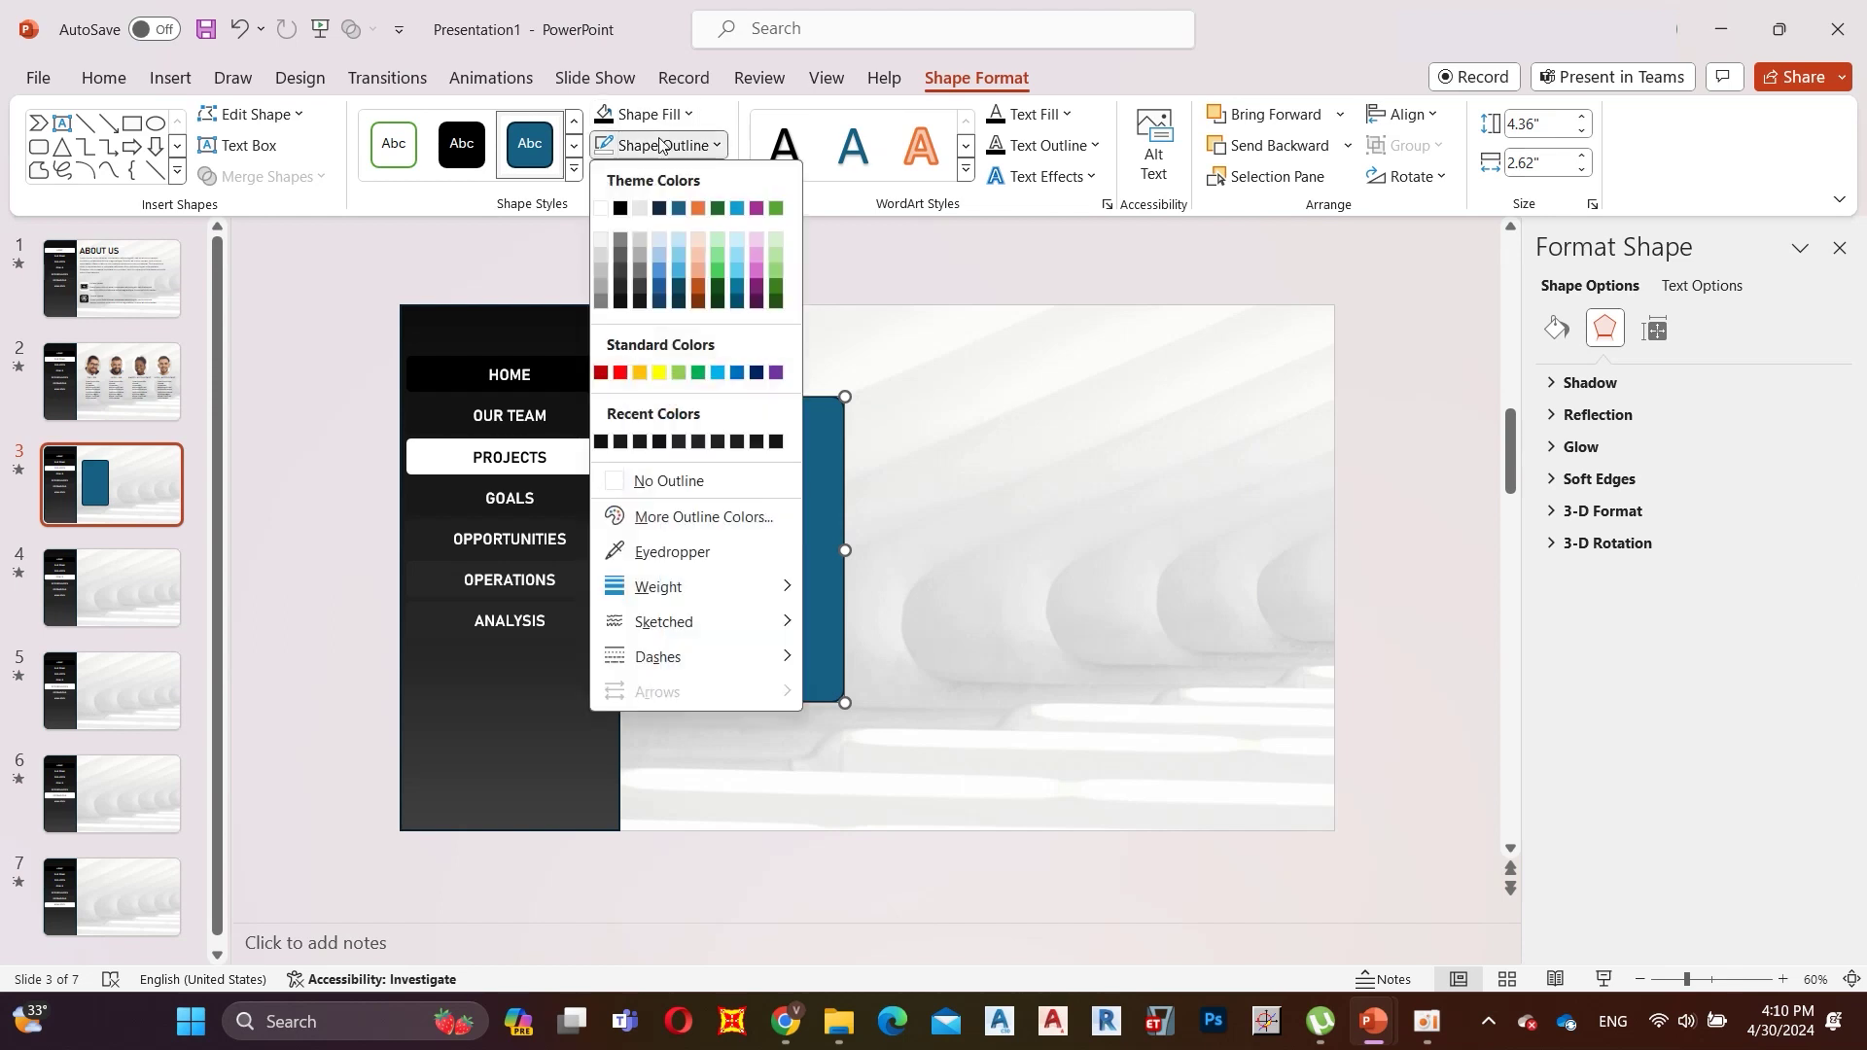
click(669, 483)
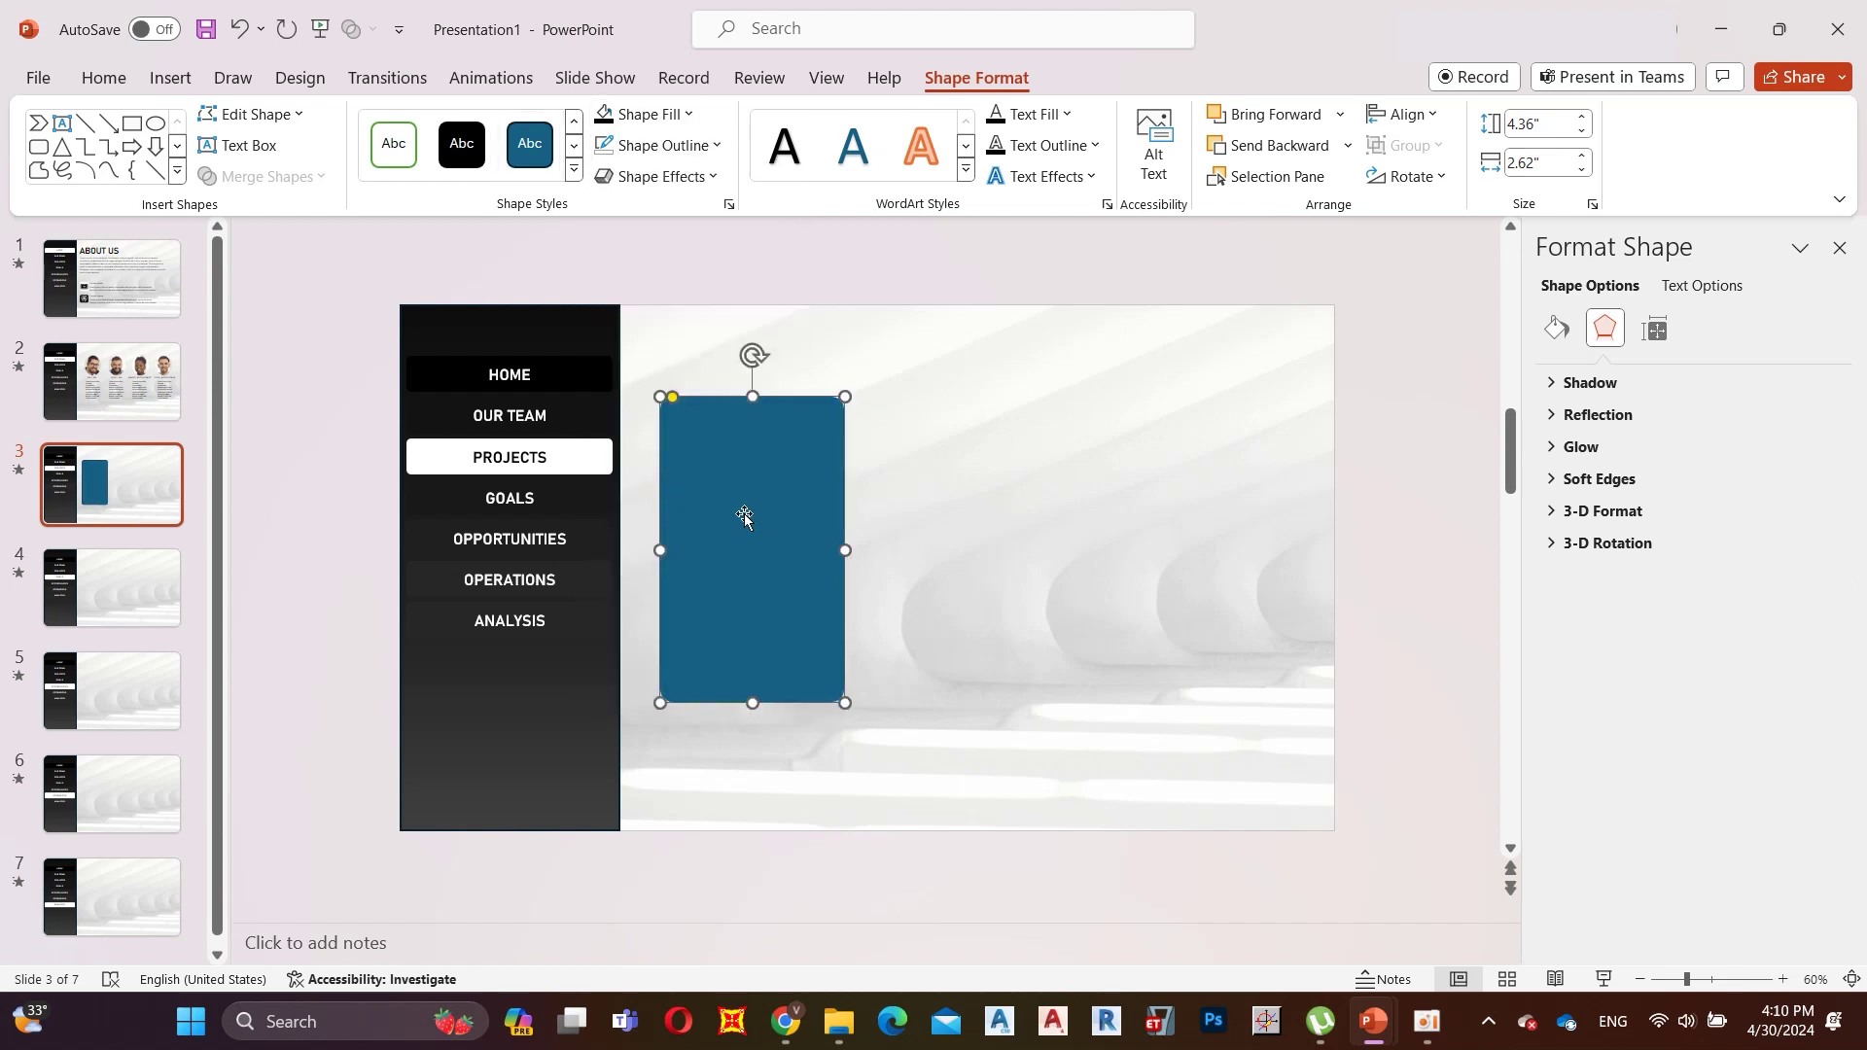
click(603, 124)
drag(746, 486, 1209, 483)
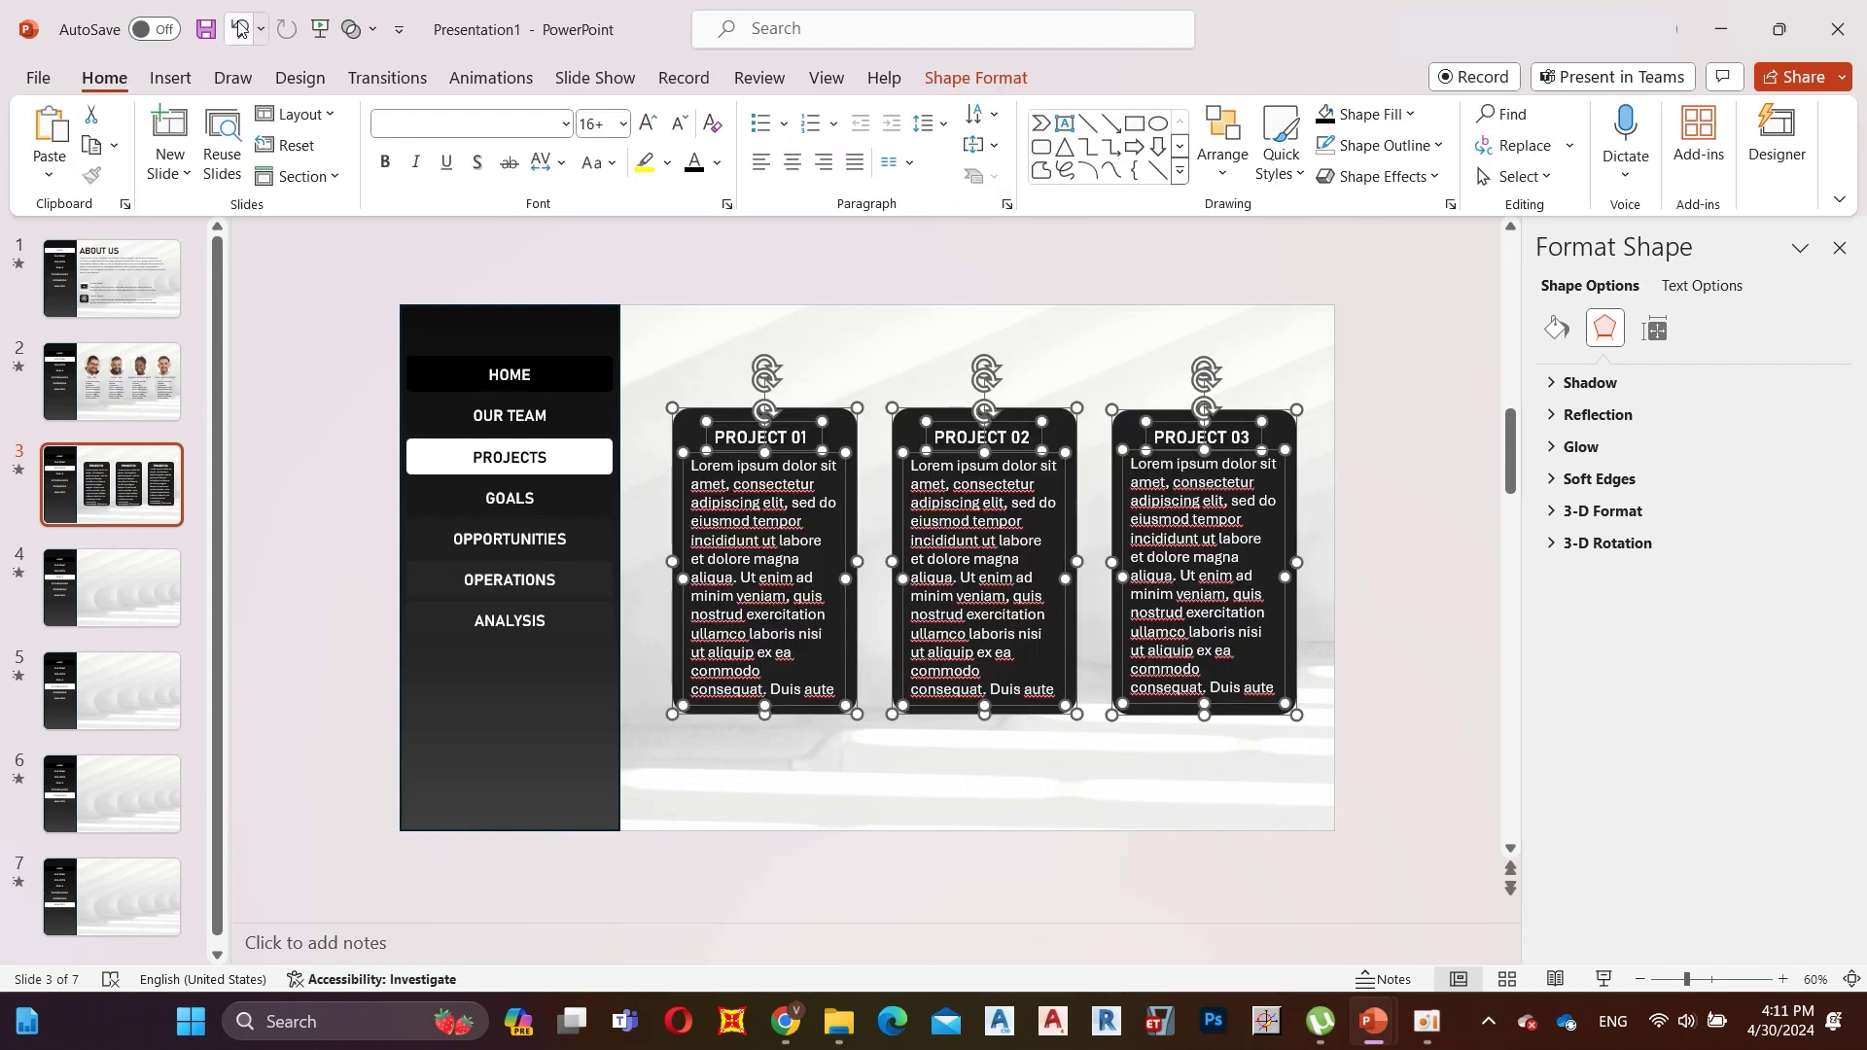
Copy the three project boxes and park them just right of the Our Team slide.
click(238, 28)
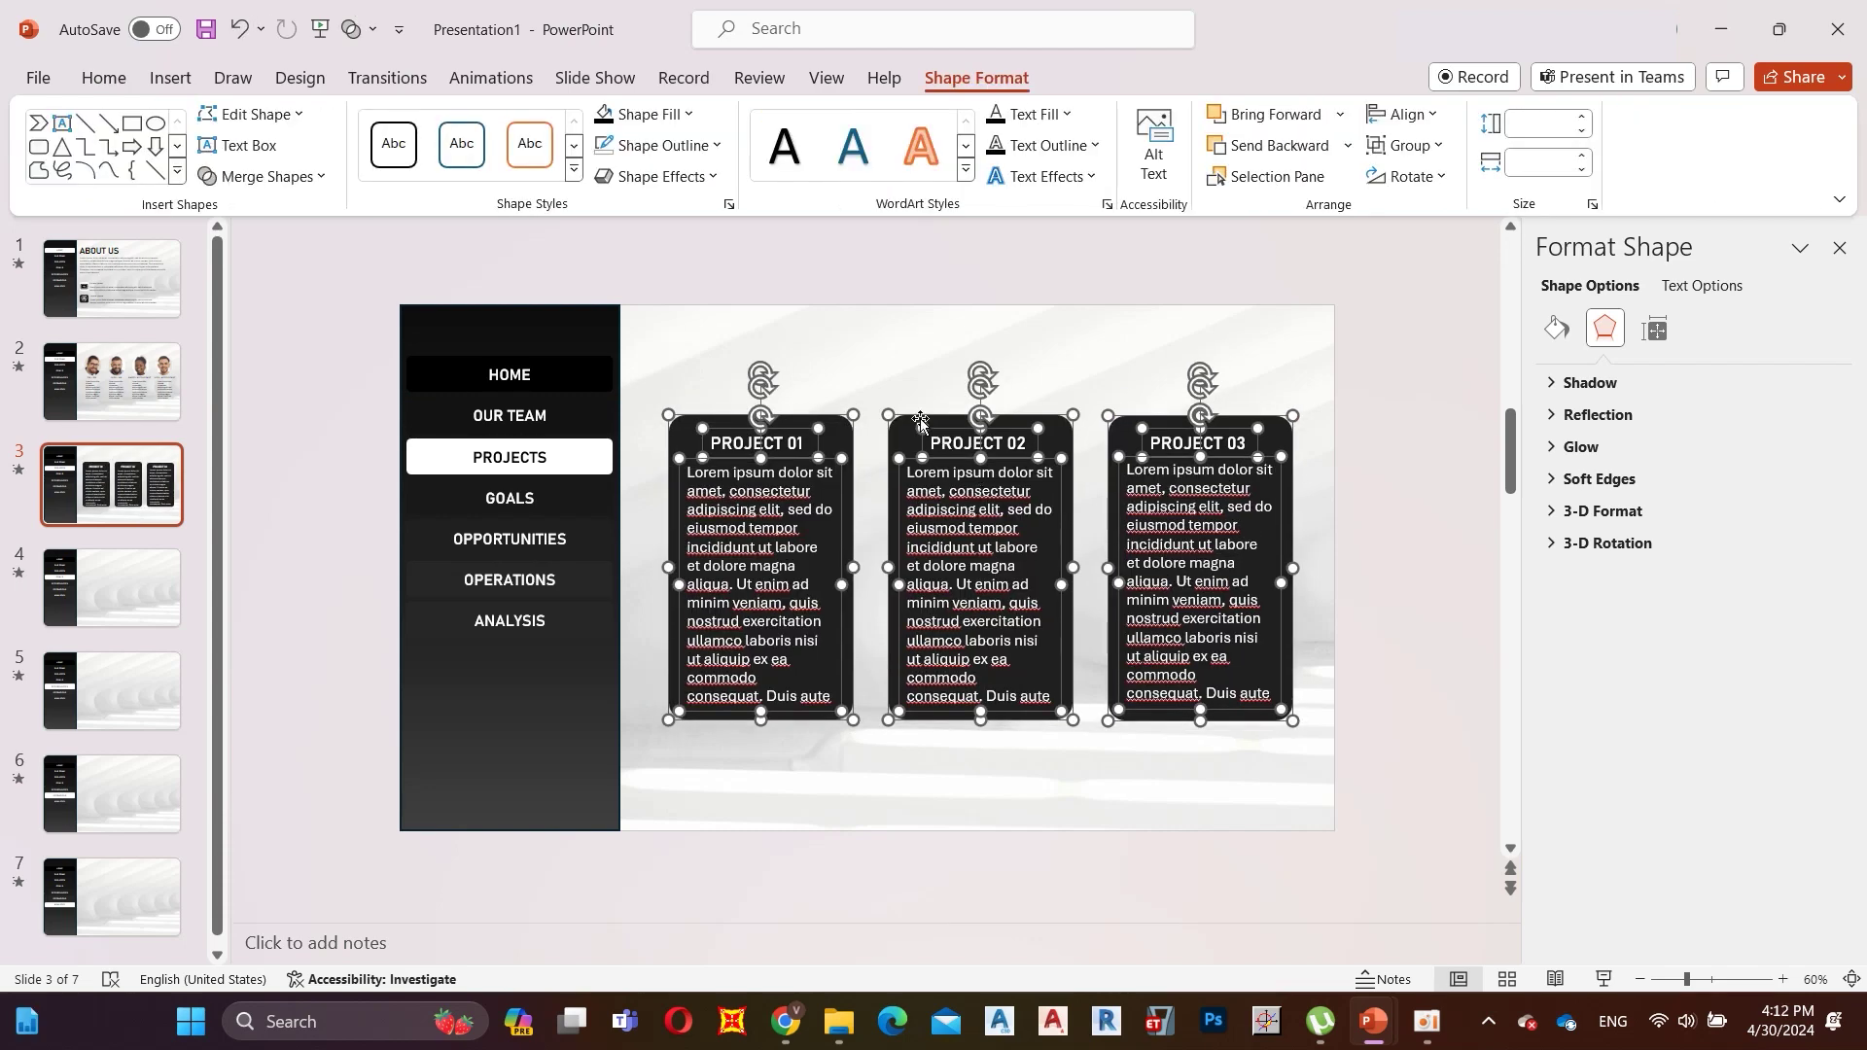
right_click(920, 420)
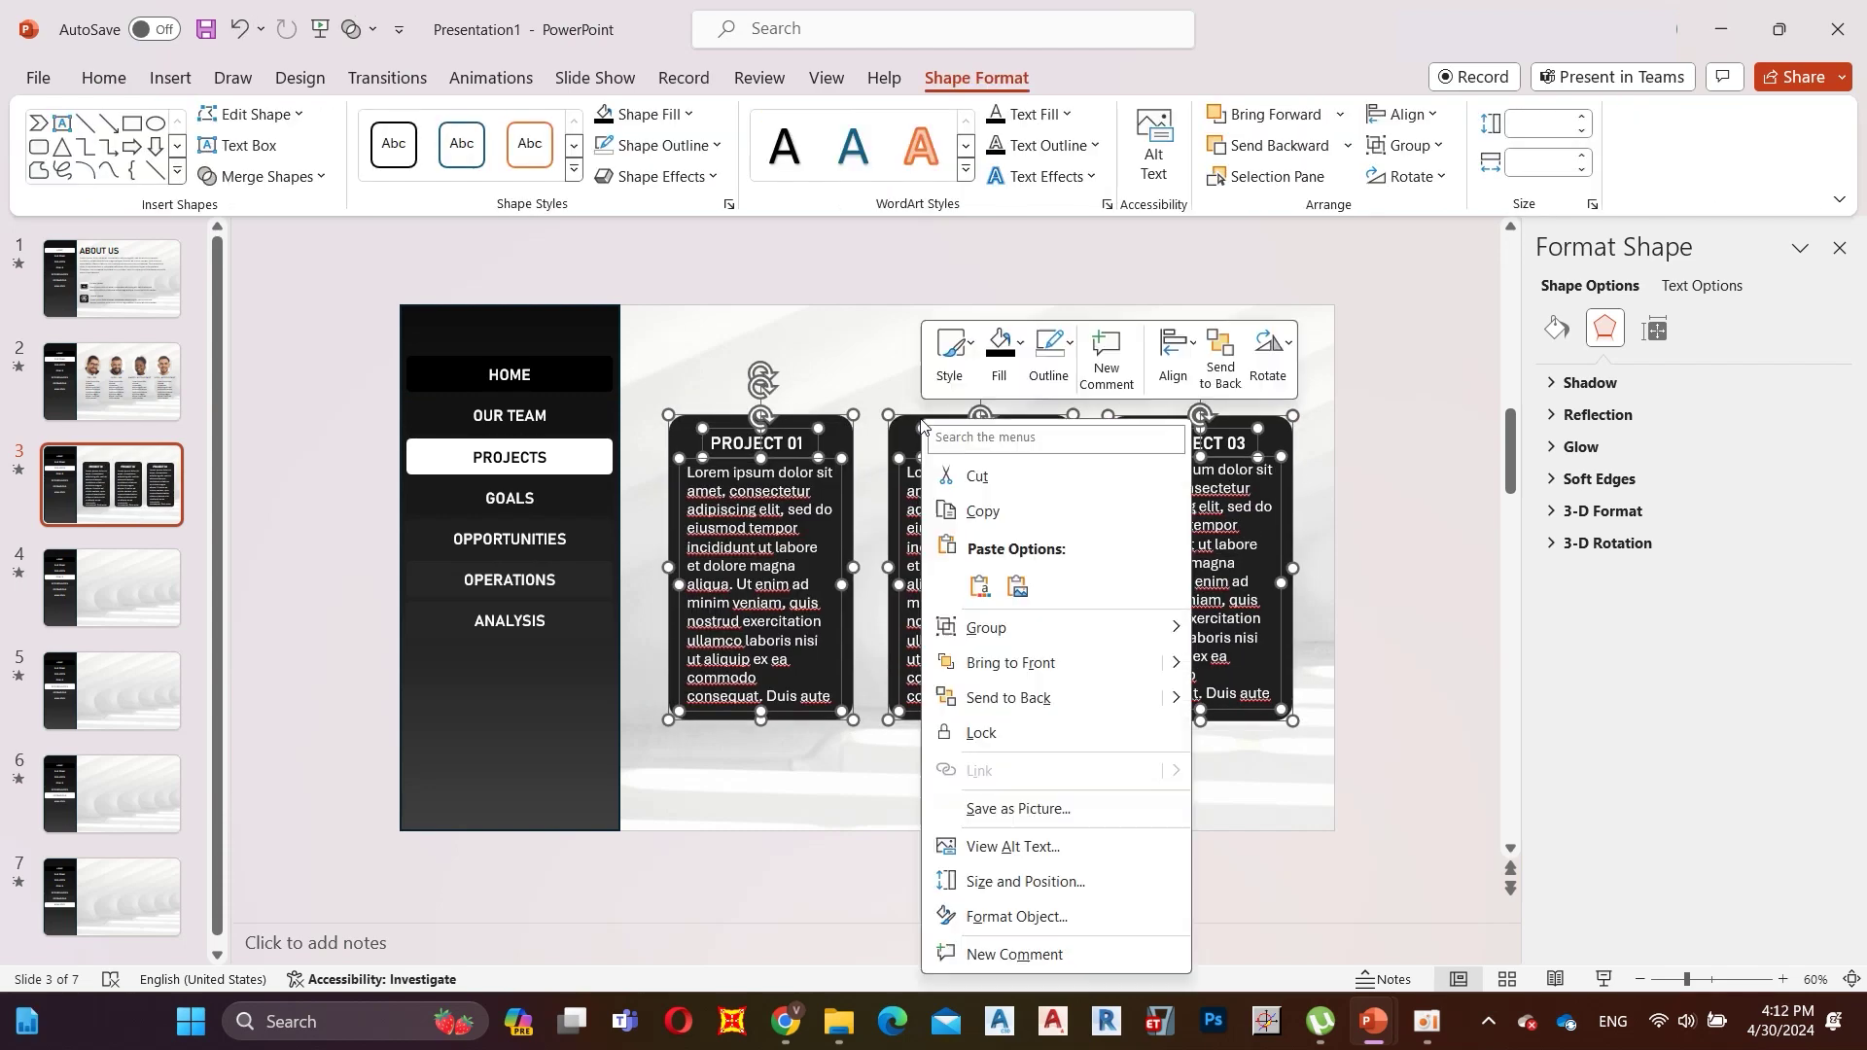
click(1008, 525)
click(136, 377)
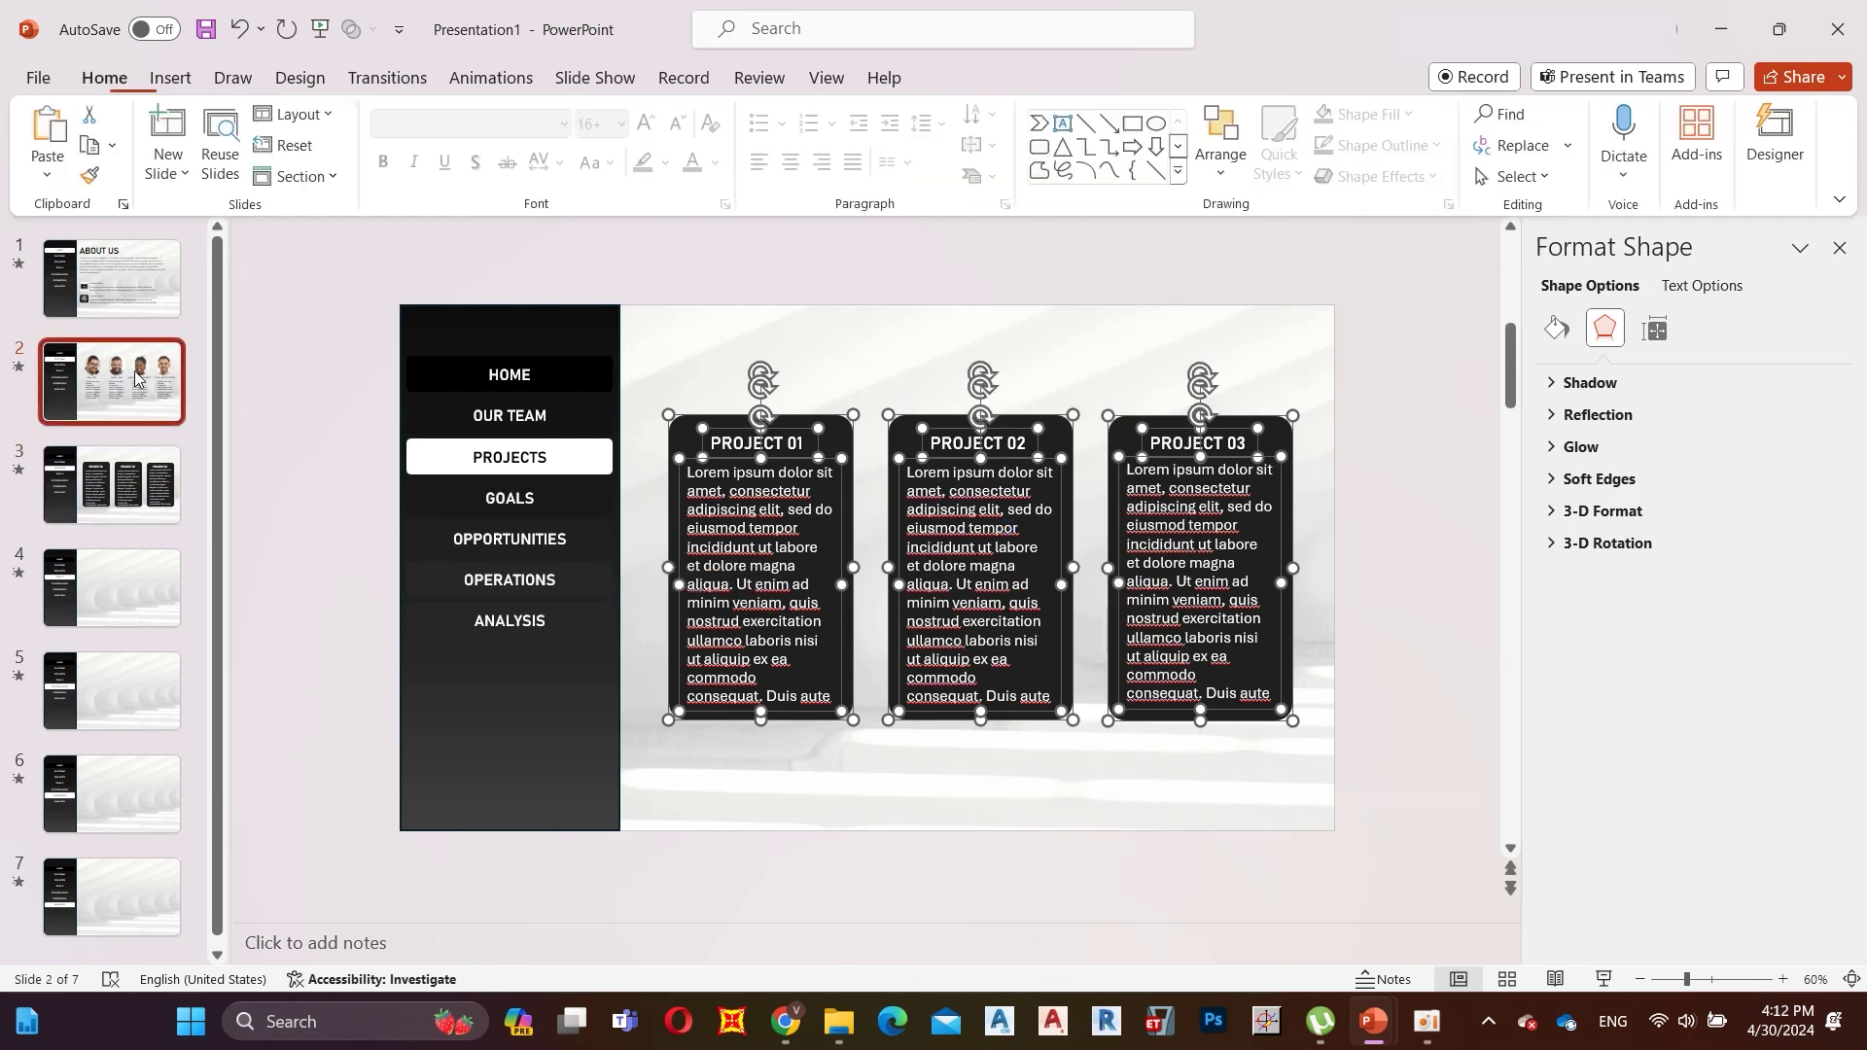
click(1640, 980)
click(1640, 980)
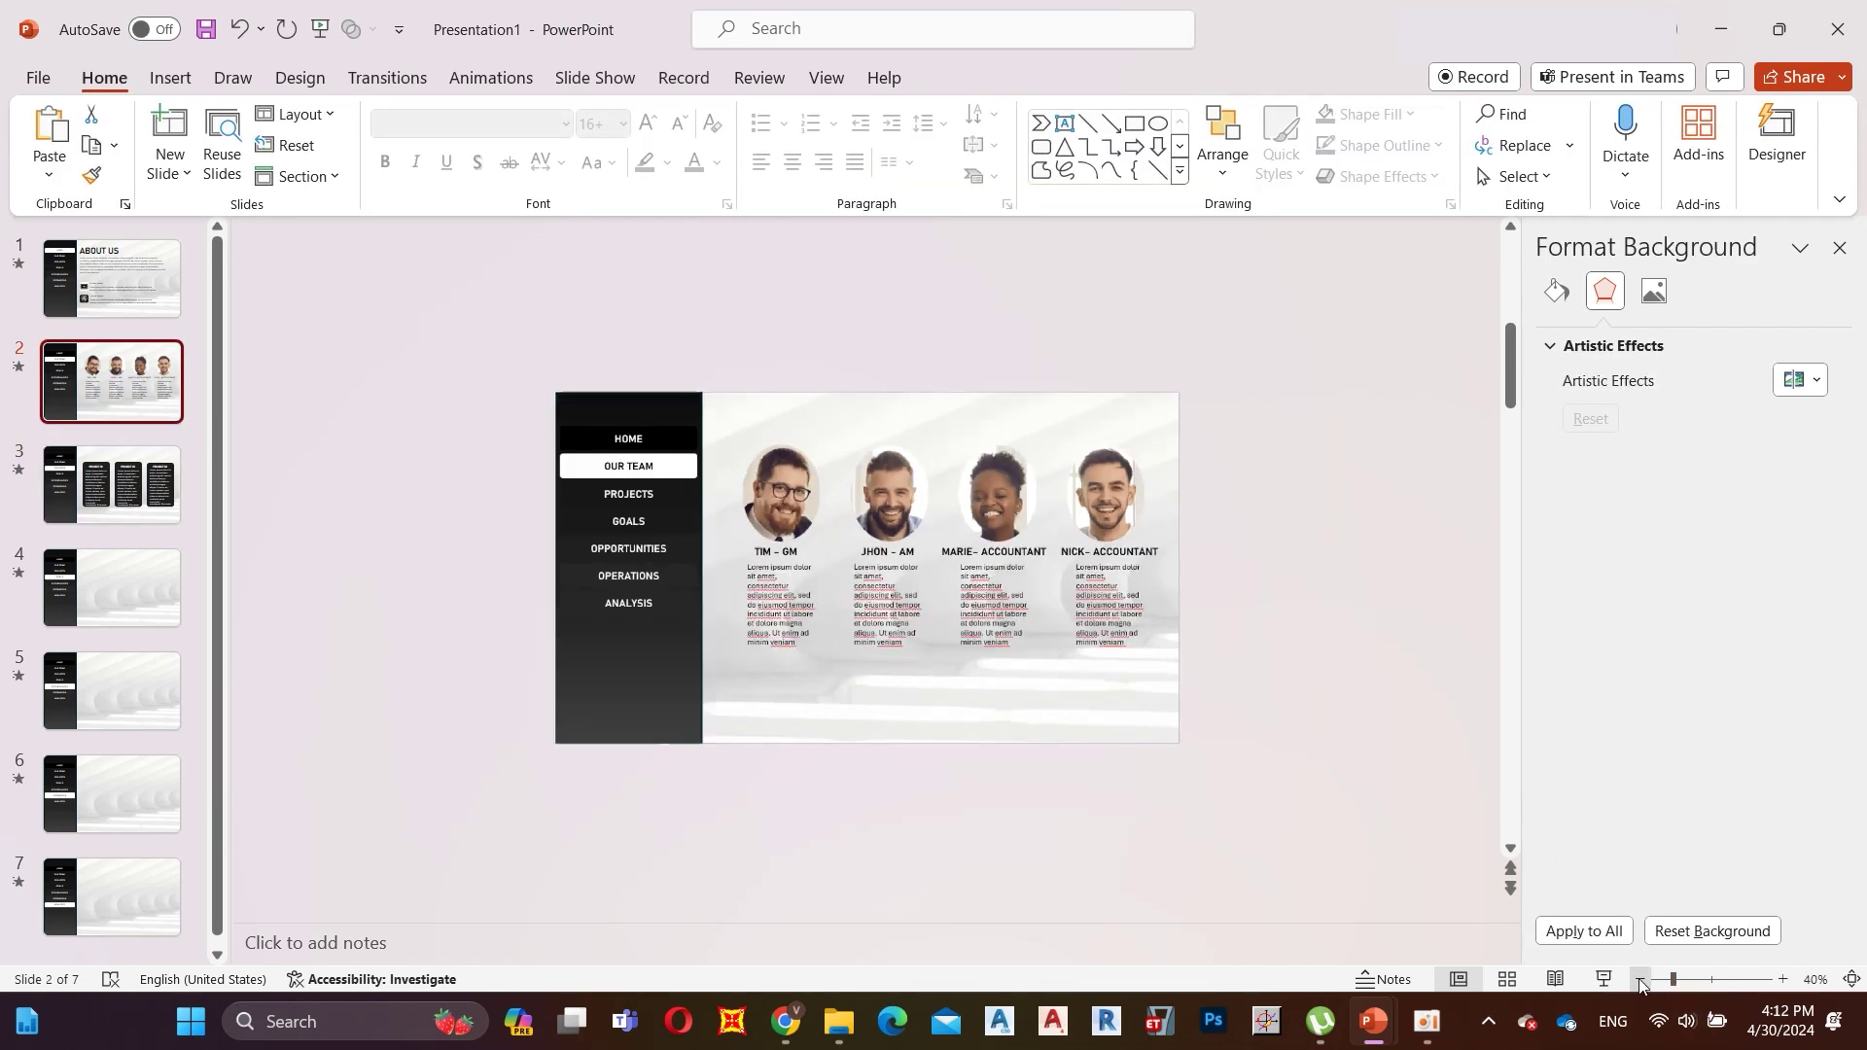
click(1640, 980)
right_click(1307, 522)
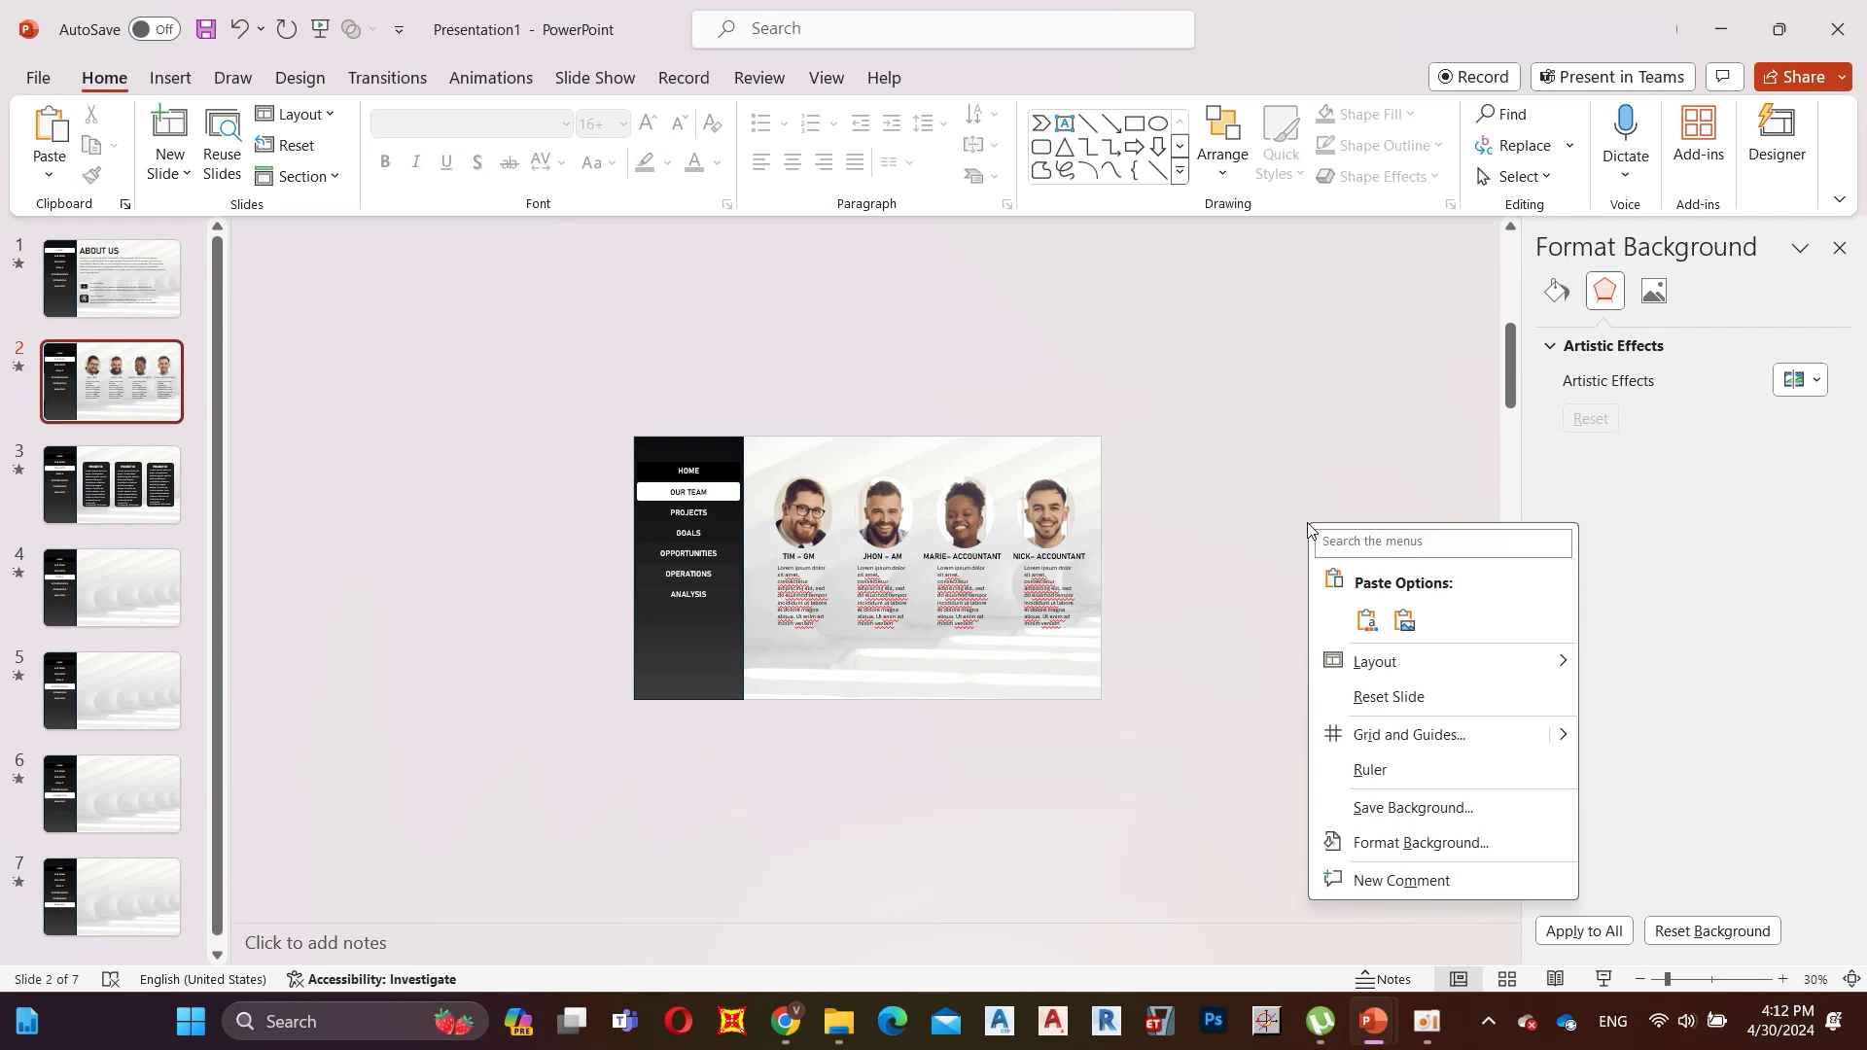
click(1367, 618)
drag(881, 493, 1285, 502)
key(Escape)
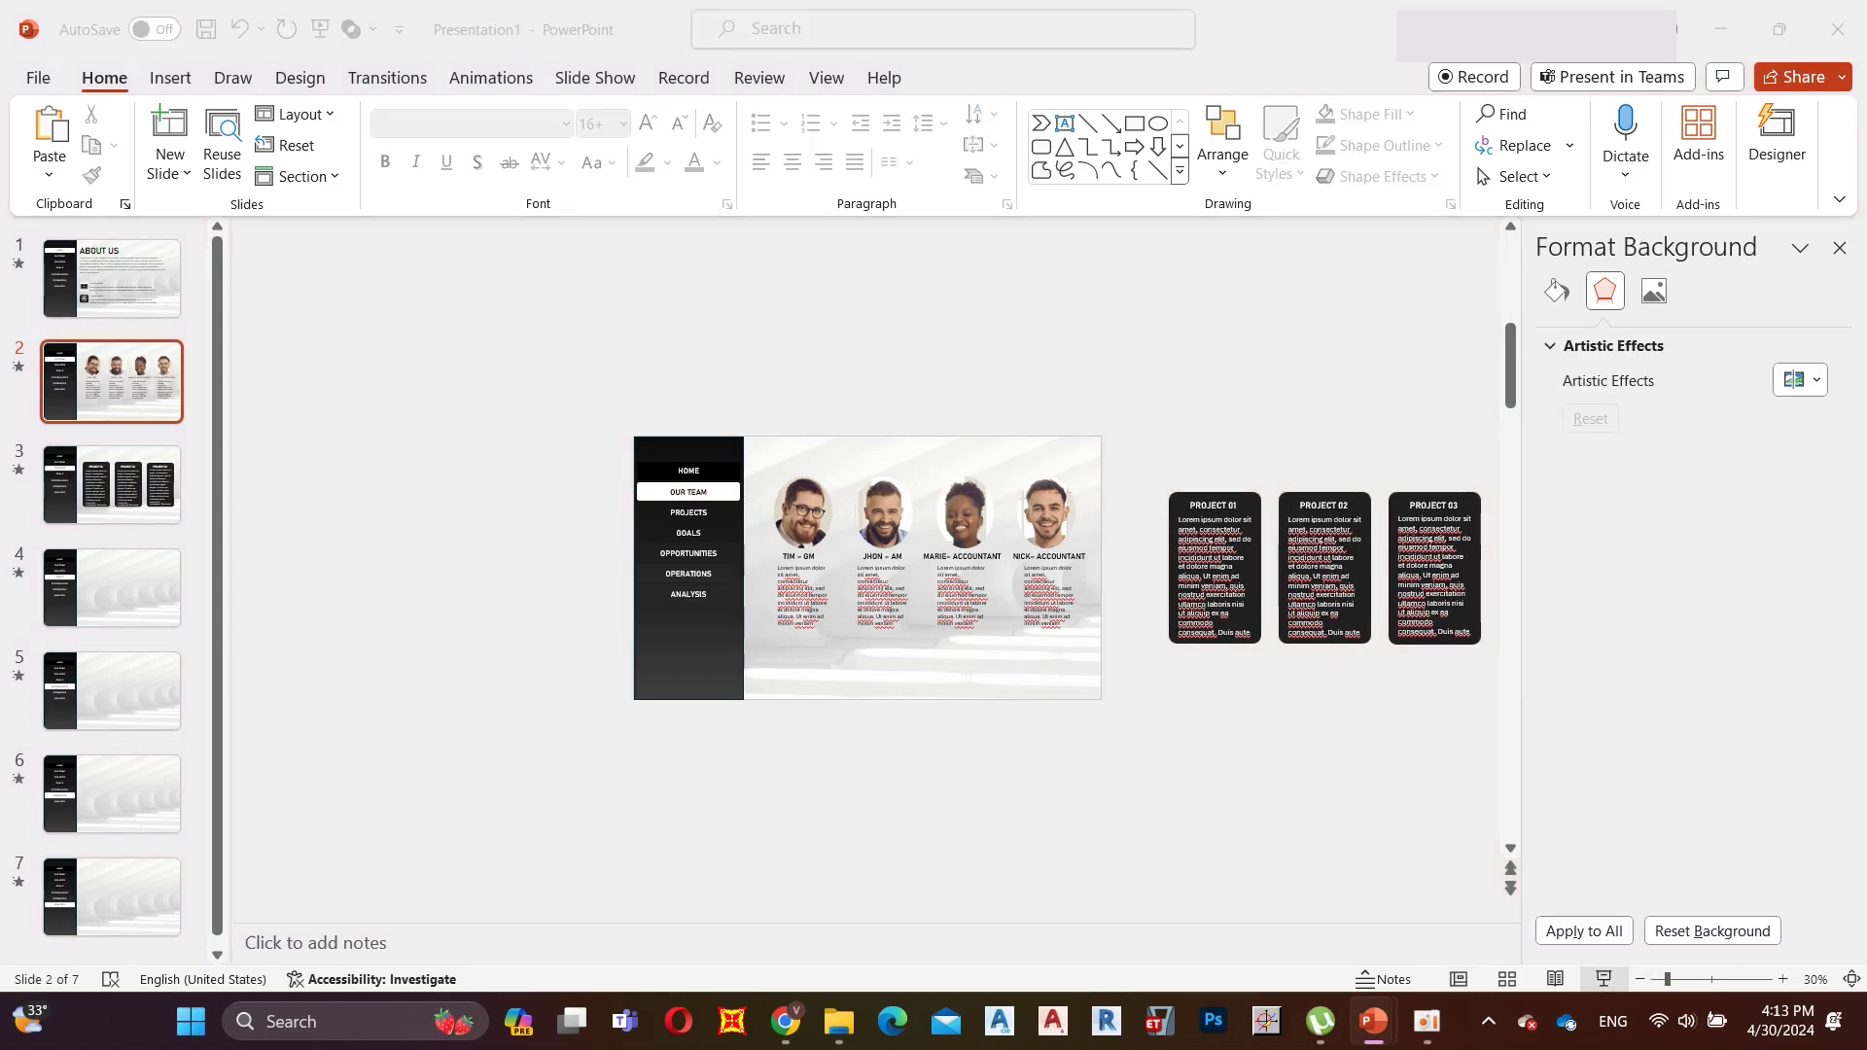
Start the slide show on the Our Team slide, follow PROJECTS, then exit.
click(1609, 979)
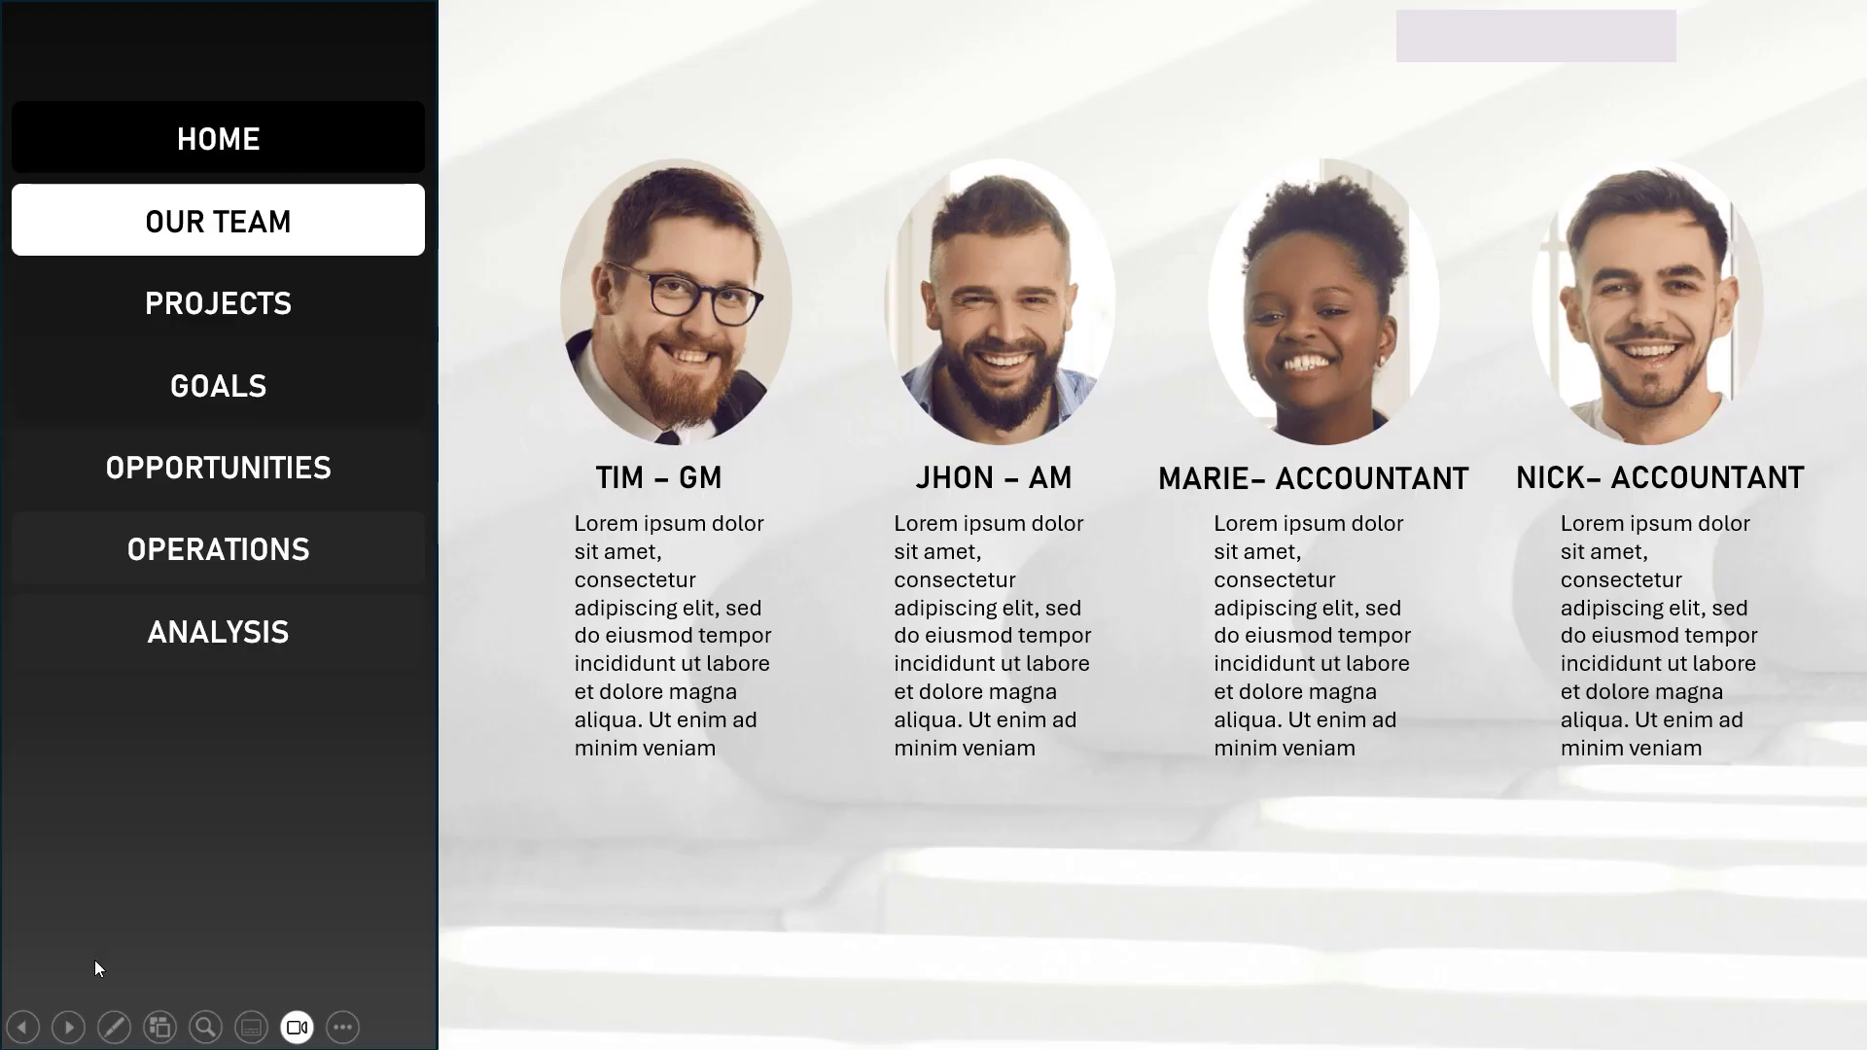
click(256, 316)
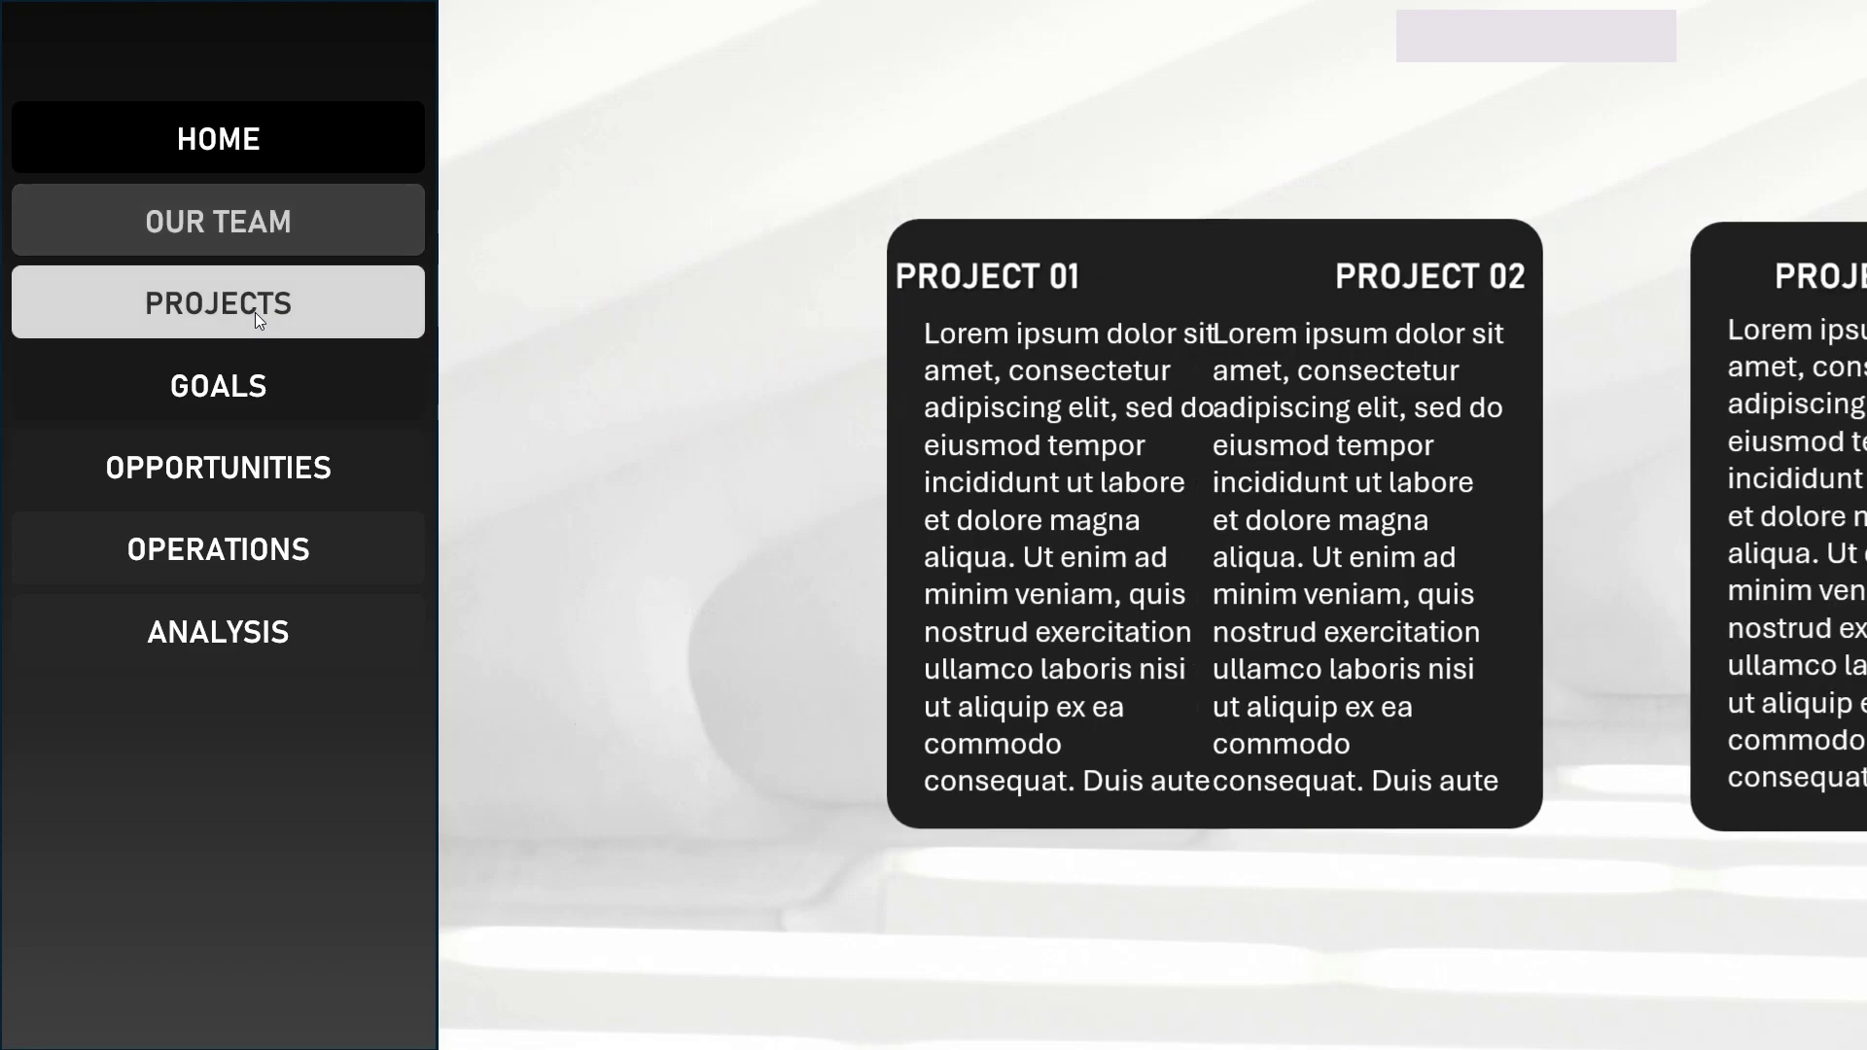
key(Escape)
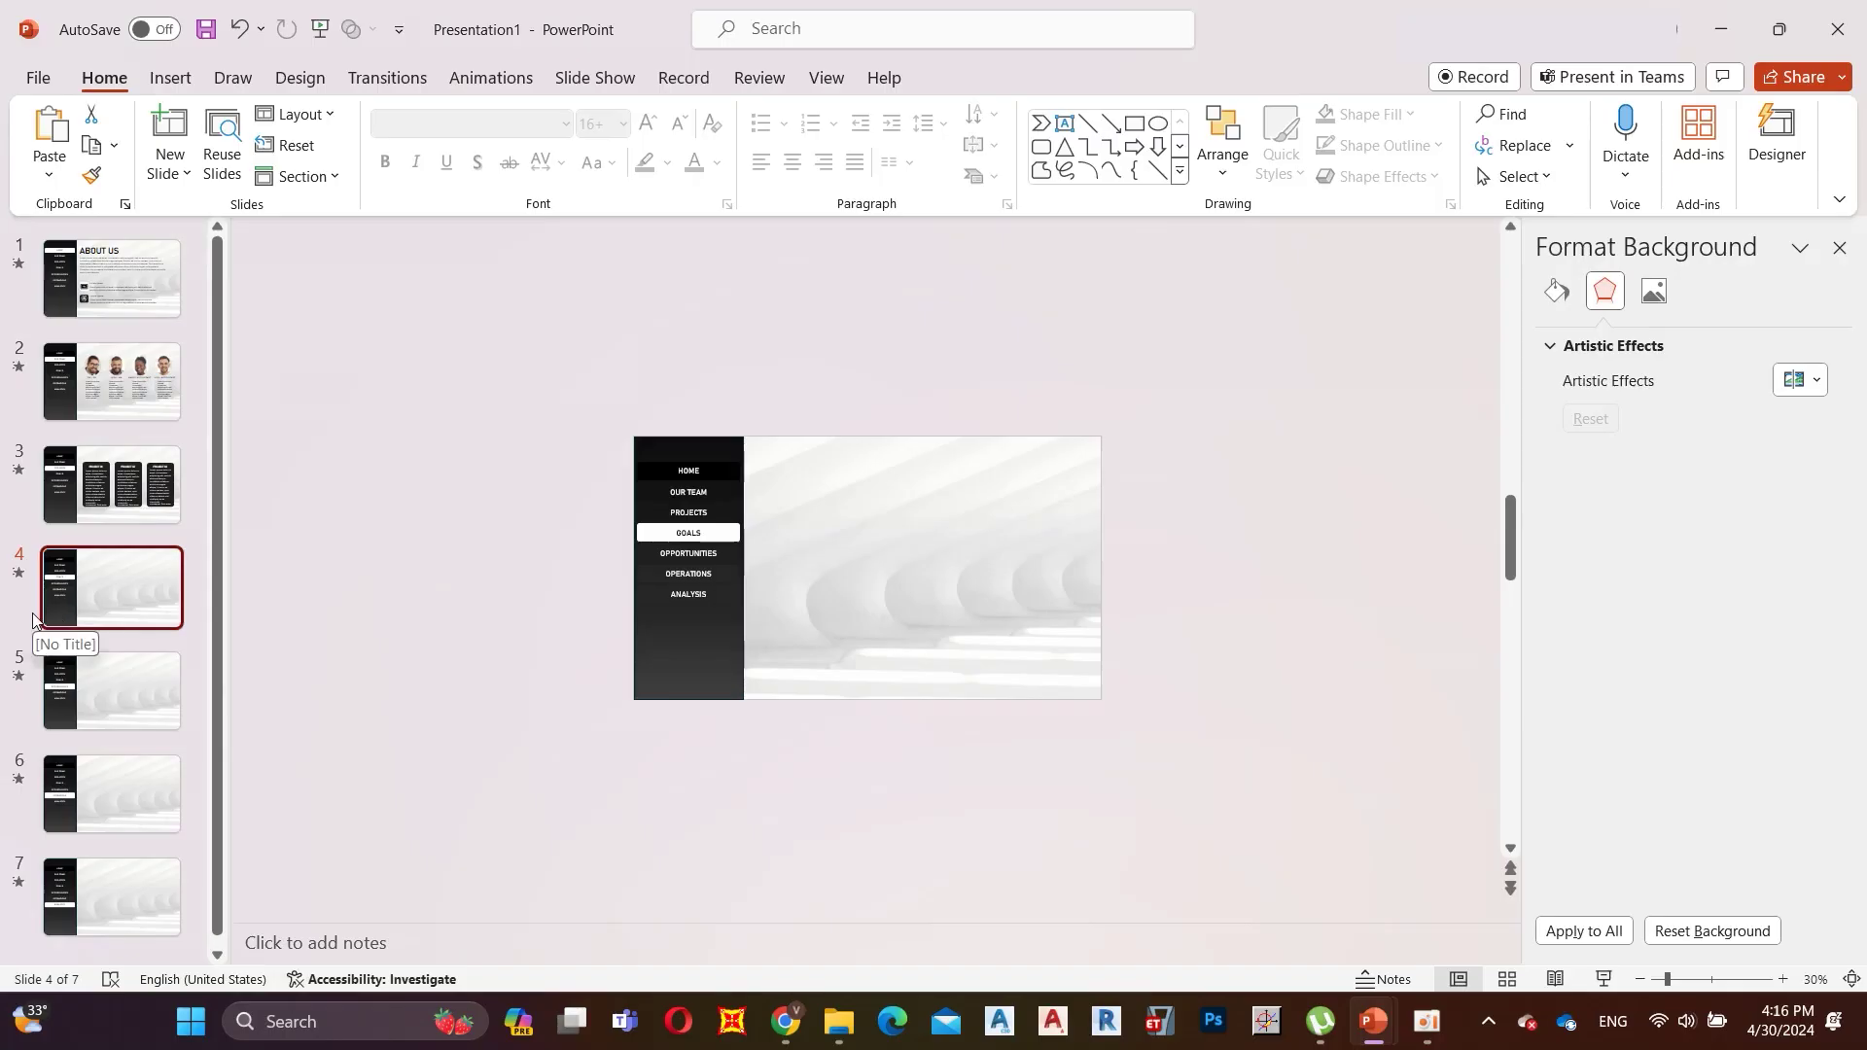
Draw a black, outline-free circle beside the sidebar and copy it down the column.
click(173, 77)
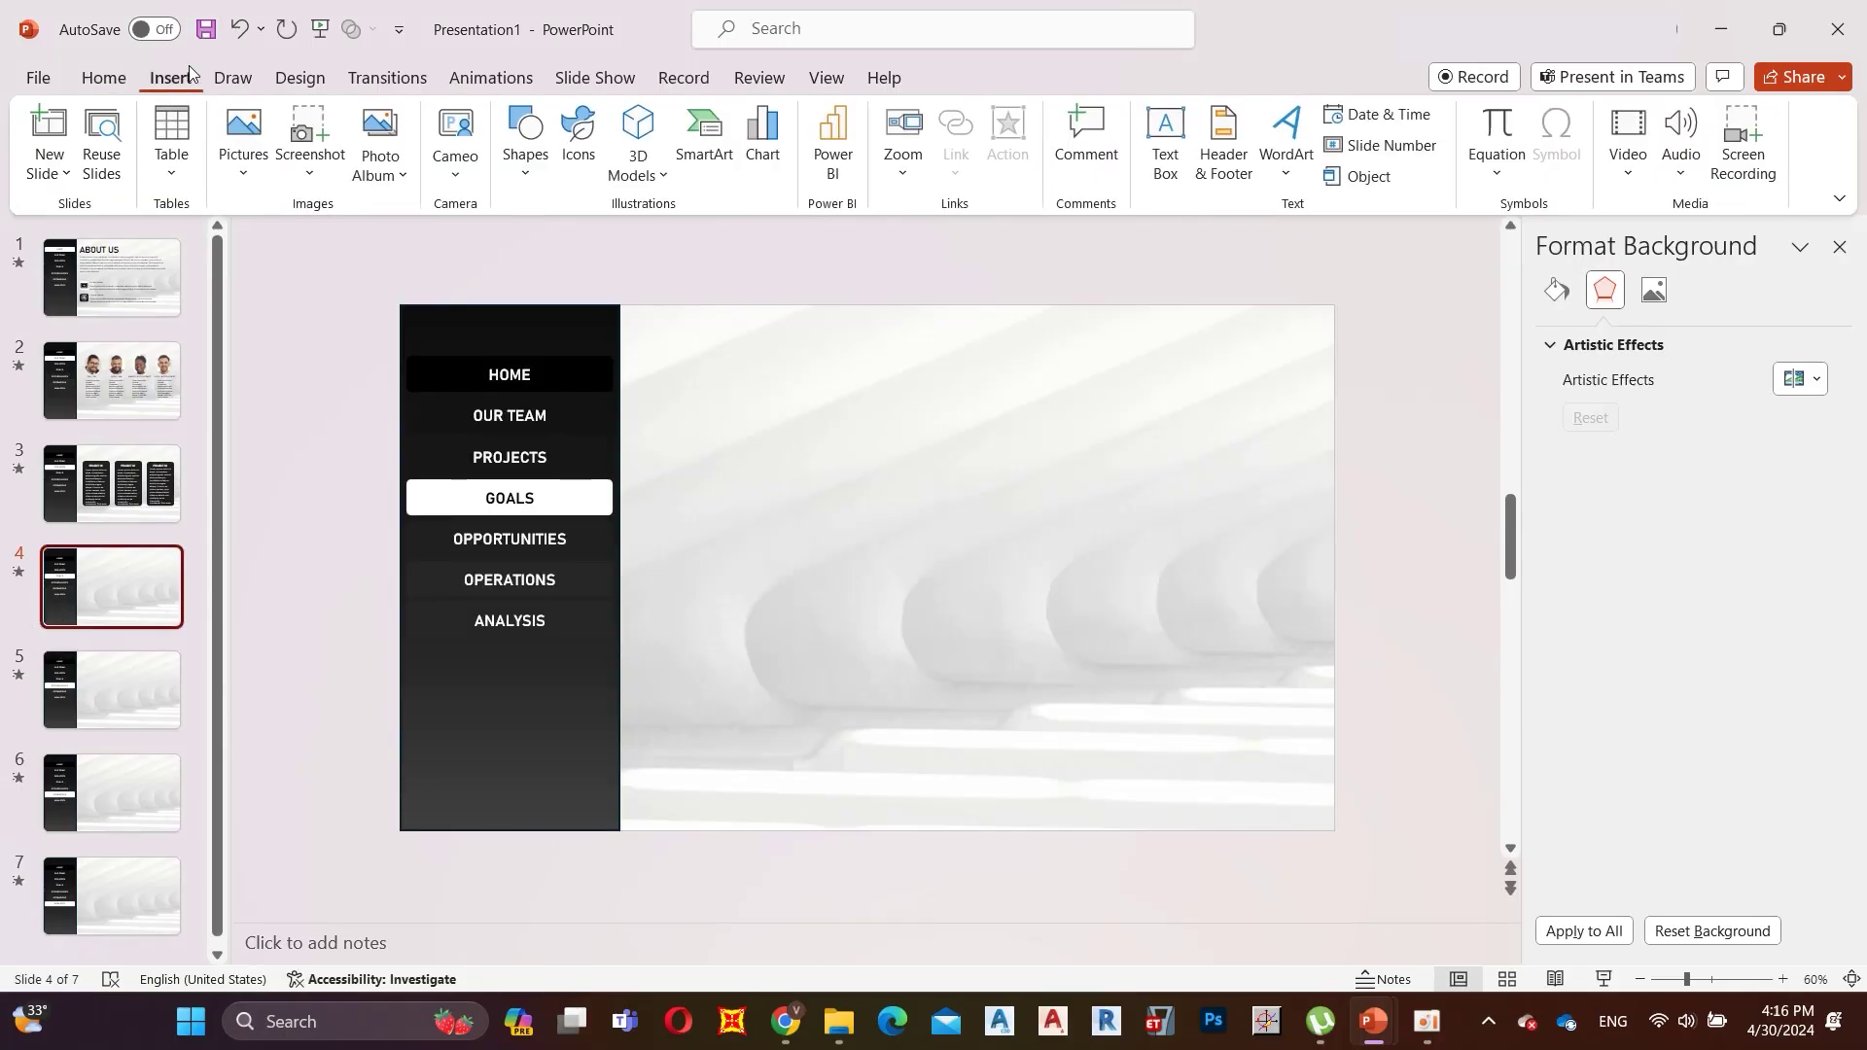
click(524, 171)
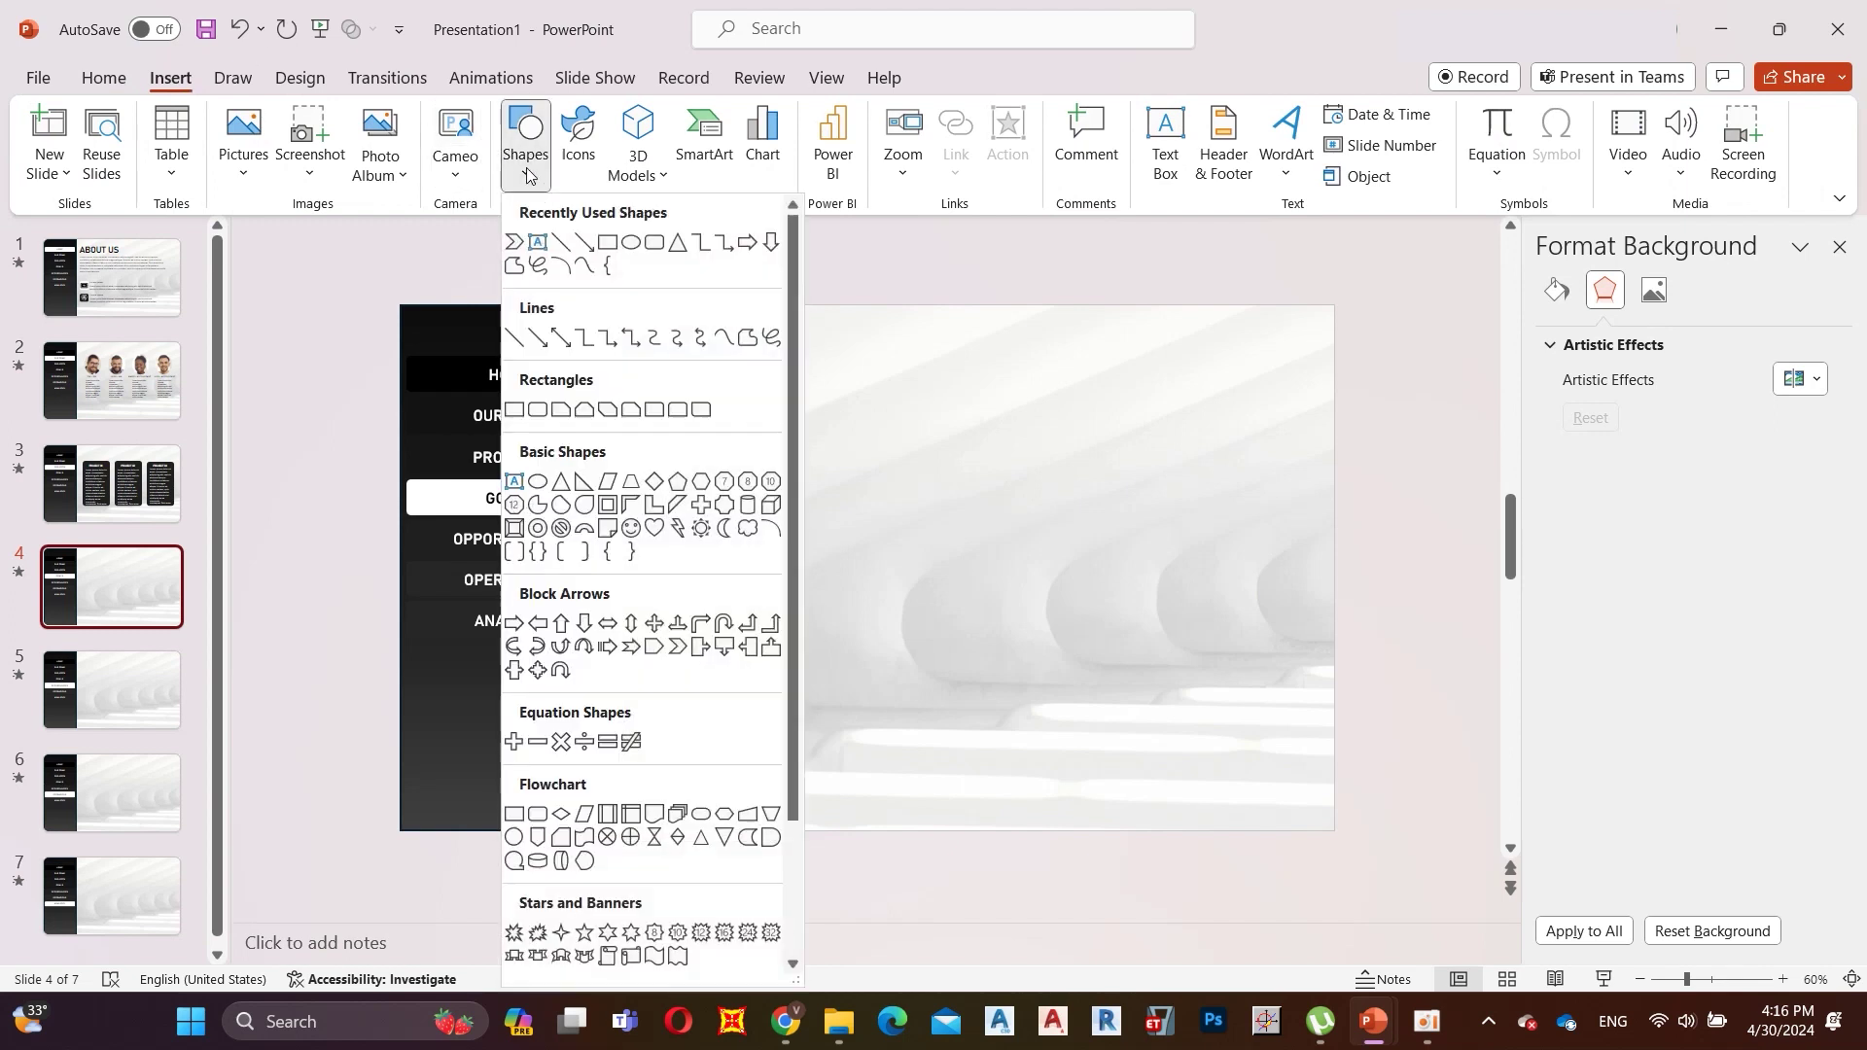
click(631, 245)
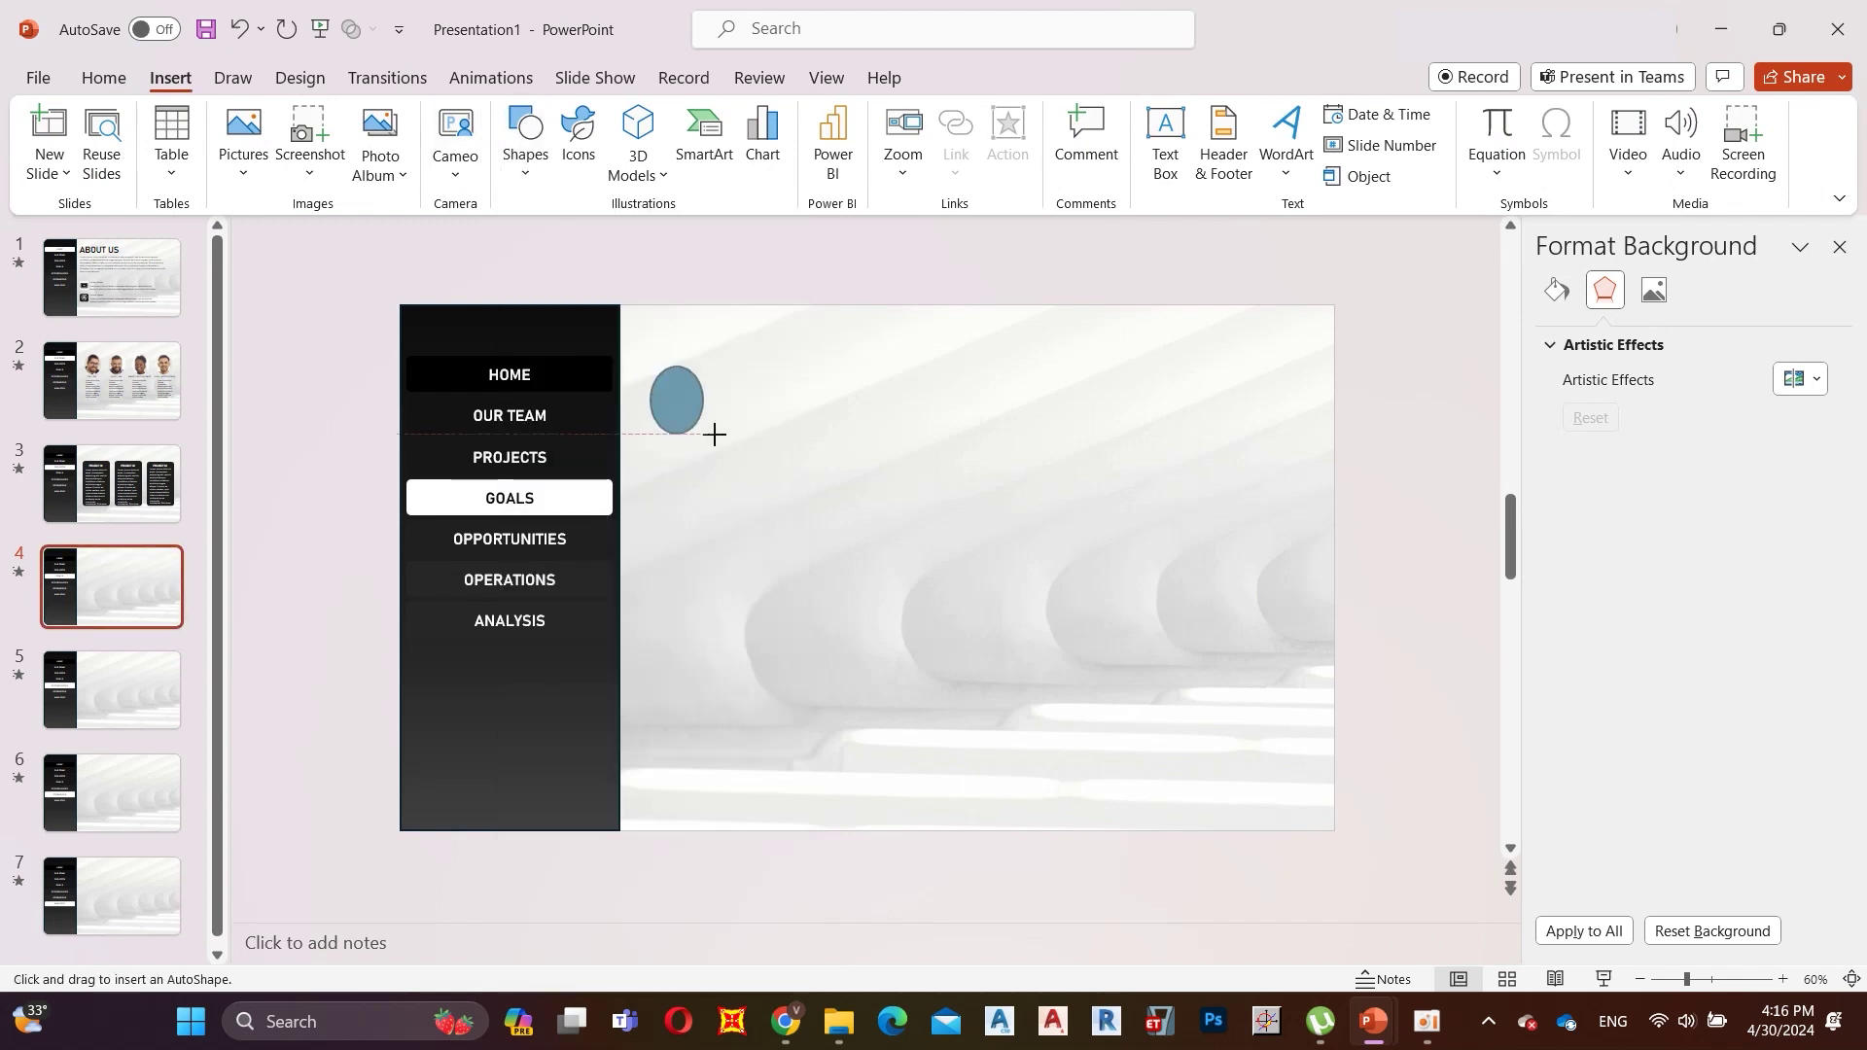
drag(730, 439, 744, 458)
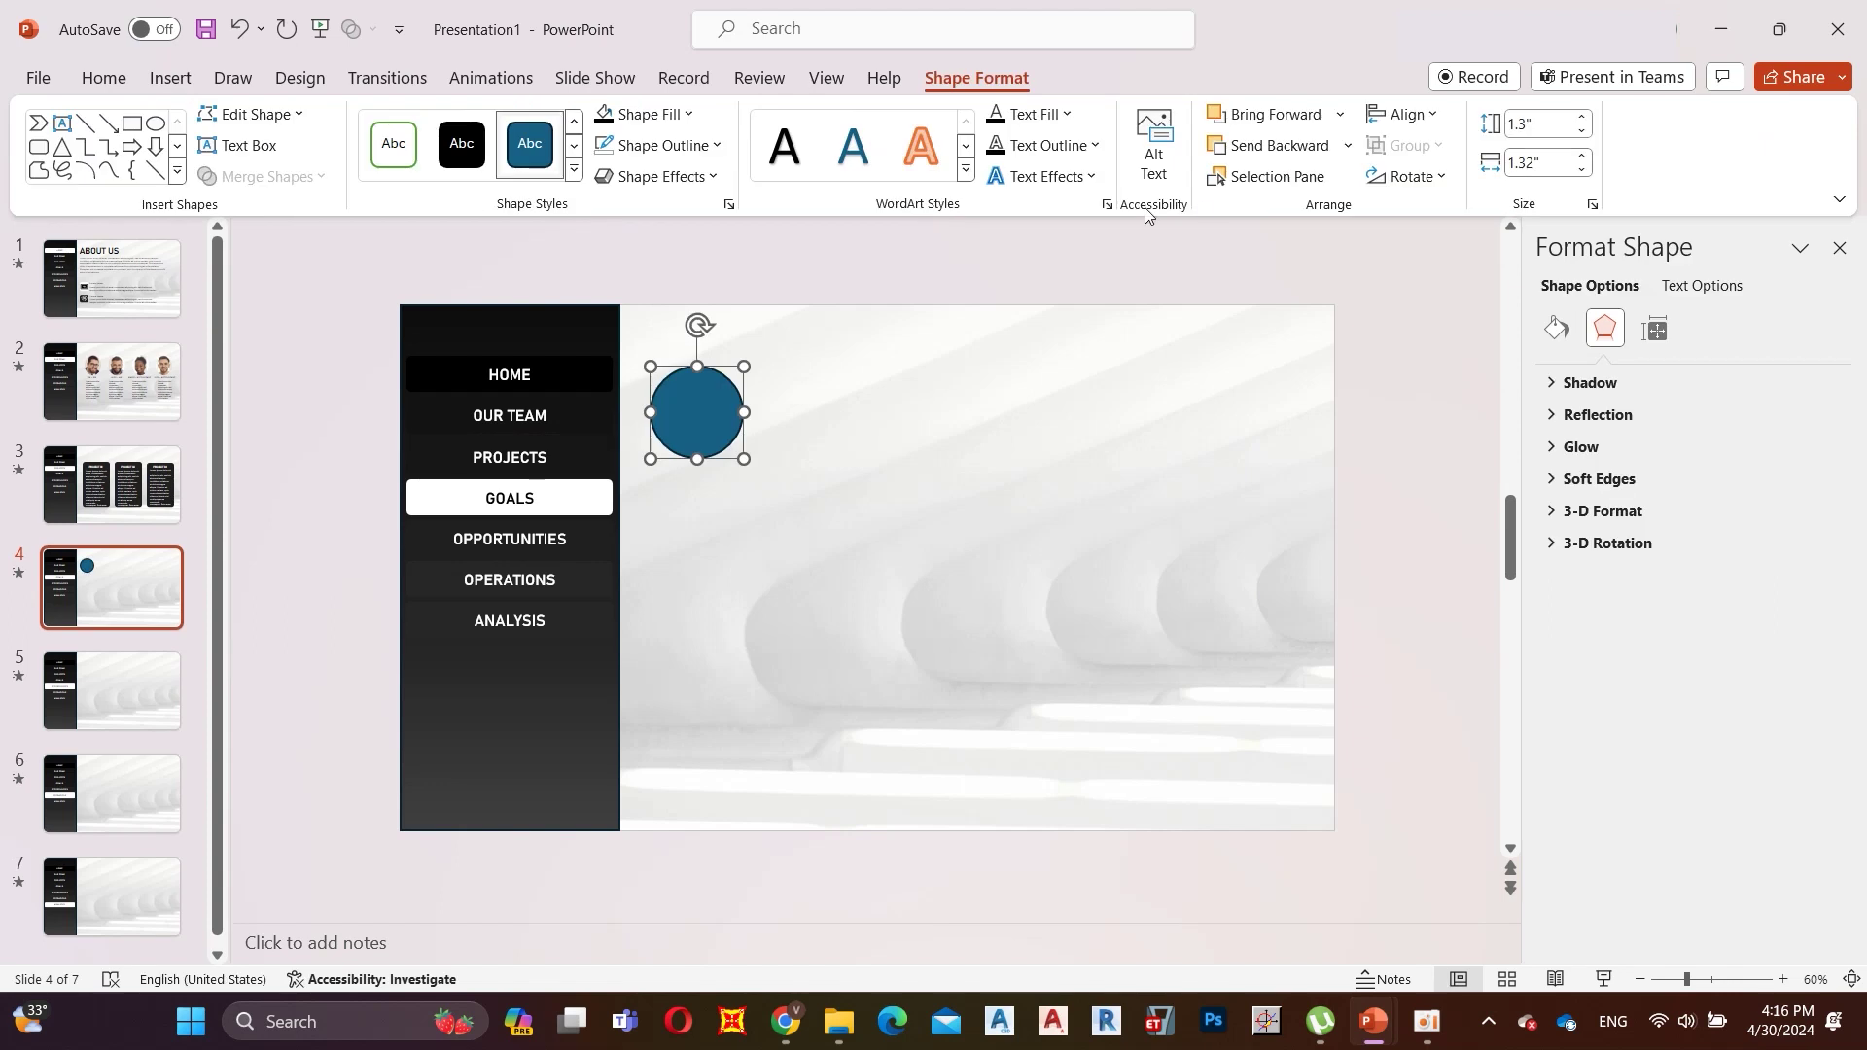
click(670, 151)
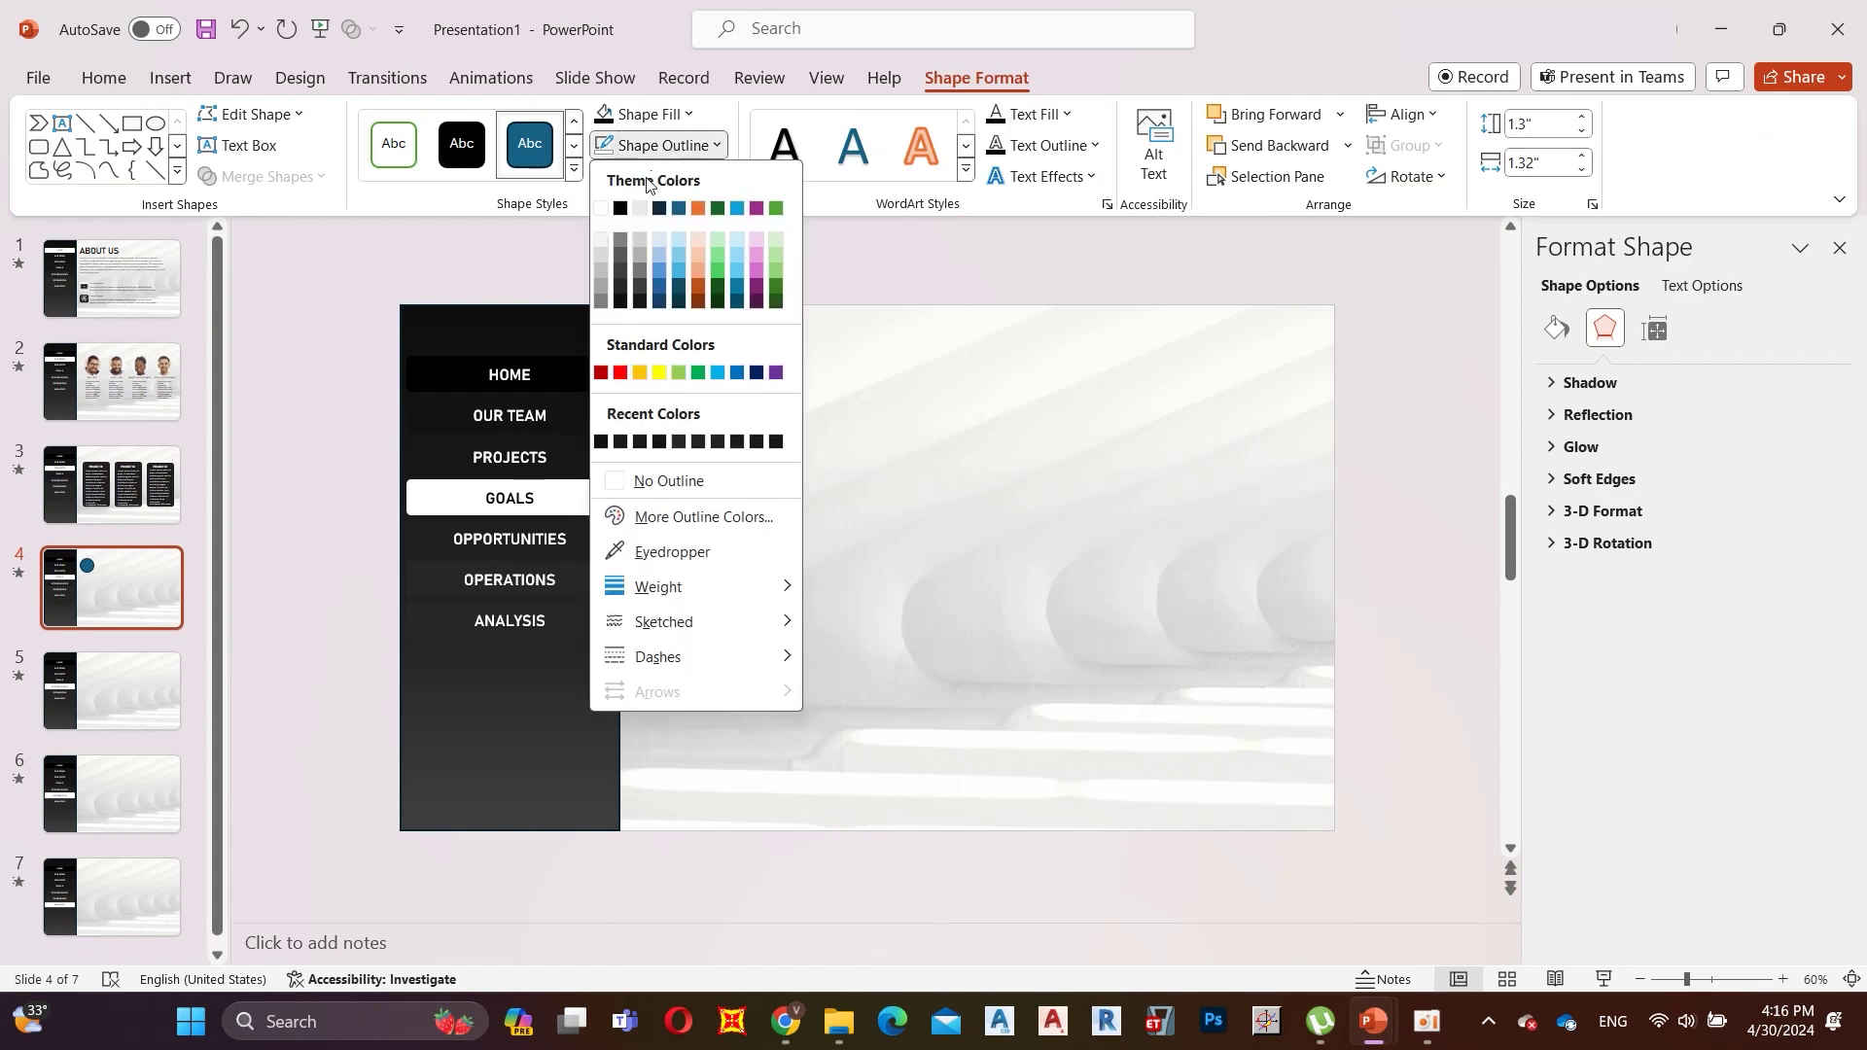
click(685, 481)
click(650, 114)
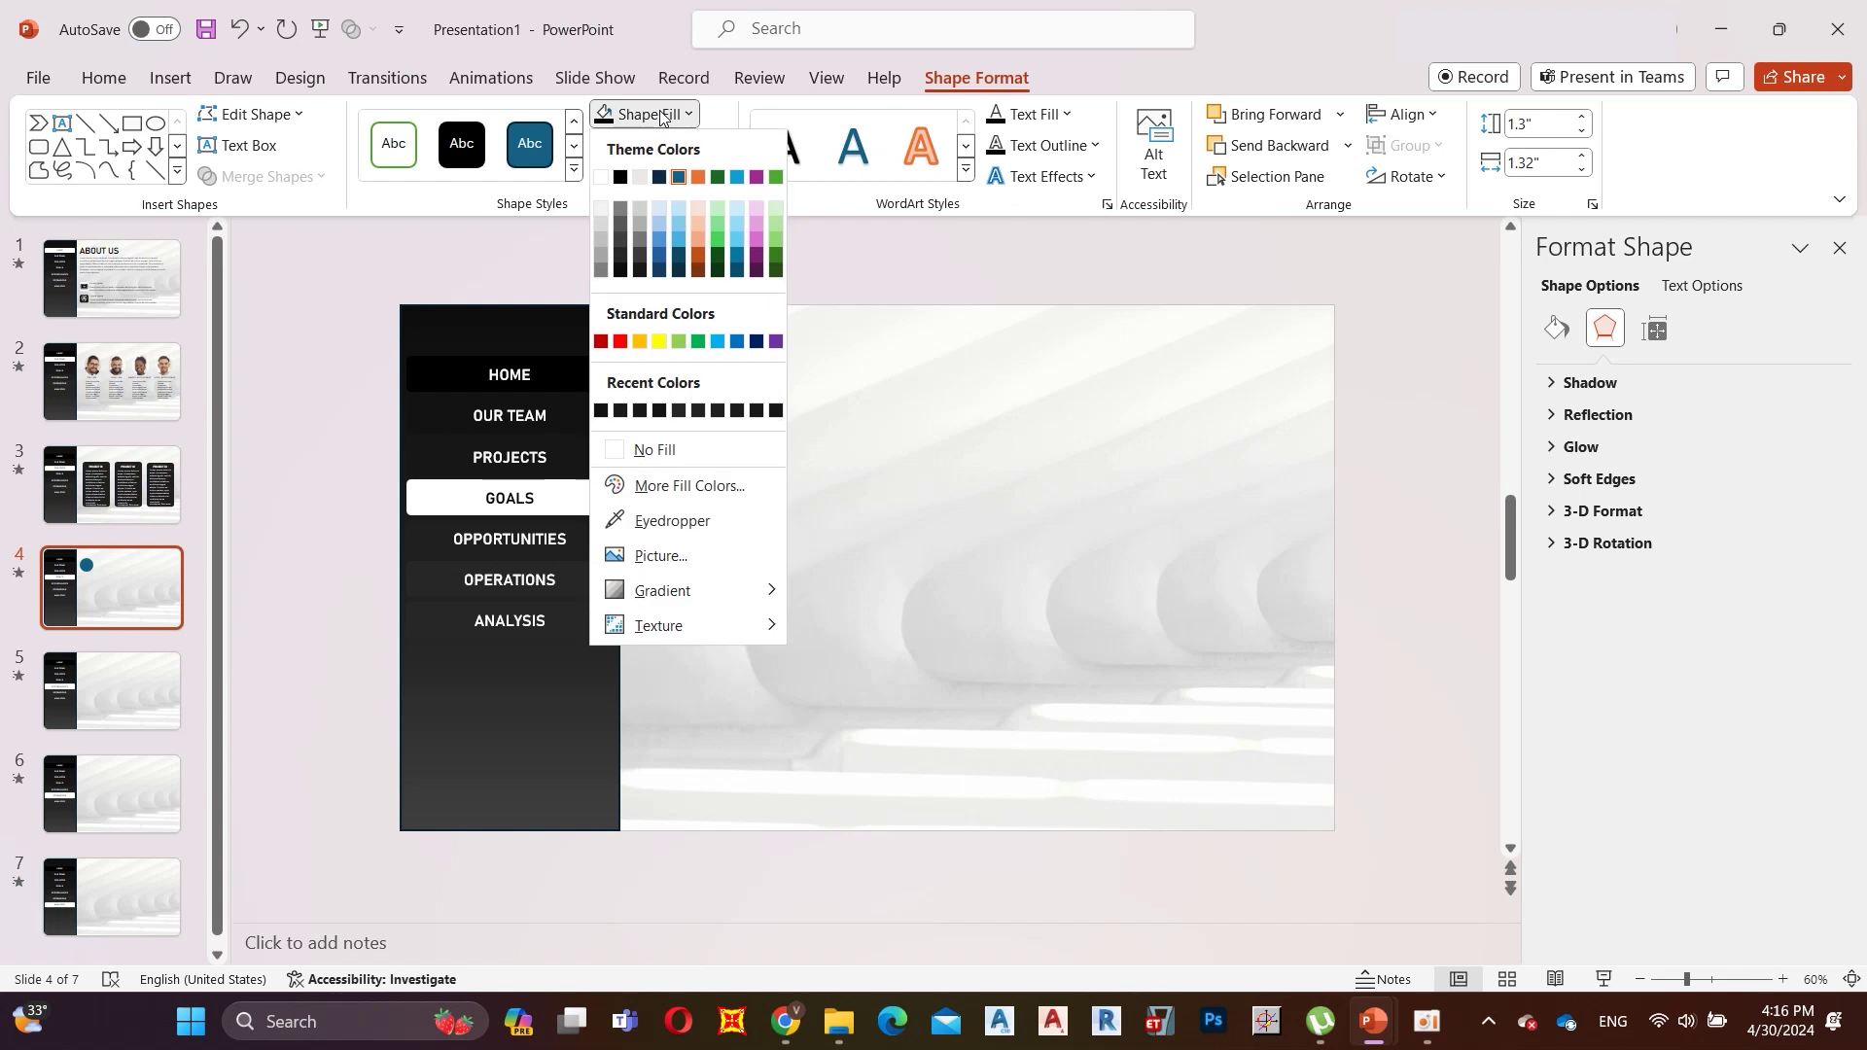
click(619, 177)
drag(686, 394, 680, 722)
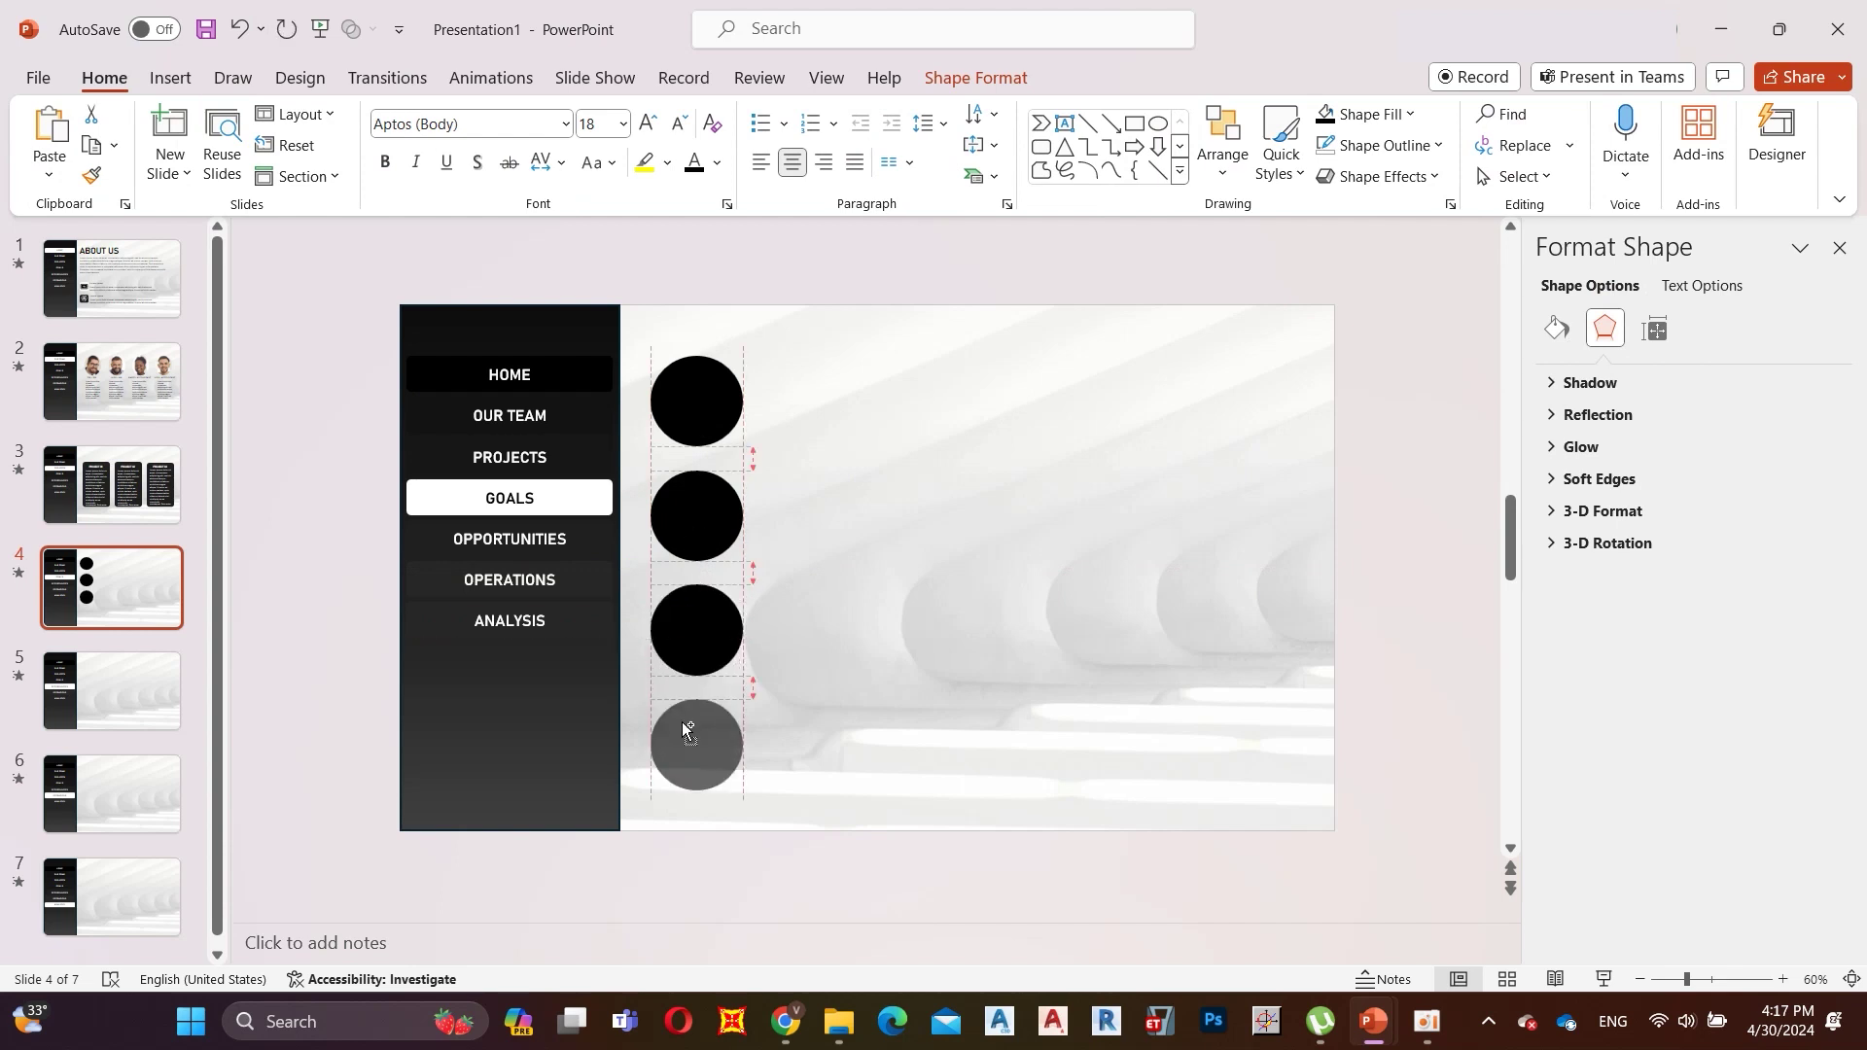
Group the four circles, align them to the middle, then ungroup them.
click(894, 634)
drag(630, 341, 757, 805)
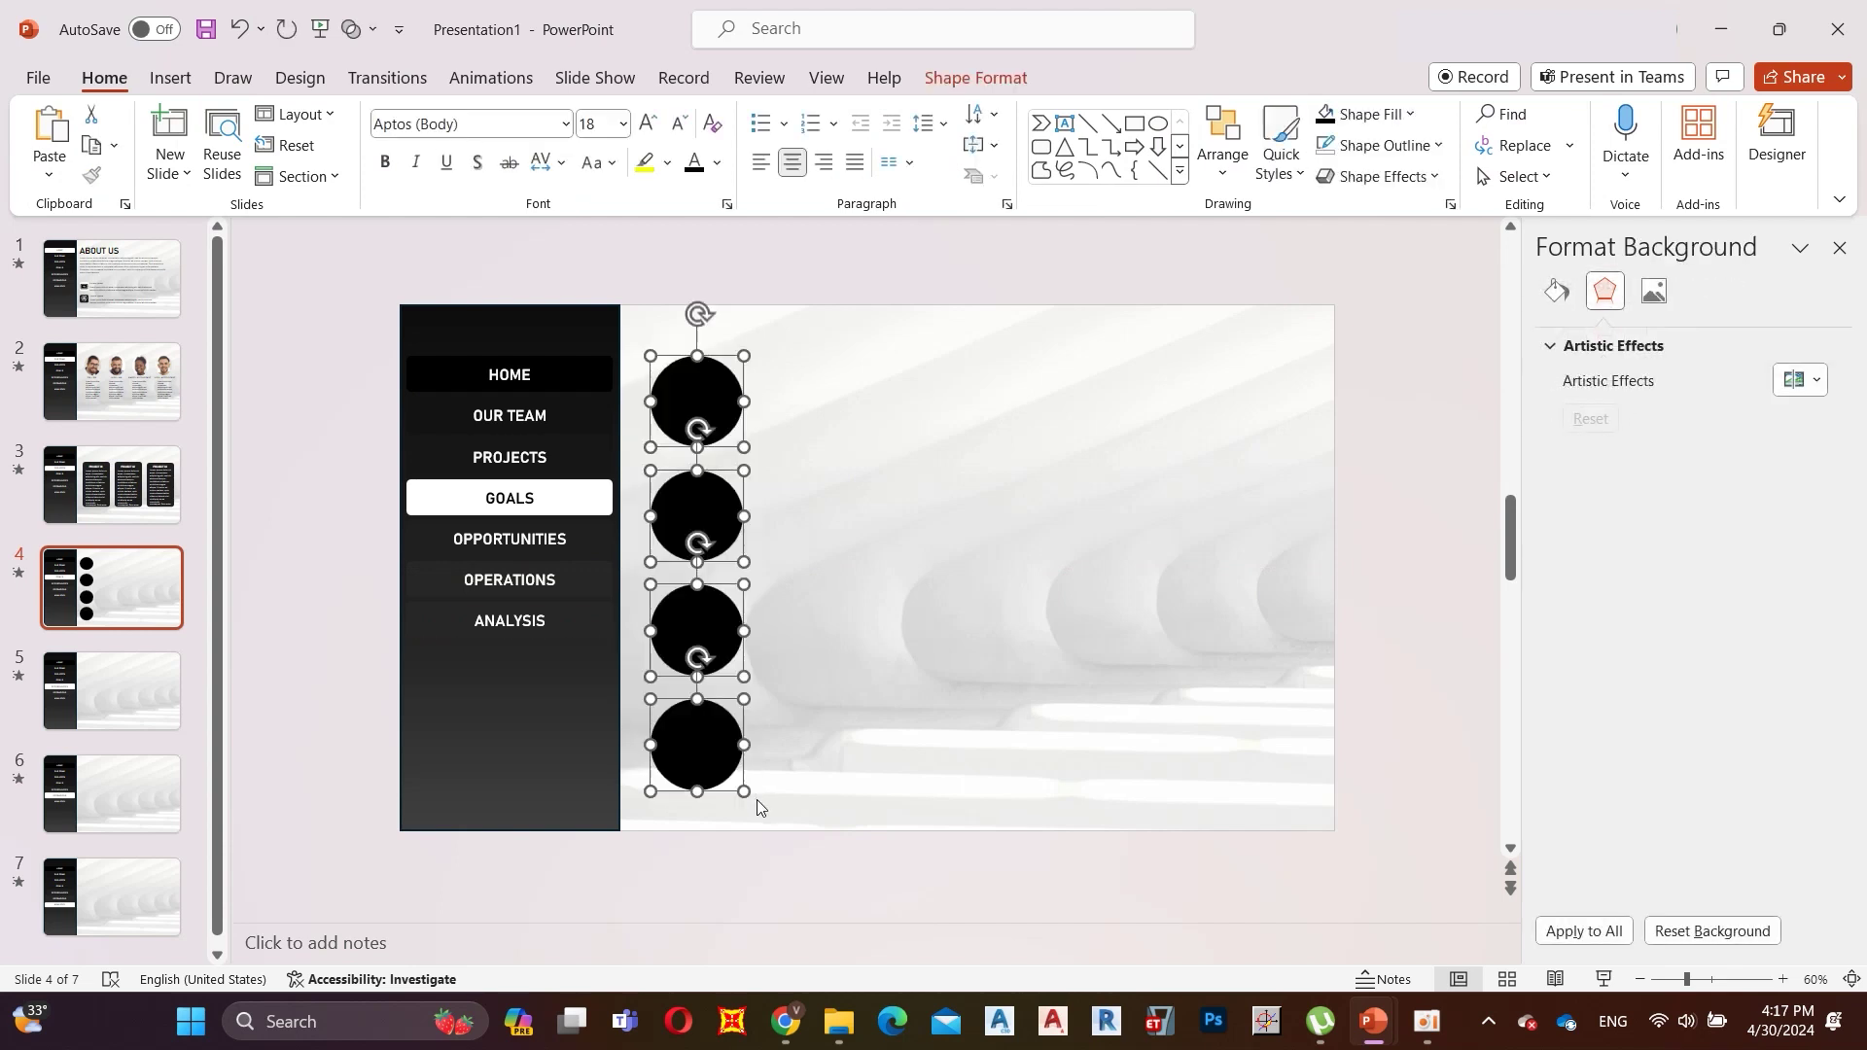
right_click(688, 392)
mouse_move(749, 596)
click(1006, 599)
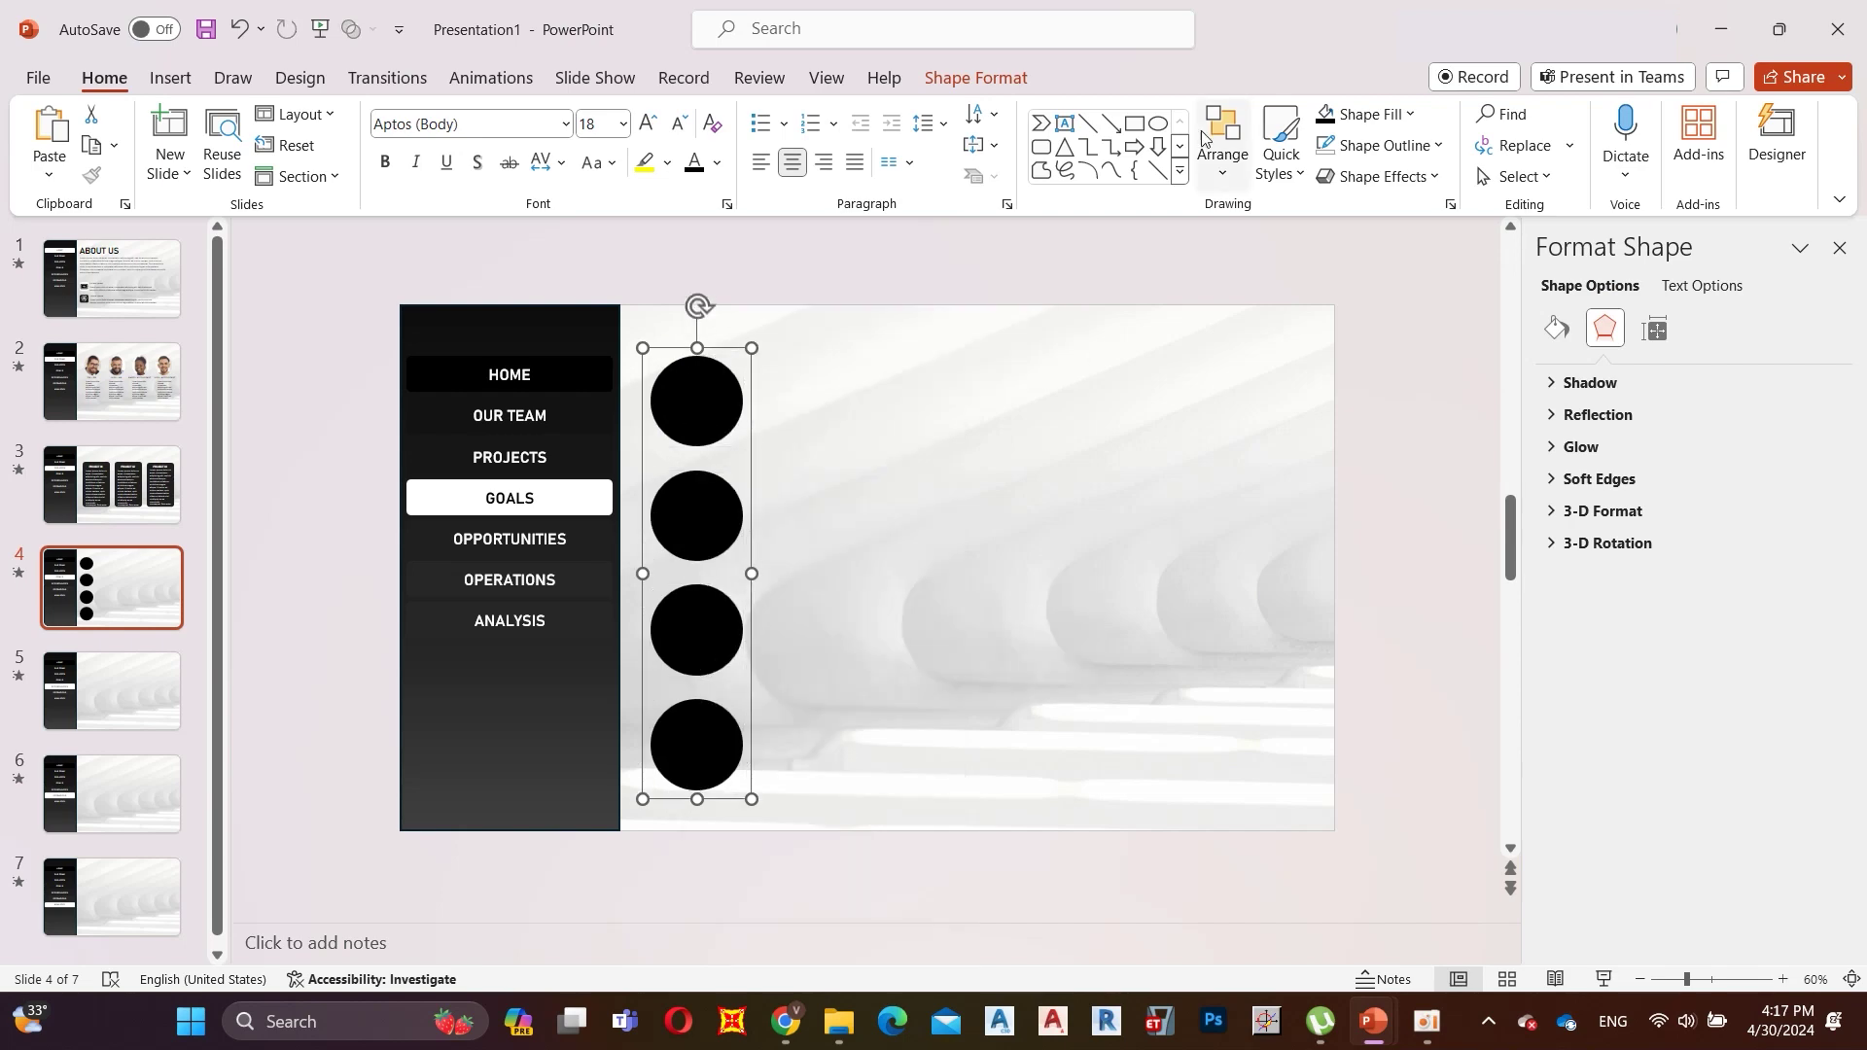
click(1017, 78)
click(1407, 114)
click(1480, 282)
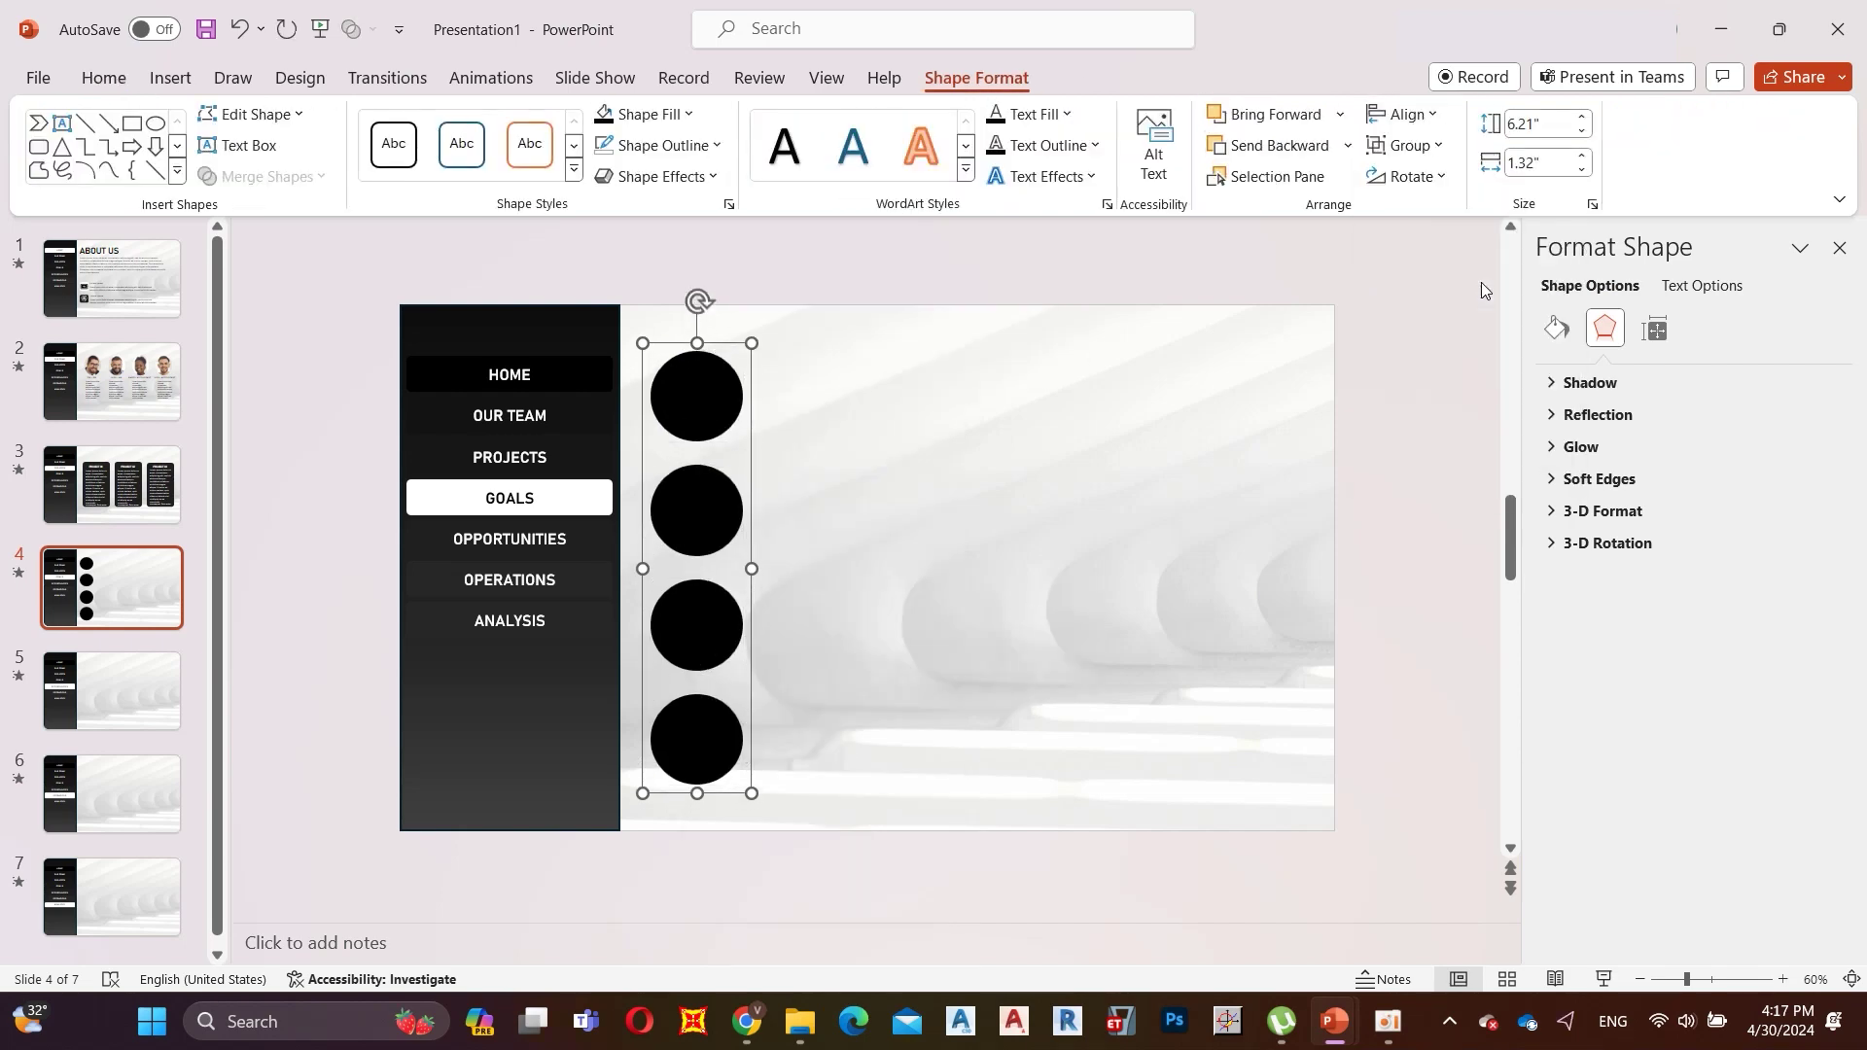
click(1192, 481)
right_click(726, 416)
mouse_move(832, 631)
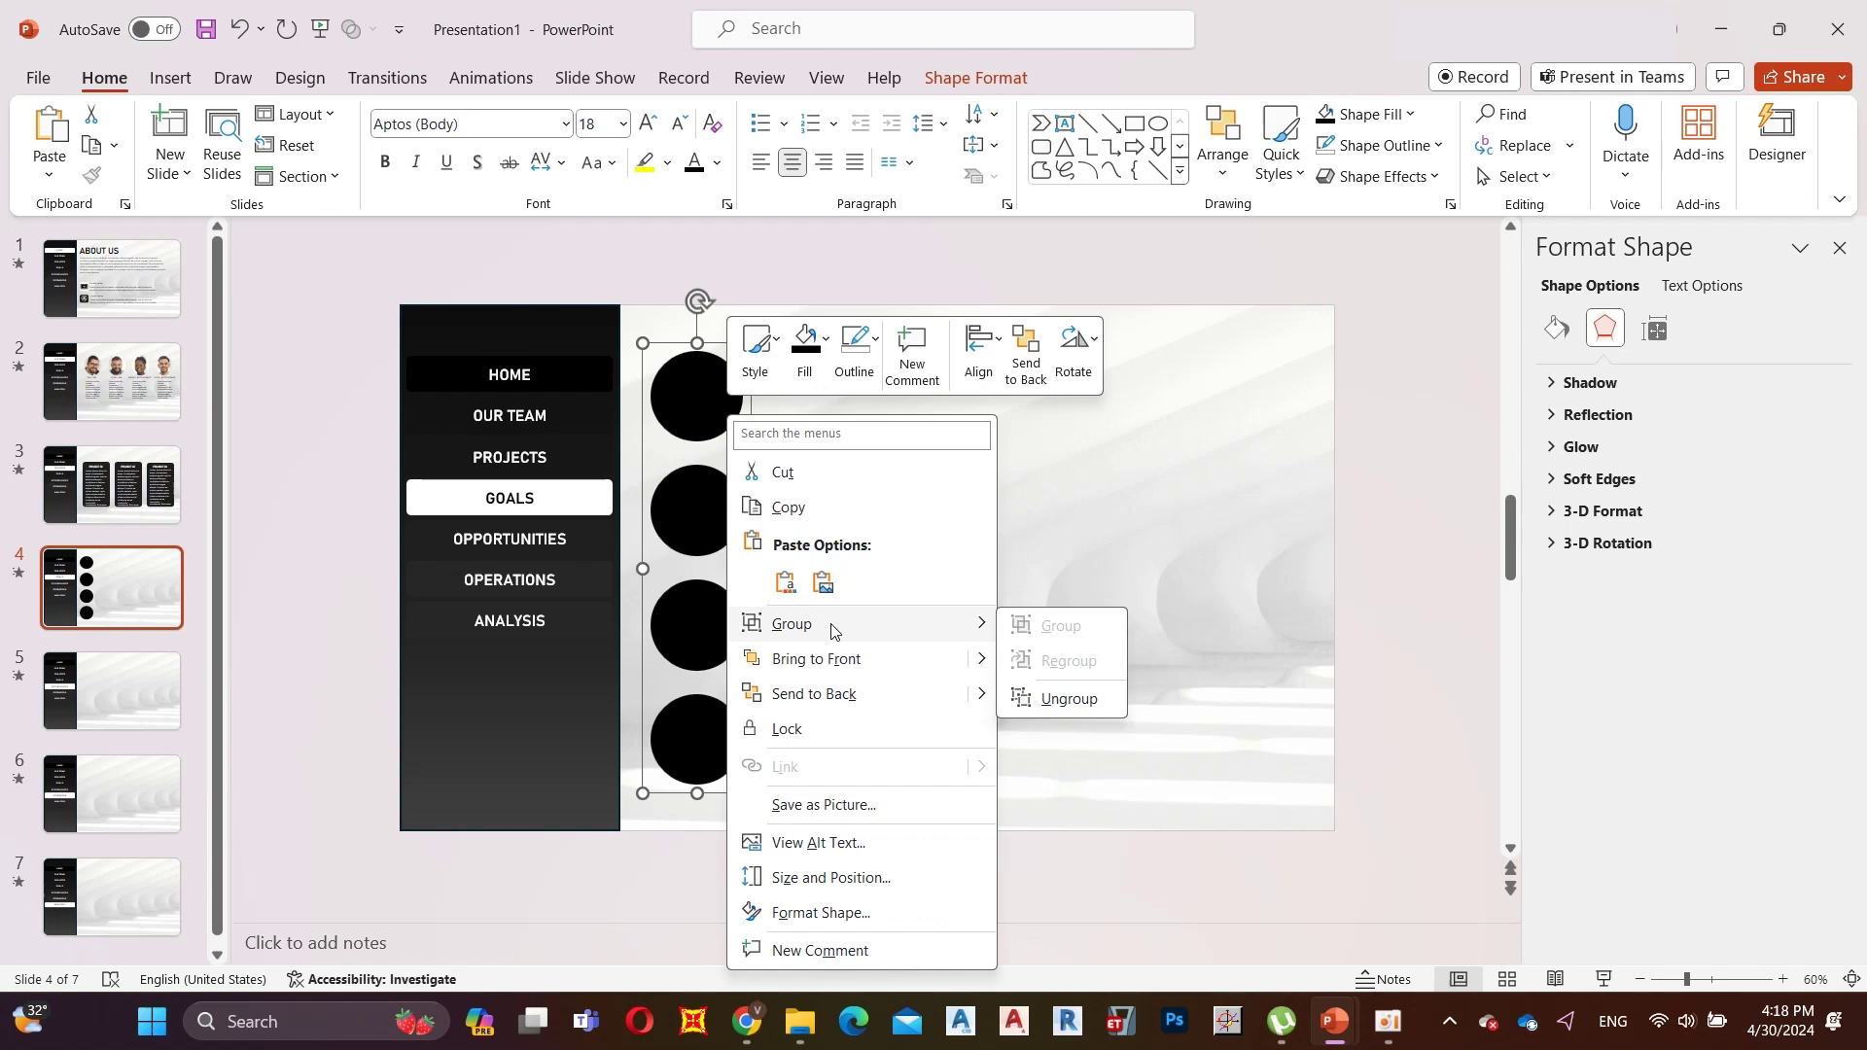
click(1069, 699)
click(170, 78)
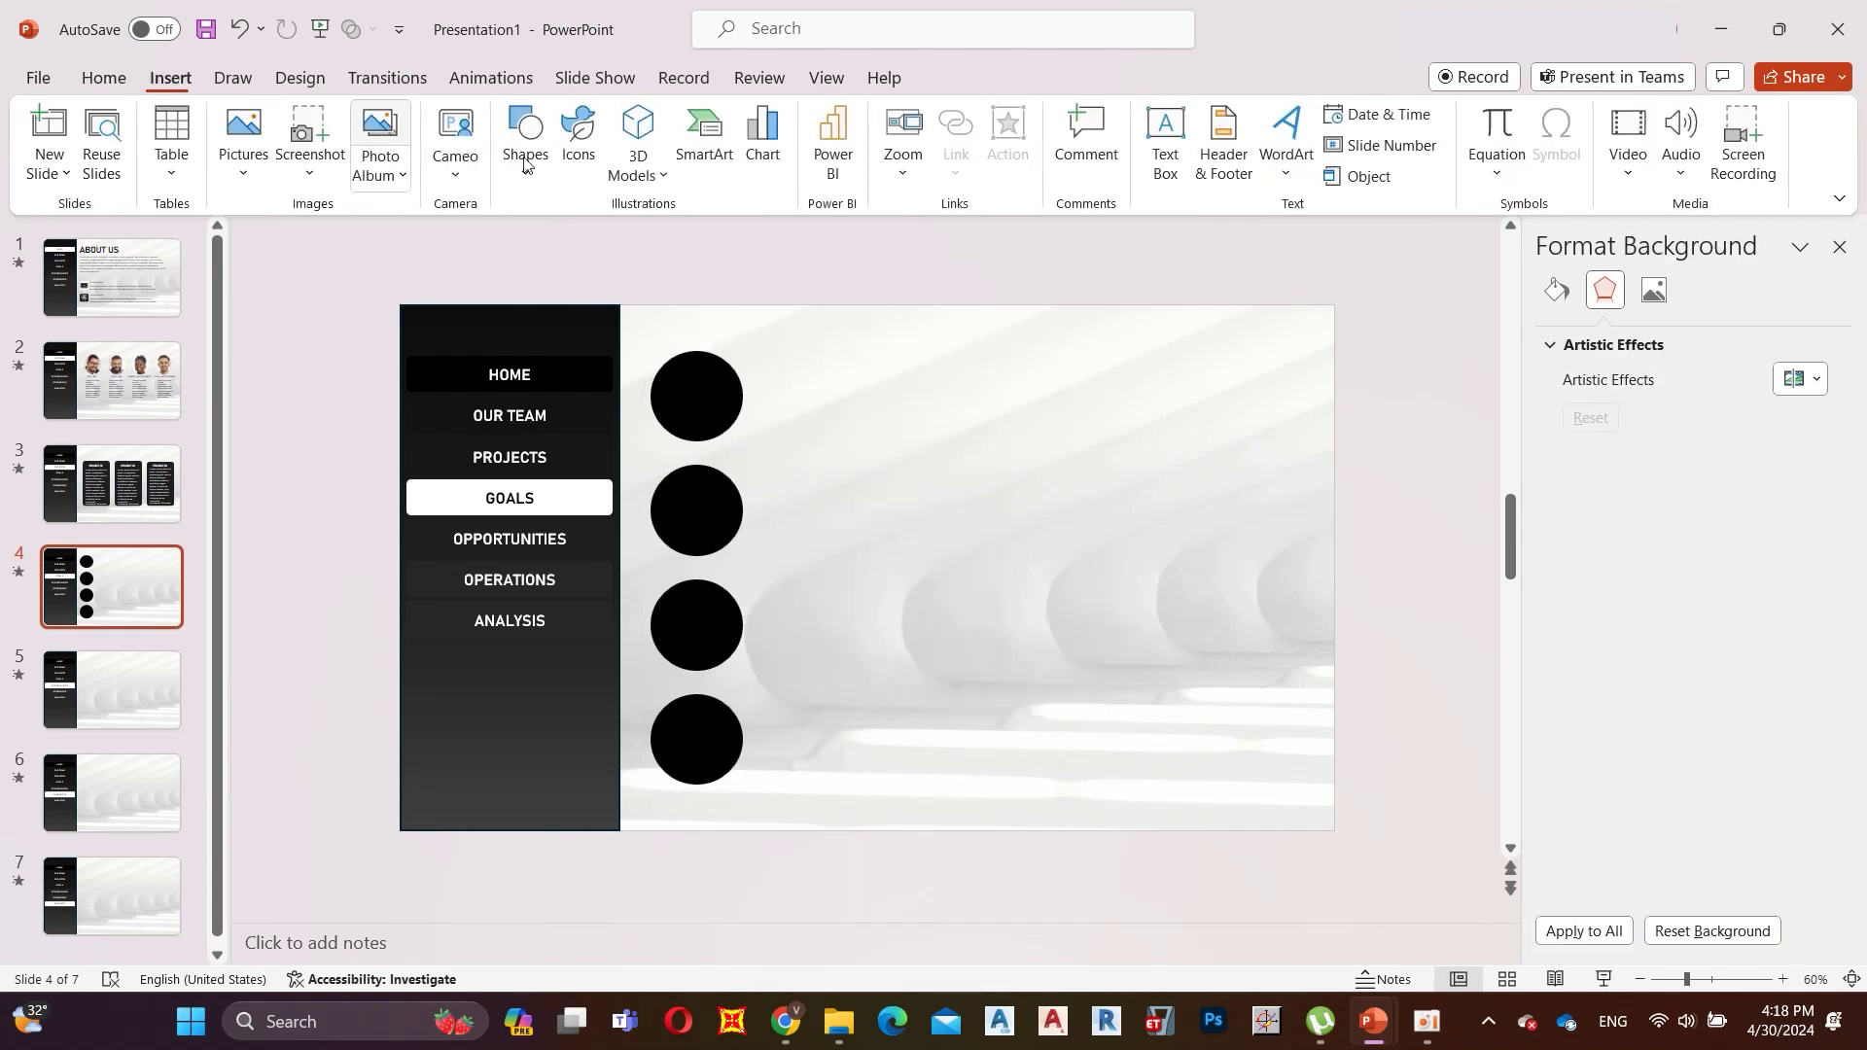
Insert icons into the goal circles beside the TITLE text boxes.
click(578, 137)
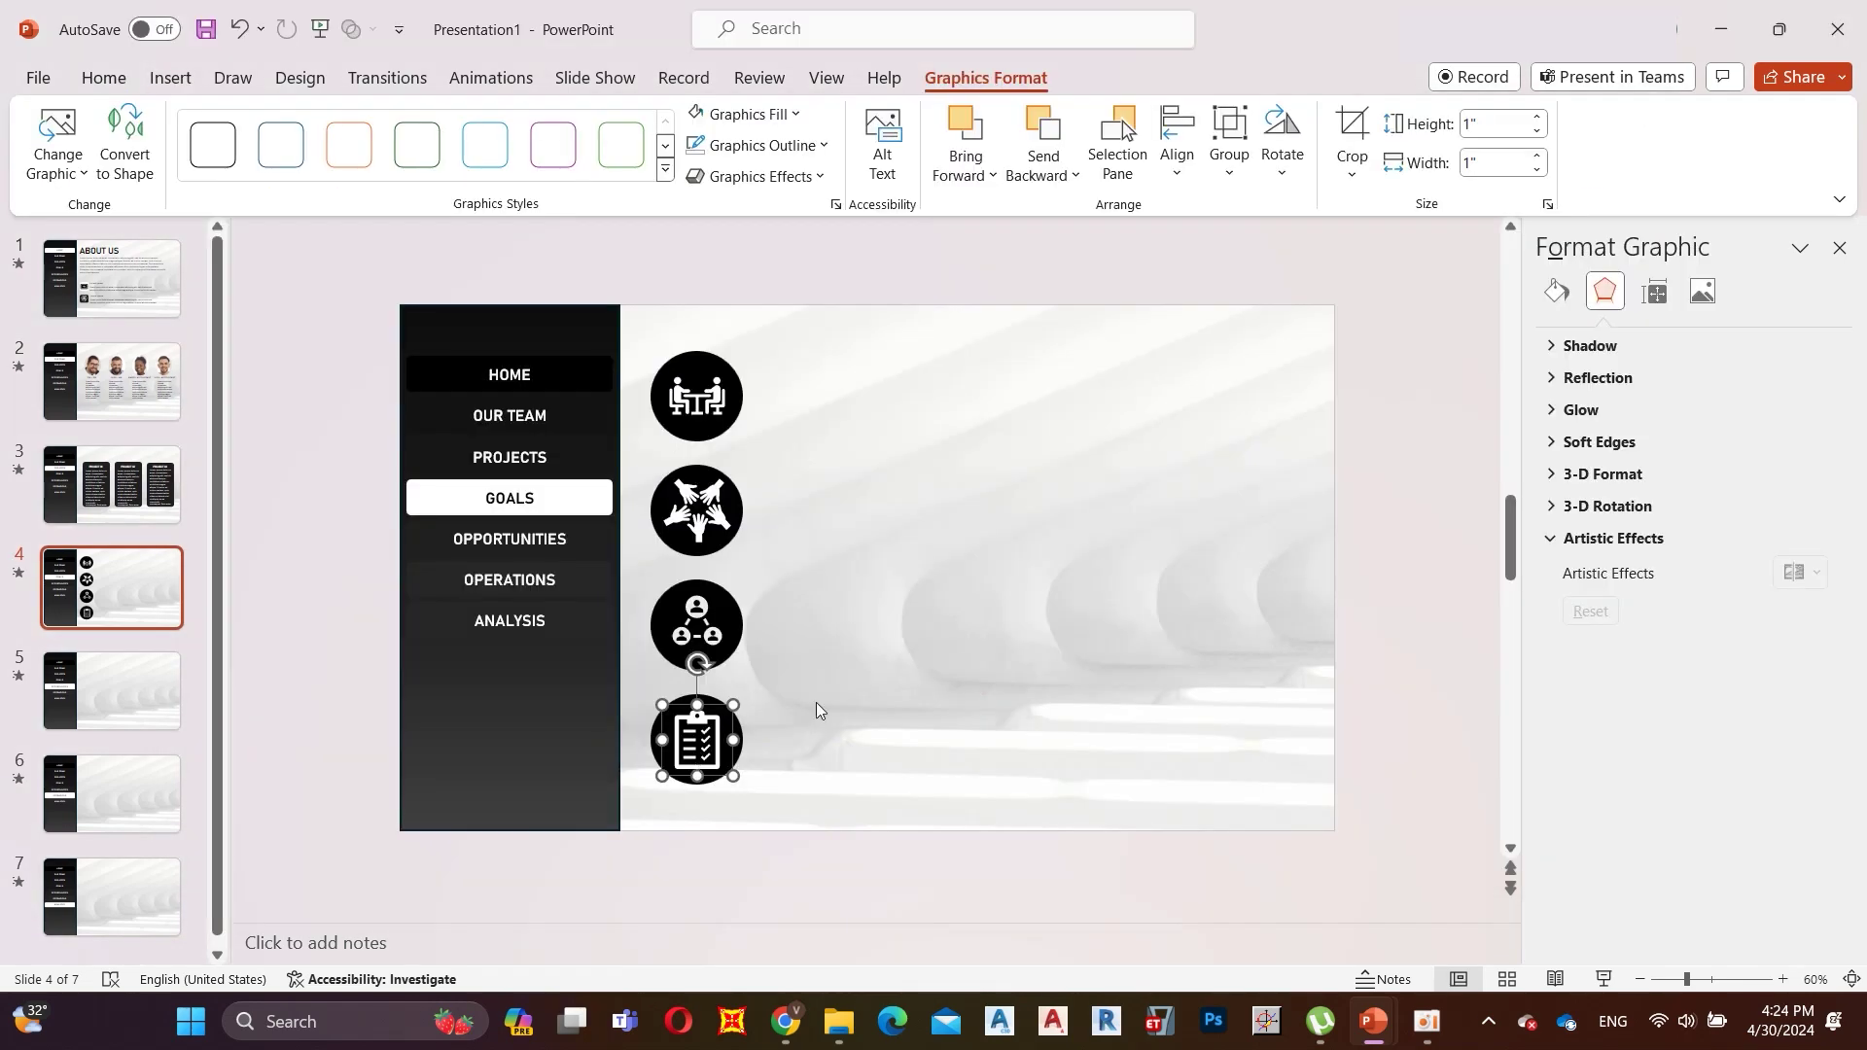
click(817, 700)
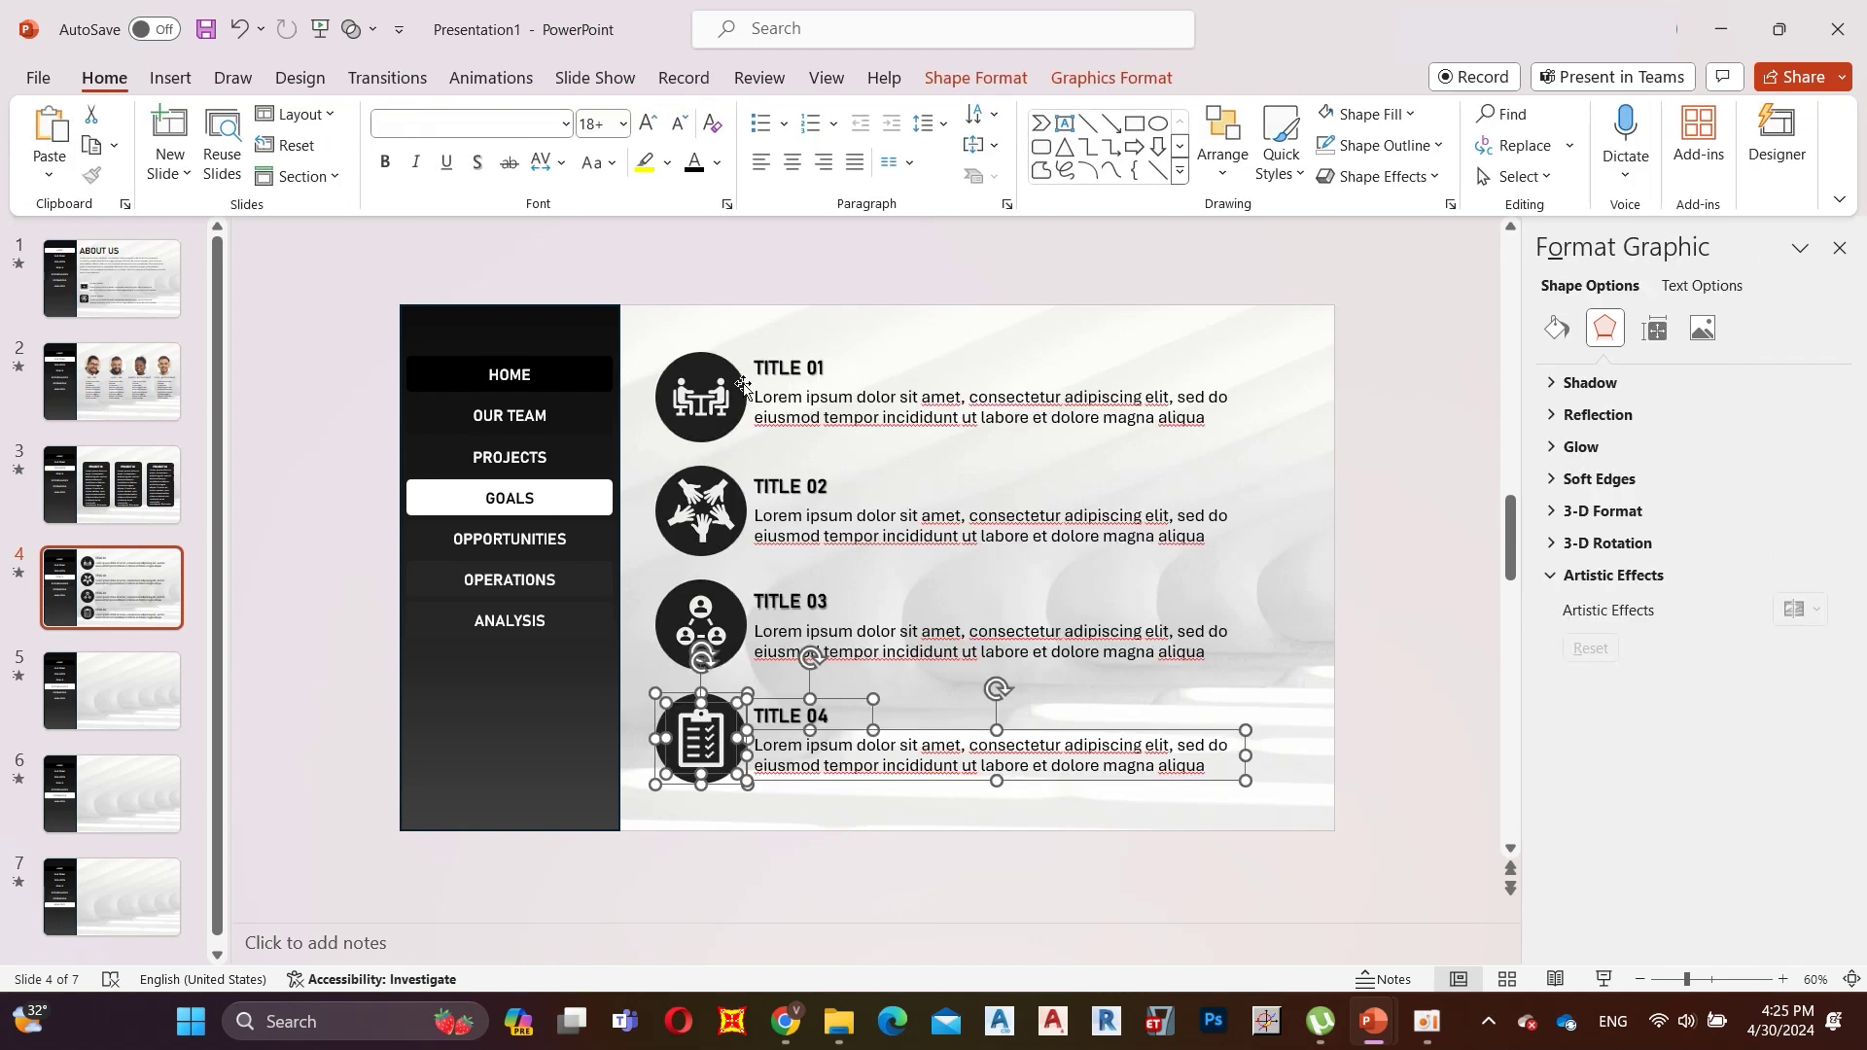
click(741, 374)
Group the TITLE 01 and TITLE 02 icons with their heading and description text.
drag(649, 296, 1268, 458)
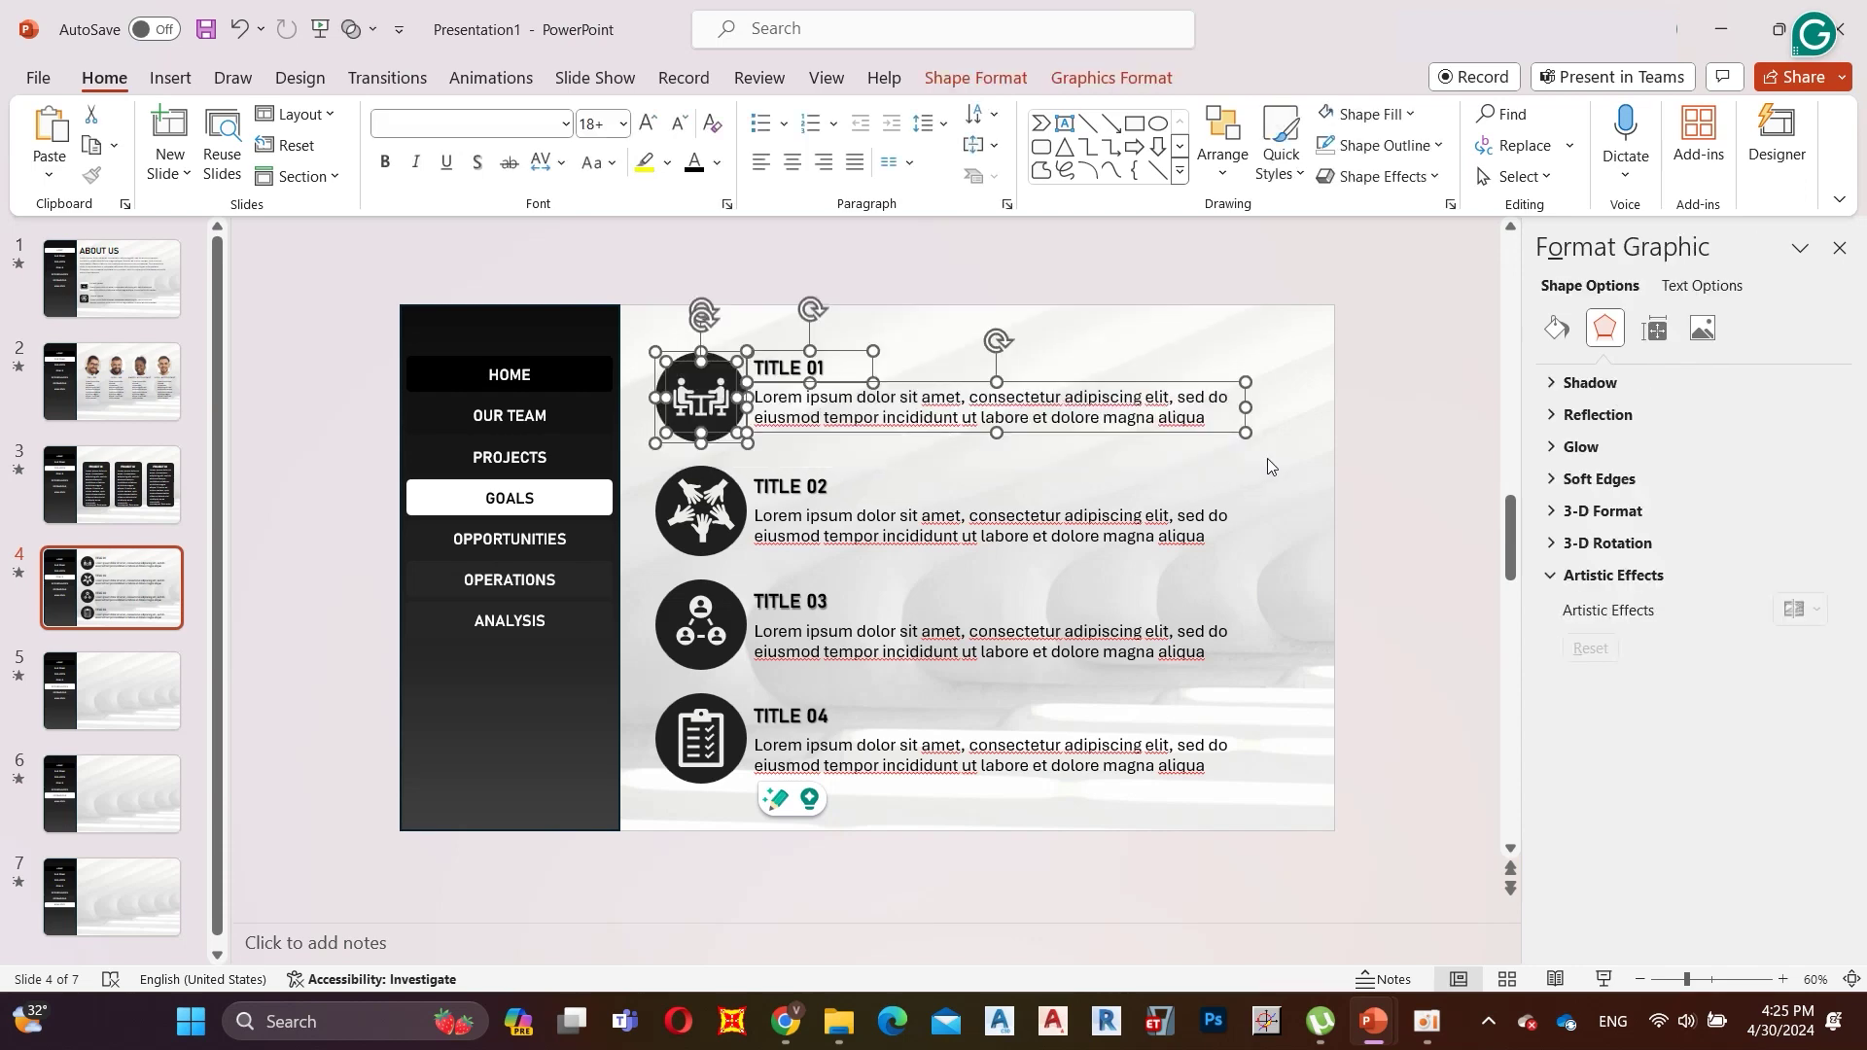
right_click(780, 354)
drag(636, 450, 1258, 576)
right_click(779, 467)
mouse_move(977, 646)
click(1112, 642)
Group the TITLE 03 and TITLE 04 icons with their heading and description text.
drag(633, 575, 1254, 675)
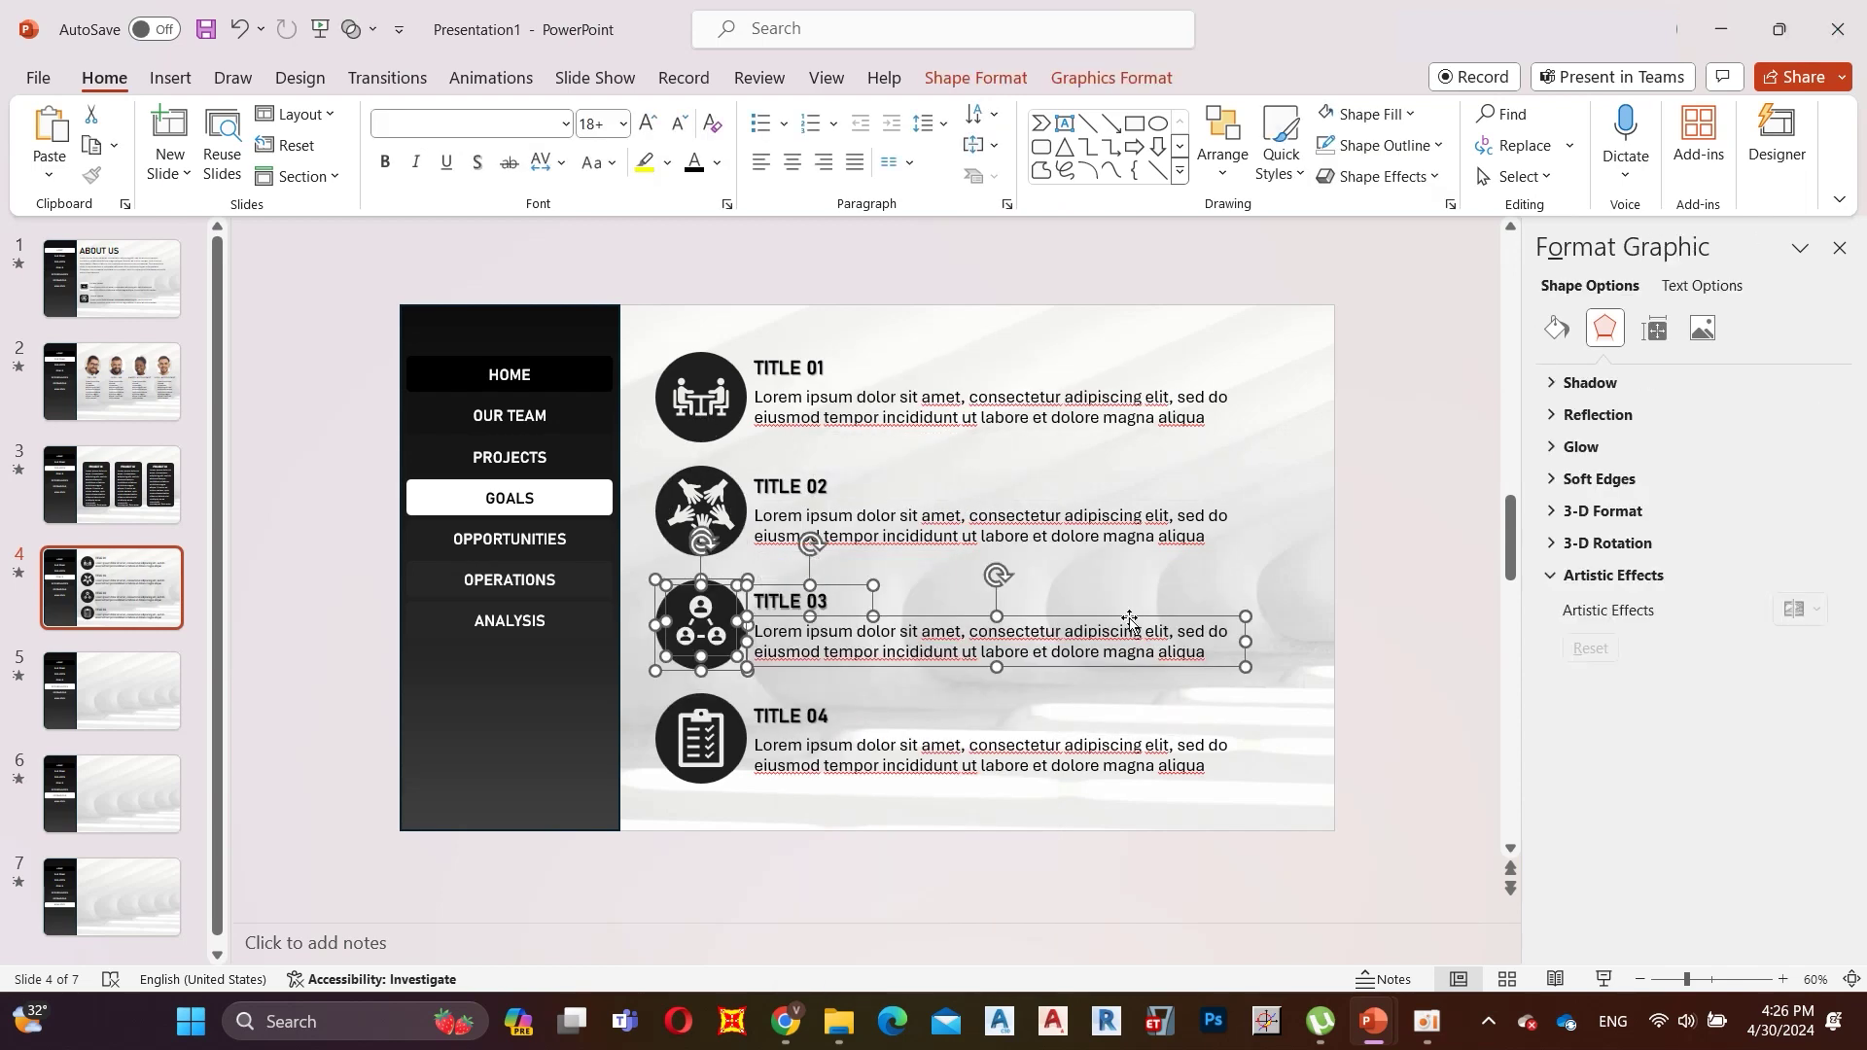
right_click(1130, 625)
mouse_move(1222, 269)
click(1453, 273)
drag(630, 682, 1263, 812)
right_click(824, 708)
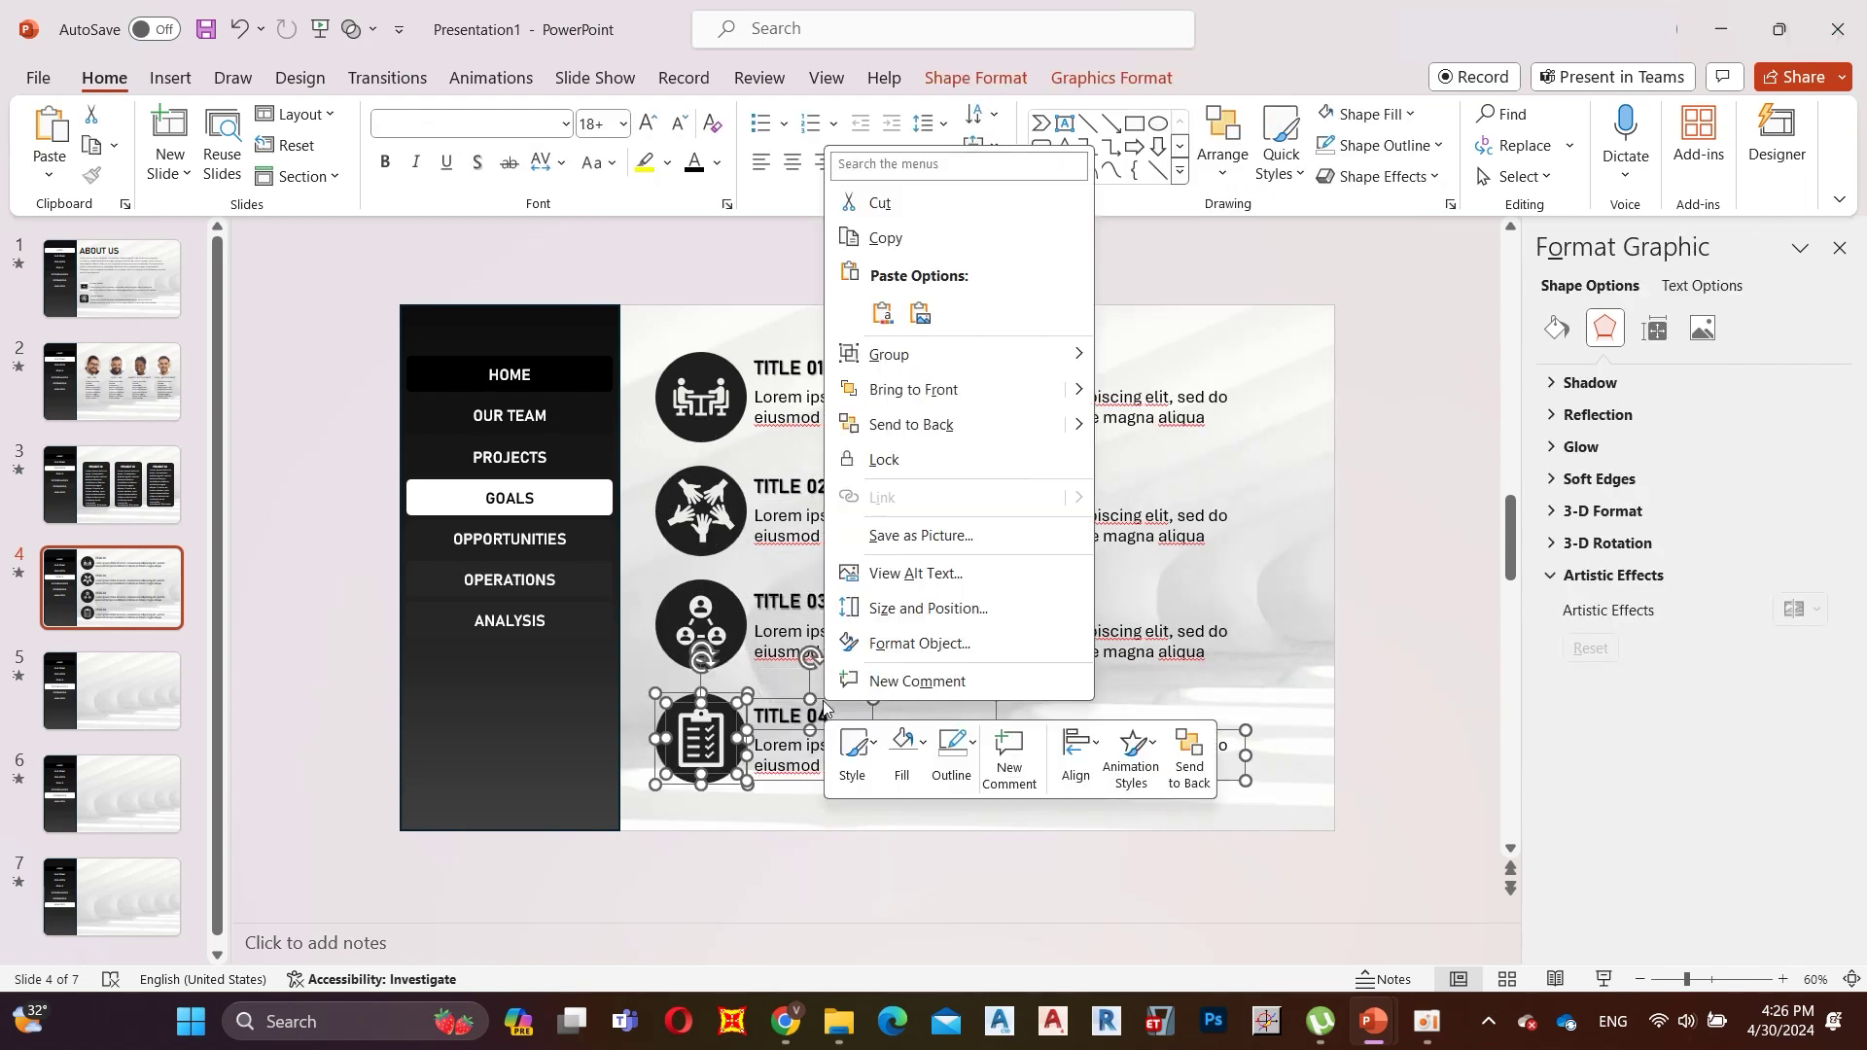
mouse_move(972, 354)
click(1148, 356)
click(719, 361)
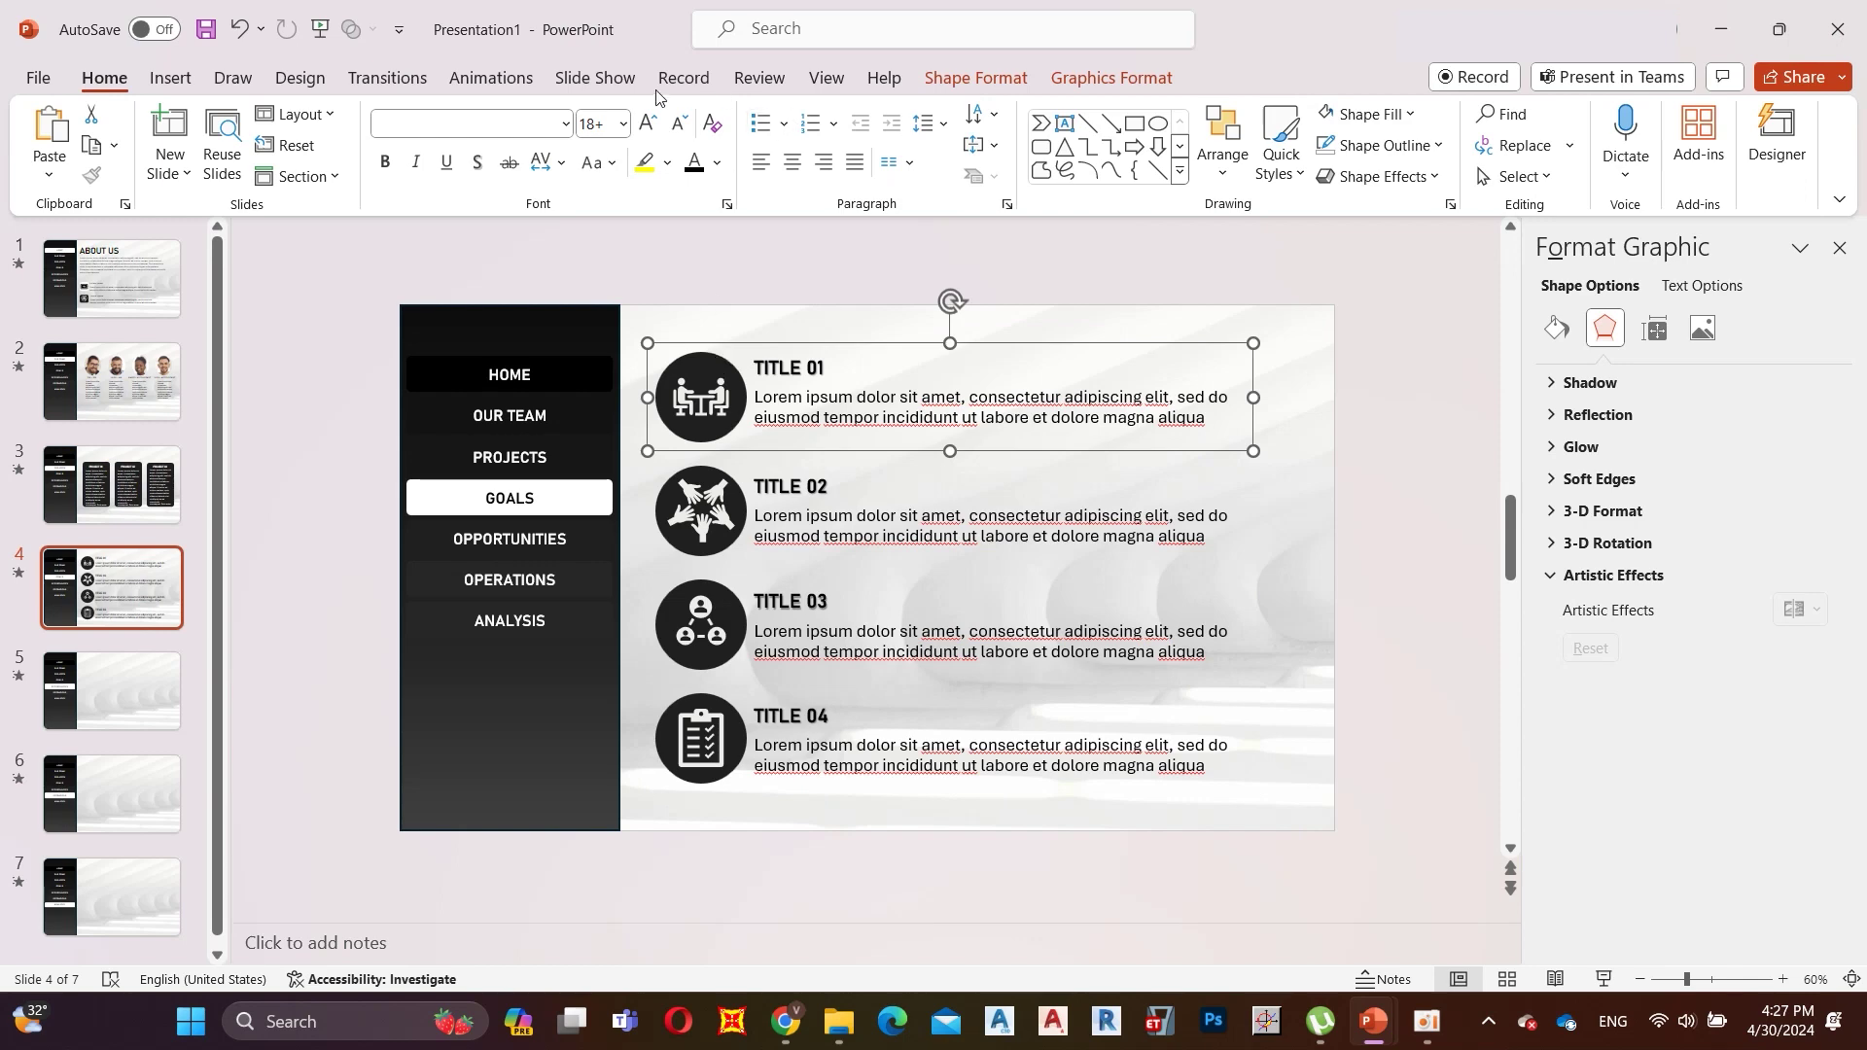
click(457, 79)
Give the TITLE 01 and TITLE 02 groups a Fly In entrance from the right.
click(453, 146)
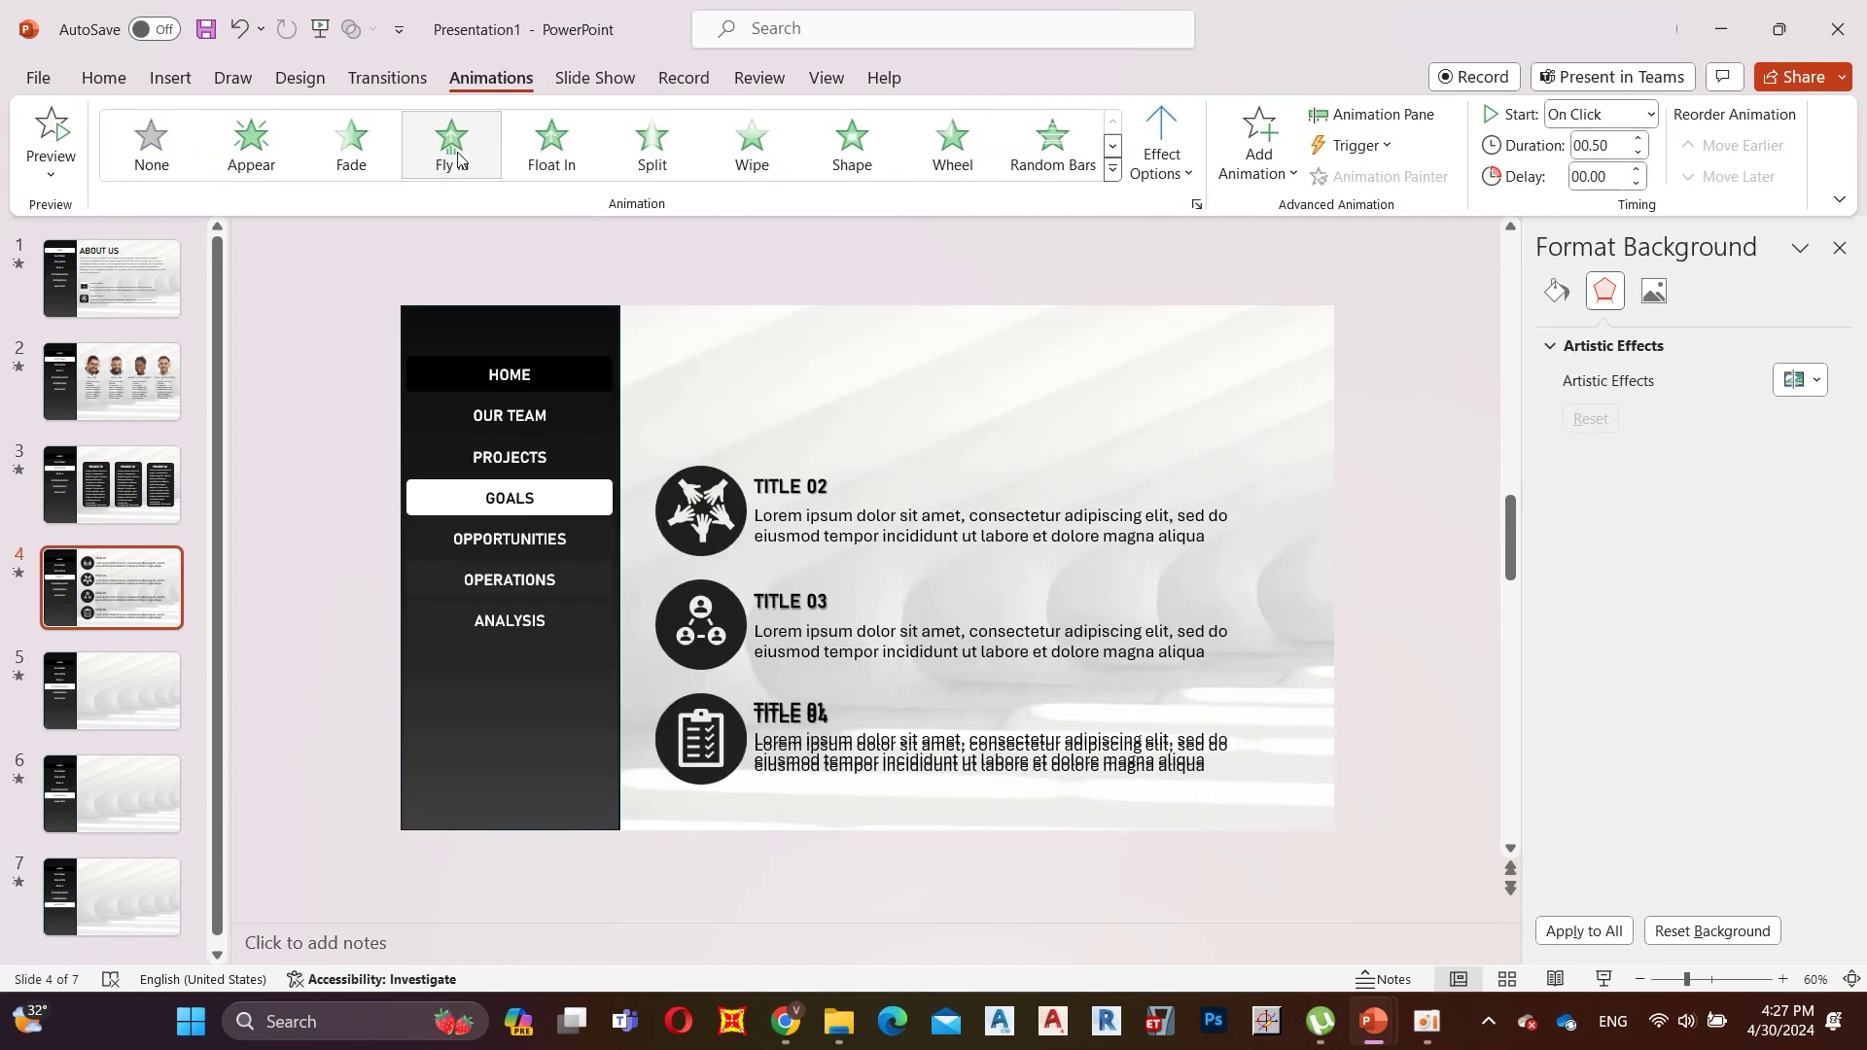
click(1176, 183)
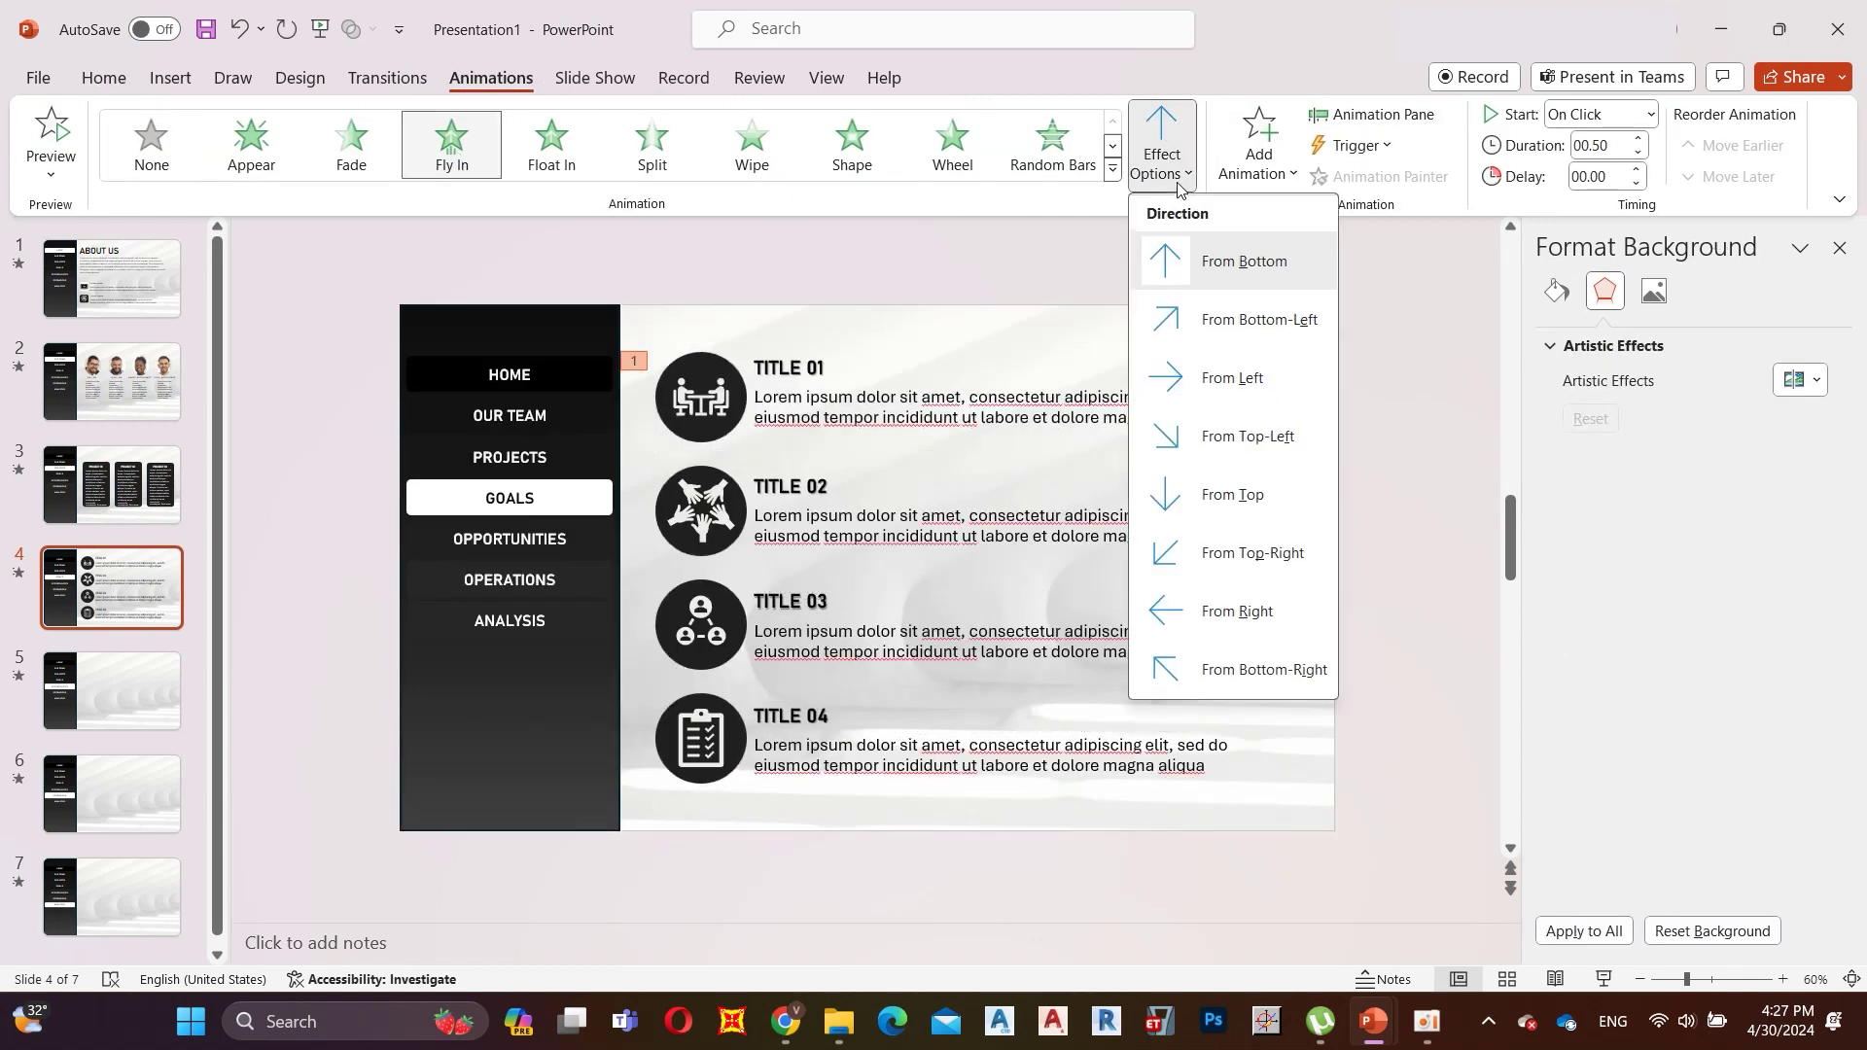
click(1233, 592)
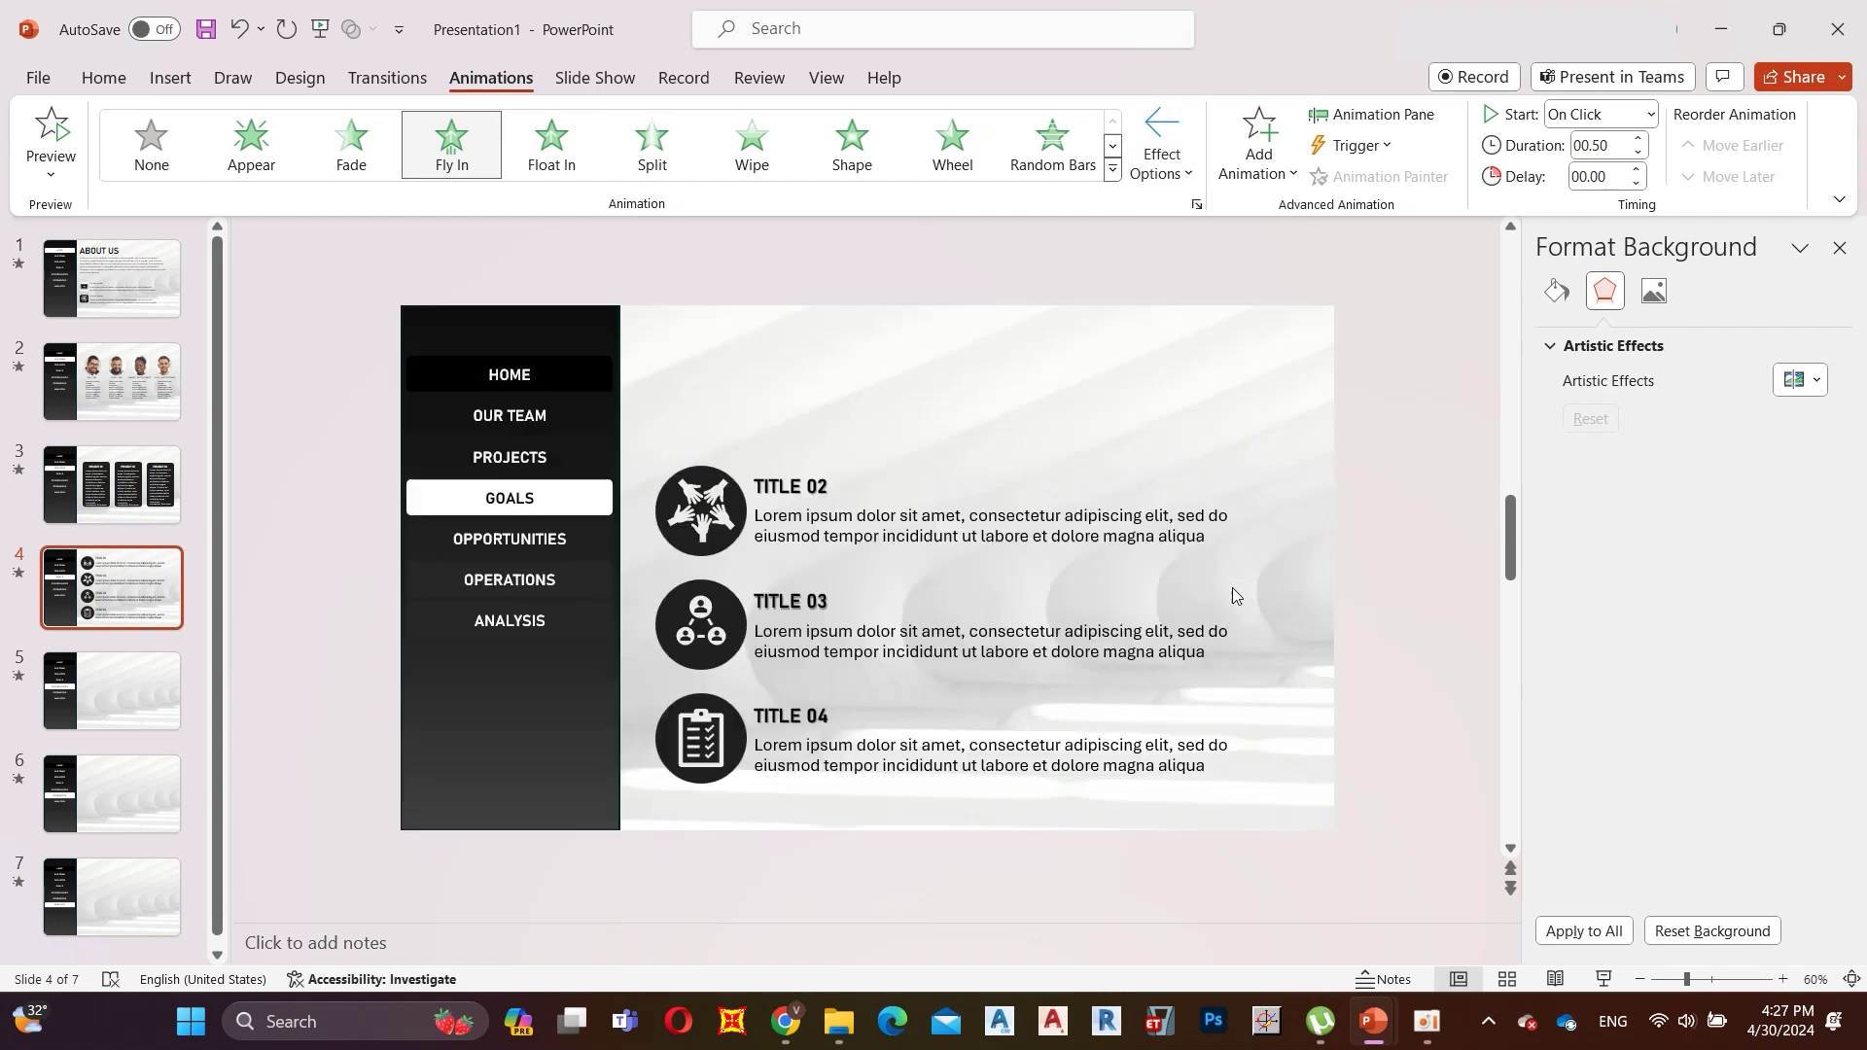
click(696, 469)
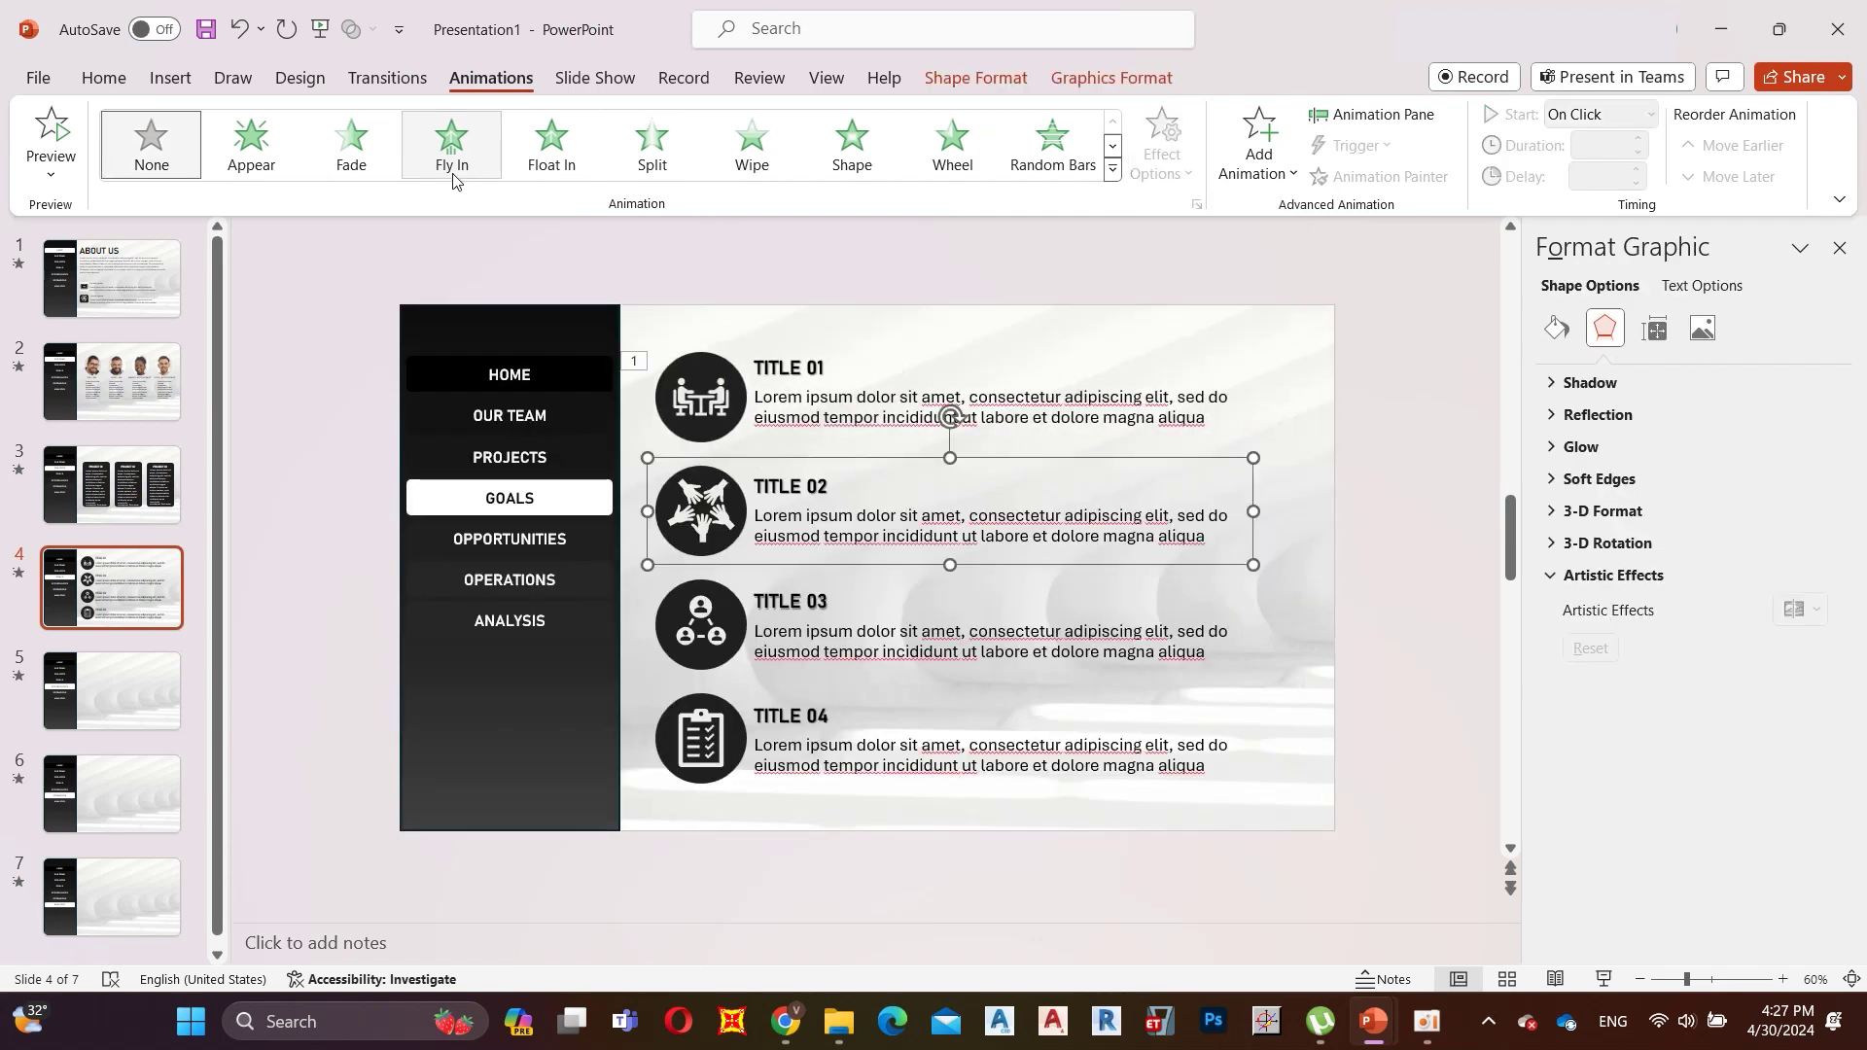
click(453, 156)
click(1161, 155)
click(1277, 609)
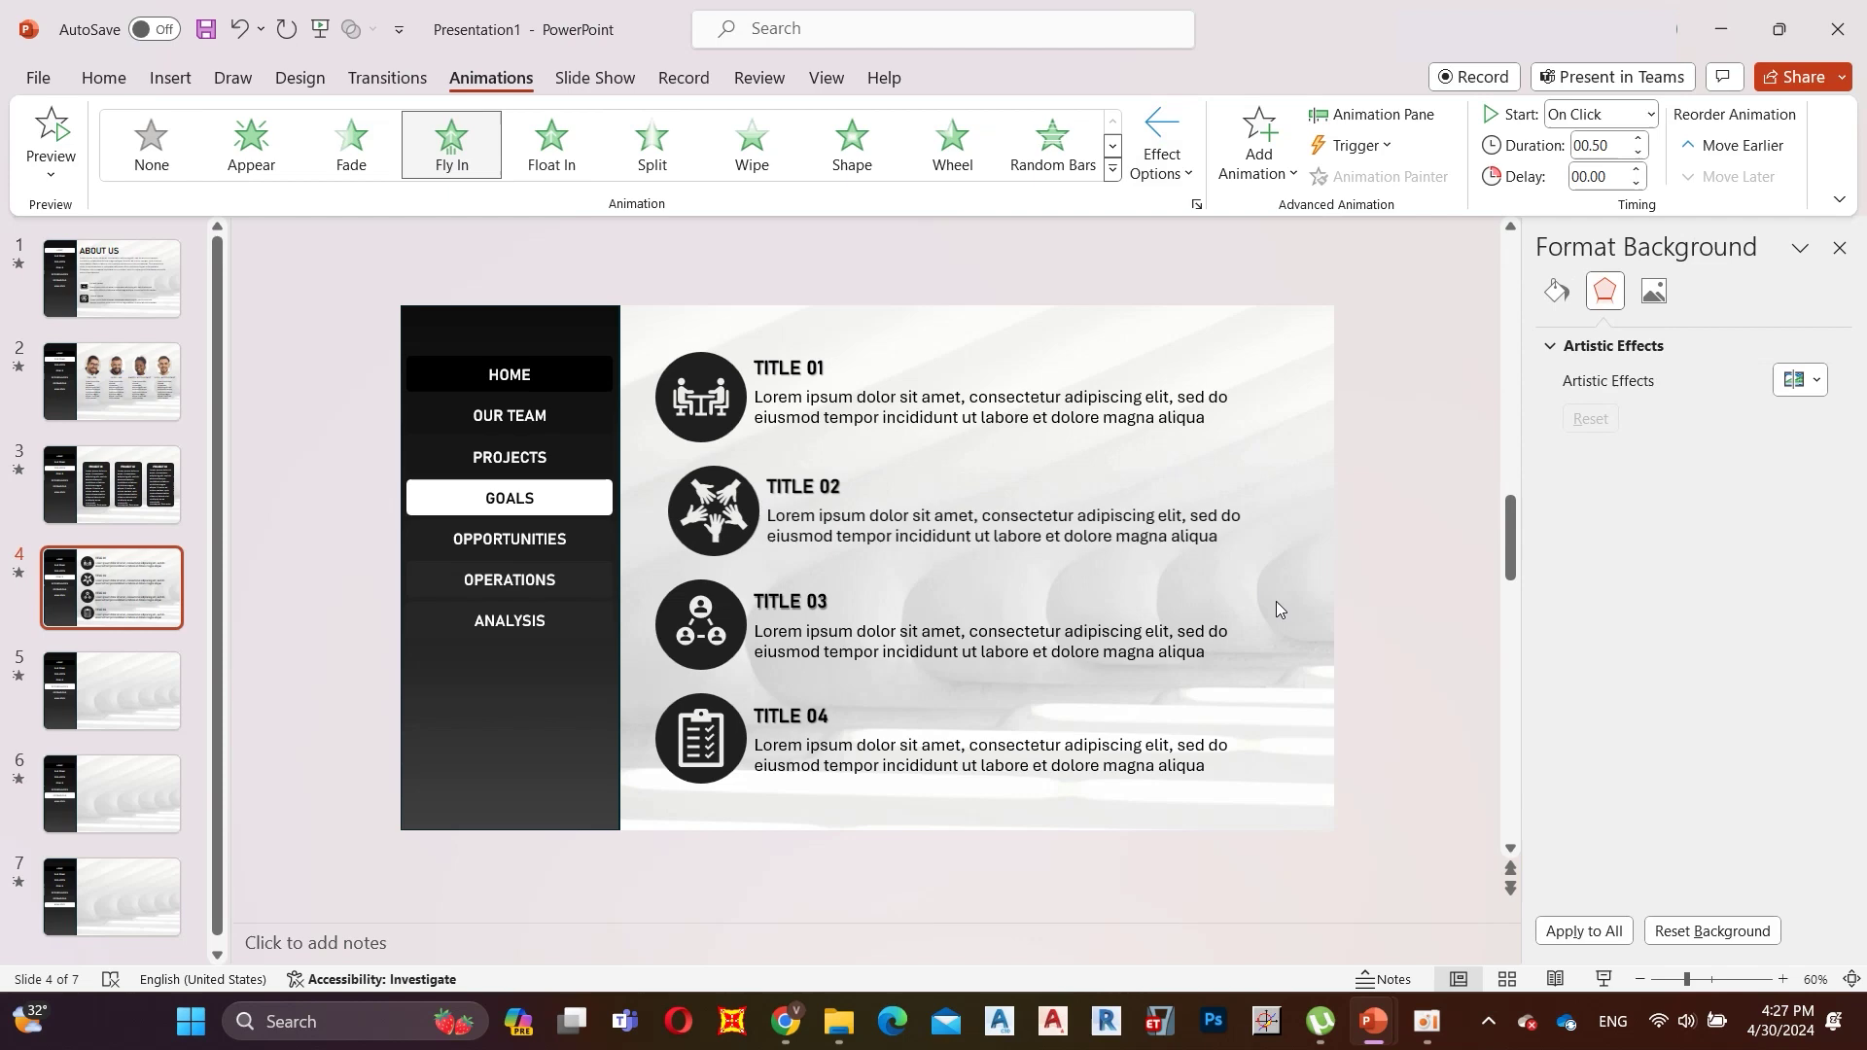
Give the TITLE 03 and TITLE 04 groups a Fly In entrance from the right.
click(1206, 622)
click(476, 154)
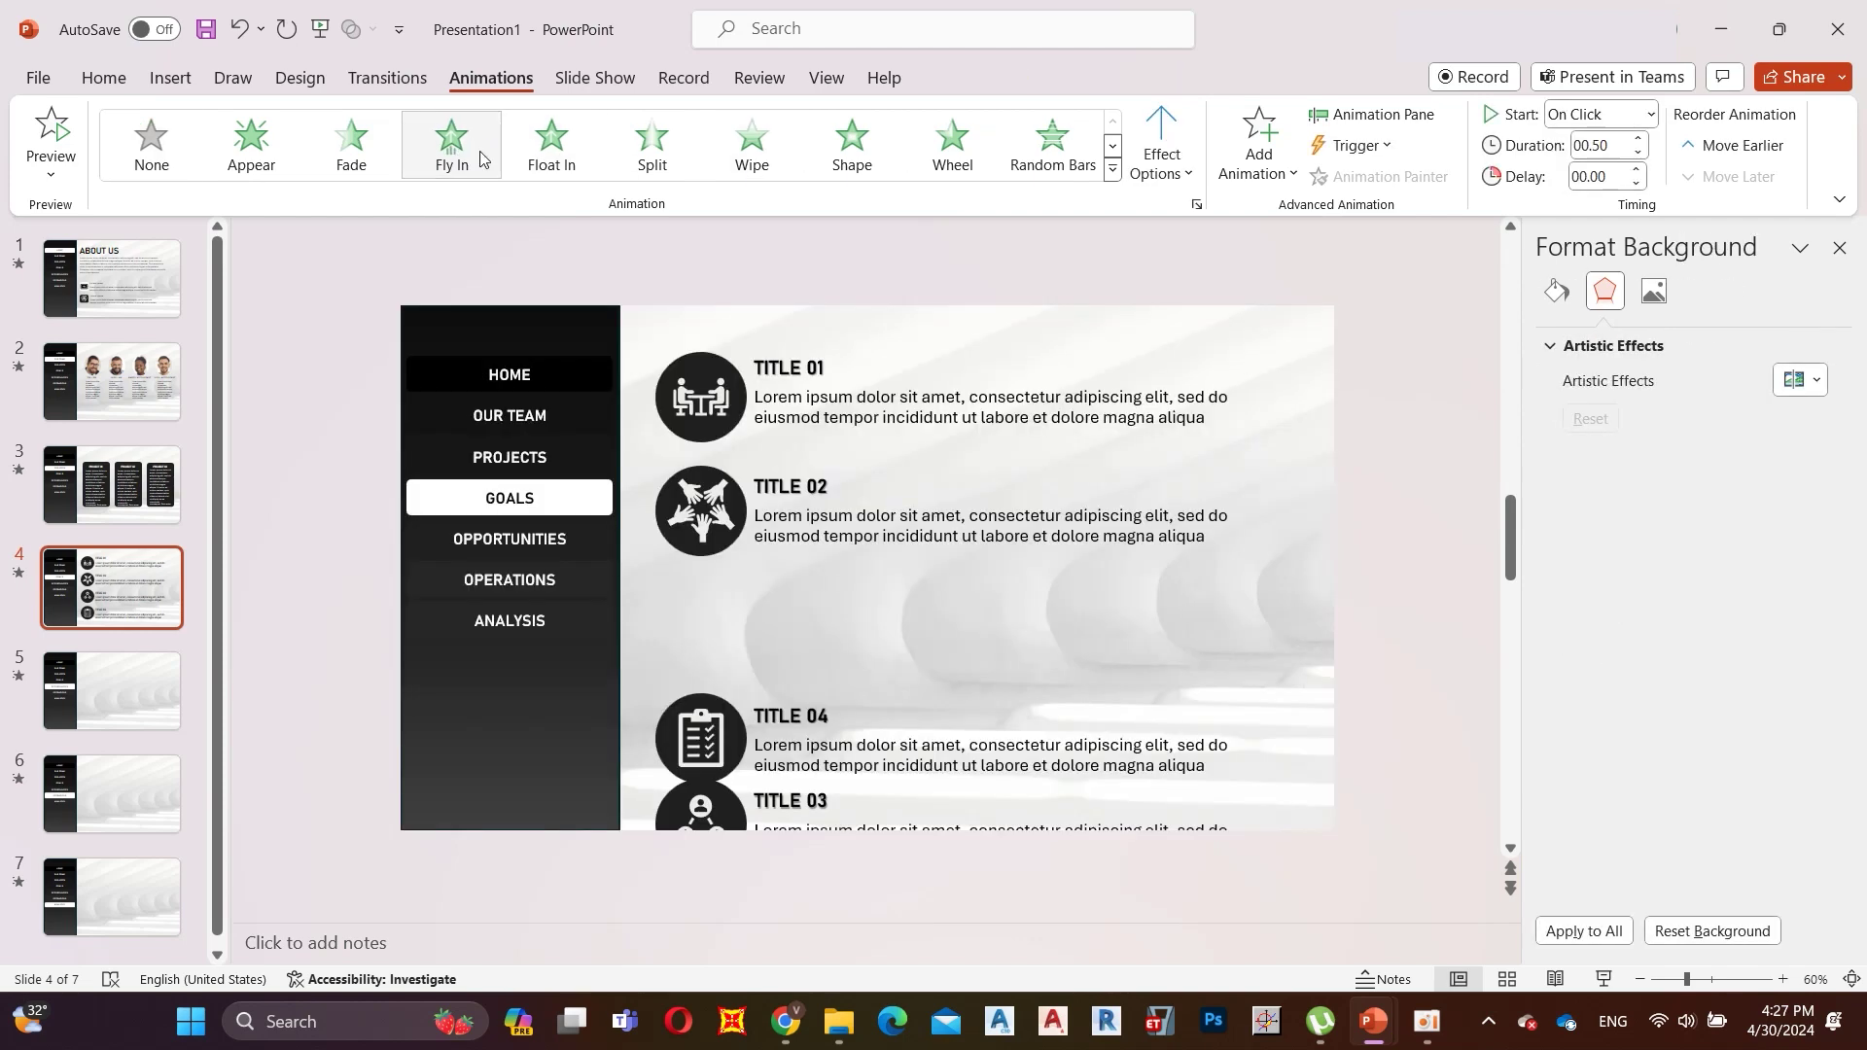
click(1161, 156)
click(1276, 609)
click(1205, 749)
click(442, 145)
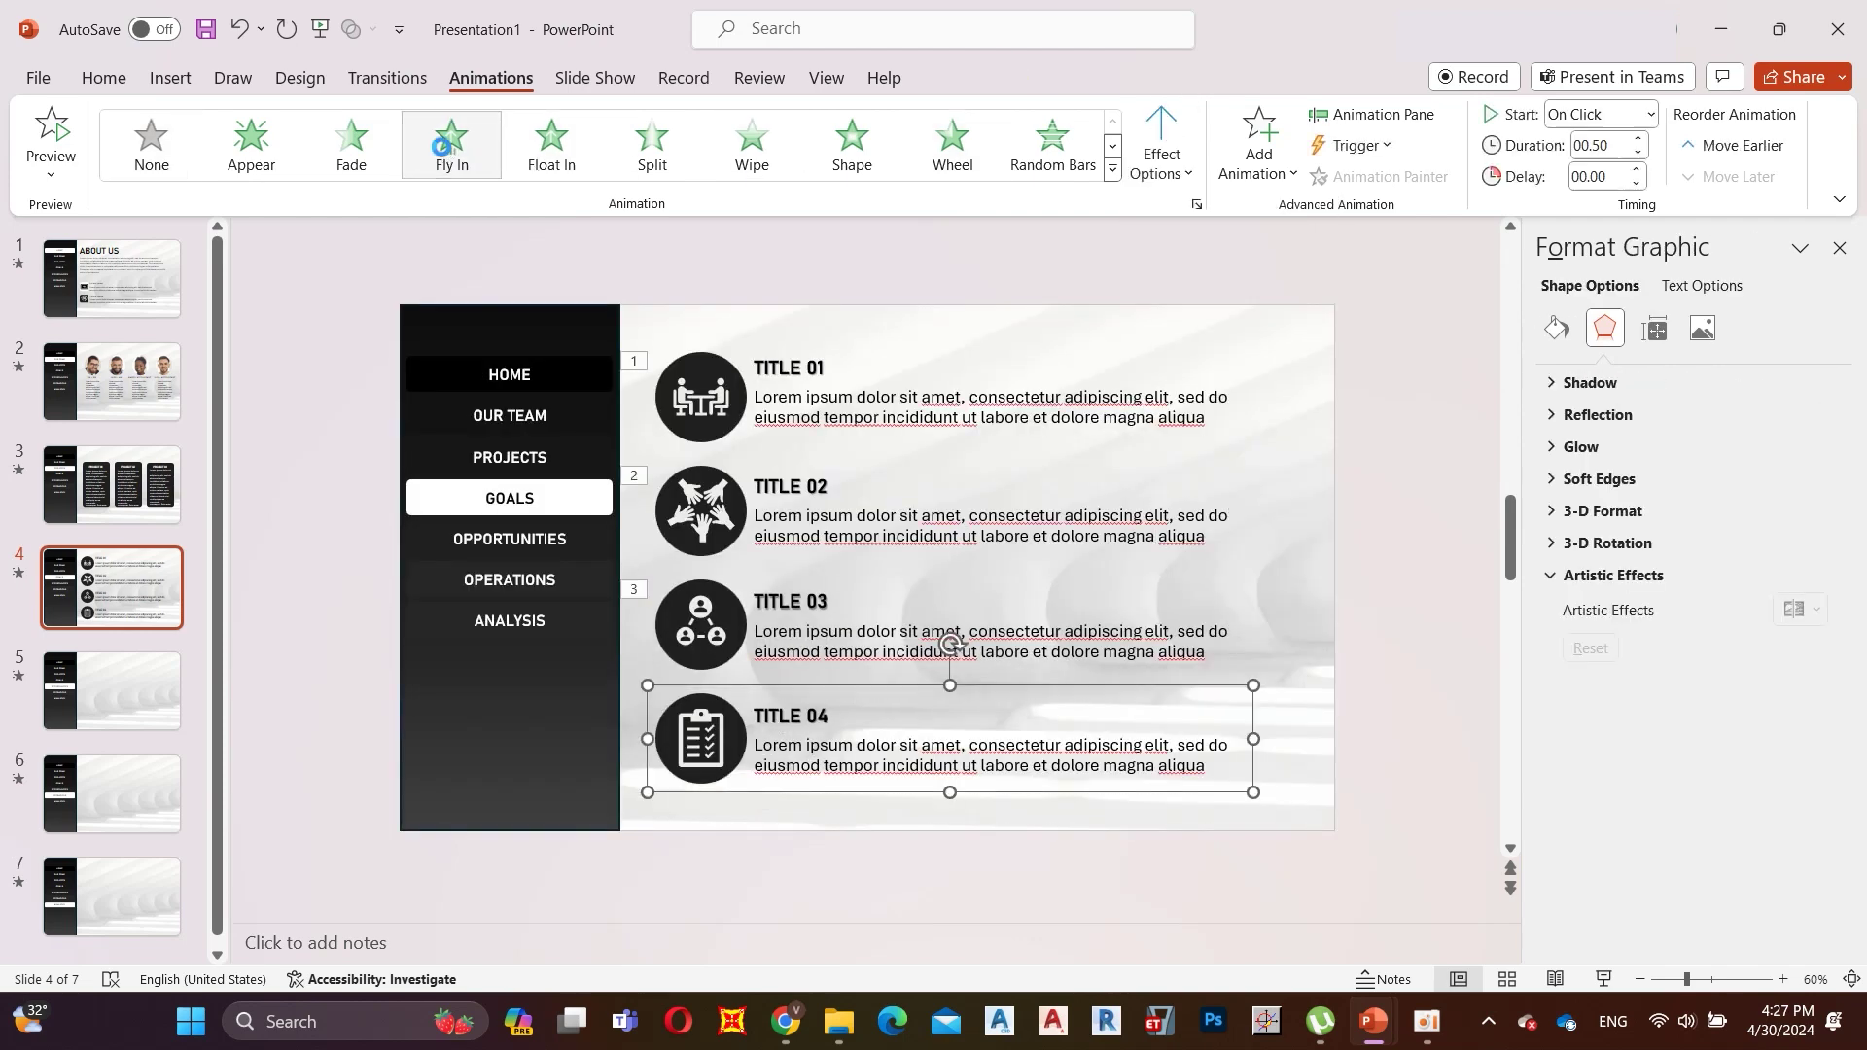
click(1161, 156)
click(1273, 601)
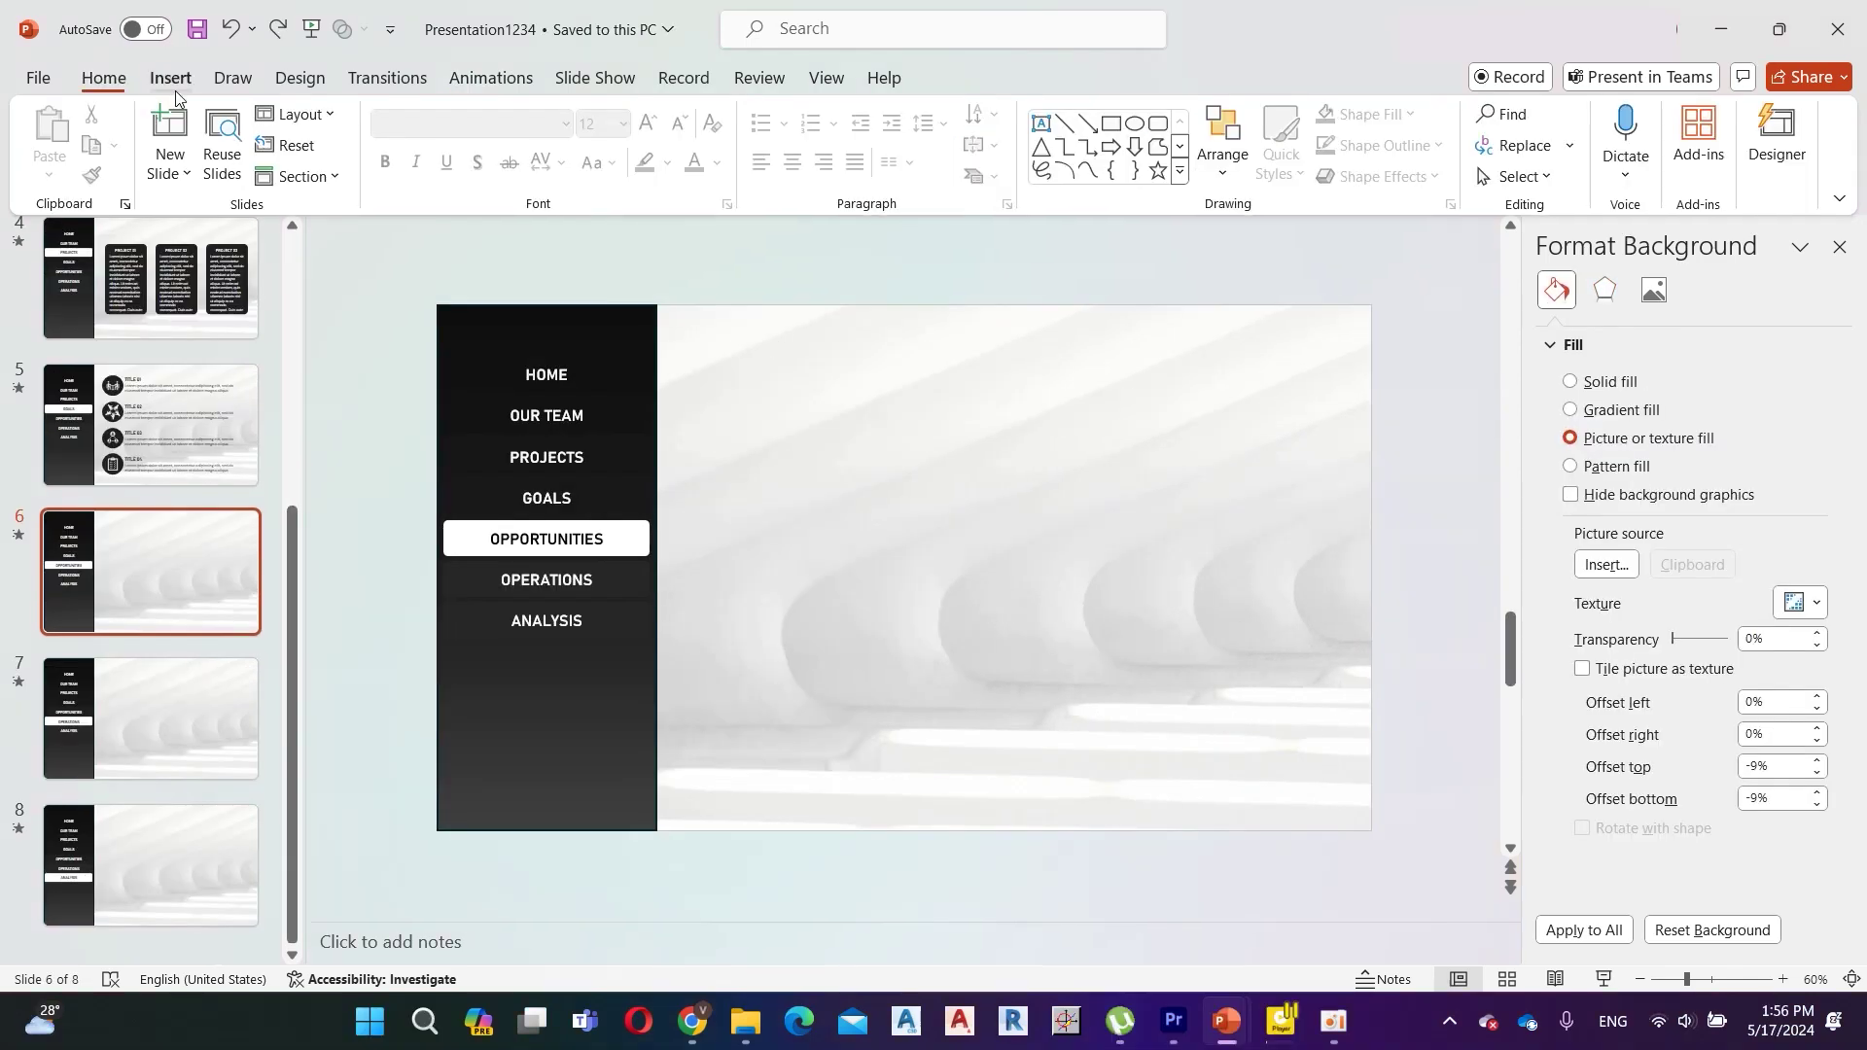
Insert a doughnut chart onto the opportunities slide.
click(173, 86)
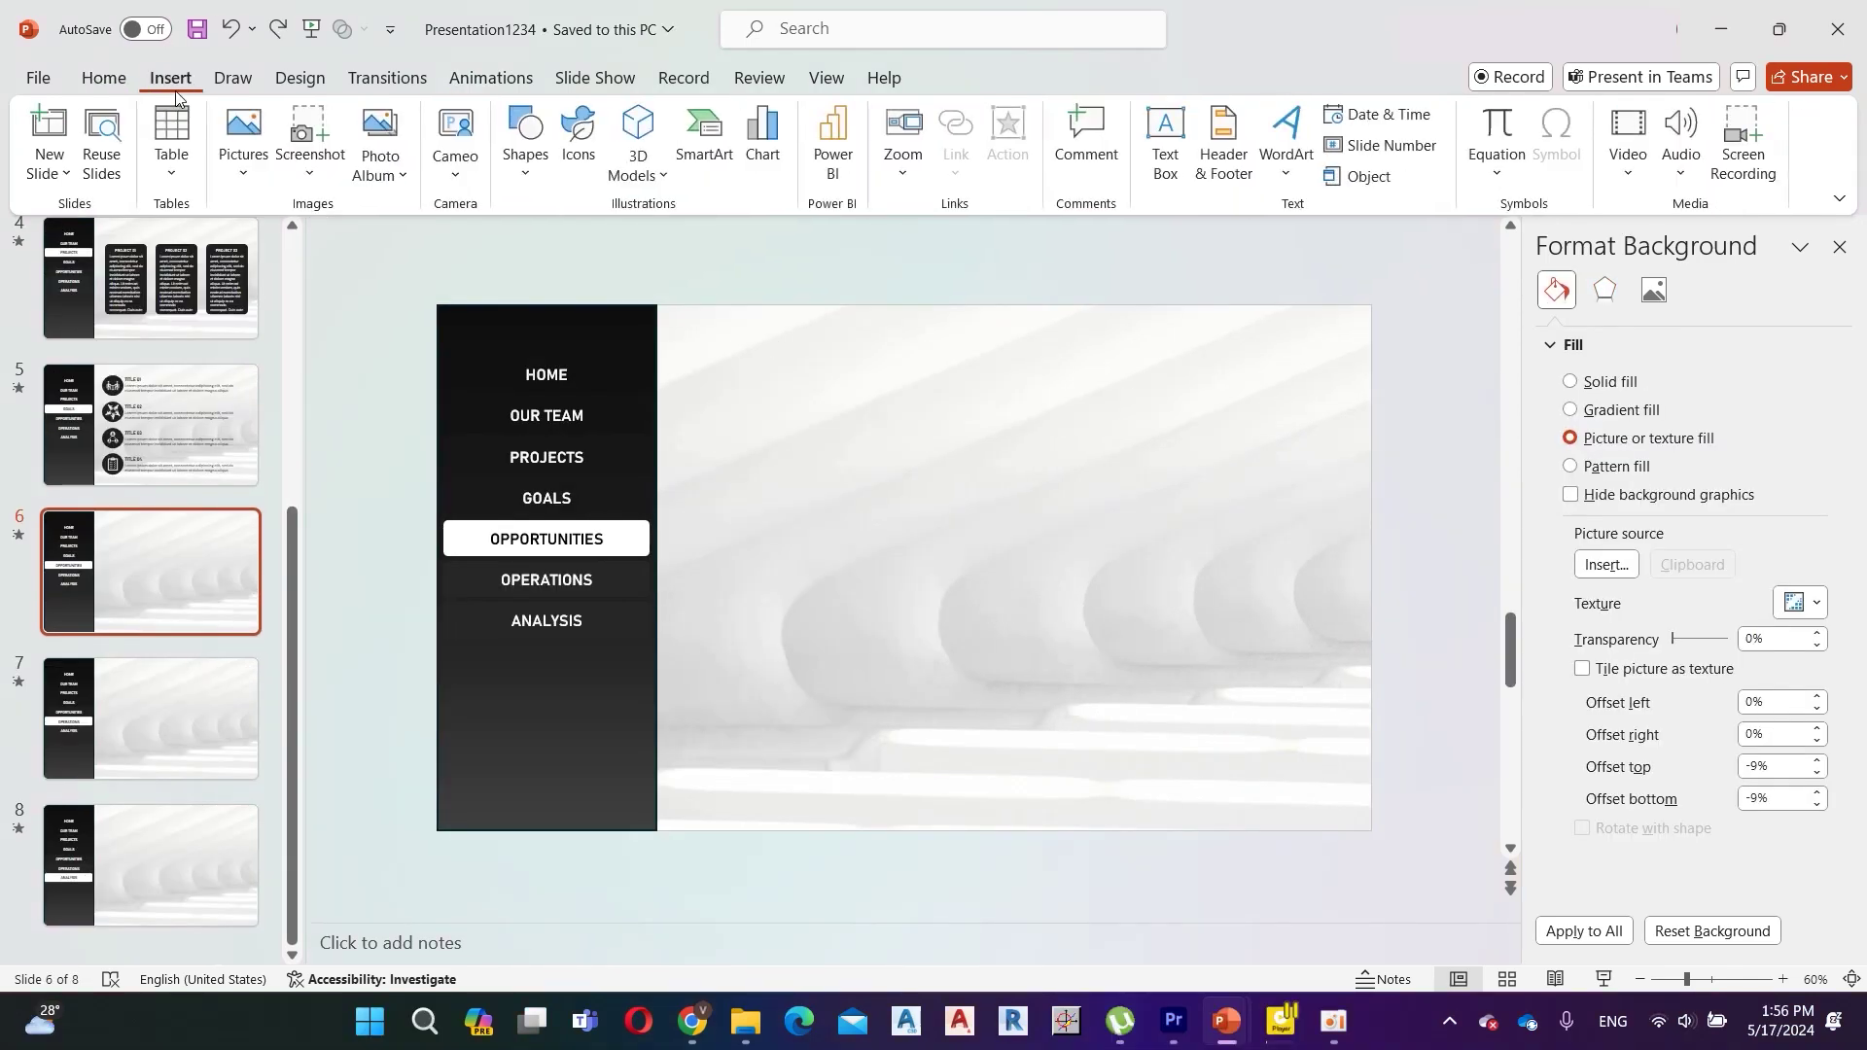
click(764, 136)
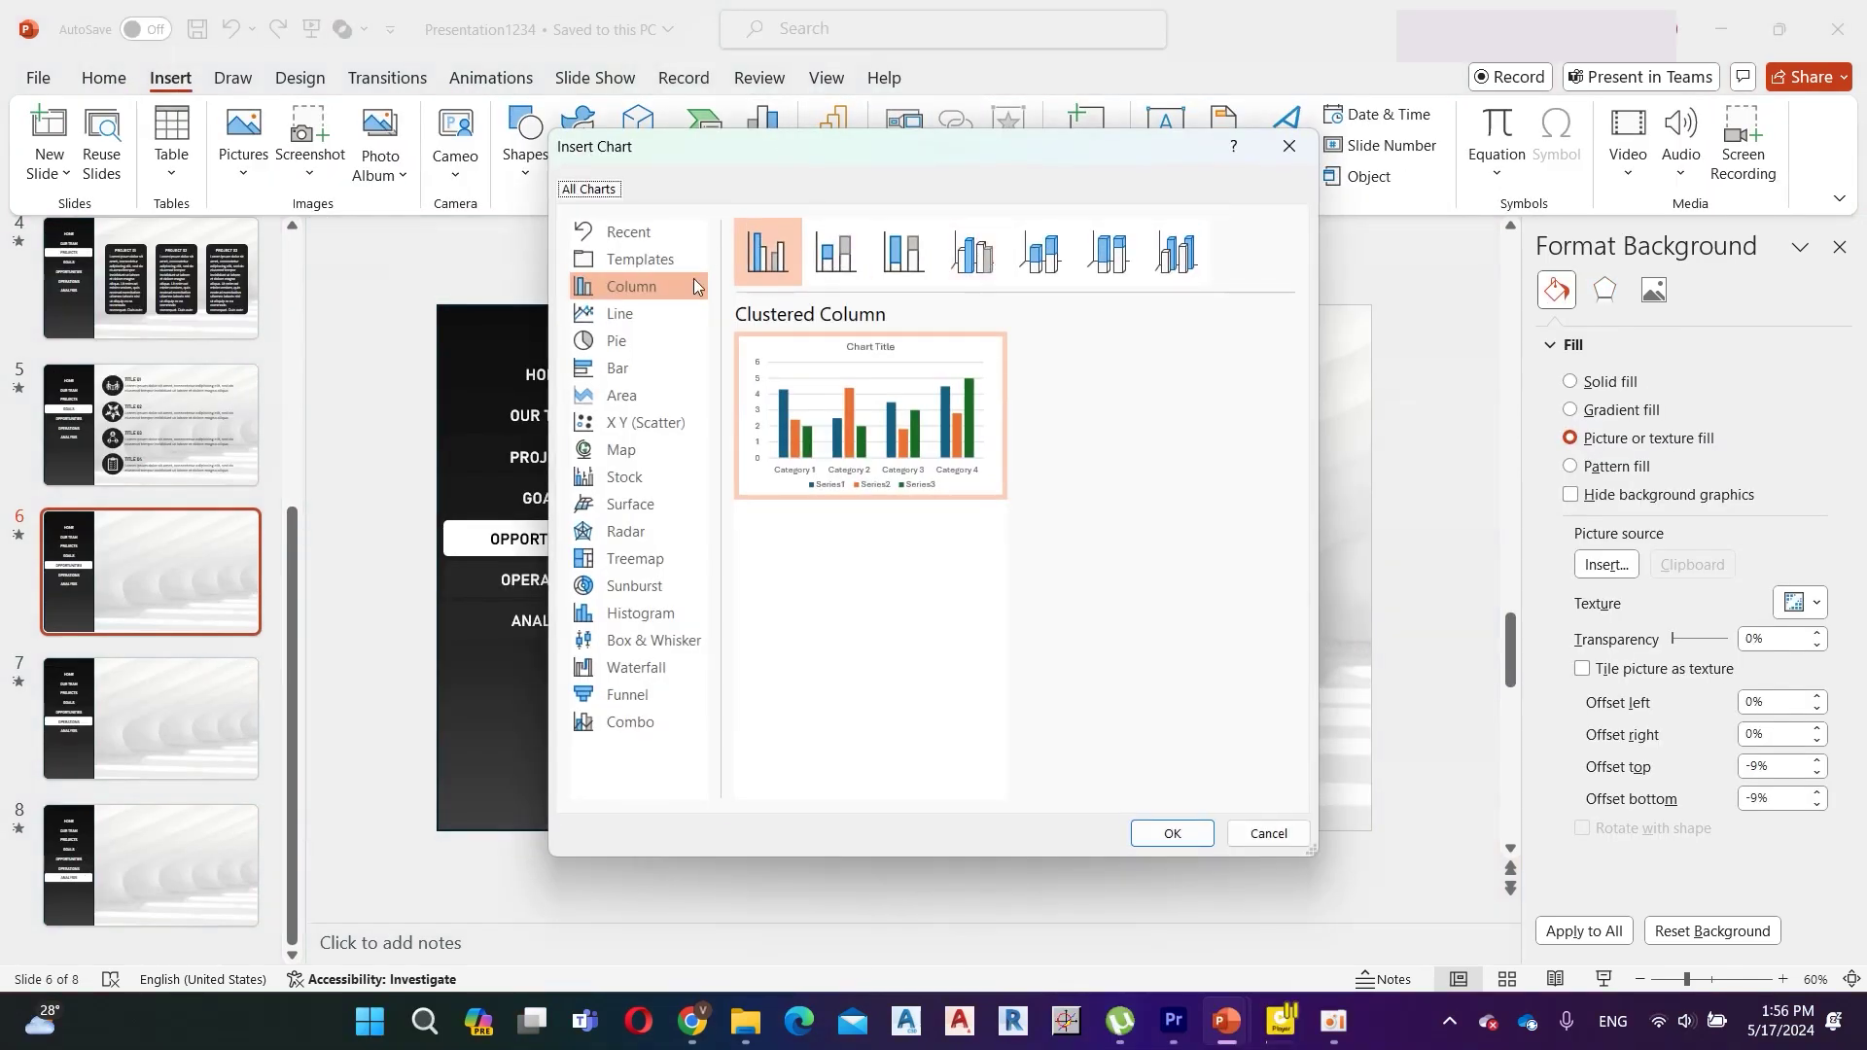
click(639, 348)
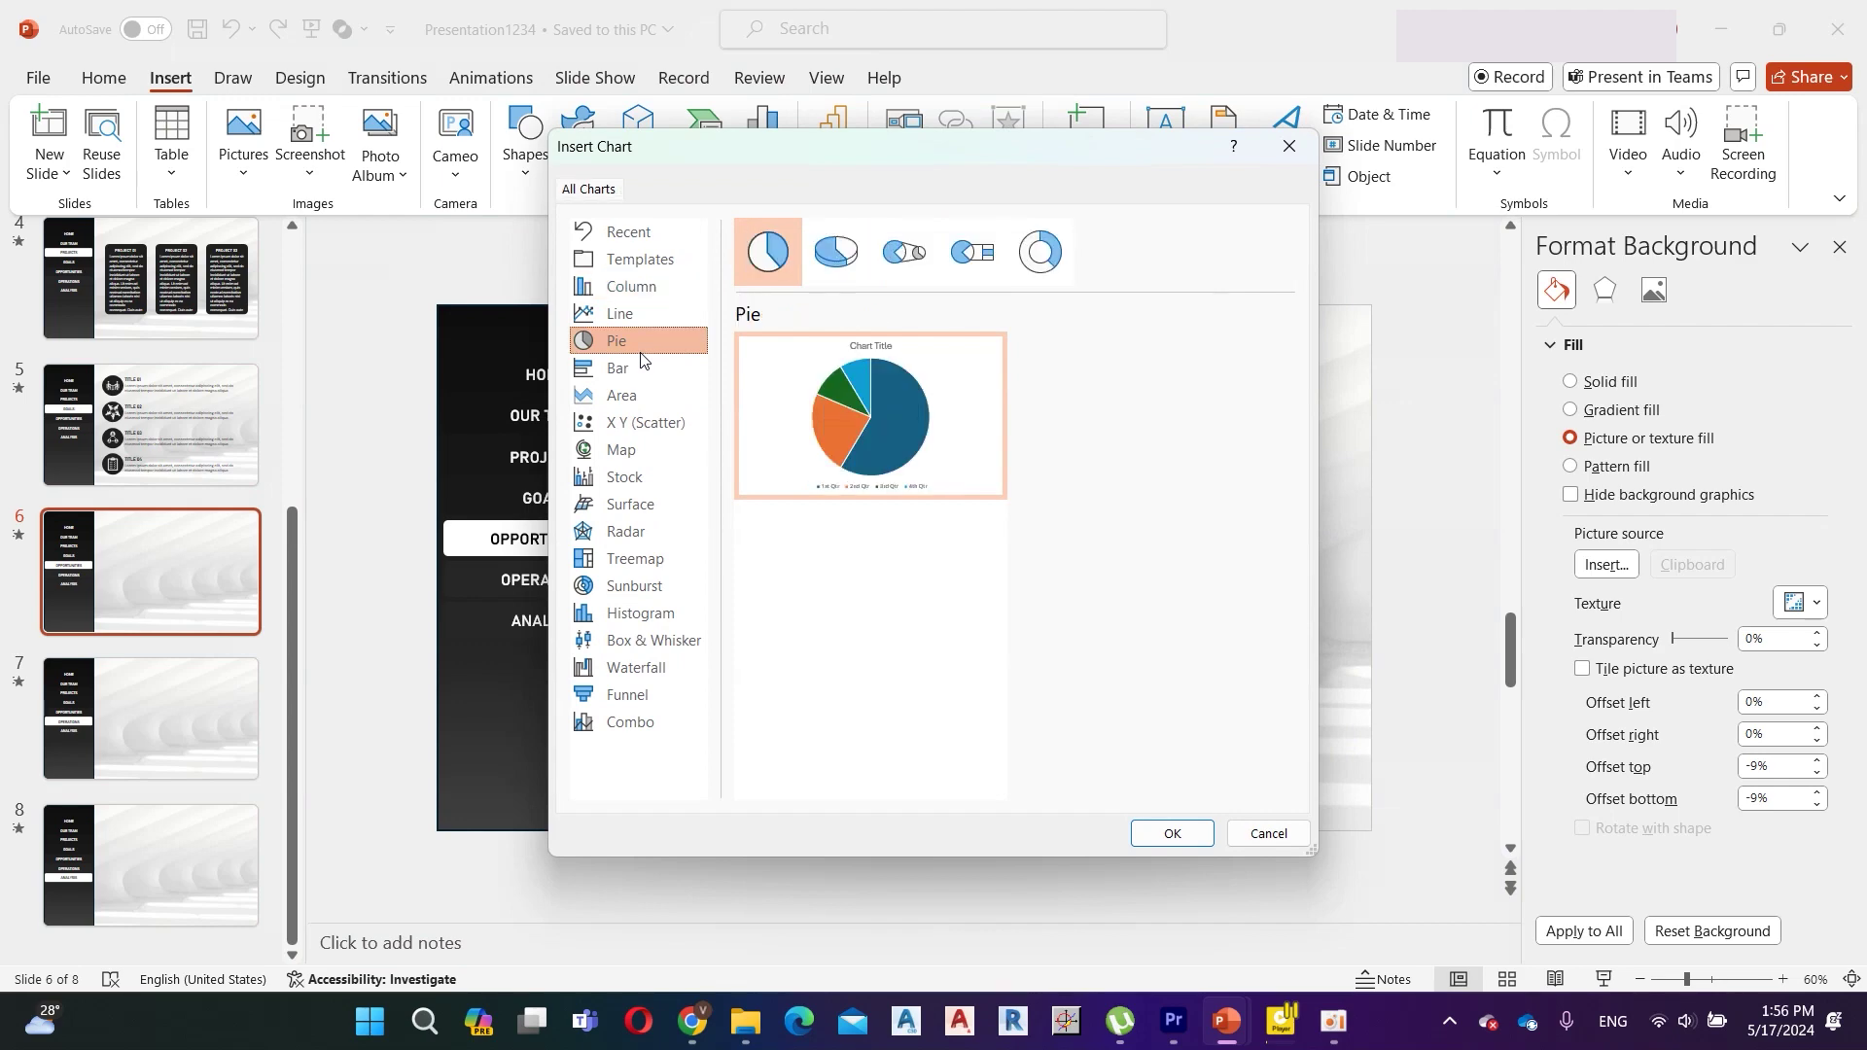
click(1040, 252)
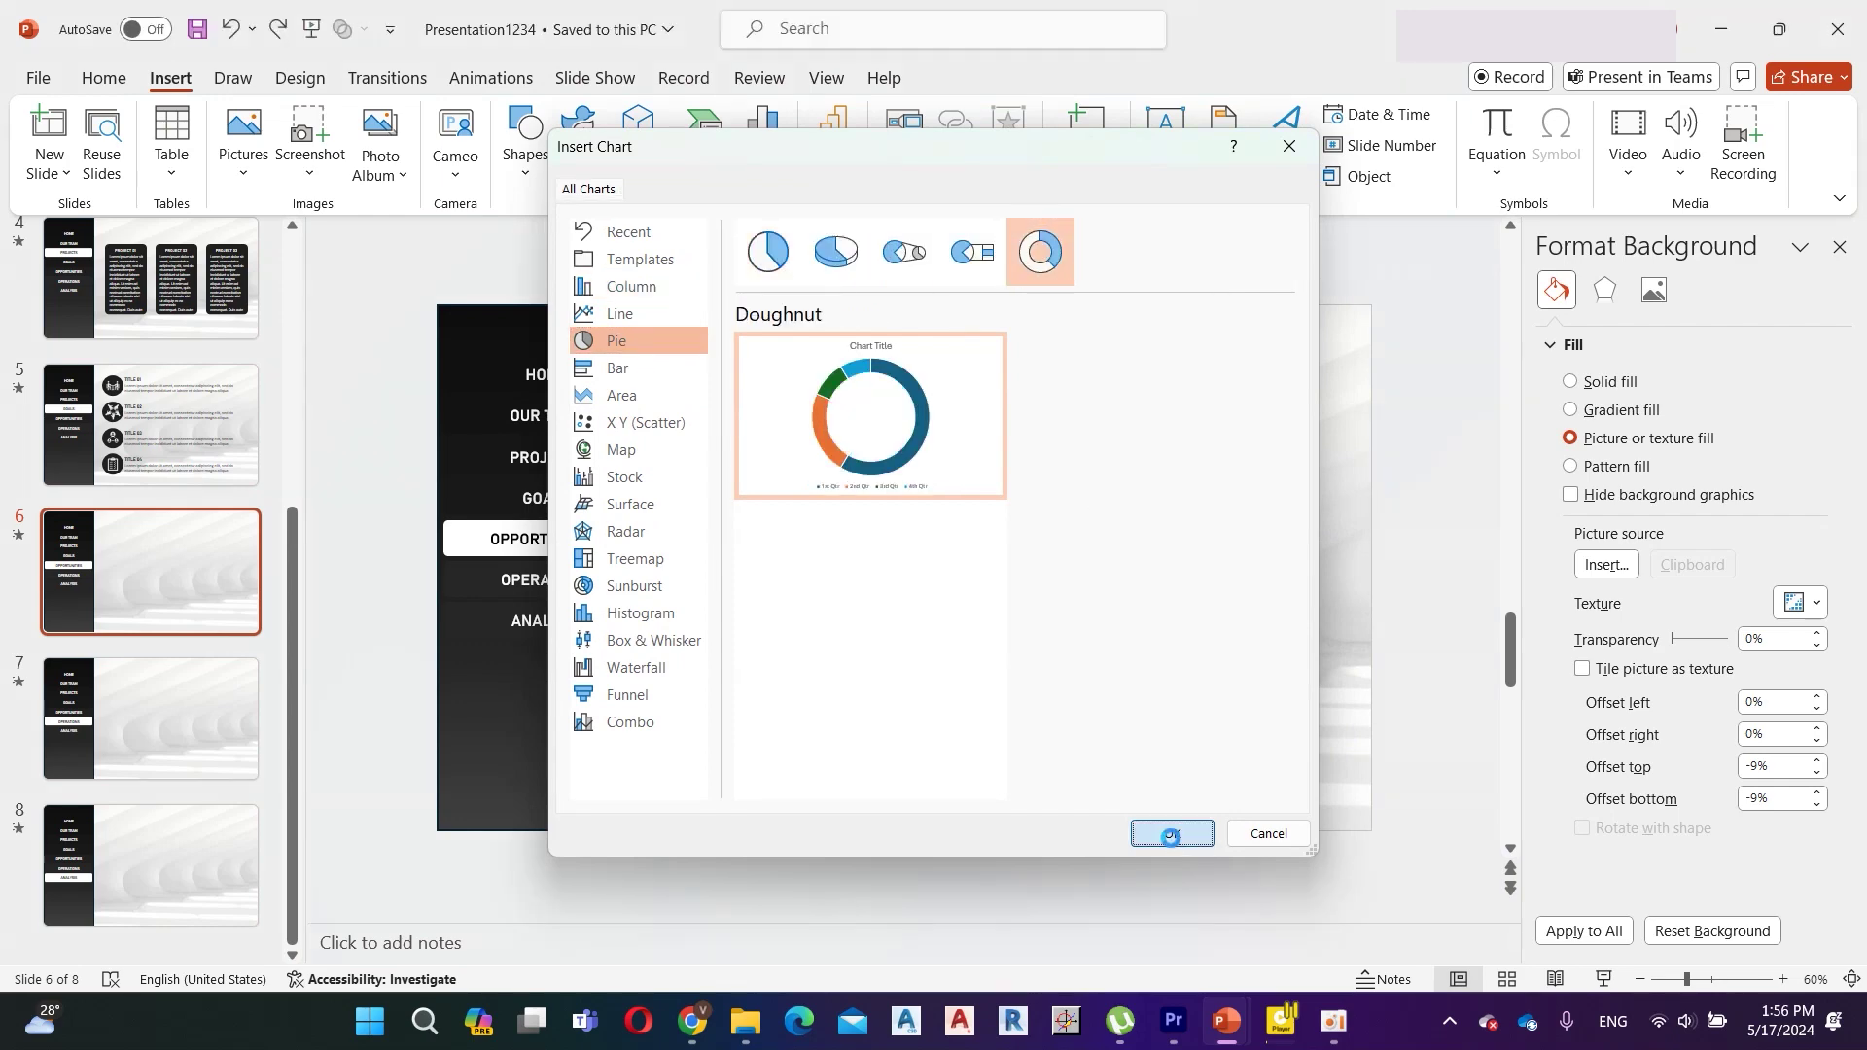
click(1171, 835)
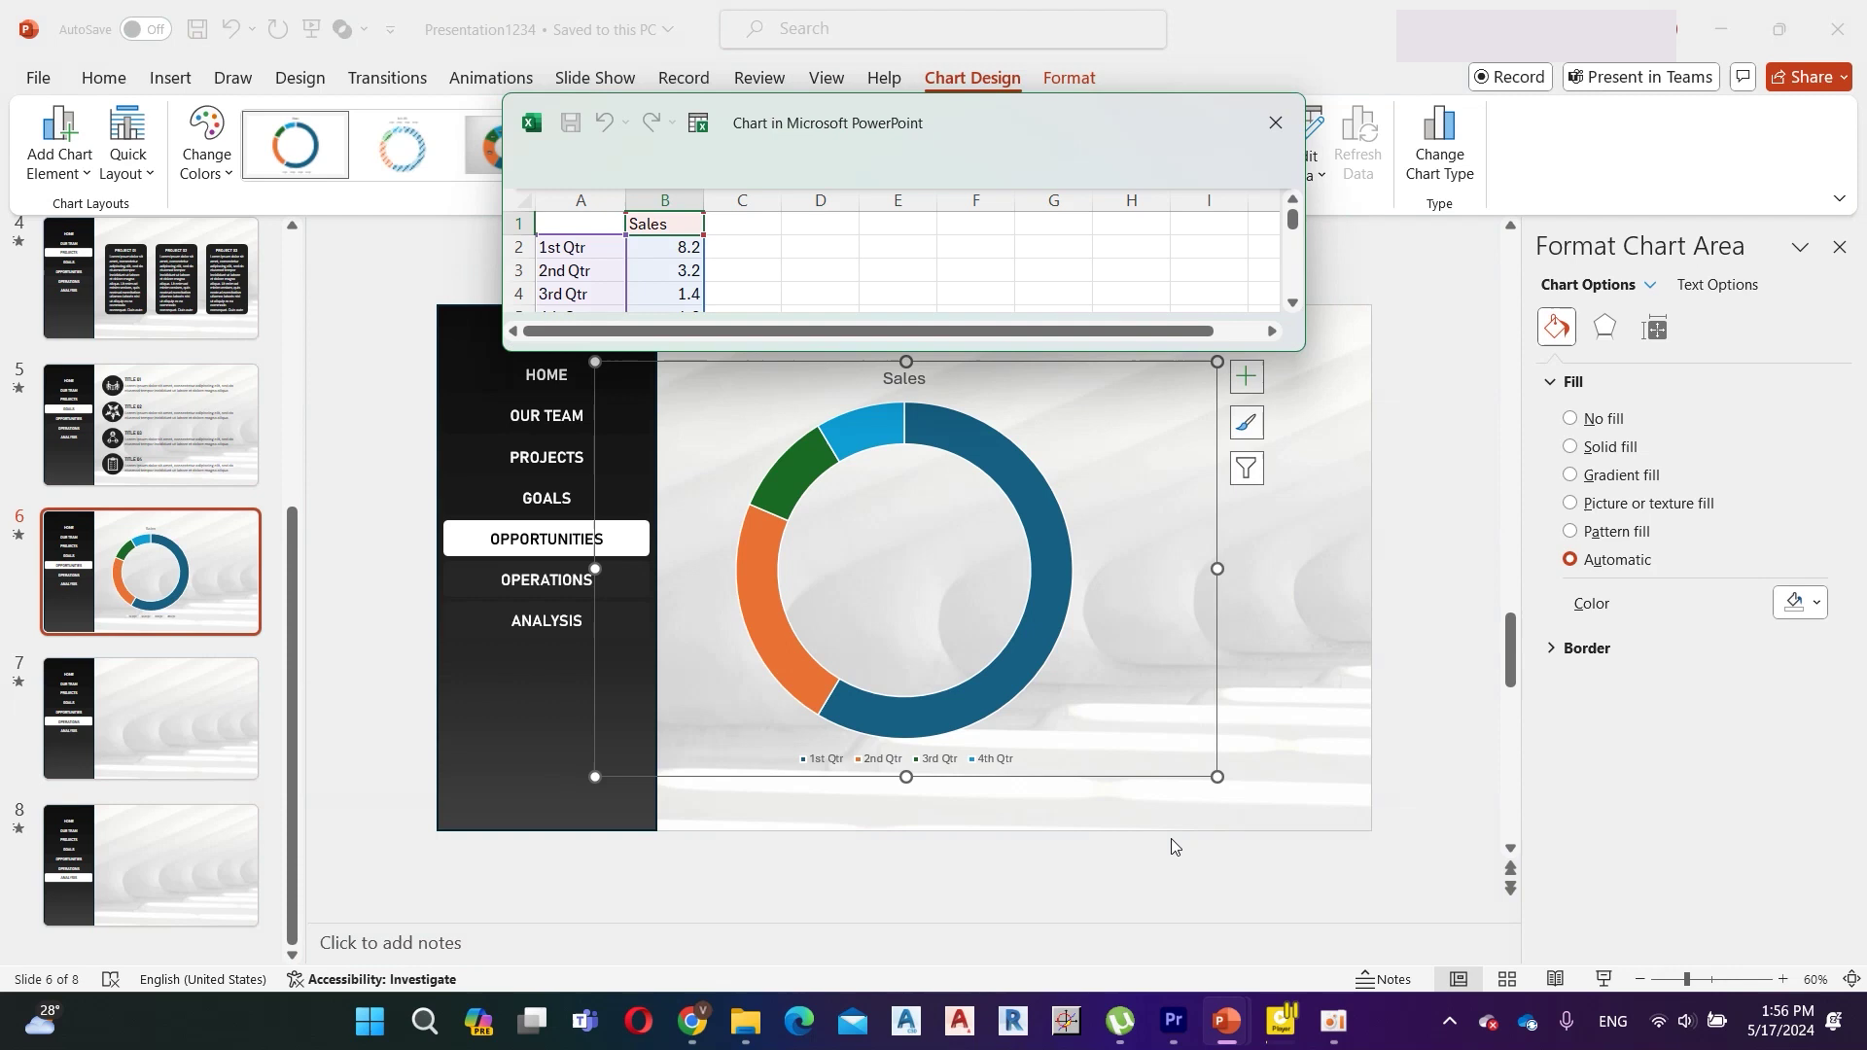
Extend the chart data to row 7, adding 5th Qtr and 6th Qtr with 6th Qtr valued 5.
drag(854, 353, 855, 439)
drag(625, 328, 626, 370)
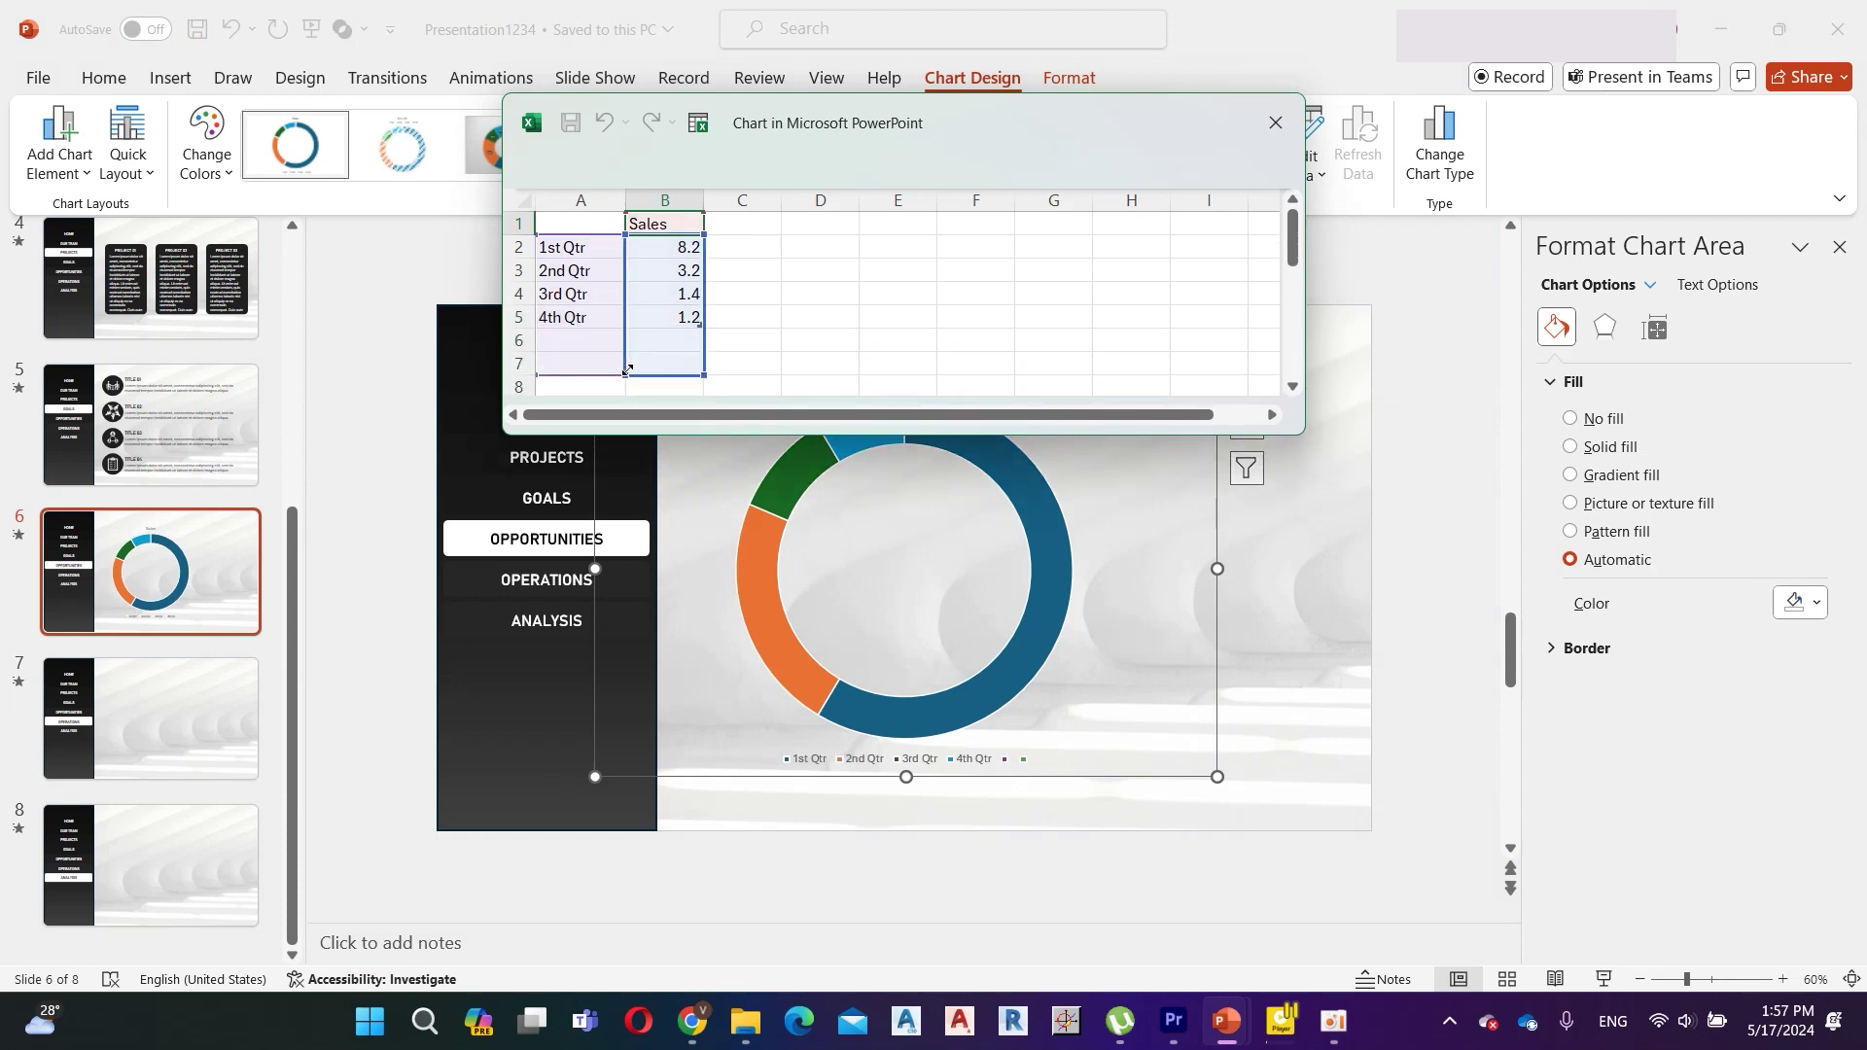
click(566, 338)
text(5th Qtr)
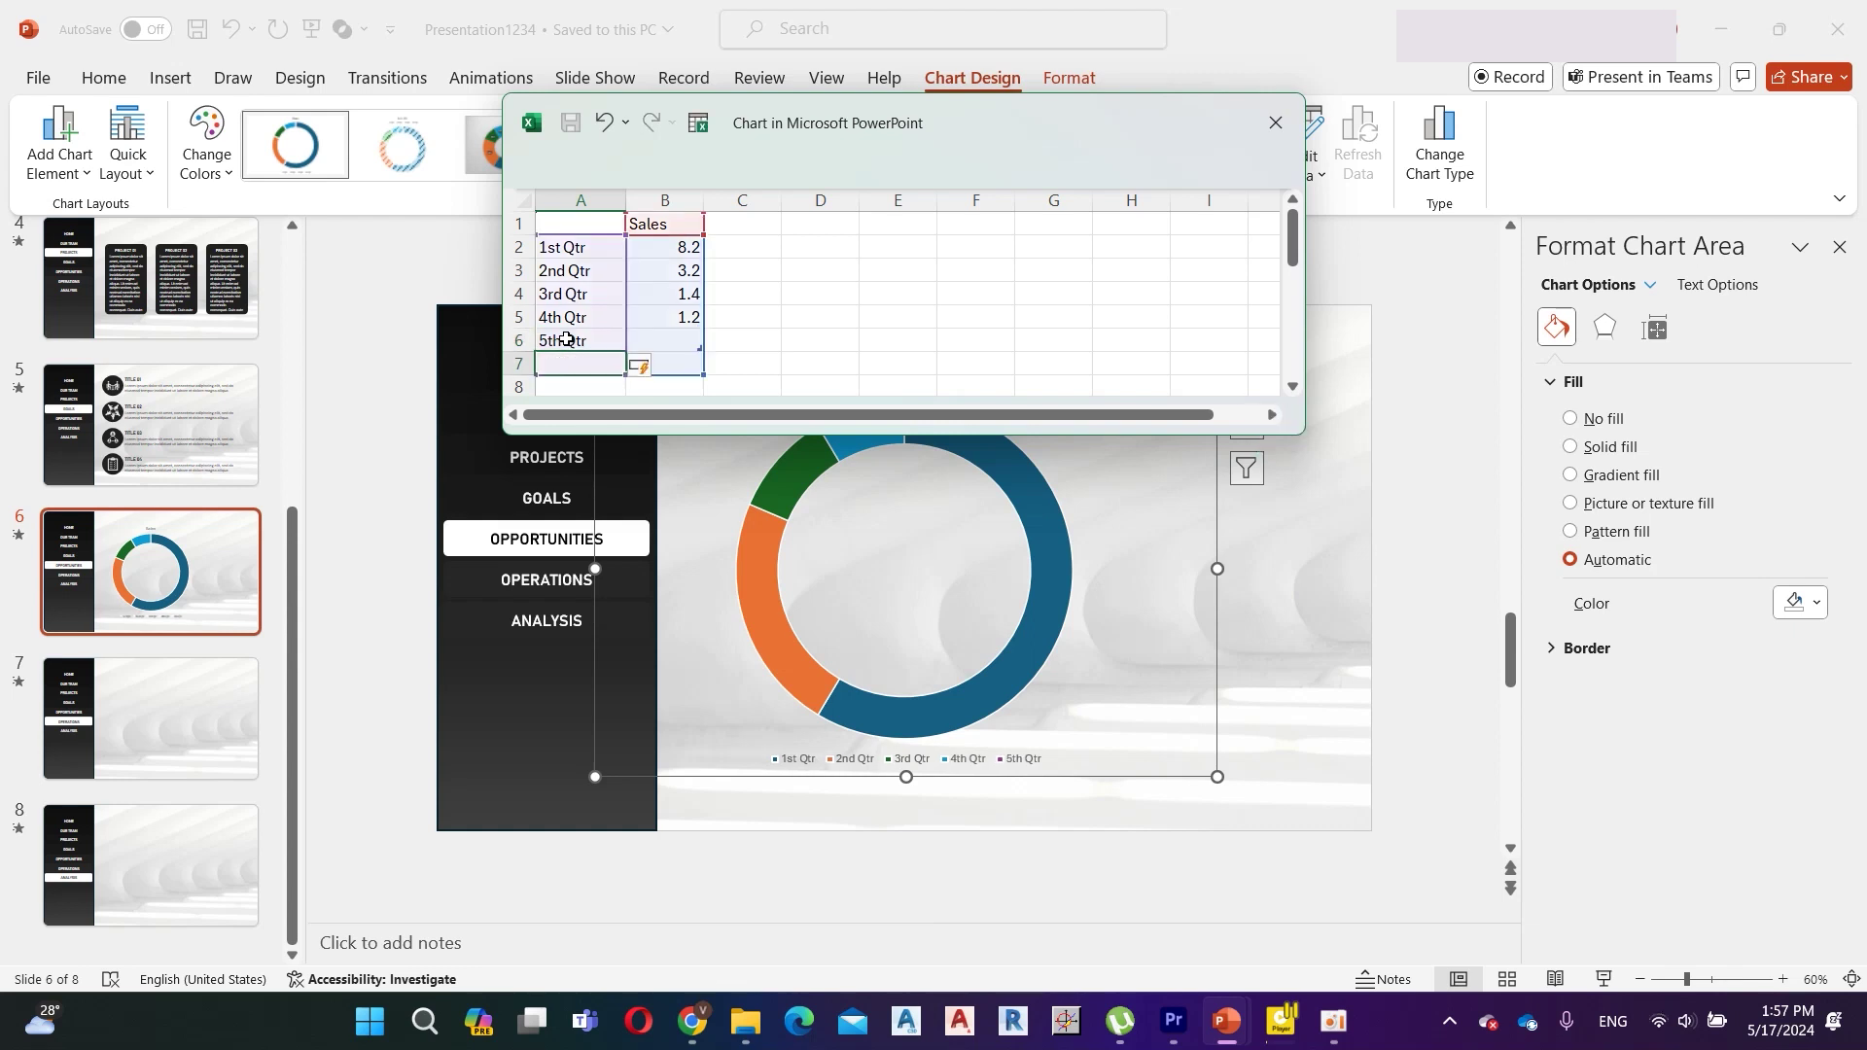
key(Return)
text(6)
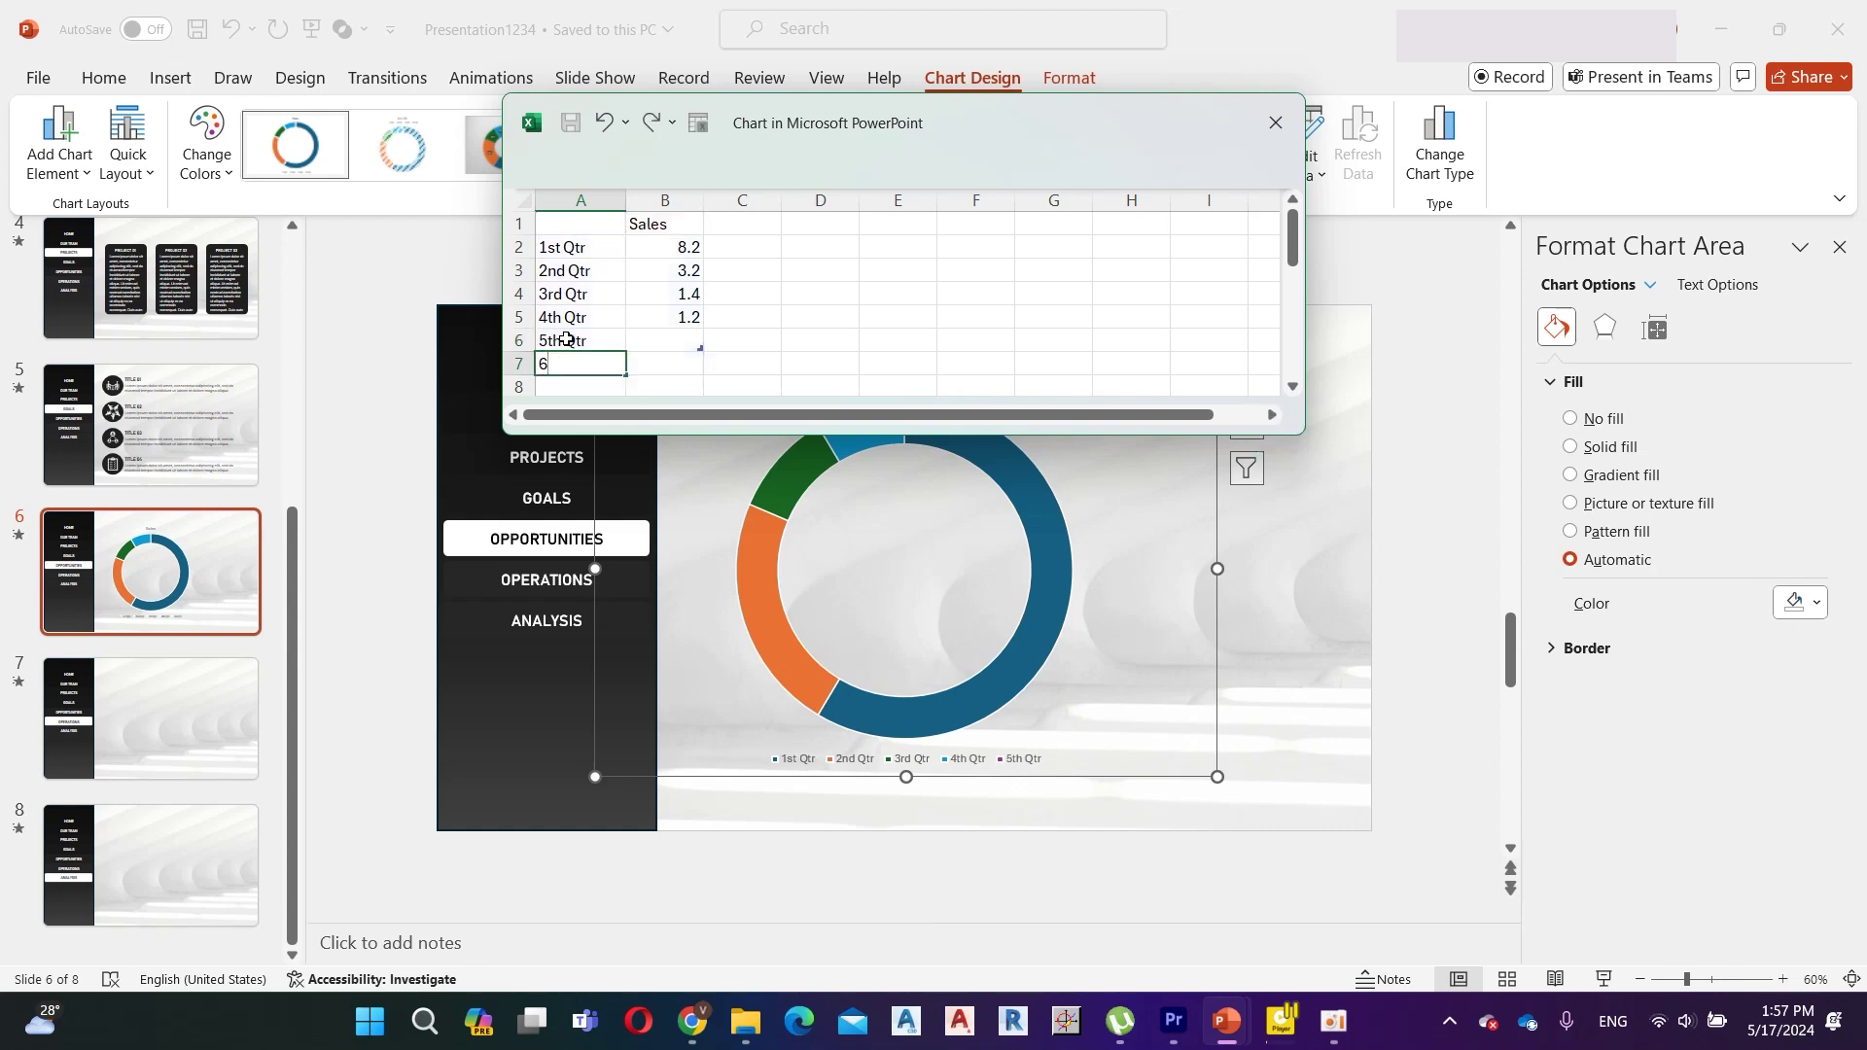
text(th Qtr)
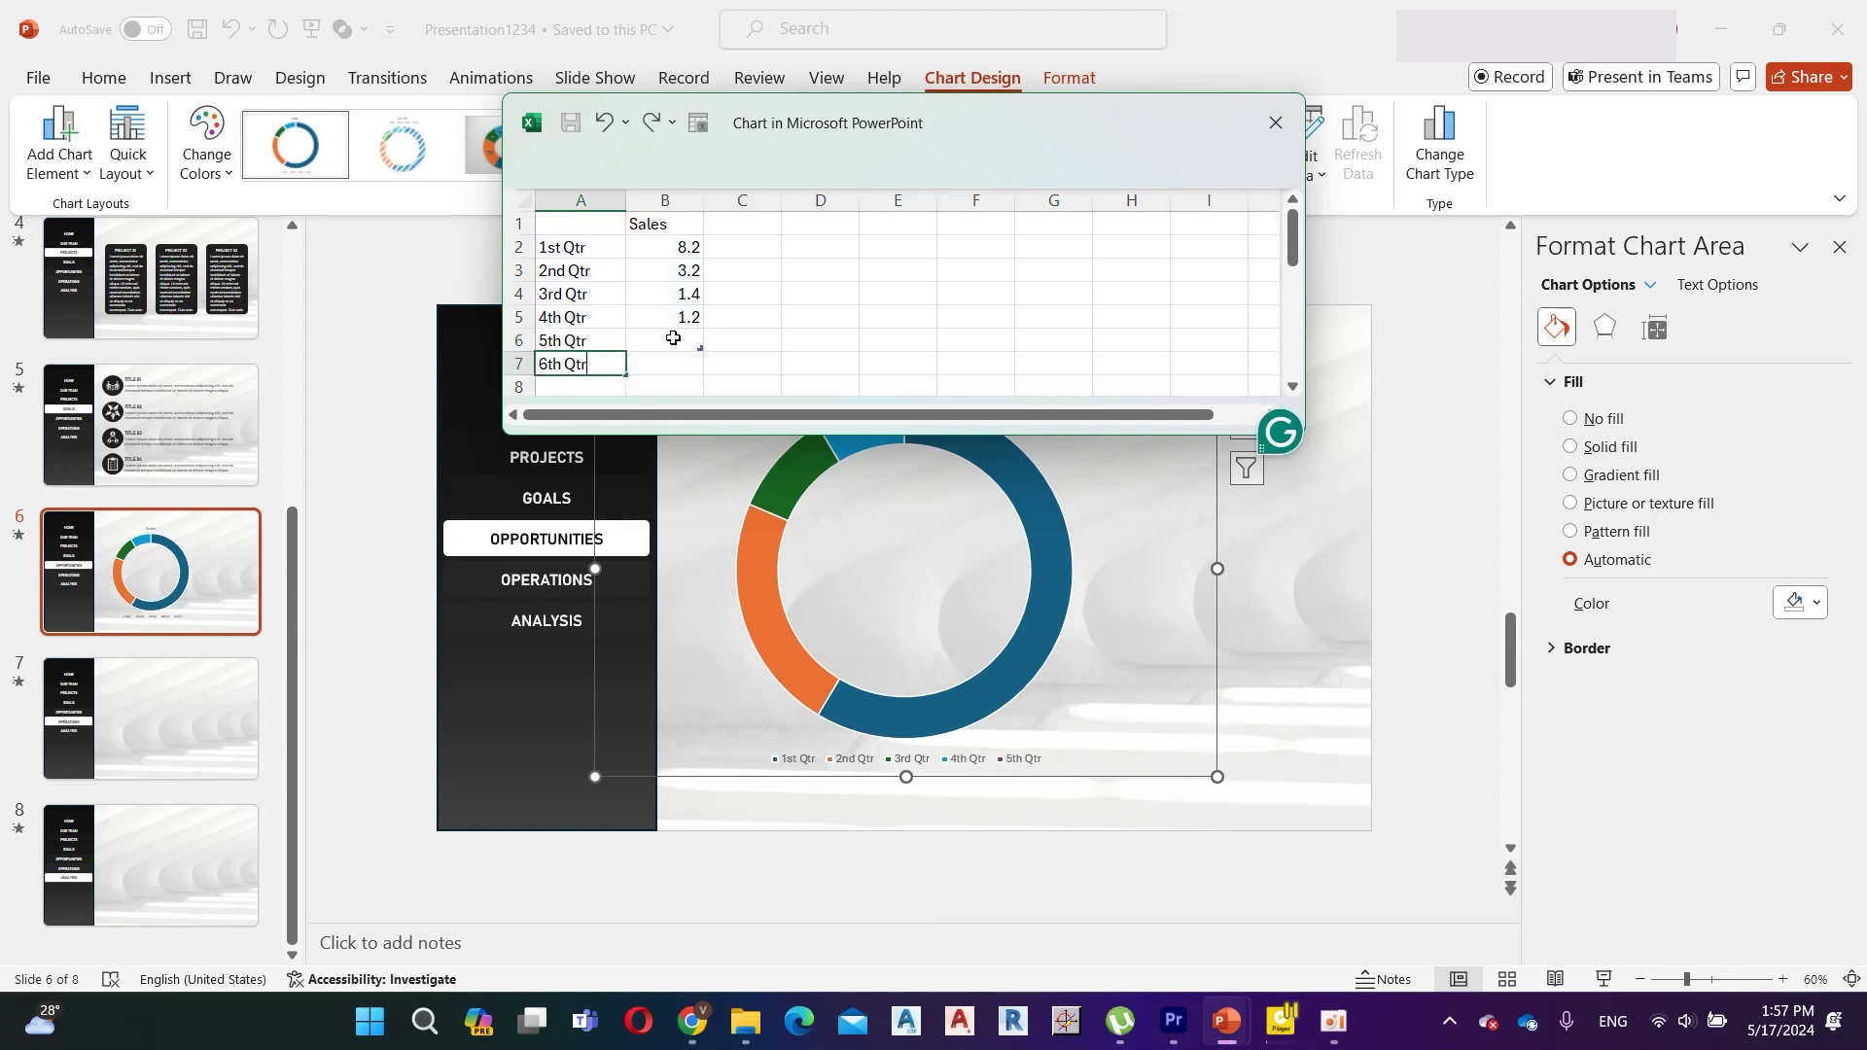
click(679, 366)
text(5)
Set the 1st through 5th Qtr values to 1.
click(681, 248)
text(1)
key(Return)
text(1)
click(691, 292)
click(688, 316)
text(1)
key(Return)
text(1)
key(Return)
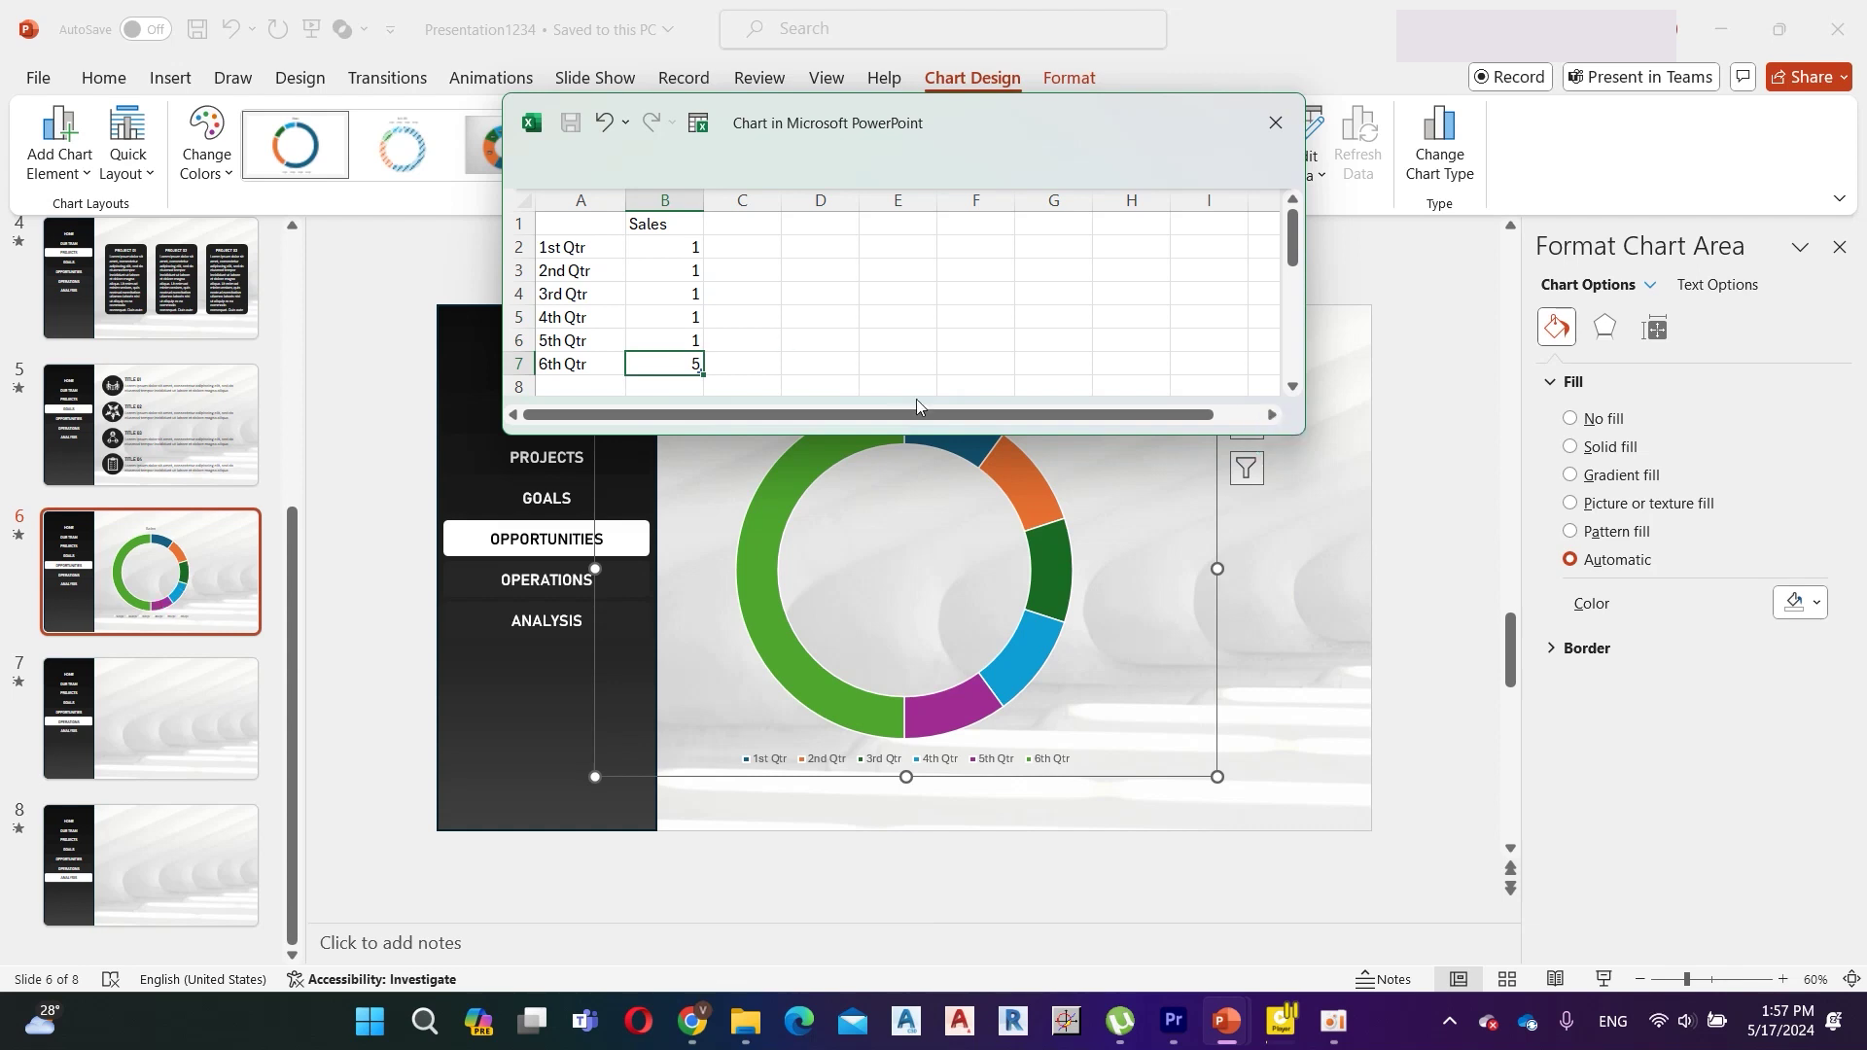
Close the data sheet and set the doughnut hole size to 46%.
click(919, 436)
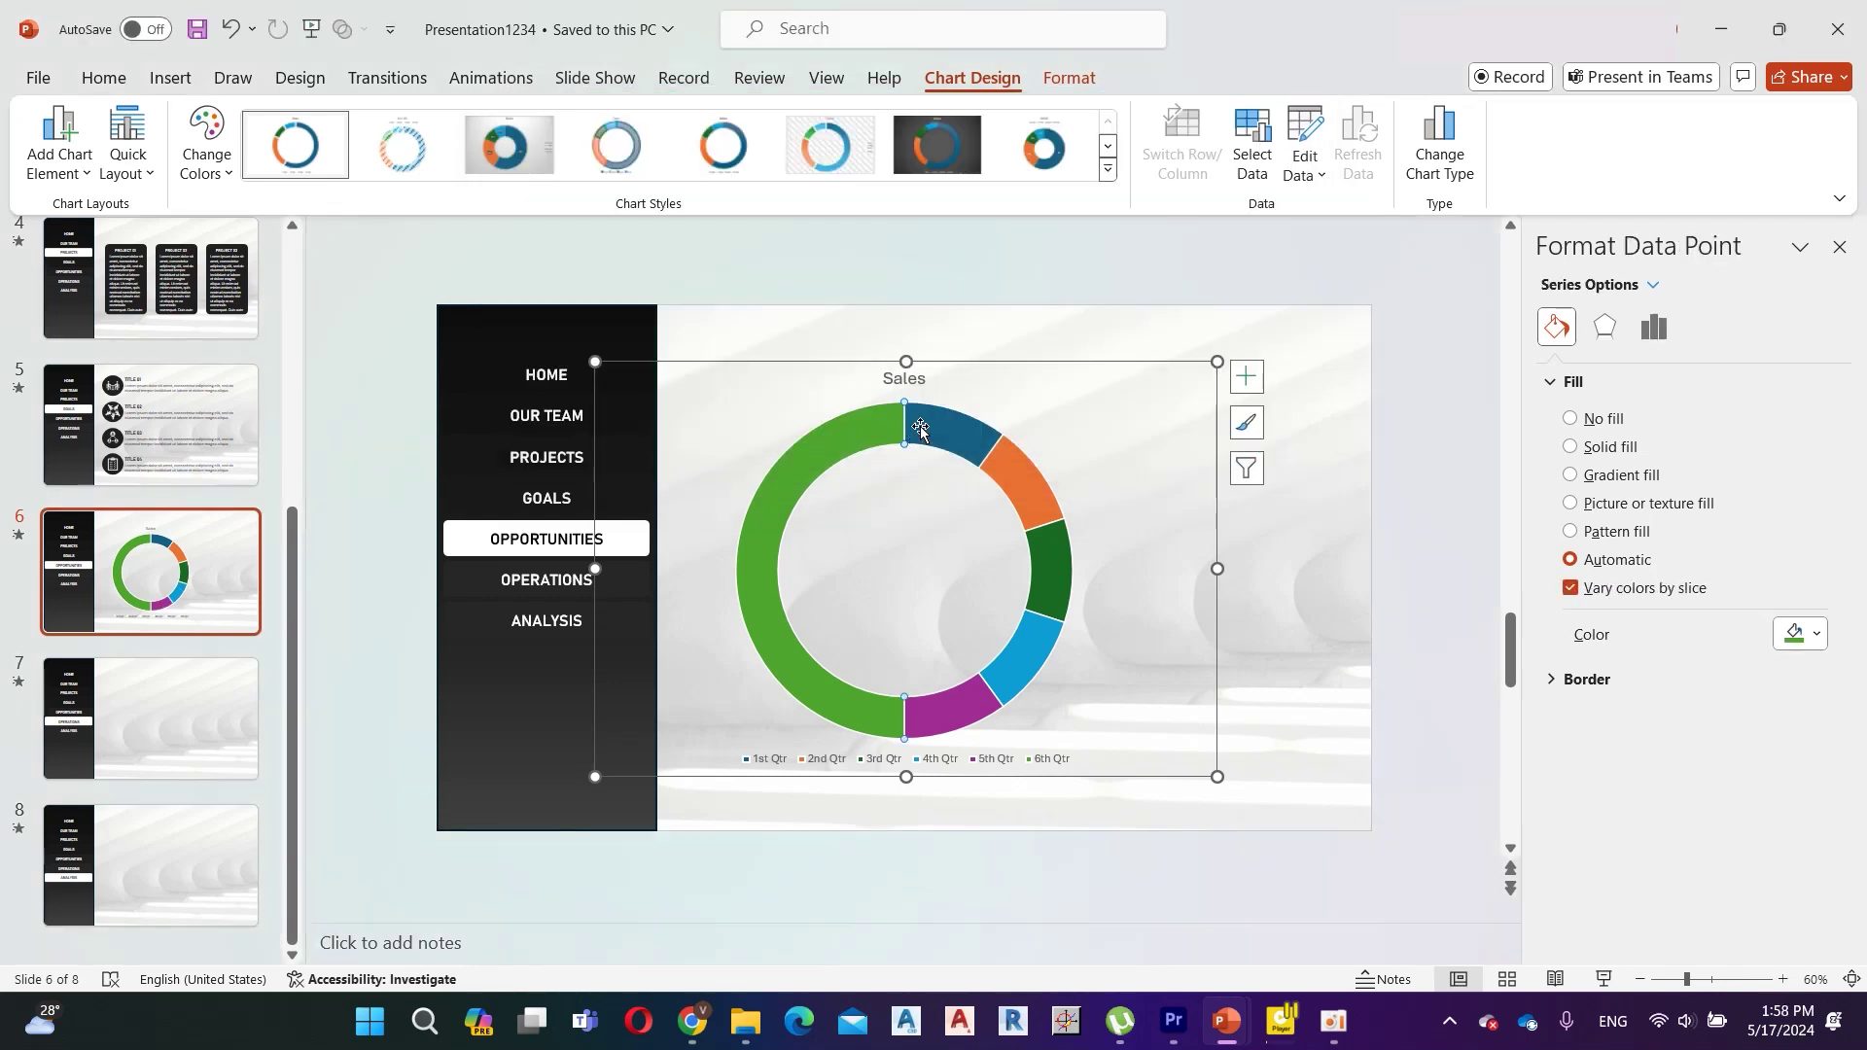
click(1604, 329)
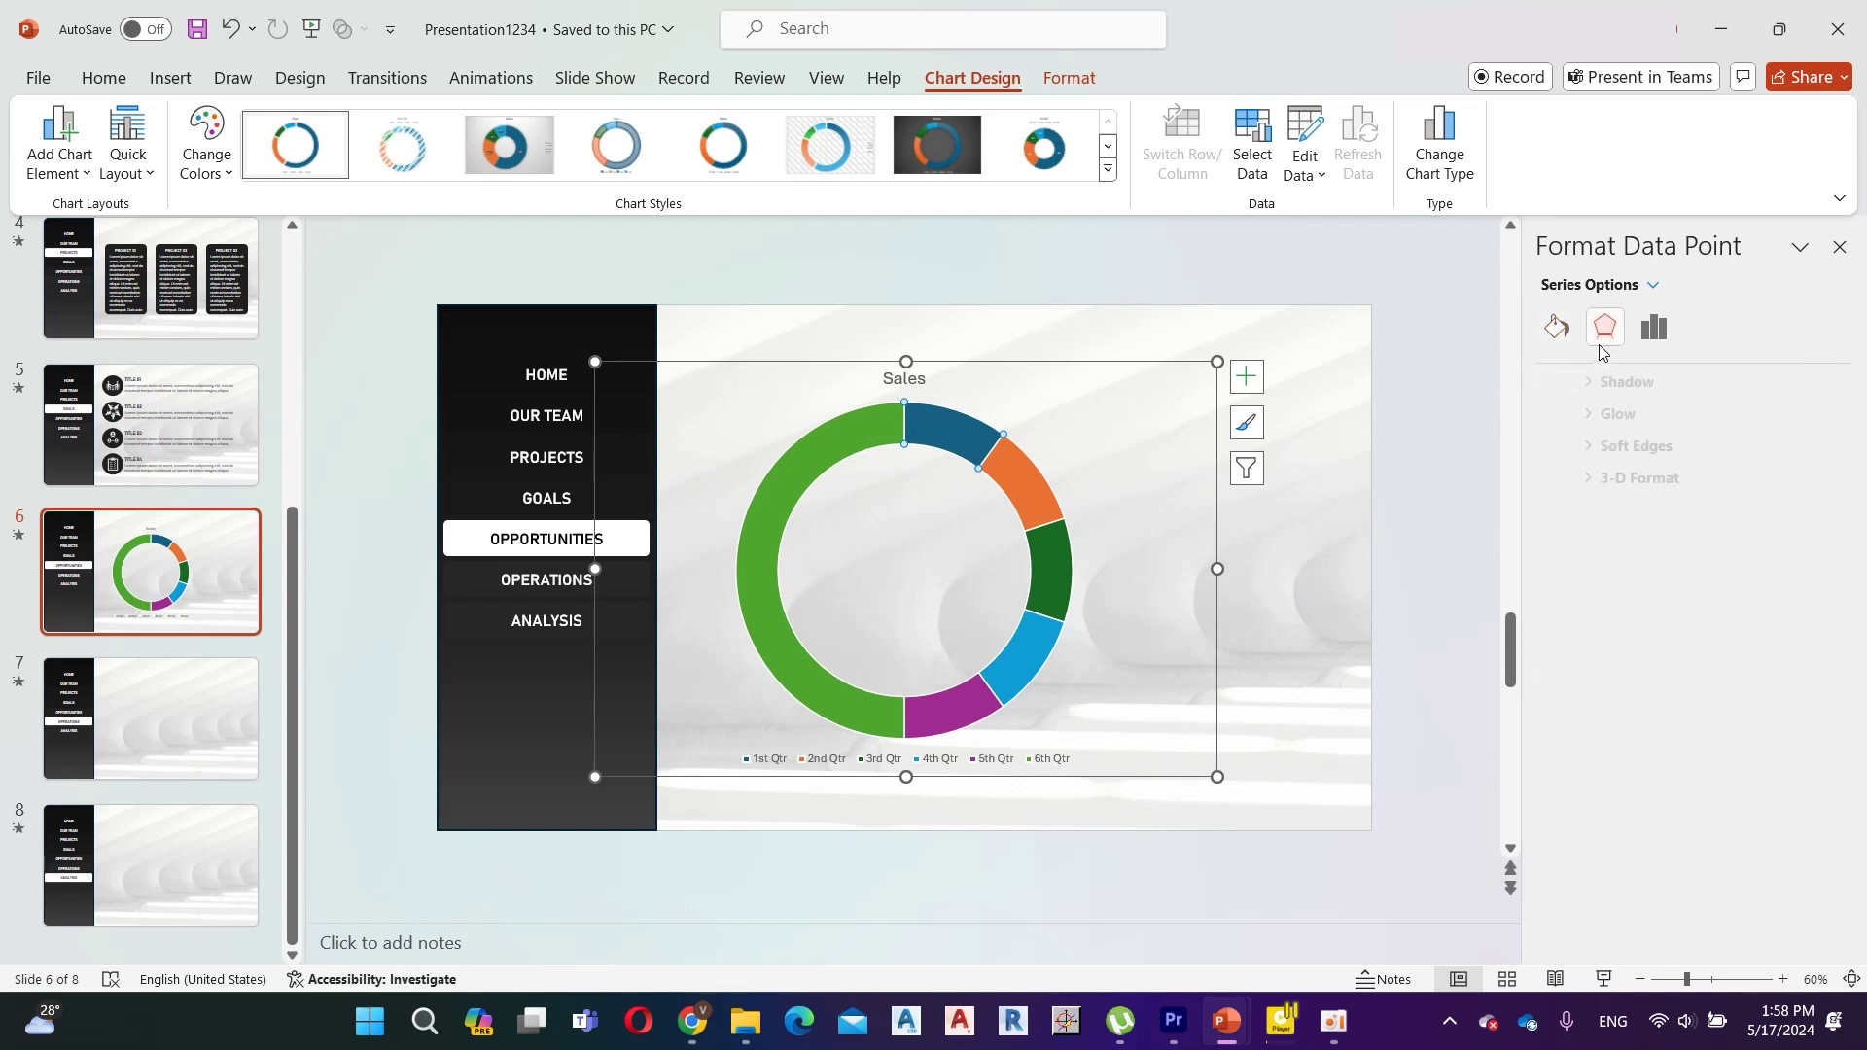
click(1652, 329)
click(1751, 532)
key(BackSpace)
key(BackSpace)
text(46)
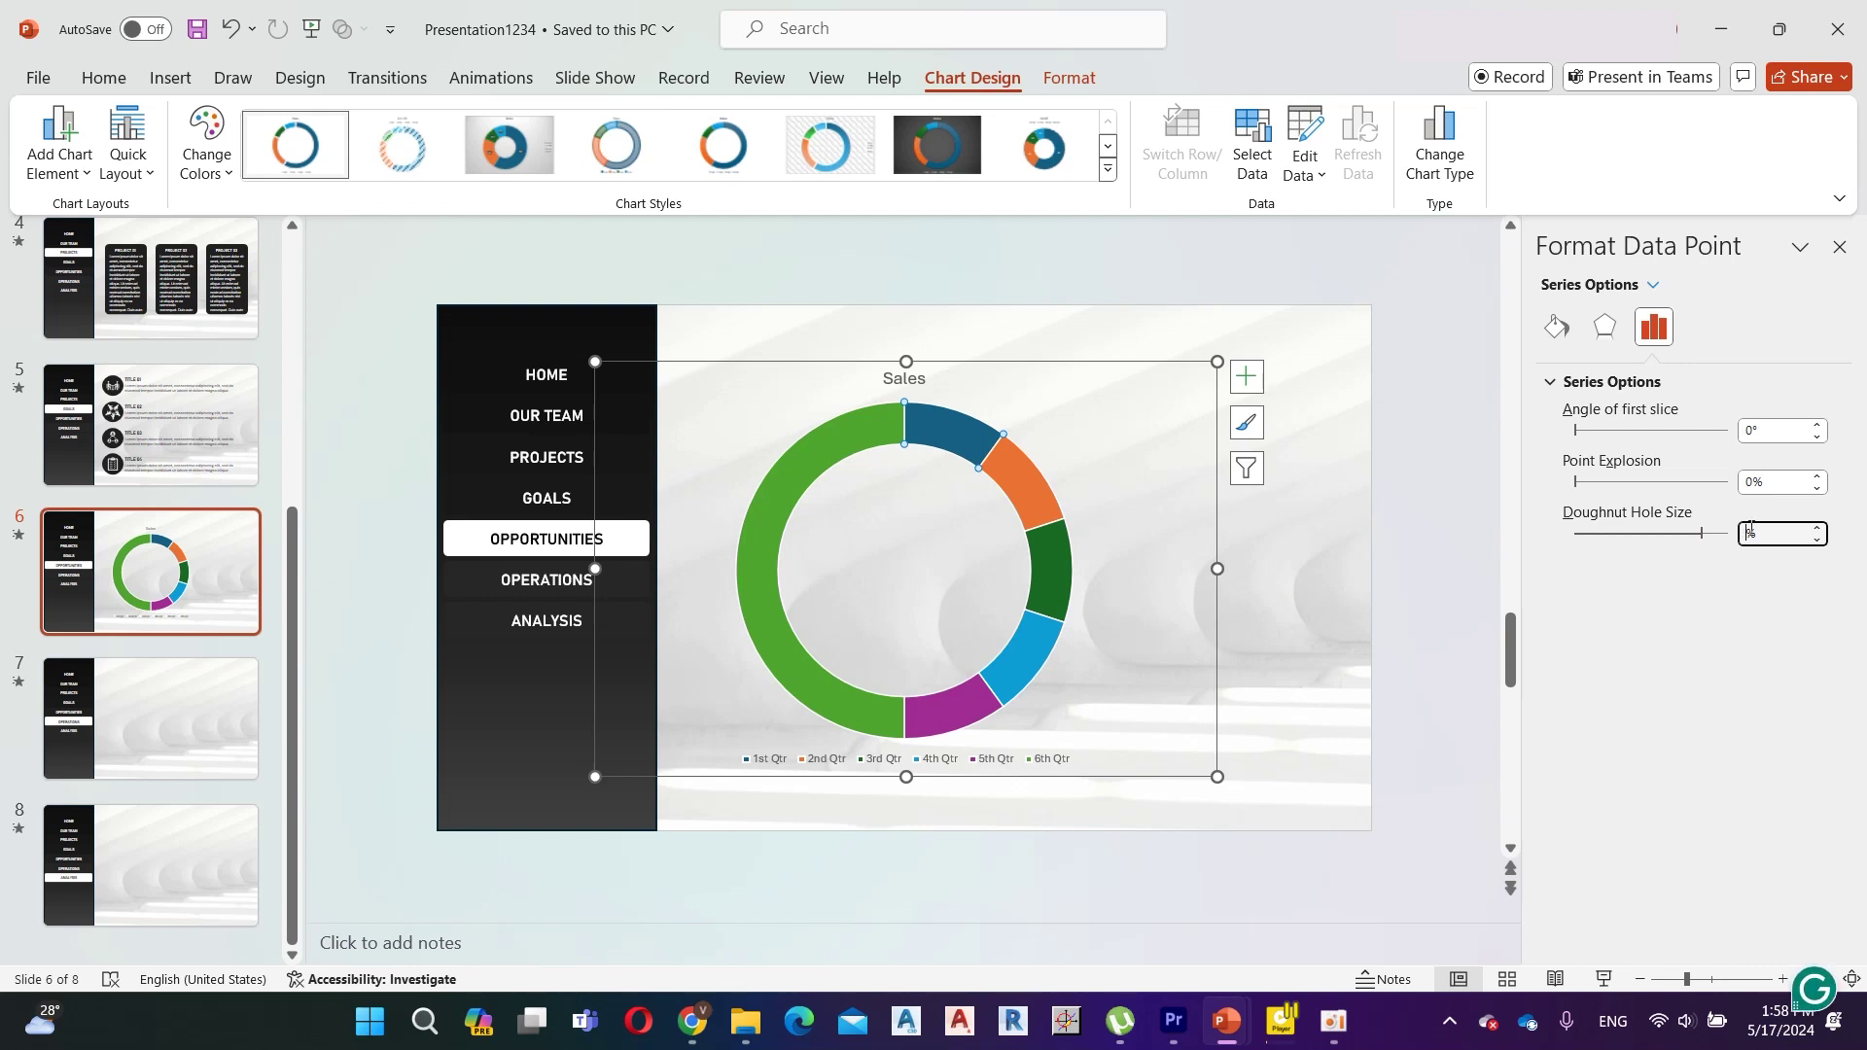
Remove the fill from the 6th Qtr slice to leave a half ring.
click(831, 488)
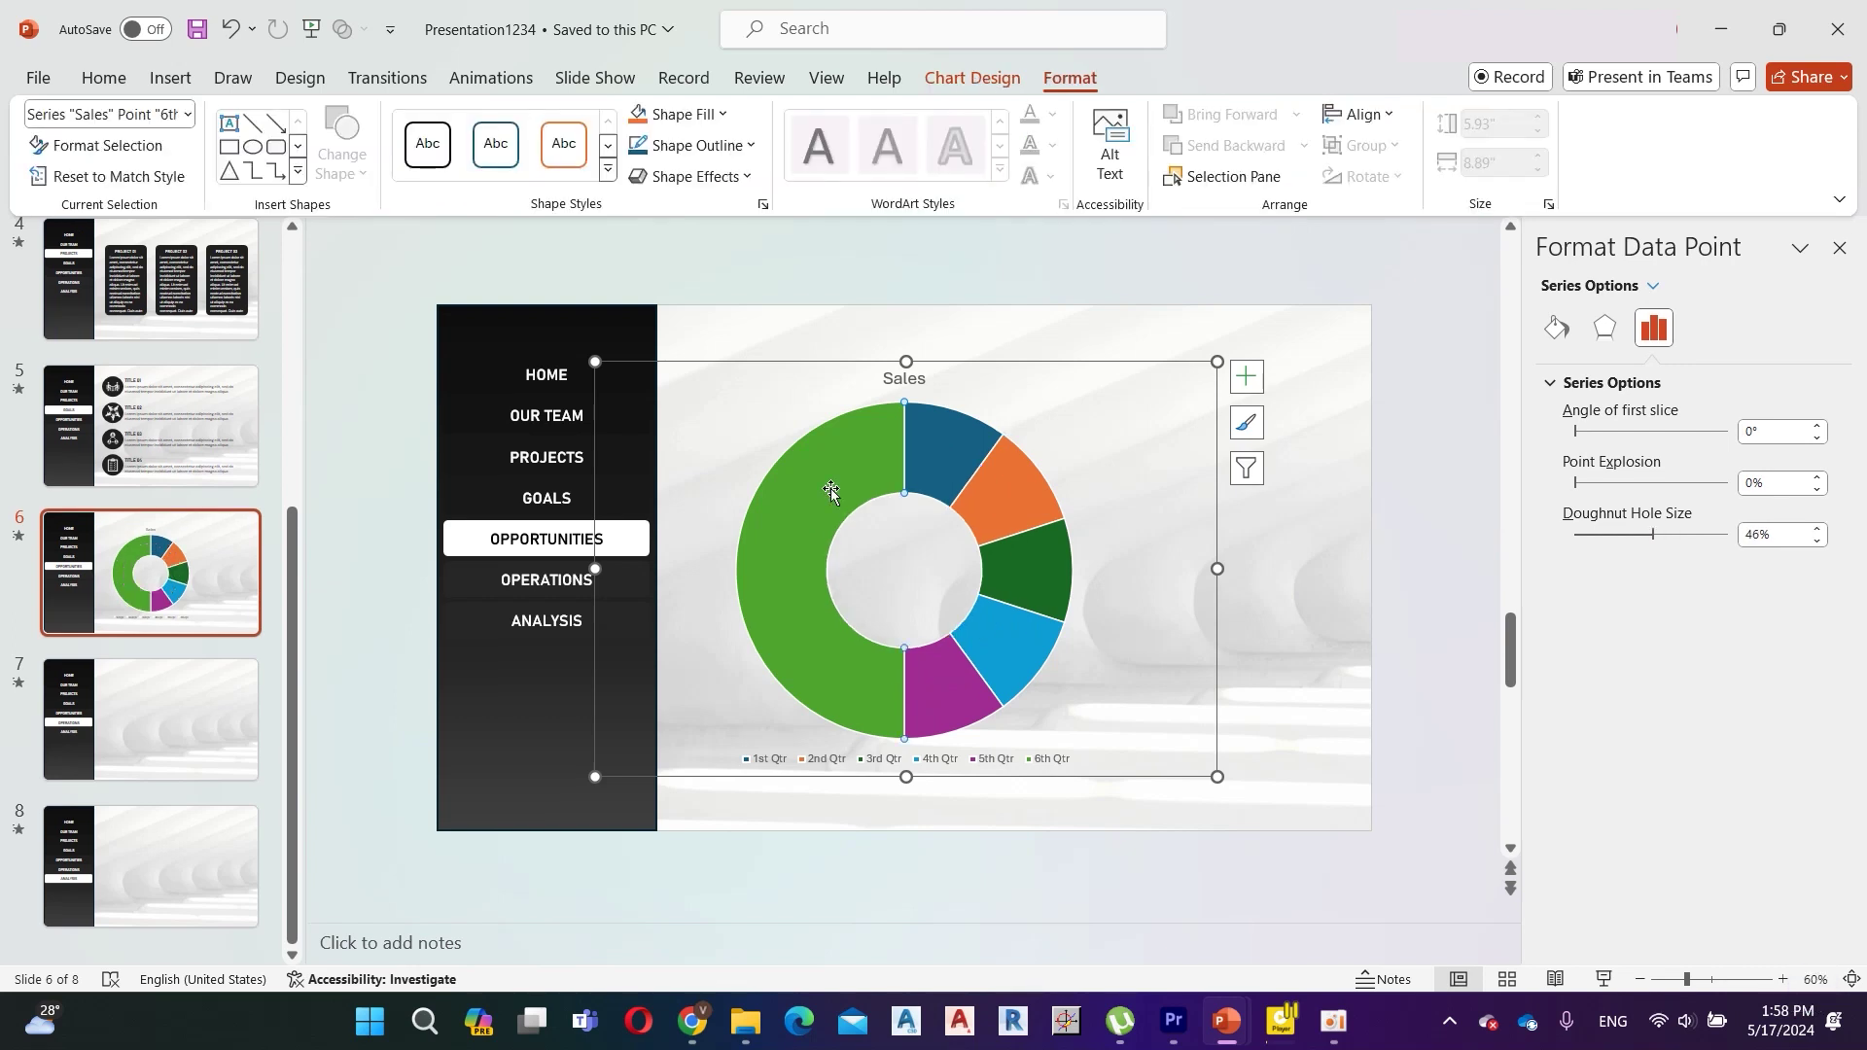
click(1555, 328)
click(1612, 423)
Shade the 1st through 5th Qtr slices from light grey to near-black.
click(933, 448)
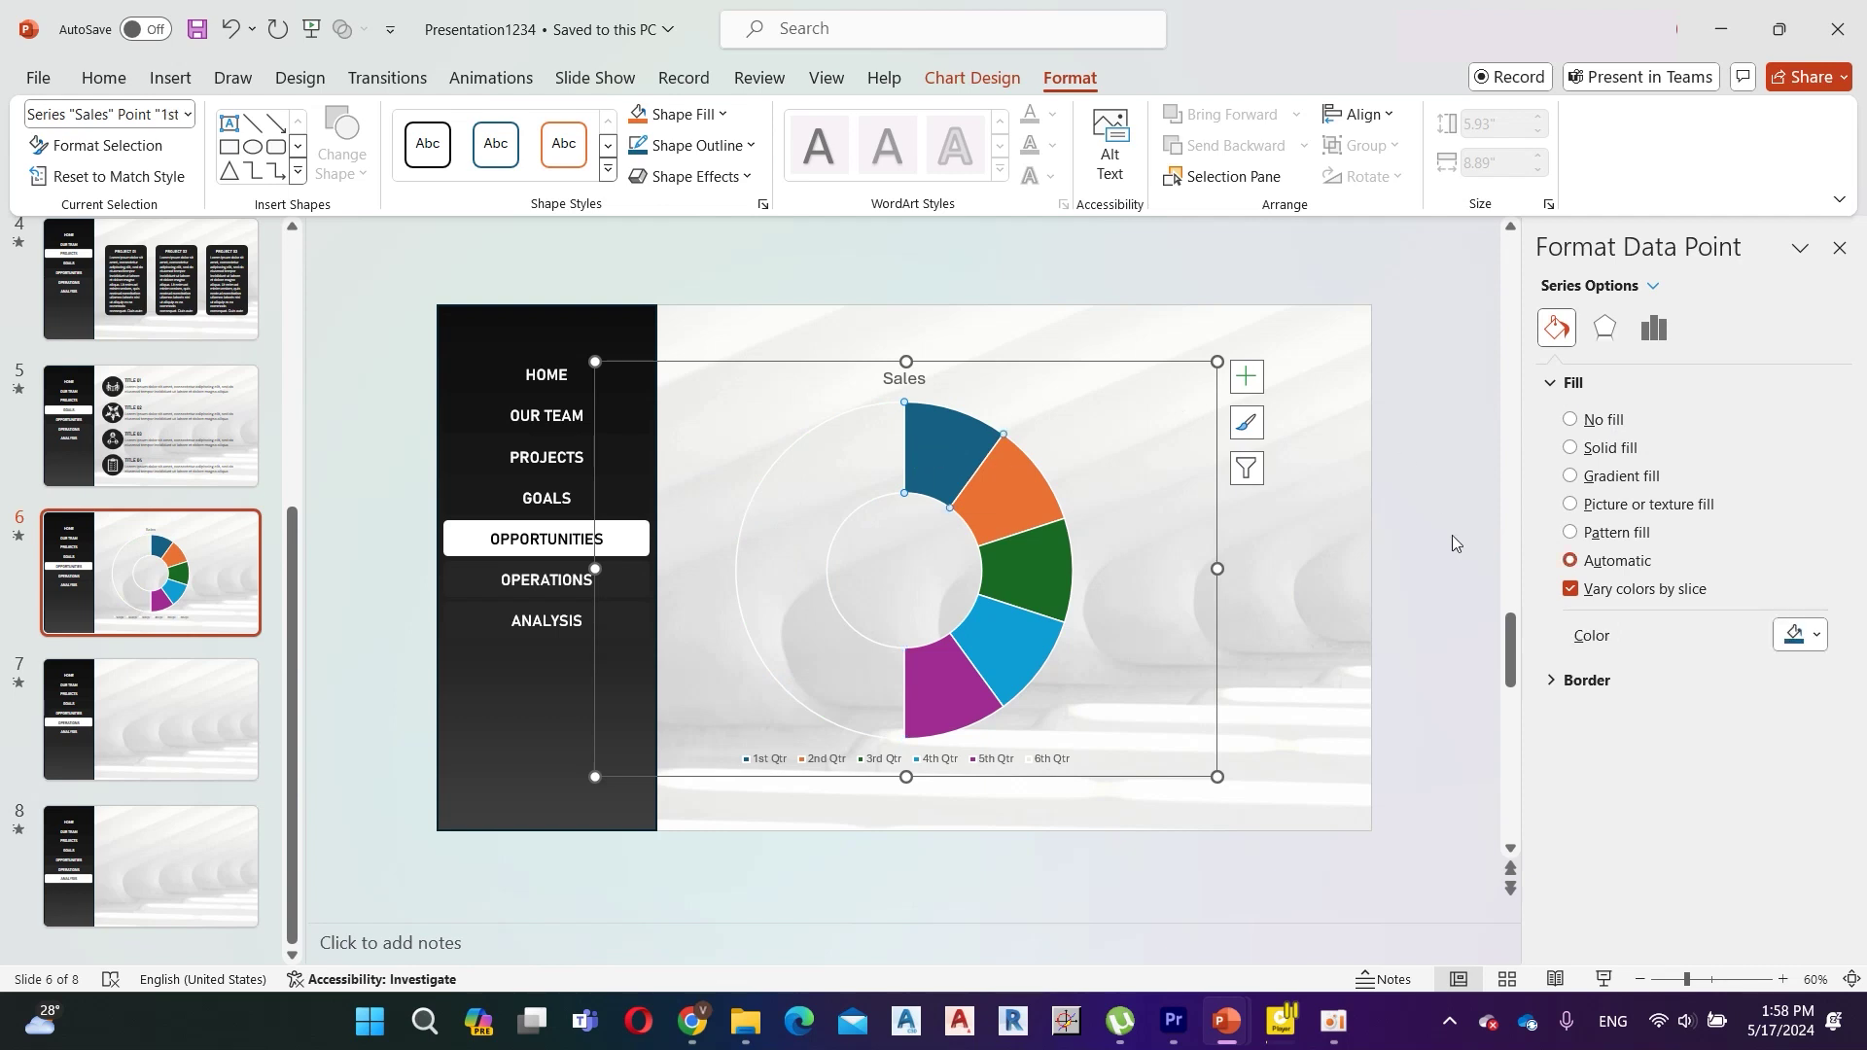
click(1779, 634)
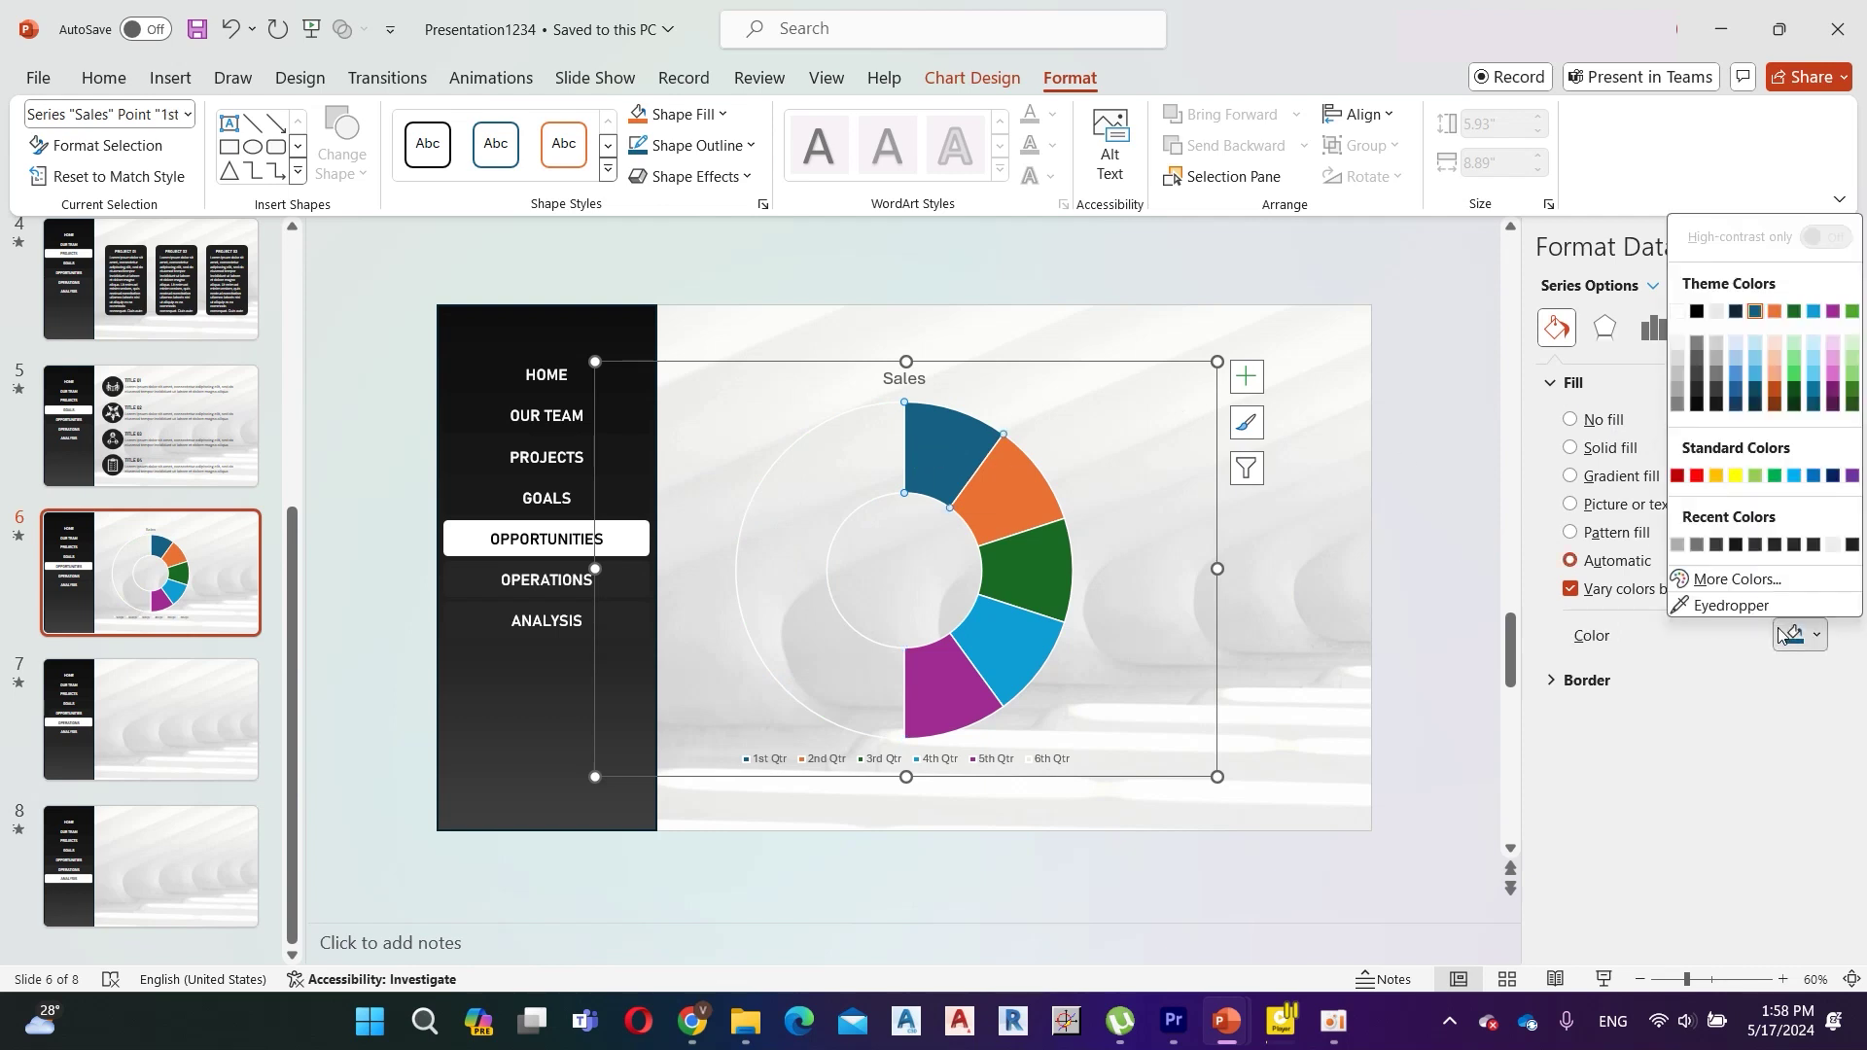
click(1716, 352)
click(996, 501)
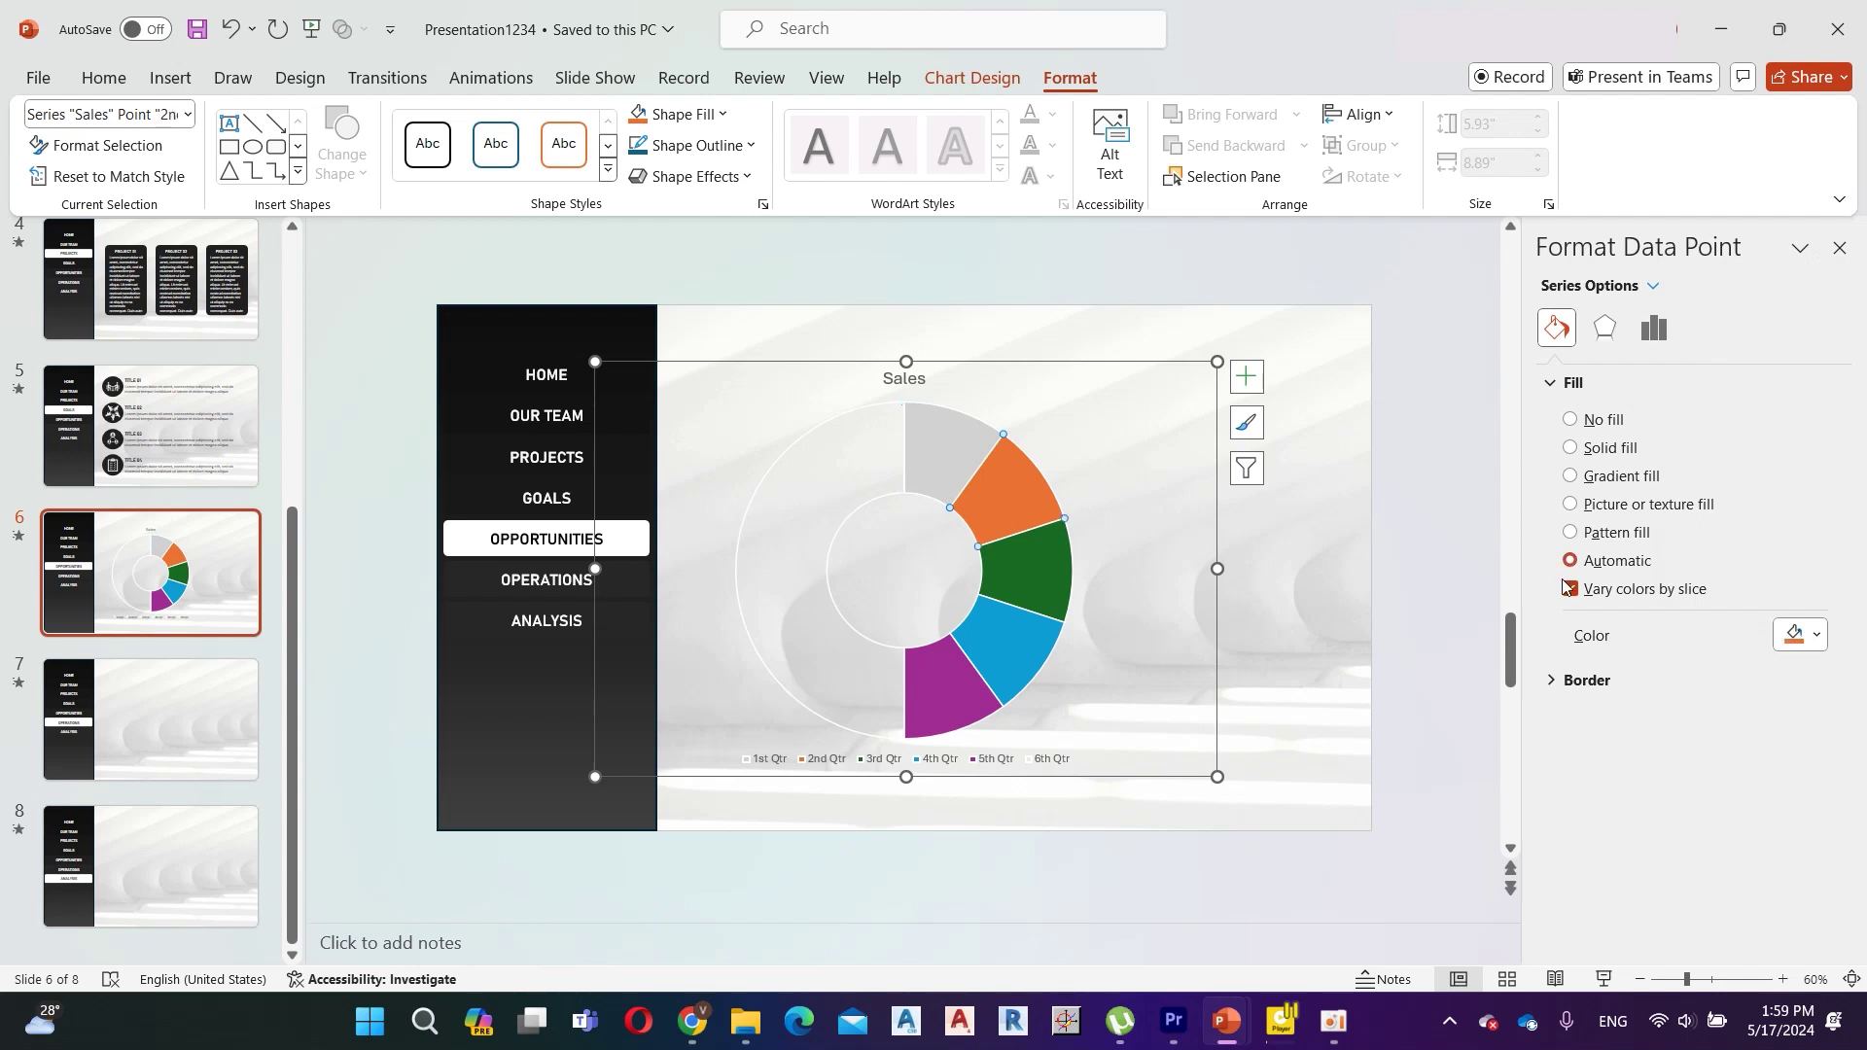
click(1794, 635)
click(1716, 365)
click(1045, 584)
click(1798, 641)
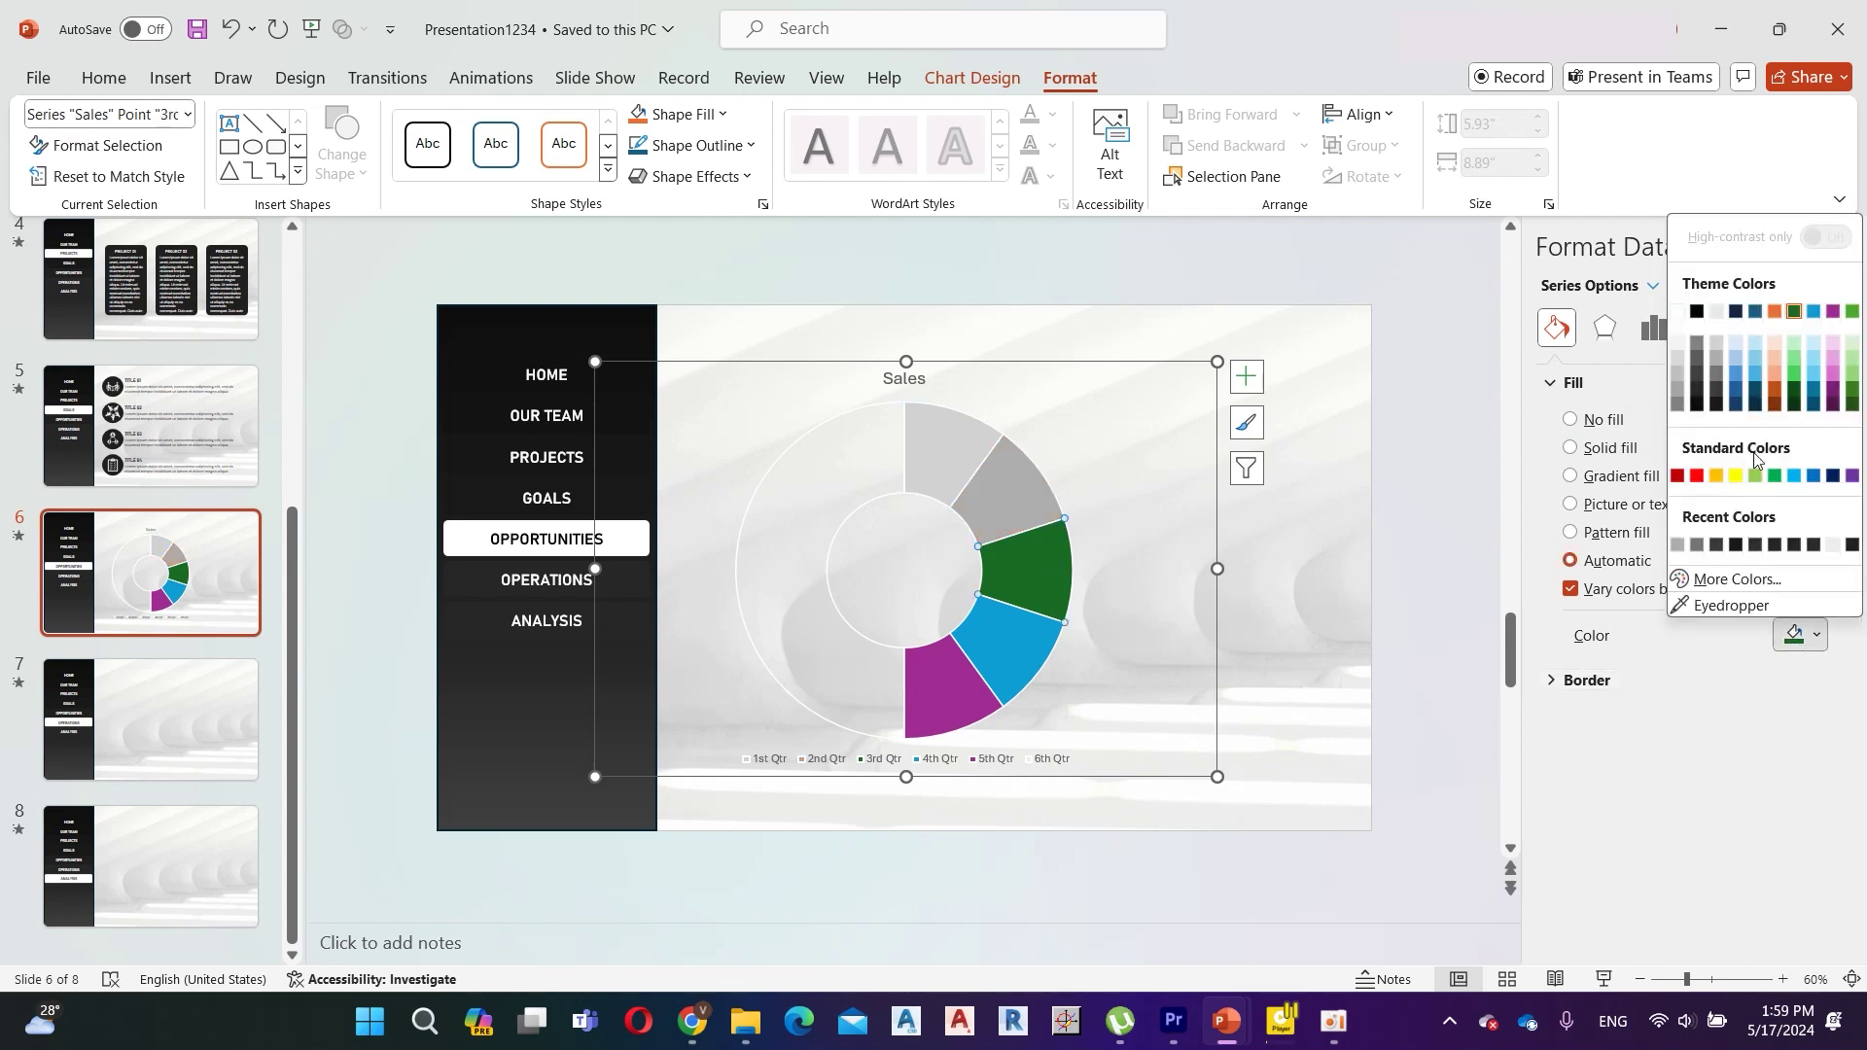
click(1717, 375)
click(1016, 646)
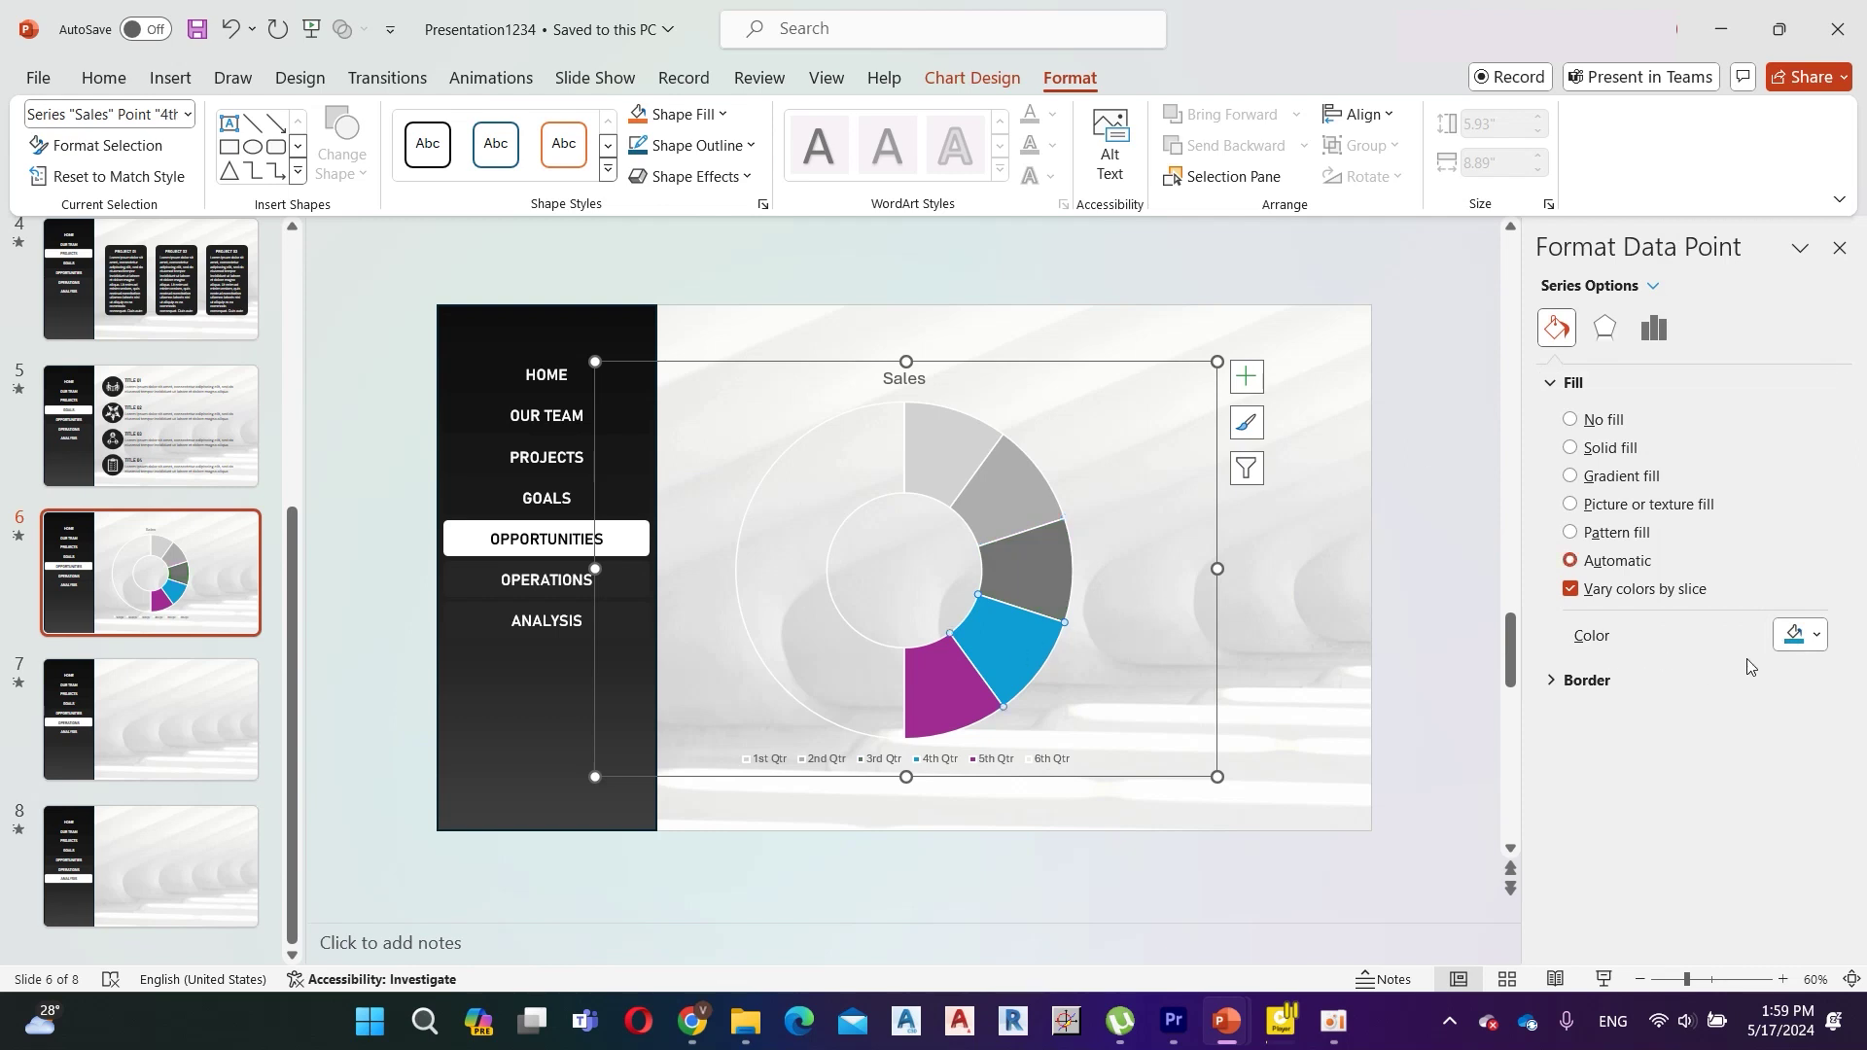
click(1800, 637)
click(1722, 398)
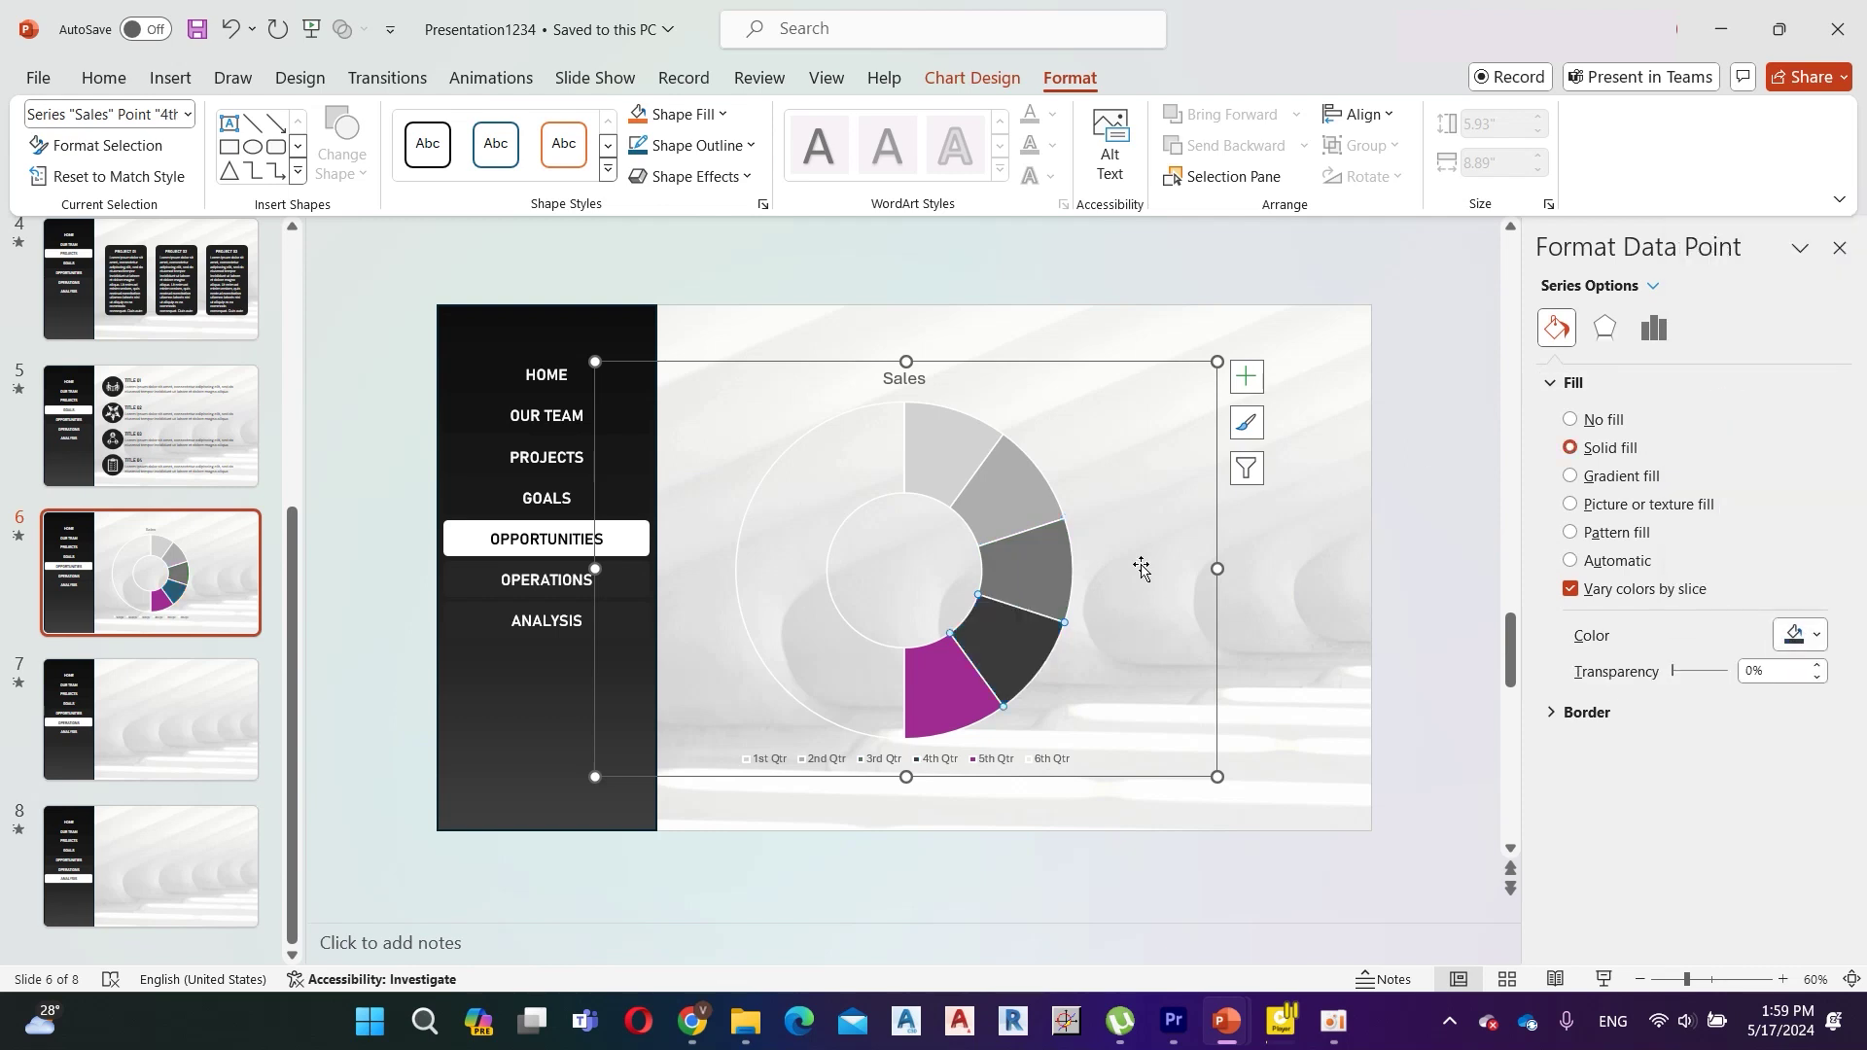
click(953, 686)
click(1801, 637)
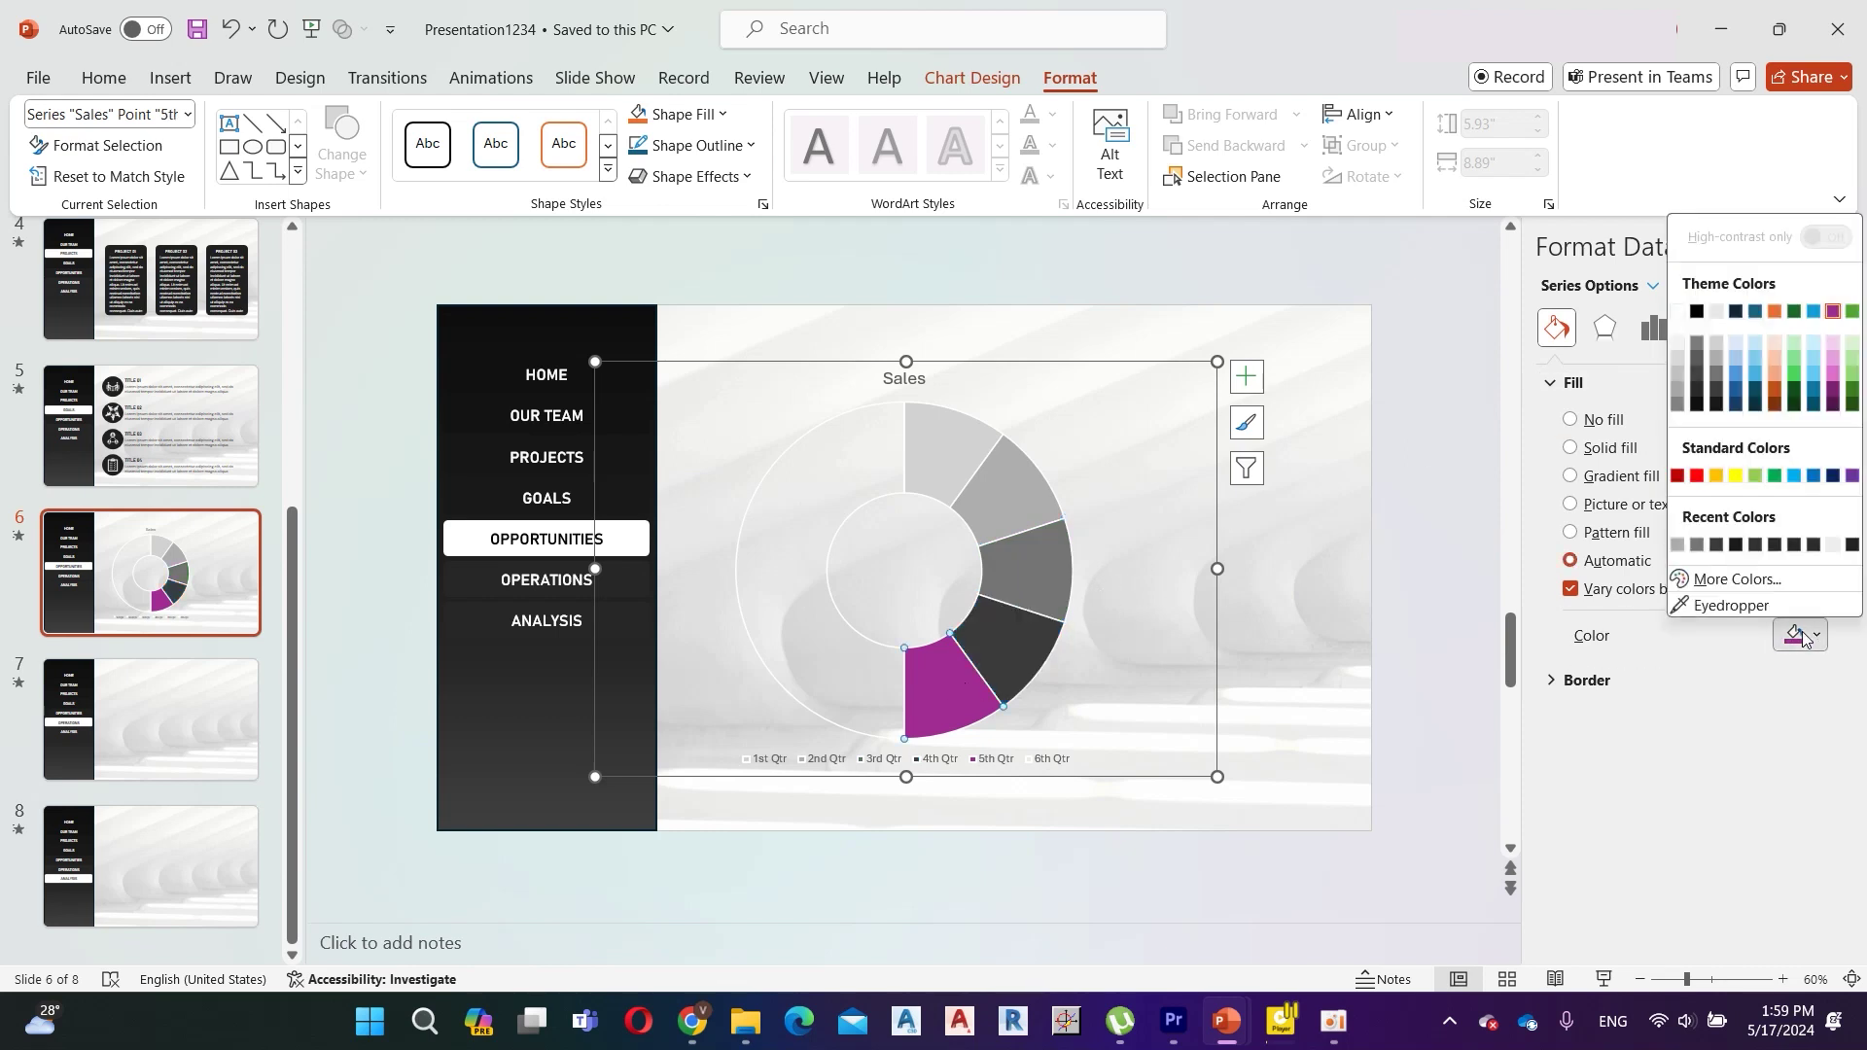
click(1717, 402)
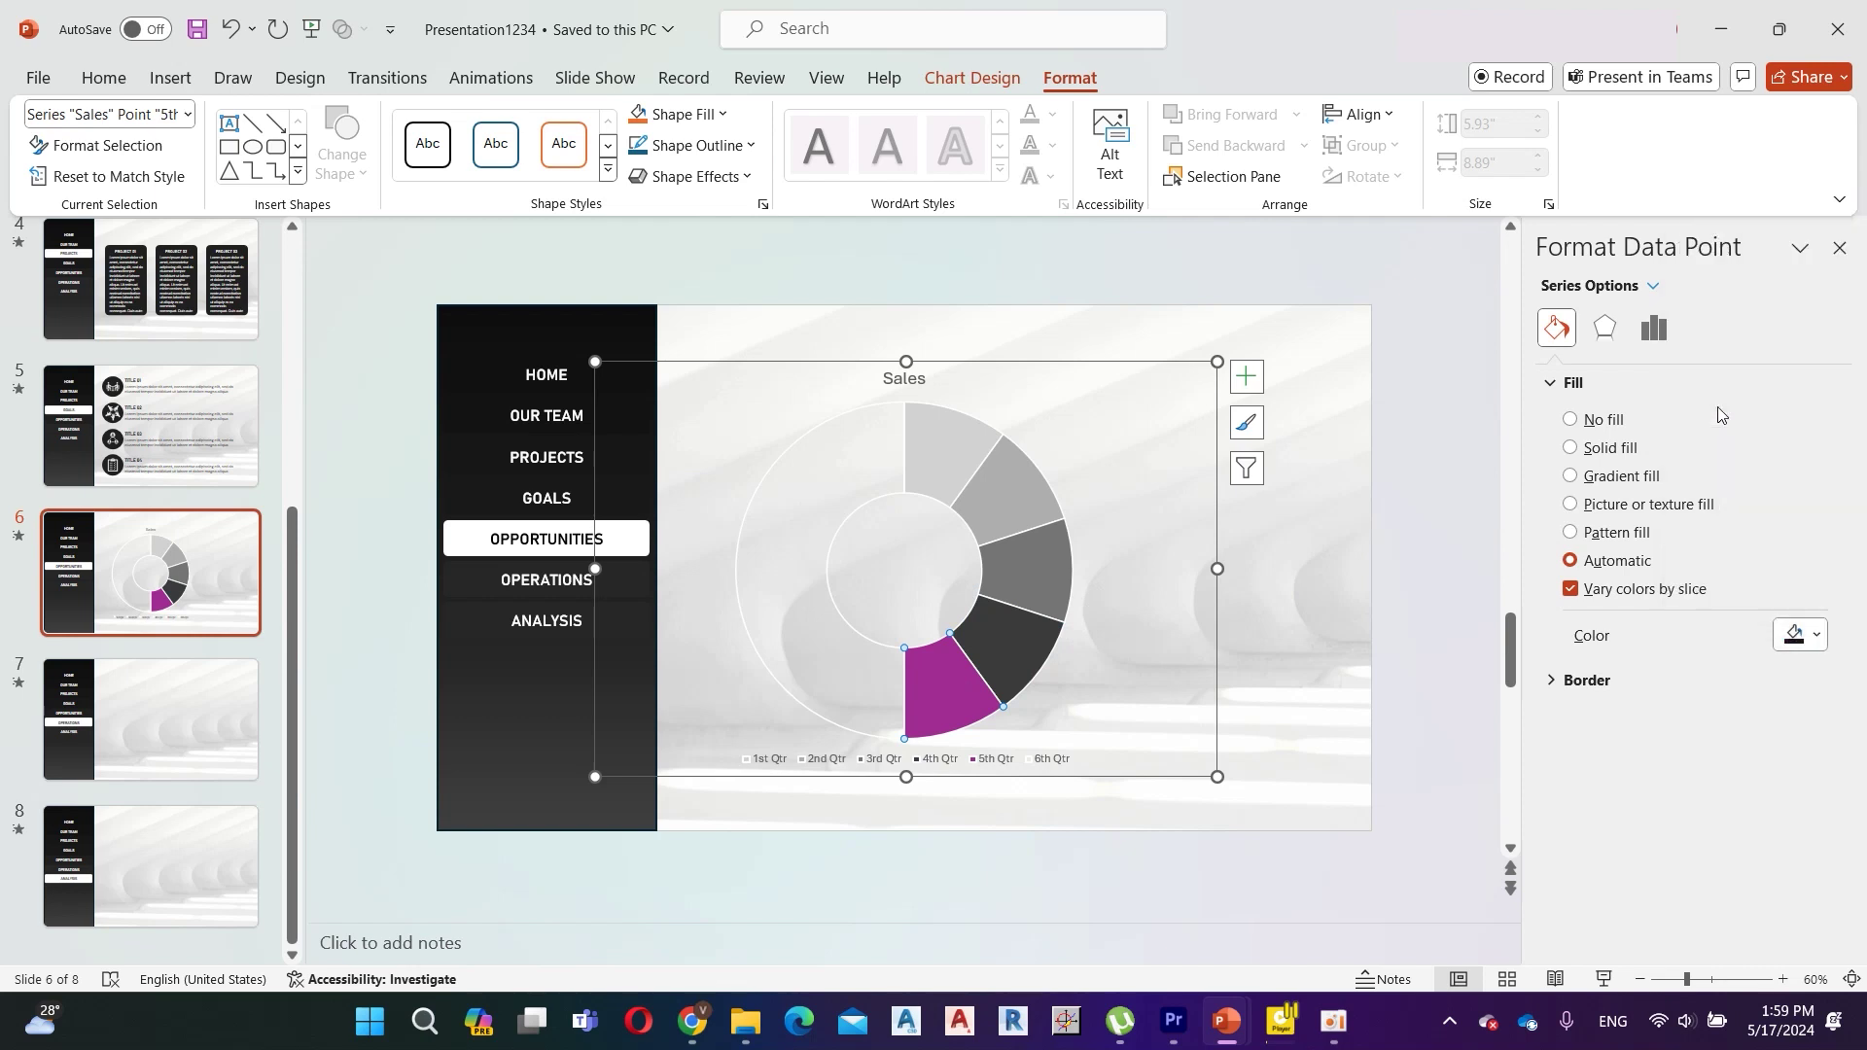
Remove the Sales chart title and the legend.
click(1252, 383)
click(1300, 409)
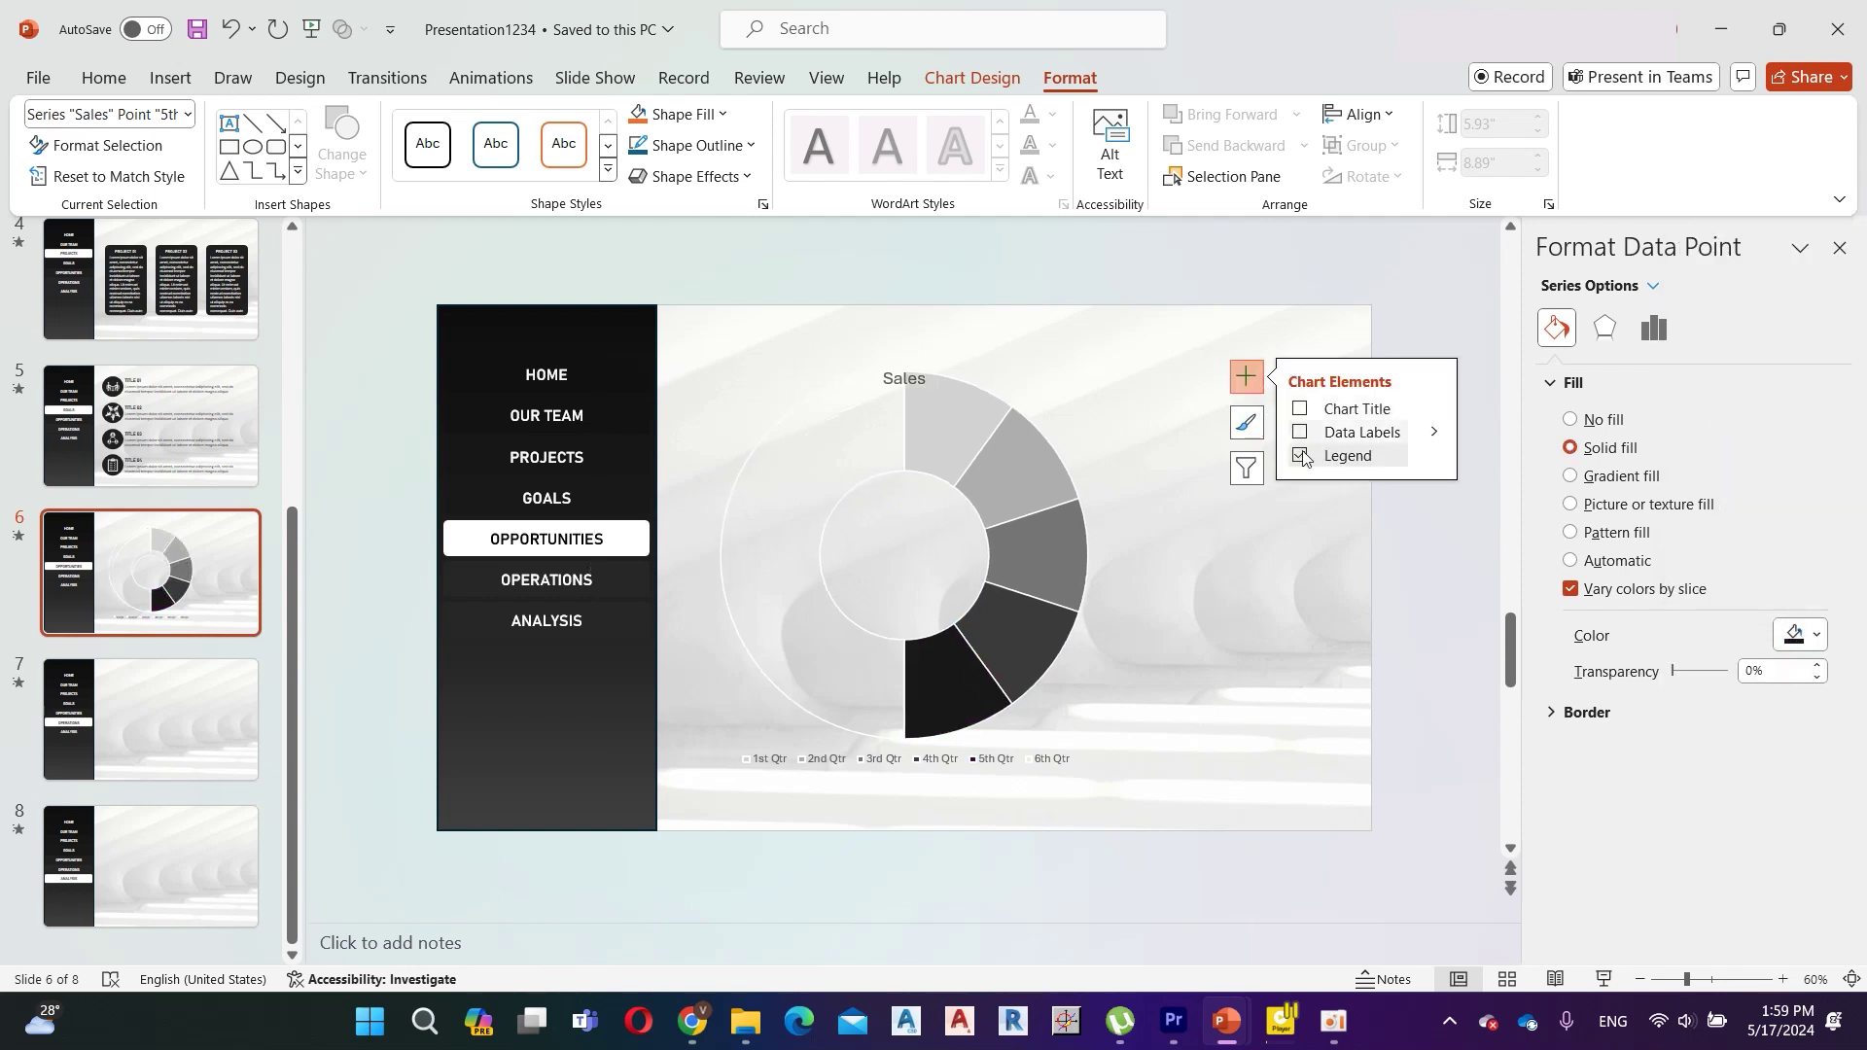
click(1300, 456)
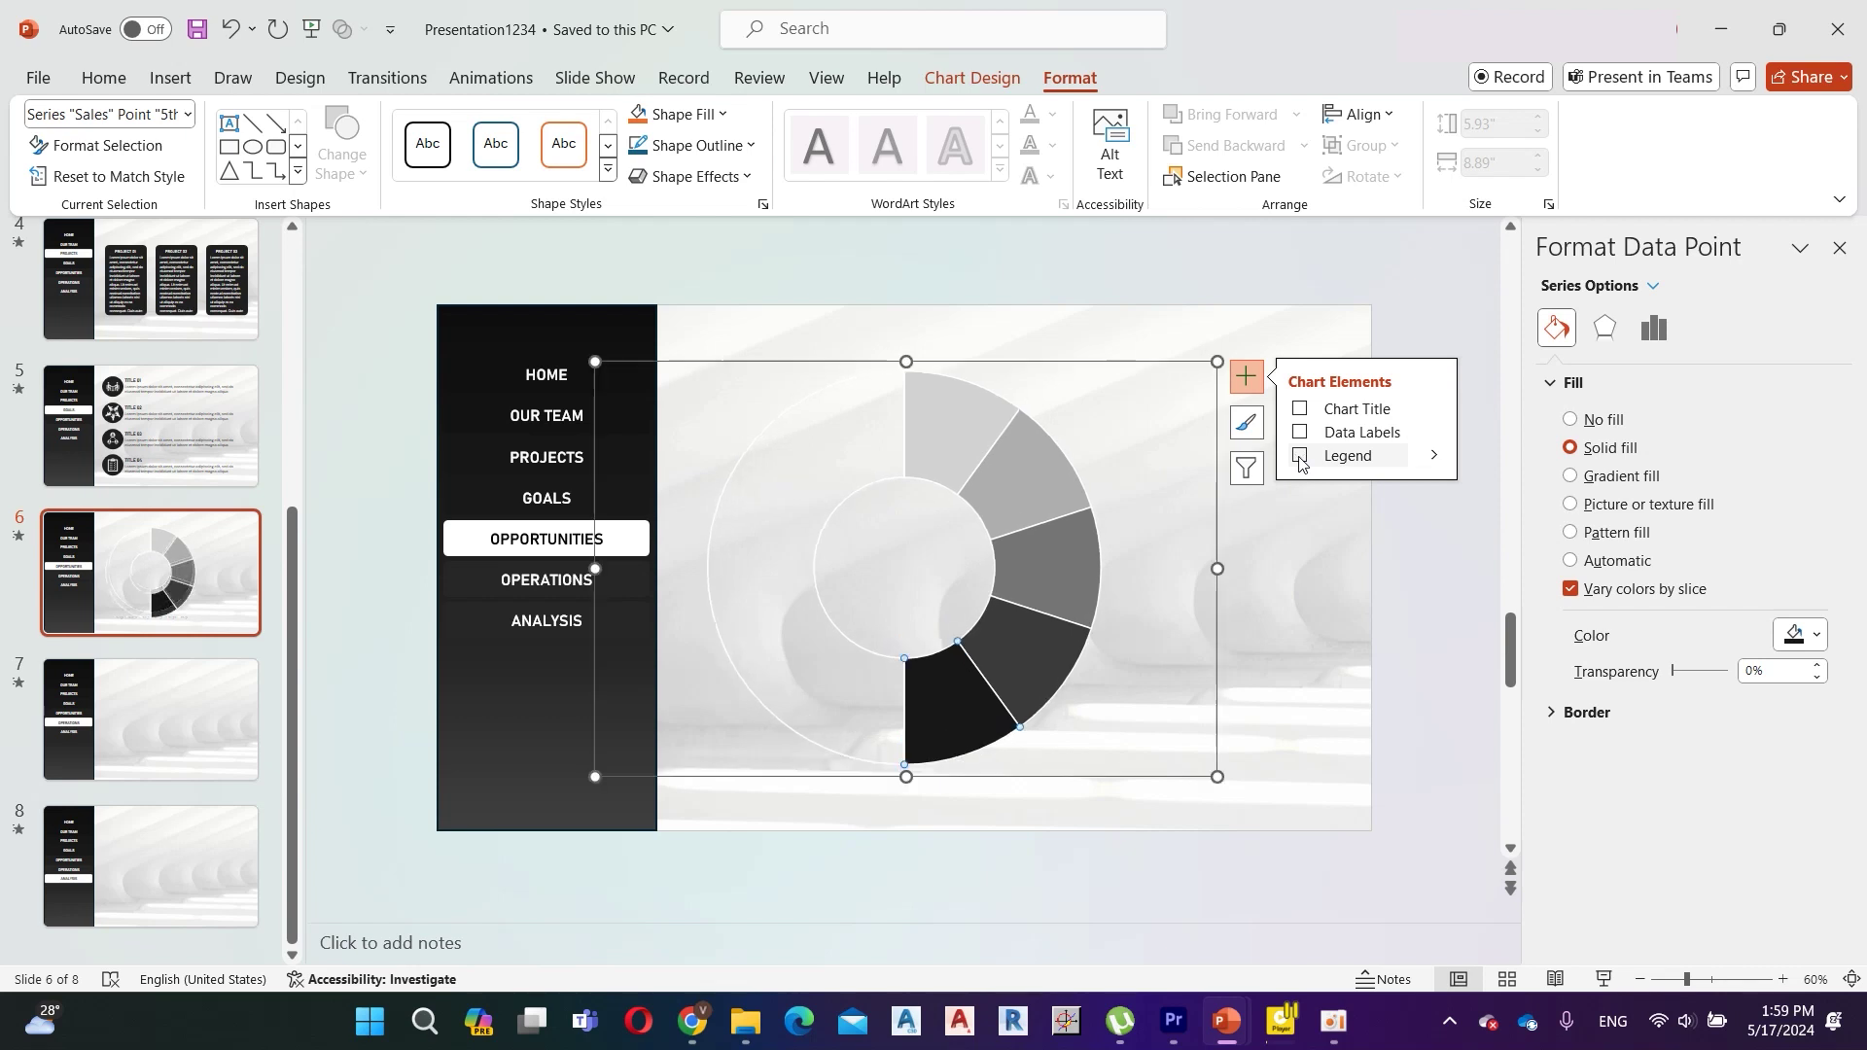
Remove the slice outlines and move the chart further left.
click(1012, 479)
click(1557, 328)
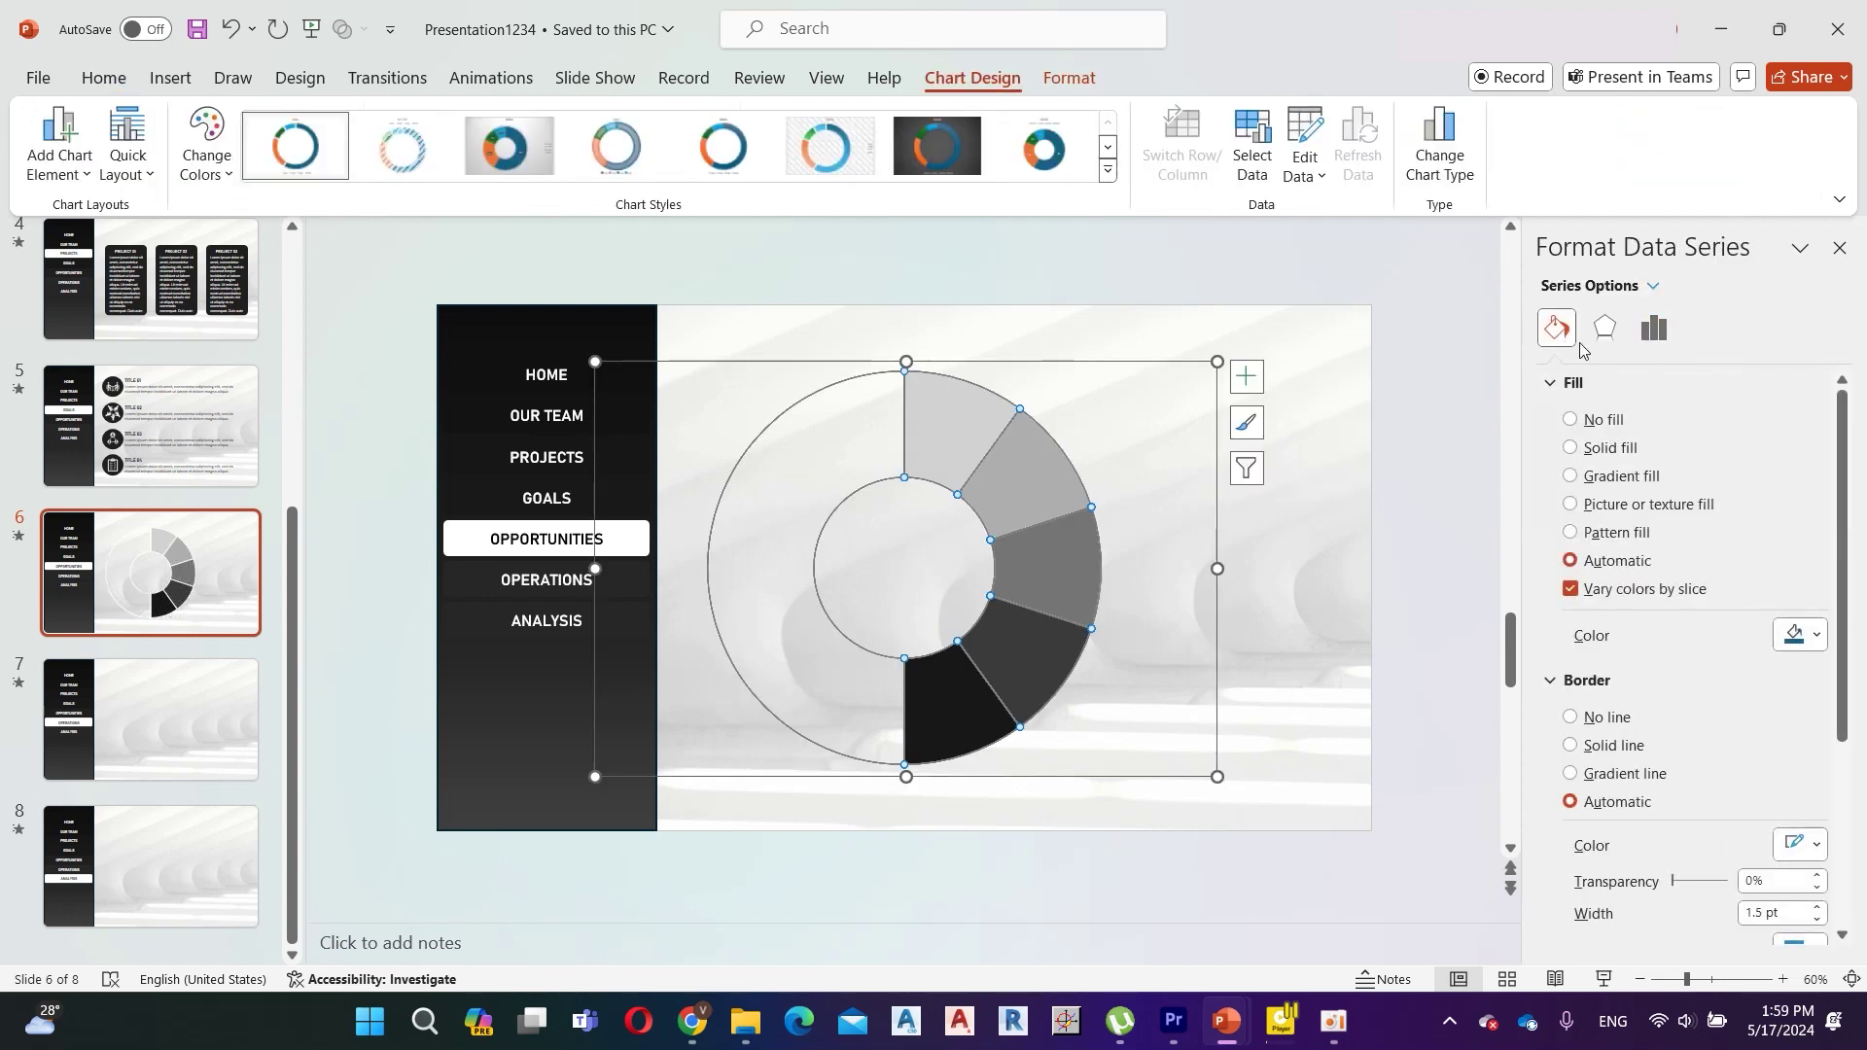
click(1570, 716)
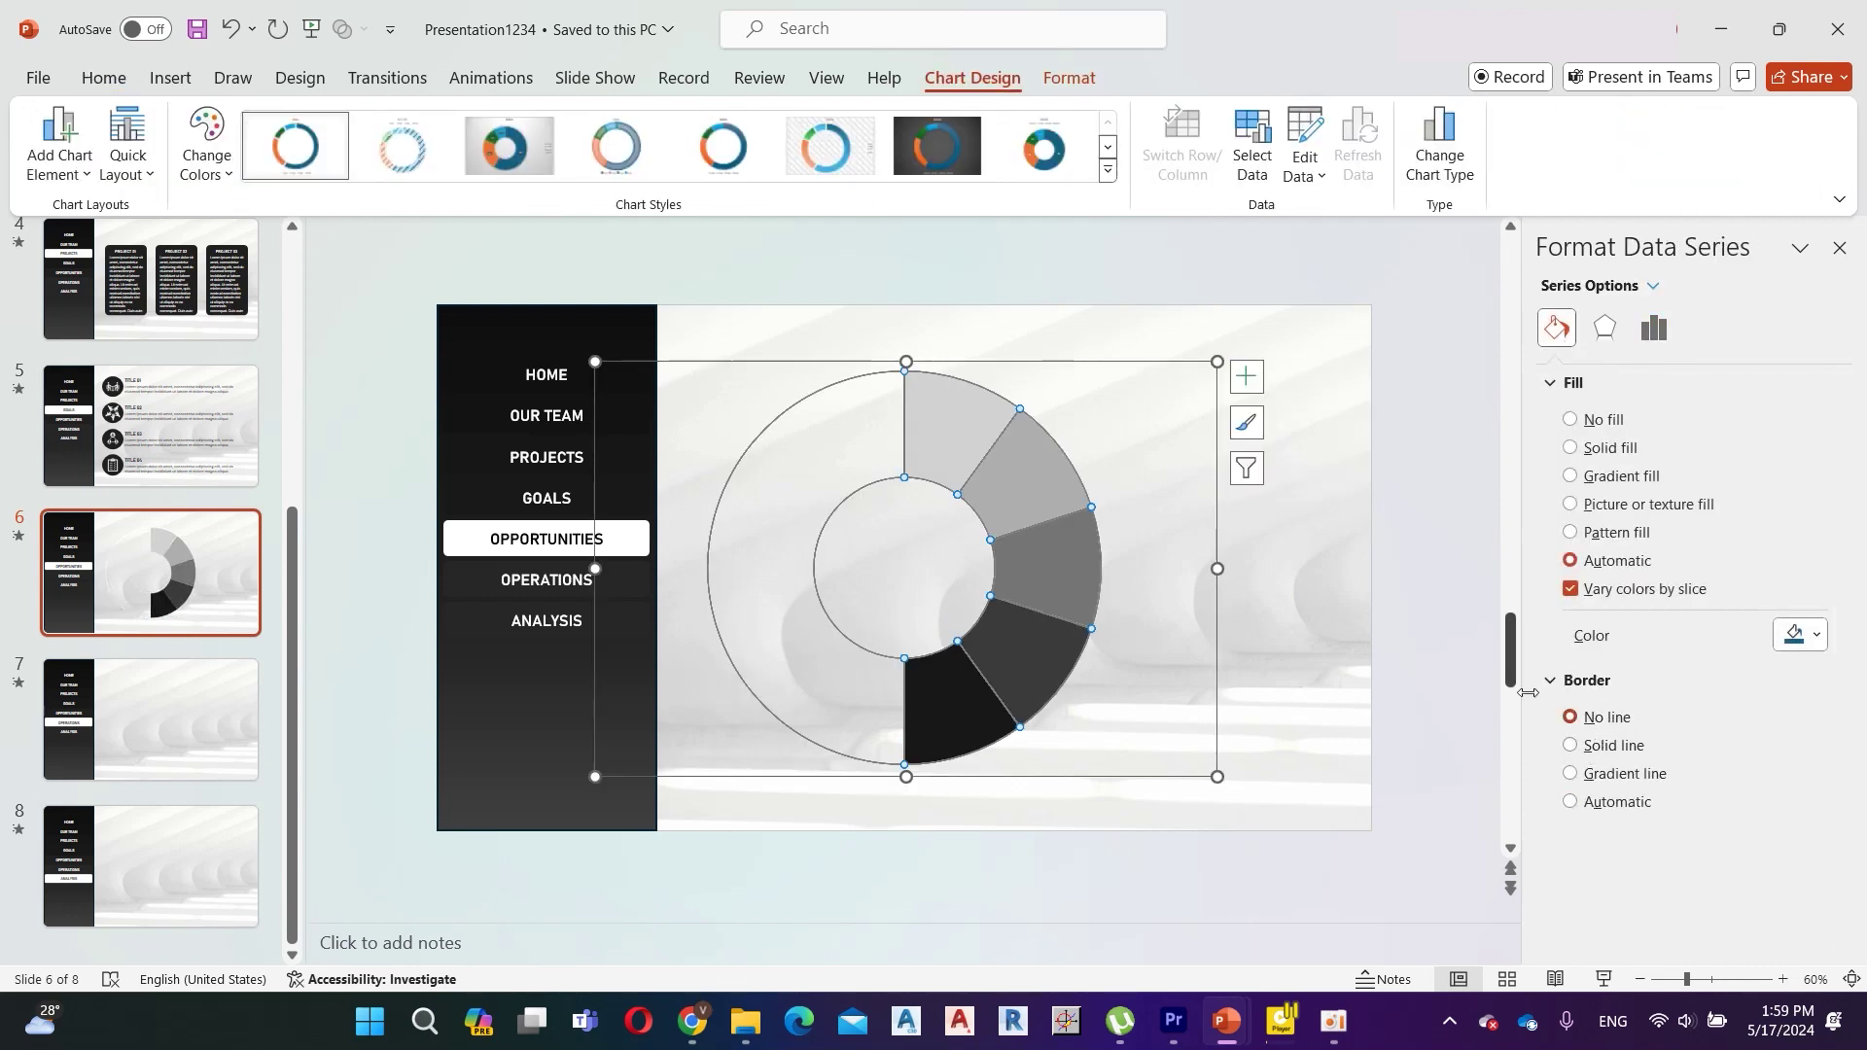
click(1341, 537)
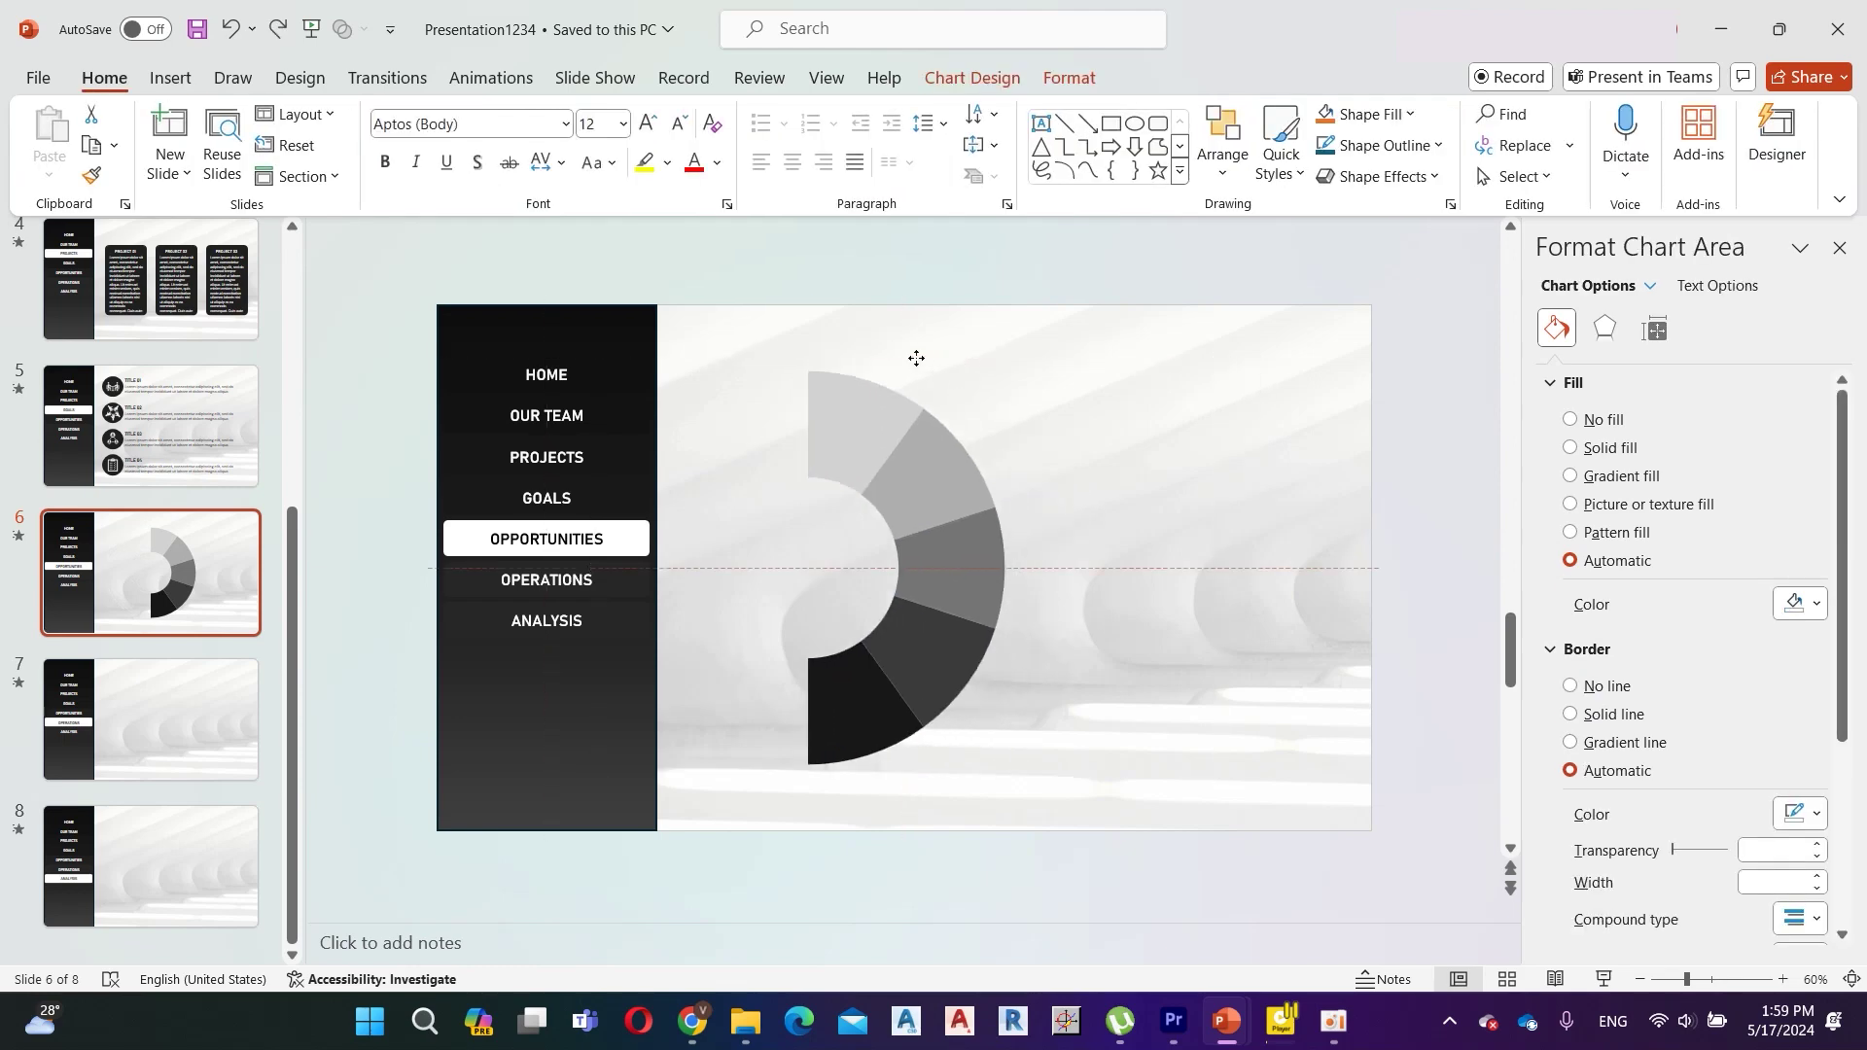